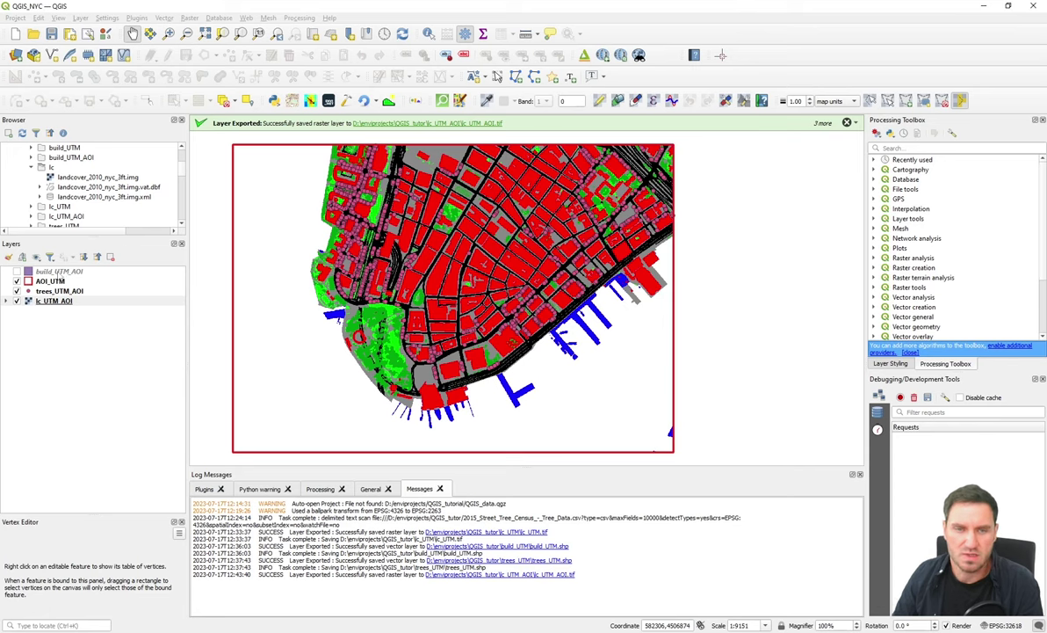
- Make the build_UTM_AOI layer visible and open its attribute table
{"action": "left_click", "coordinate": [53, 272]}
{"action": "left_click", "coordinate": [15, 272]}
{"action": "right_click", "coordinate": [61, 270]}
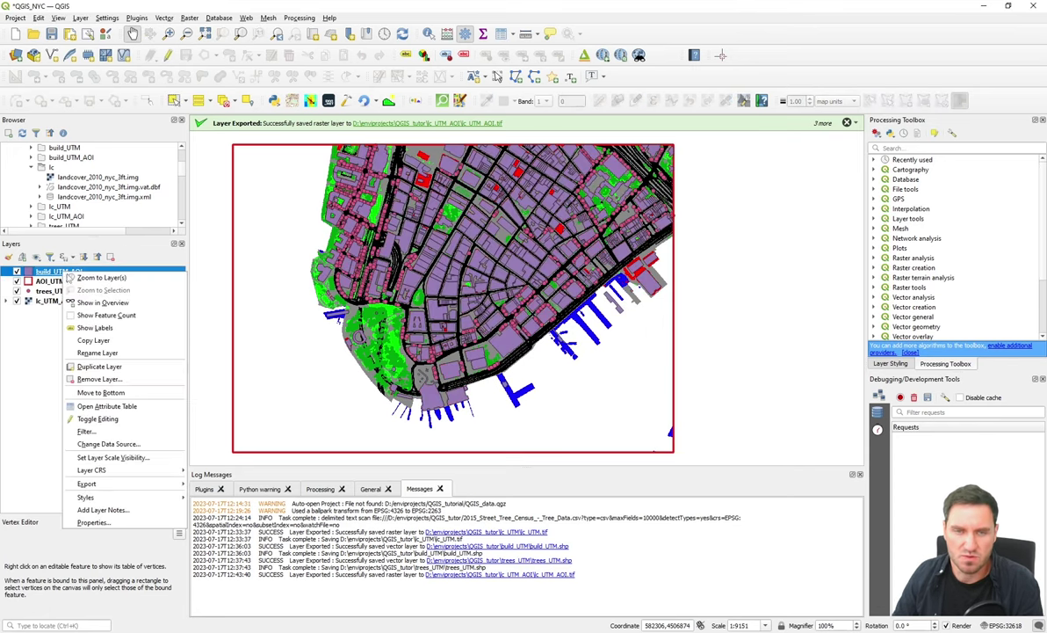
{"action": "left_click", "coordinate": [106, 406]}
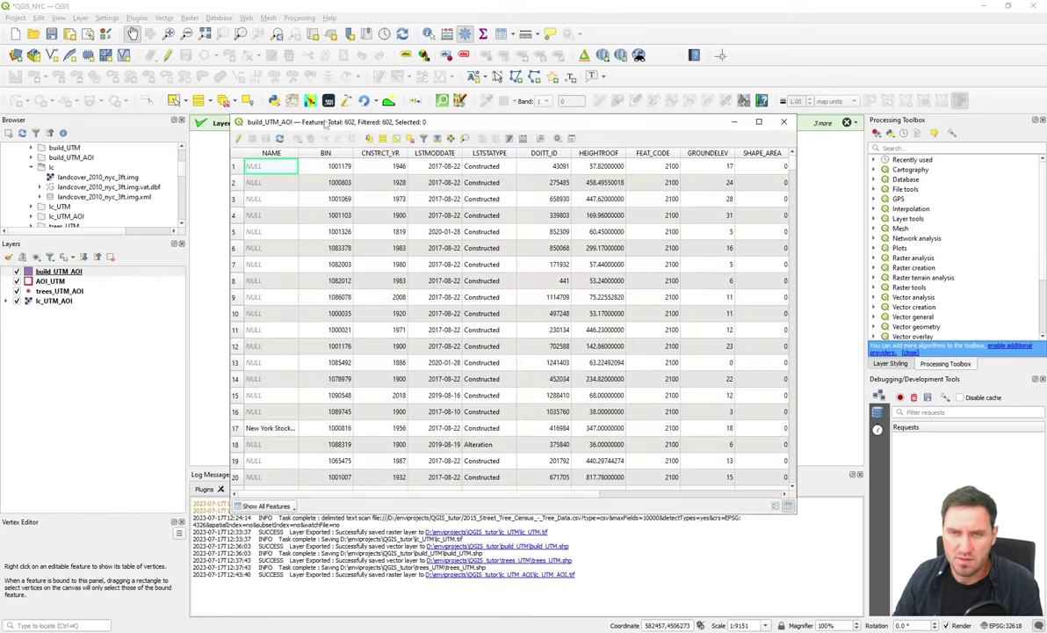
{"action": "left_click_drag", "start_coordinate": [304, 121], "coordinate": [434, 120]}
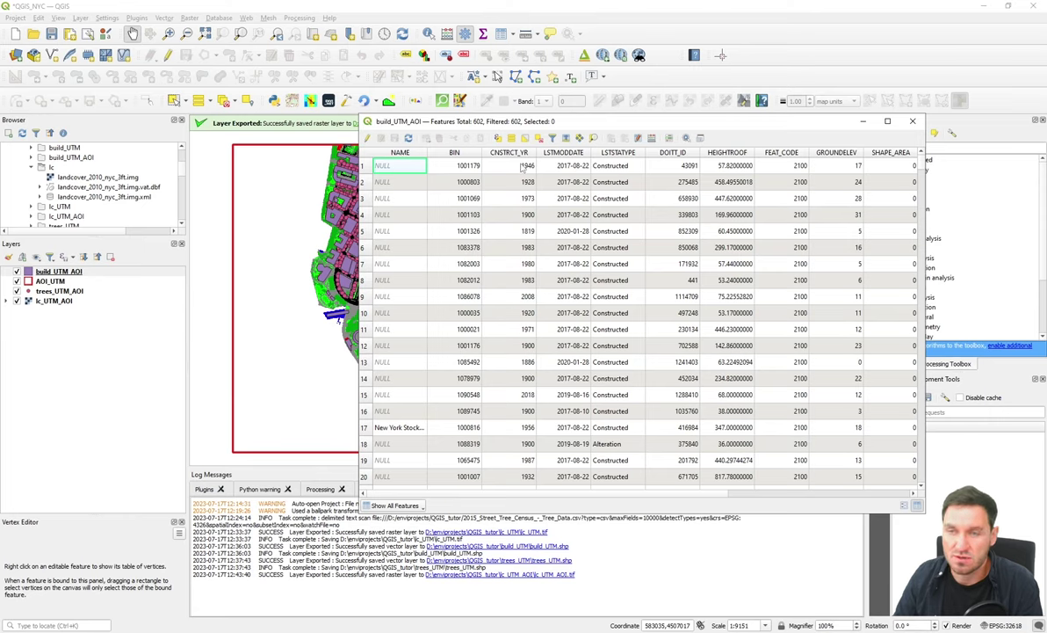
{"action": "left_click_drag", "start_coordinate": [613, 114], "coordinate": [495, 102]}
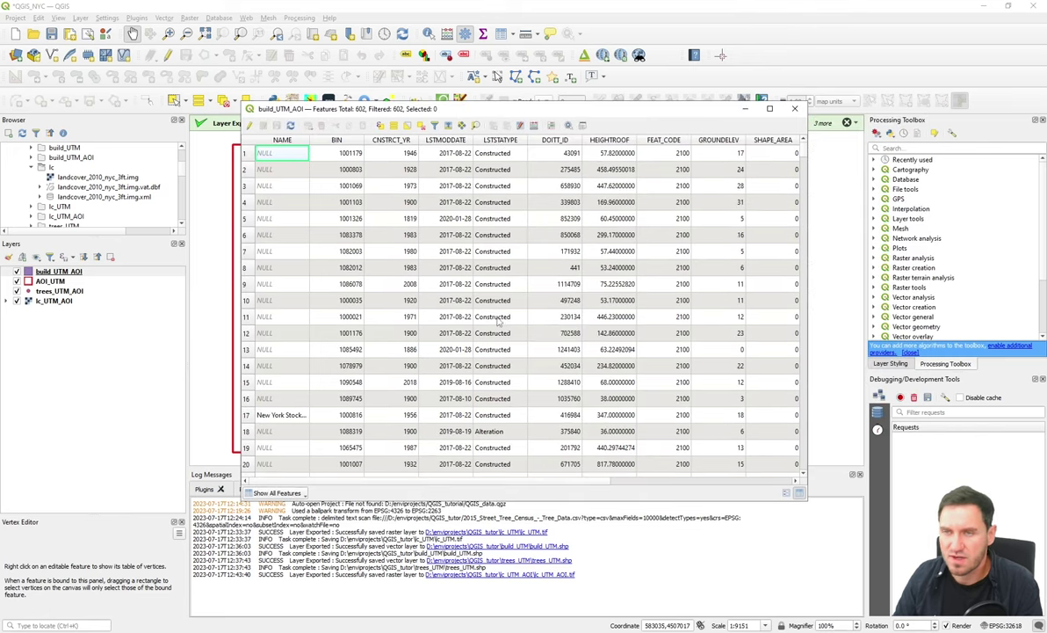
- Sort the building attributes by HEIGHTROOF in ascending and then descending order, examine the columns, and close the table
{"action": "left_click_drag", "start_coordinate": [372, 481], "coordinate": [534, 478]}
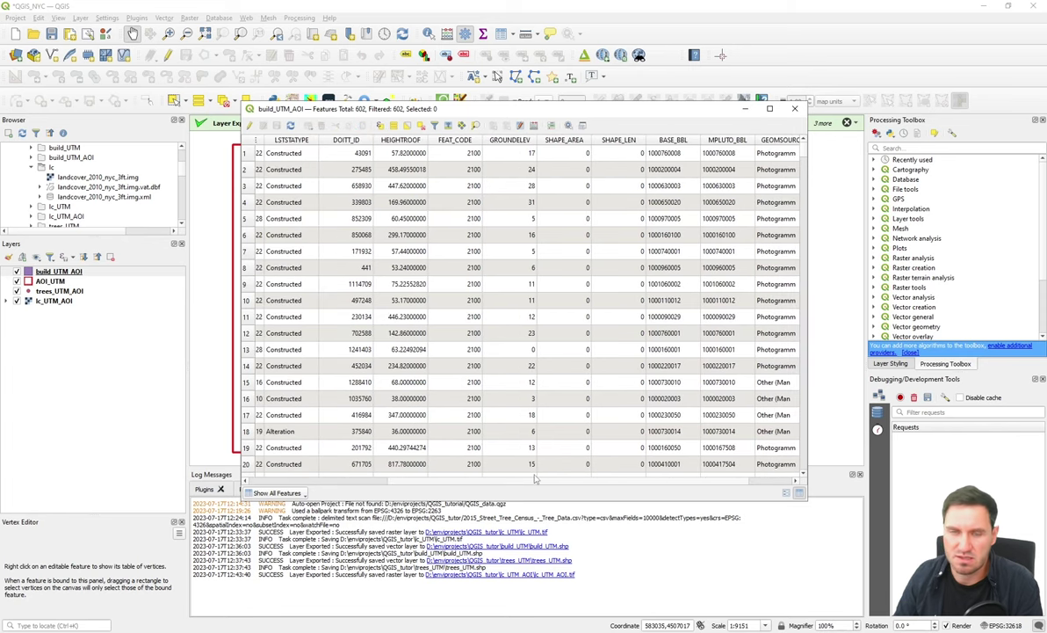
{"action": "scroll", "coordinate": [534, 478], "scroll_direction": "left", "scroll_amount": 3}
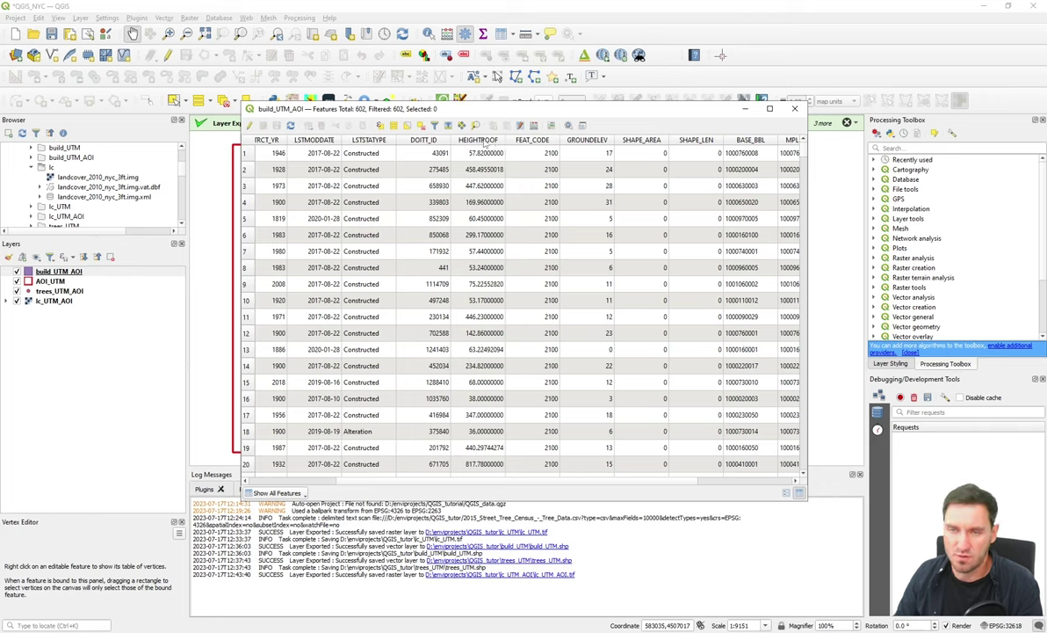
{"action": "left_click", "coordinate": [479, 140]}
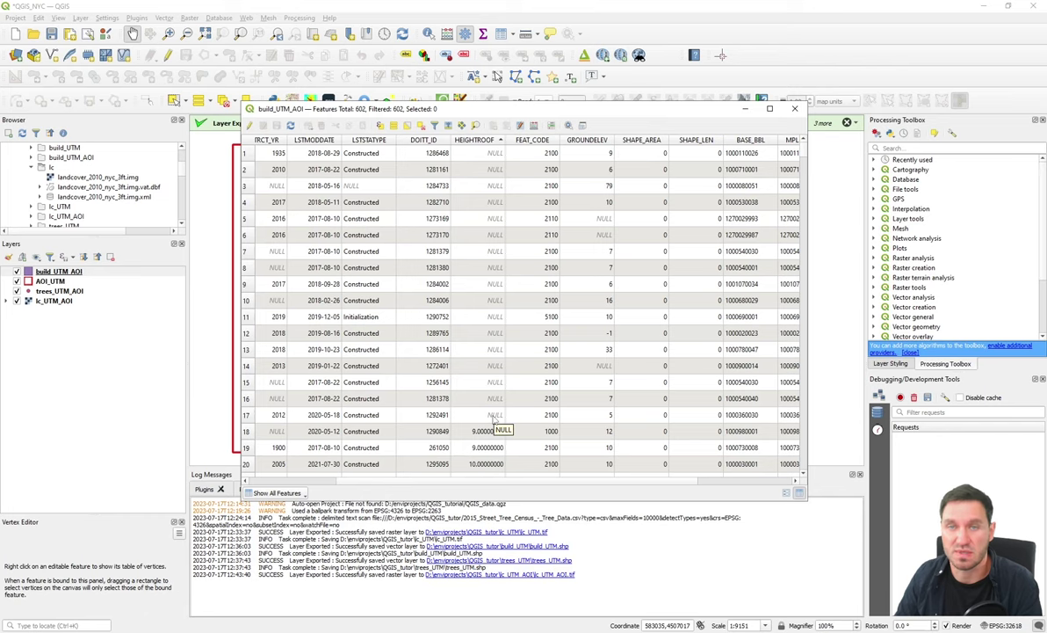
{"action": "left_click", "coordinate": [470, 140]}
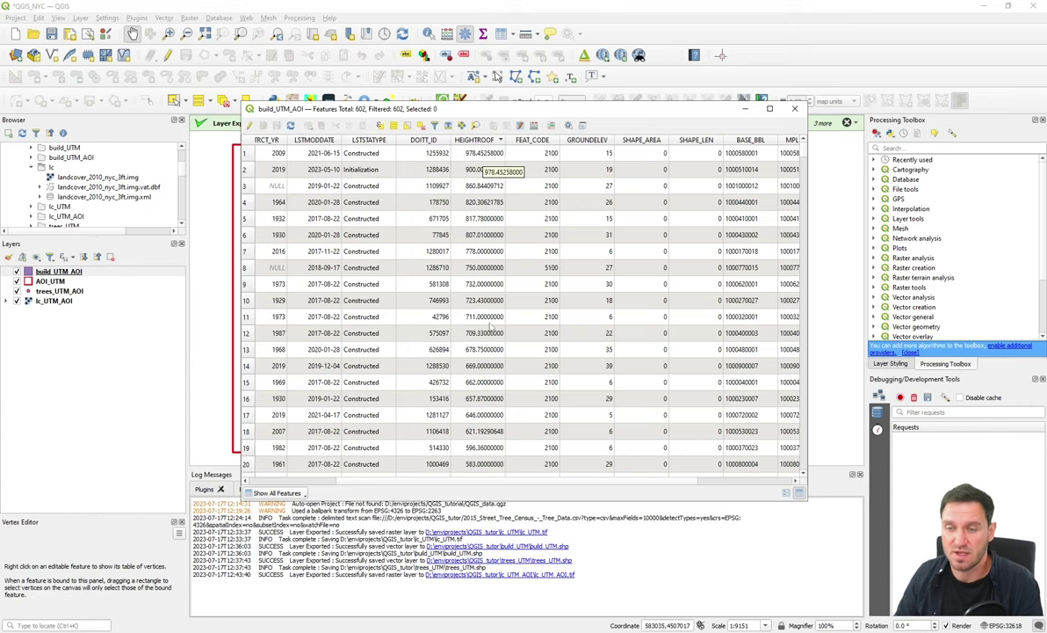
{"action": "scroll", "coordinate": [535, 482], "scroll_direction": "right", "scroll_amount": 3}
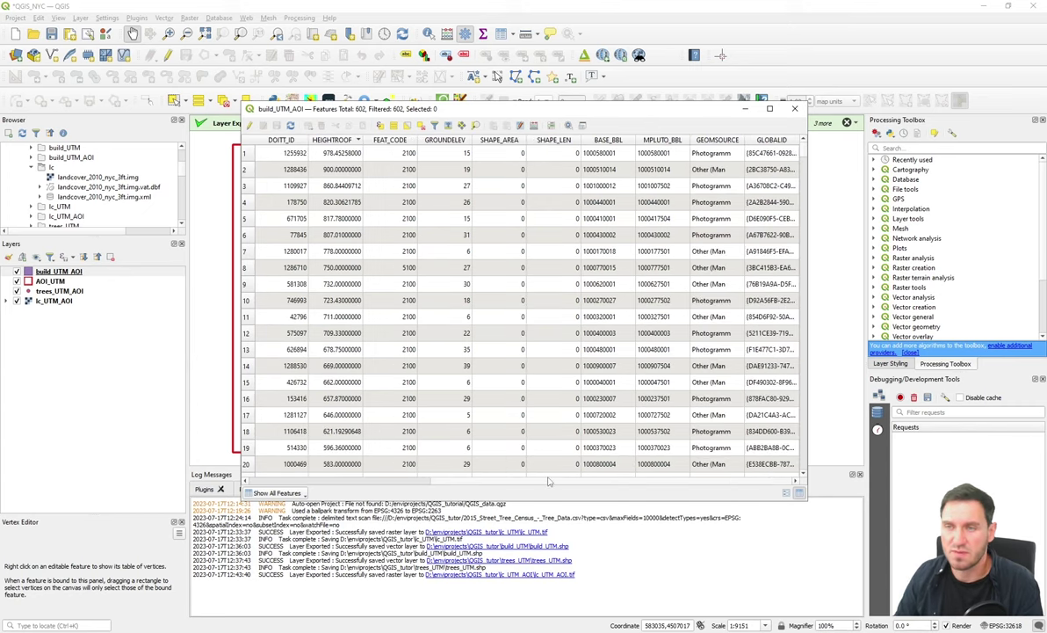
{"action": "left_click_drag", "start_coordinate": [535, 482], "coordinate": [513, 486]}
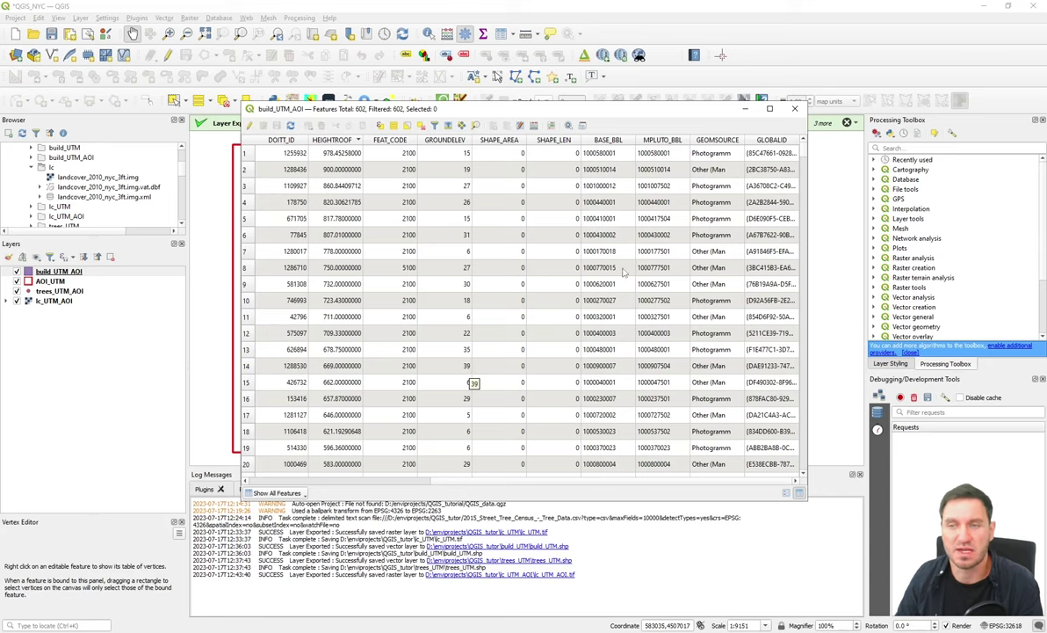
{"action": "left_click", "coordinate": [795, 110]}
- Open the trees_UTM_AOI attribute table and examine its columns from trunk diameter through species and user type
{"action": "left_click", "coordinate": [42, 291]}
{"action": "right_click", "coordinate": [42, 290]}
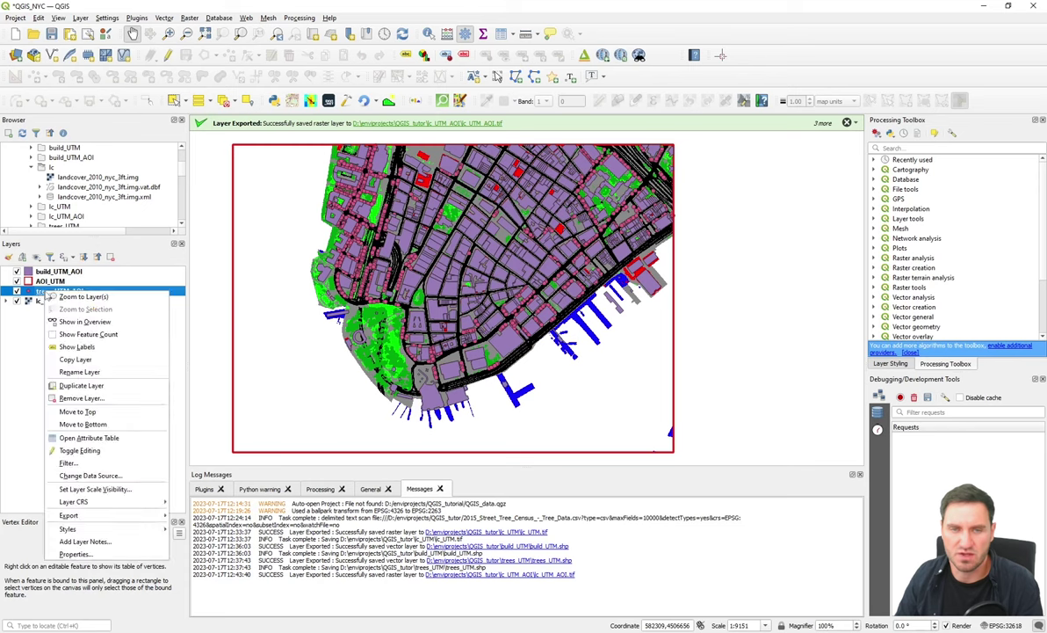
{"action": "left_click", "coordinate": [66, 397]}
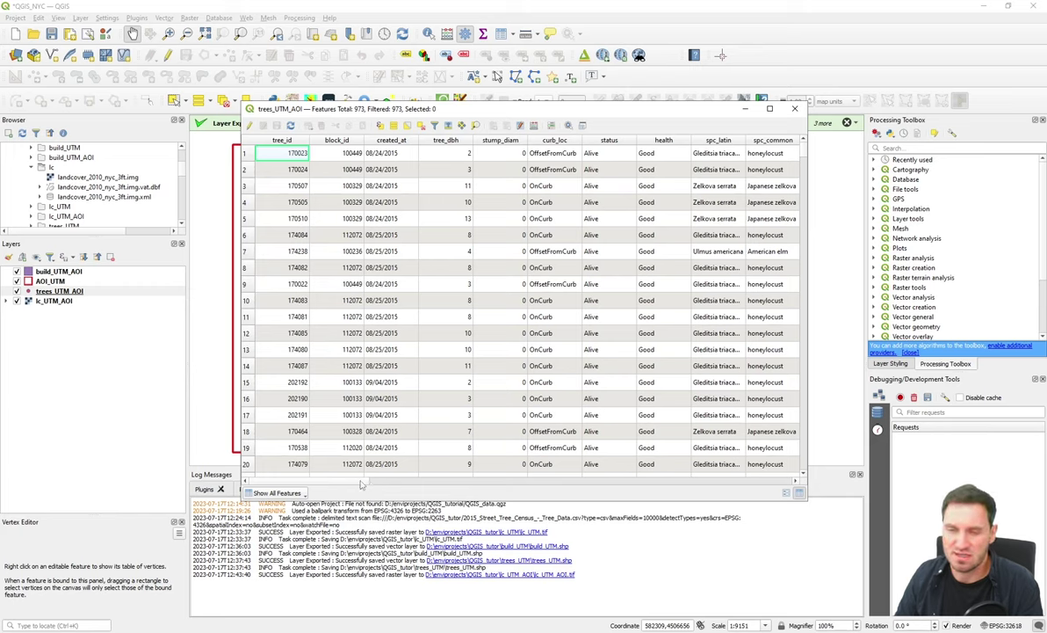
{"action": "scroll", "coordinate": [367, 481], "scroll_direction": "right", "scroll_amount": 3}
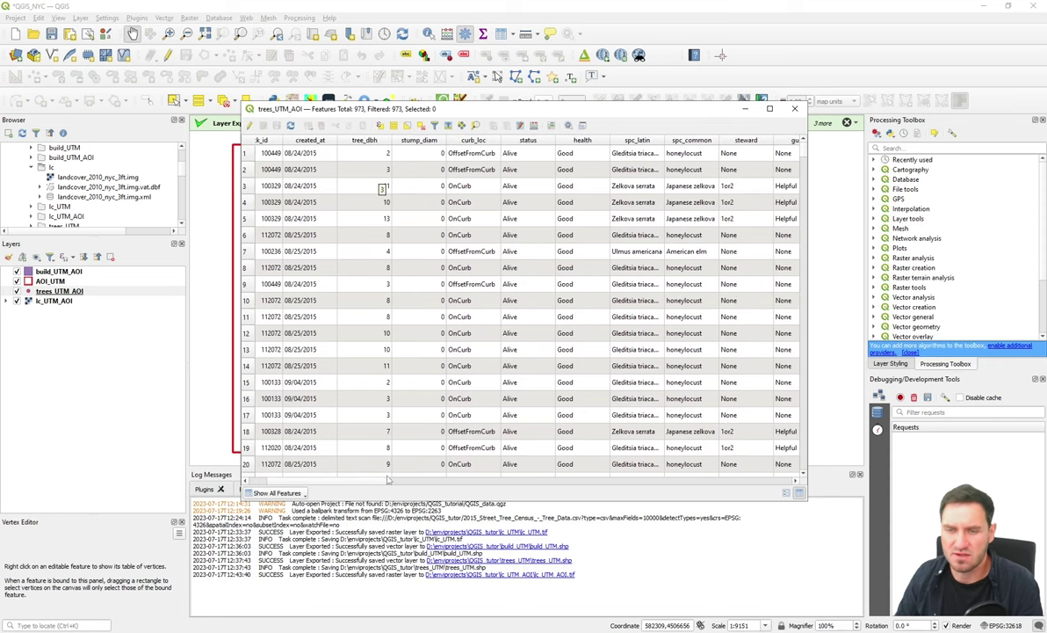
{"action": "scroll", "coordinate": [382, 483], "scroll_direction": "right", "scroll_amount": 1}
{"action": "scroll", "coordinate": [383, 486], "scroll_direction": "right", "scroll_amount": 1}
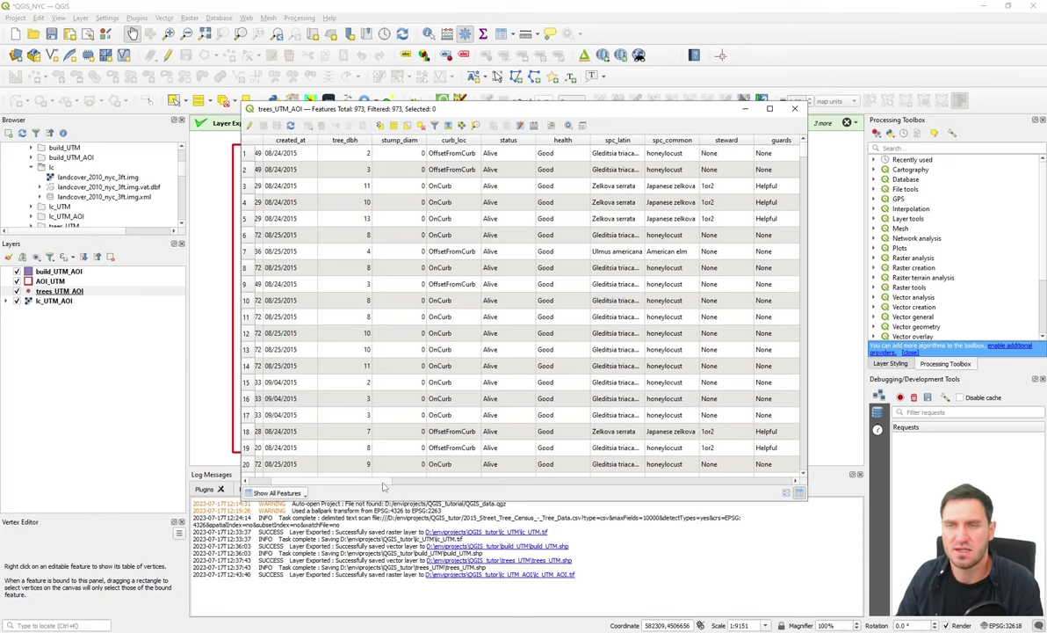
{"action": "scroll", "coordinate": [383, 485], "scroll_direction": "right", "scroll_amount": 1}
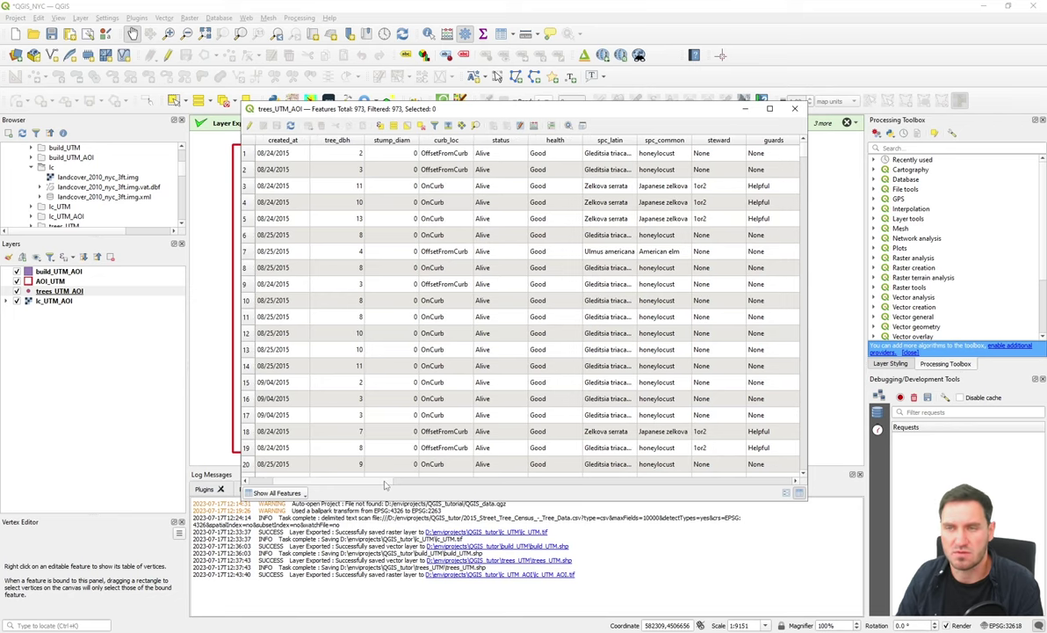
{"action": "scroll", "coordinate": [384, 484], "scroll_direction": "right", "scroll_amount": 10}
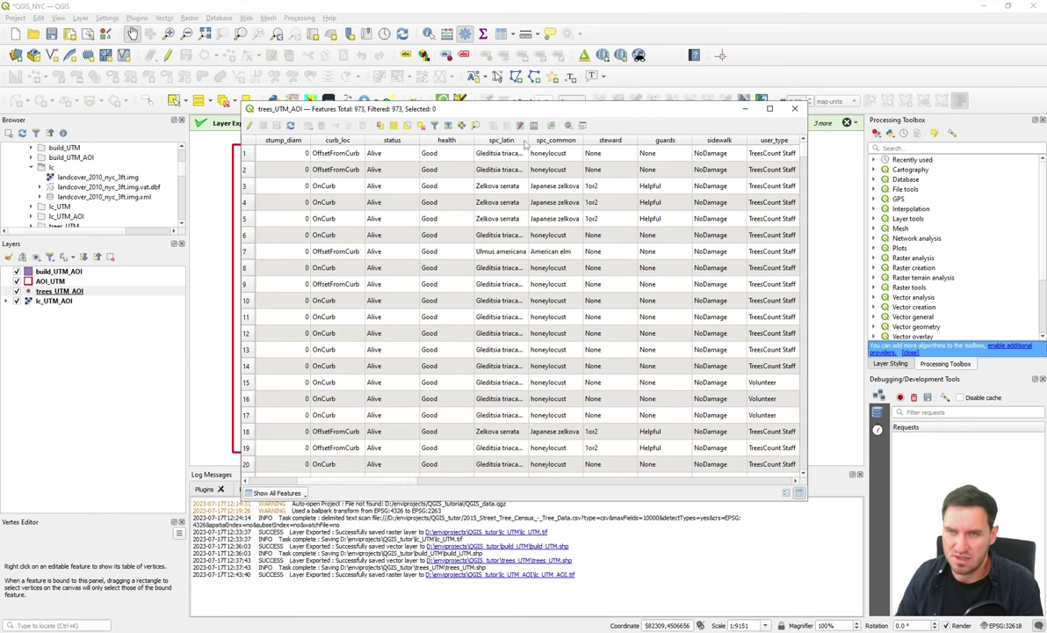
- Widen the spc_latin and spc_common columns of the tree table and examine the species entries
{"action": "left_click_drag", "start_coordinate": [528, 139], "coordinate": [565, 140]}
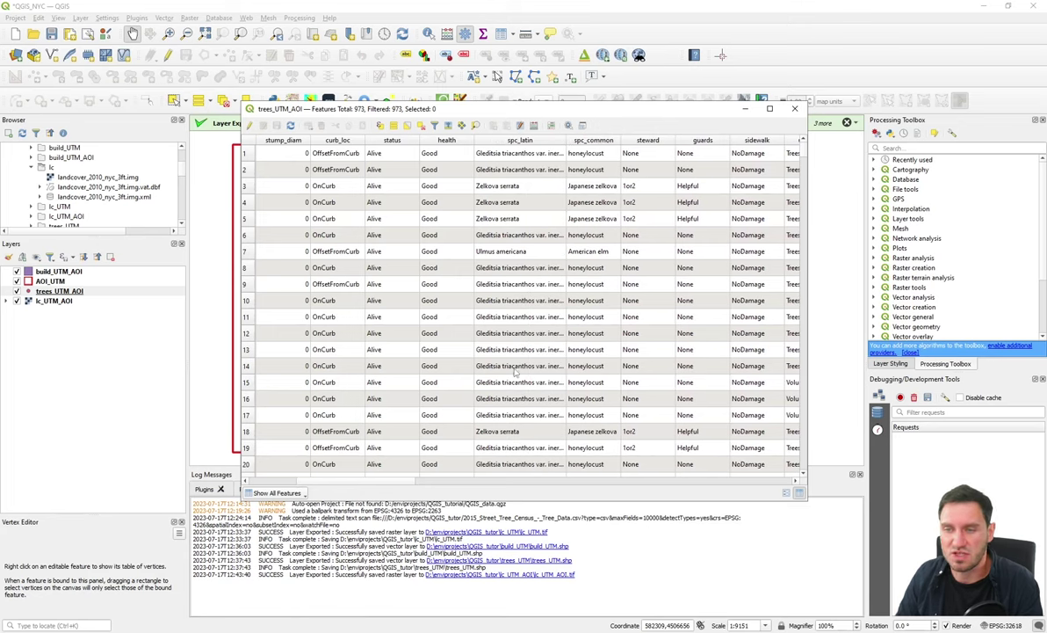
{"action": "left_click_drag", "start_coordinate": [619, 139], "coordinate": [633, 140]}
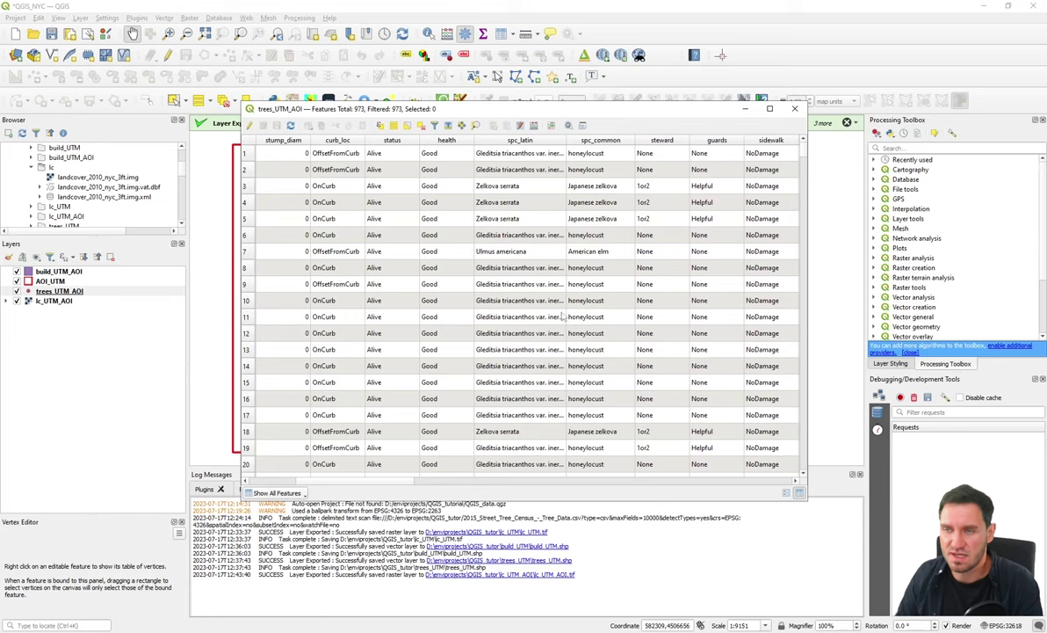
{"action": "scroll", "coordinate": [417, 482], "scroll_direction": "right", "scroll_amount": 1}
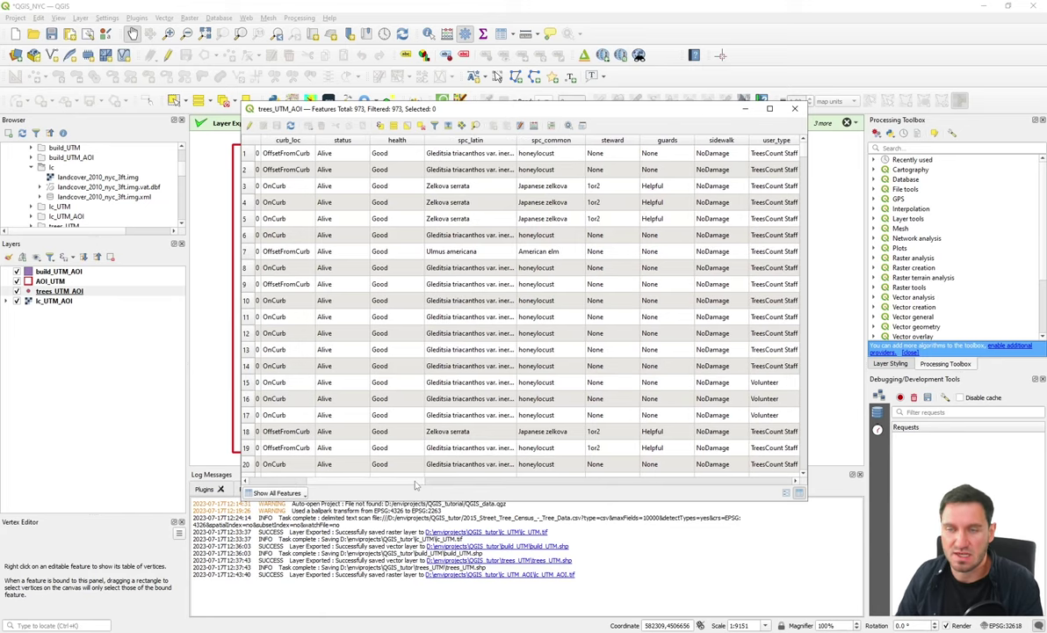
{"action": "mouse_move", "coordinate": [416, 482]}
{"action": "left_mouse_down"}
{"action": "mouse_move", "coordinate": [791, 477]}
{"action": "mouse_move", "coordinate": [399, 480]}
{"action": "left_mouse_up"}
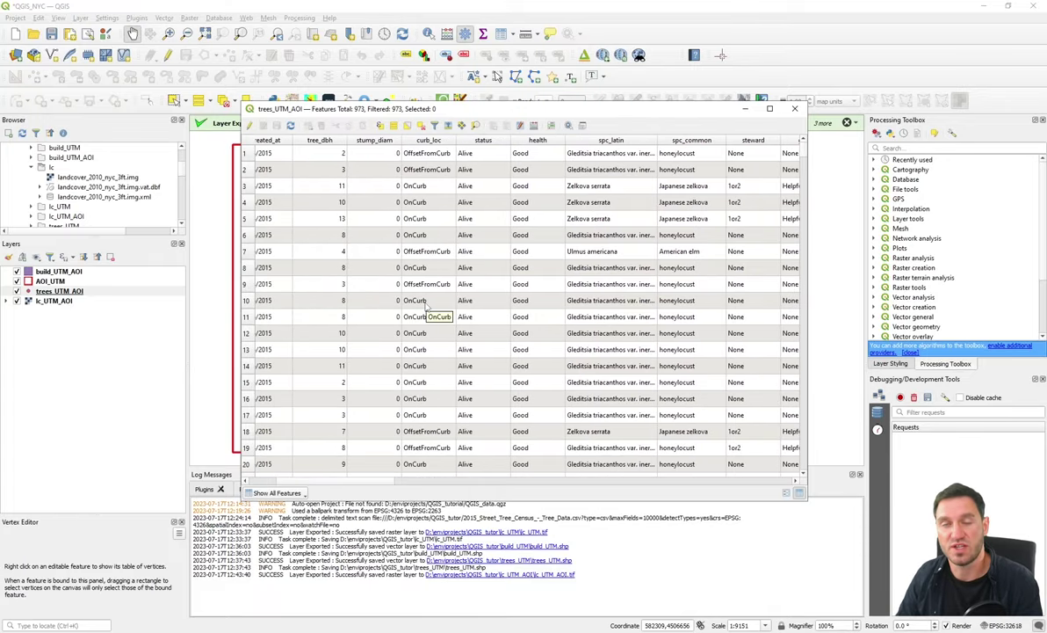
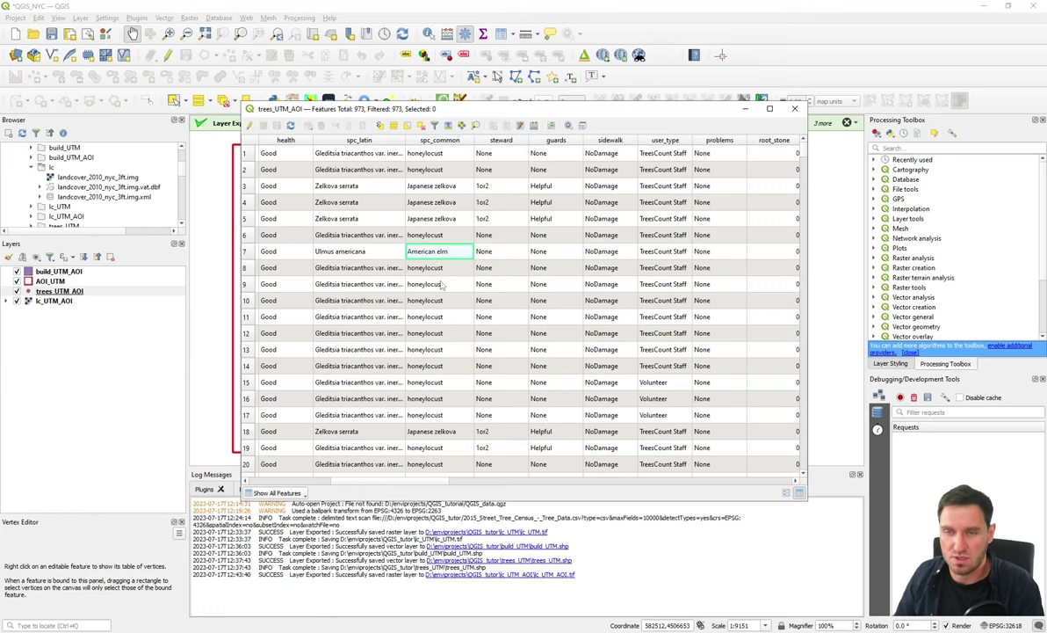
{"action": "scroll", "coordinate": [441, 278], "scroll_direction": "down", "scroll_amount": 1}
{"action": "key", "text": "Down"}
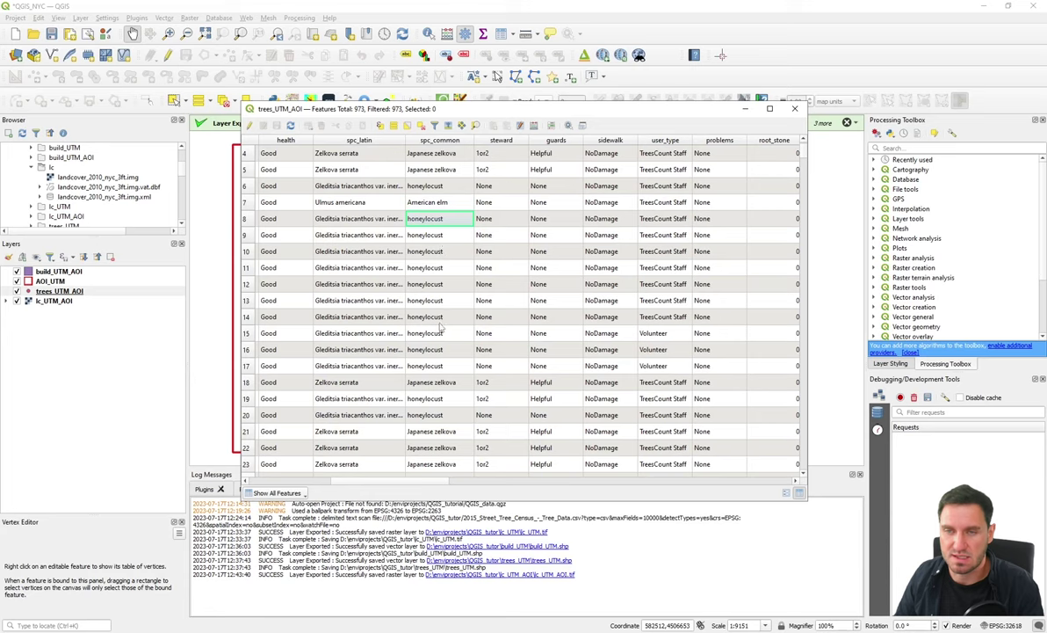
{"action": "scroll", "coordinate": [436, 245], "scroll_direction": "up", "scroll_amount": 1}
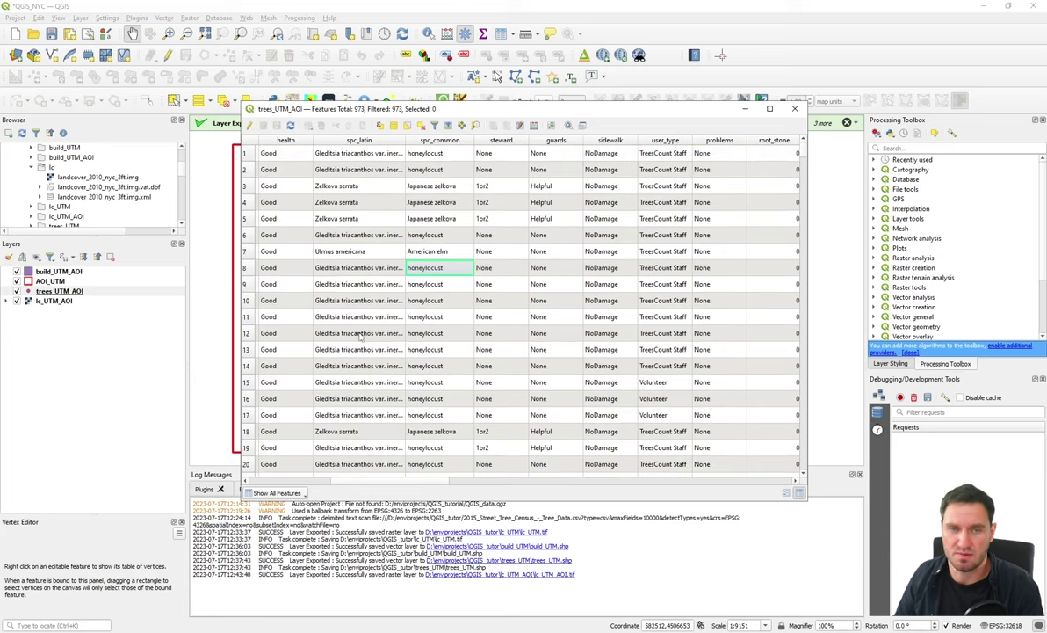
- Expand the lc_UTM_AOI legend and examine its land cover classes against the map near the southern tip
{"action": "left_click", "coordinate": [56, 301]}
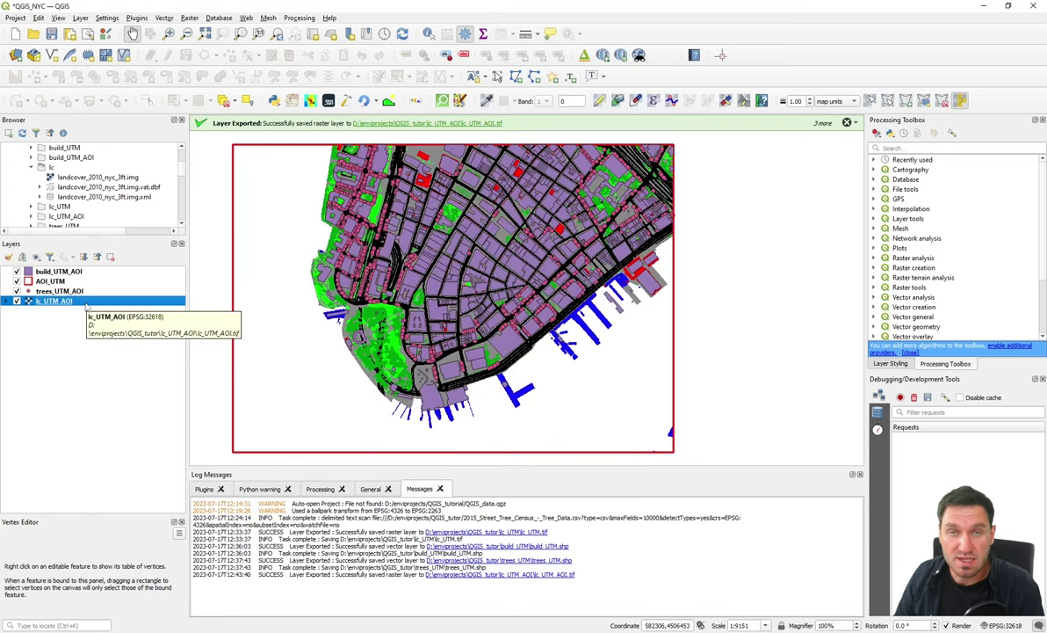
{"action": "left_click", "coordinate": [7, 301]}
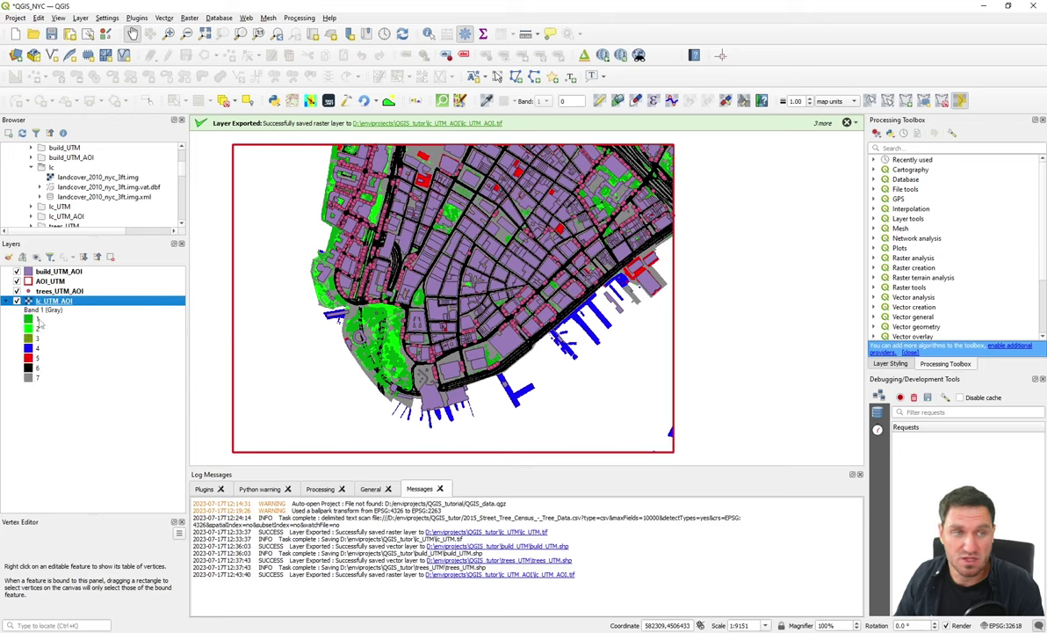
{"action": "scroll", "coordinate": [339, 299], "scroll_direction": "up", "scroll_amount": 2}
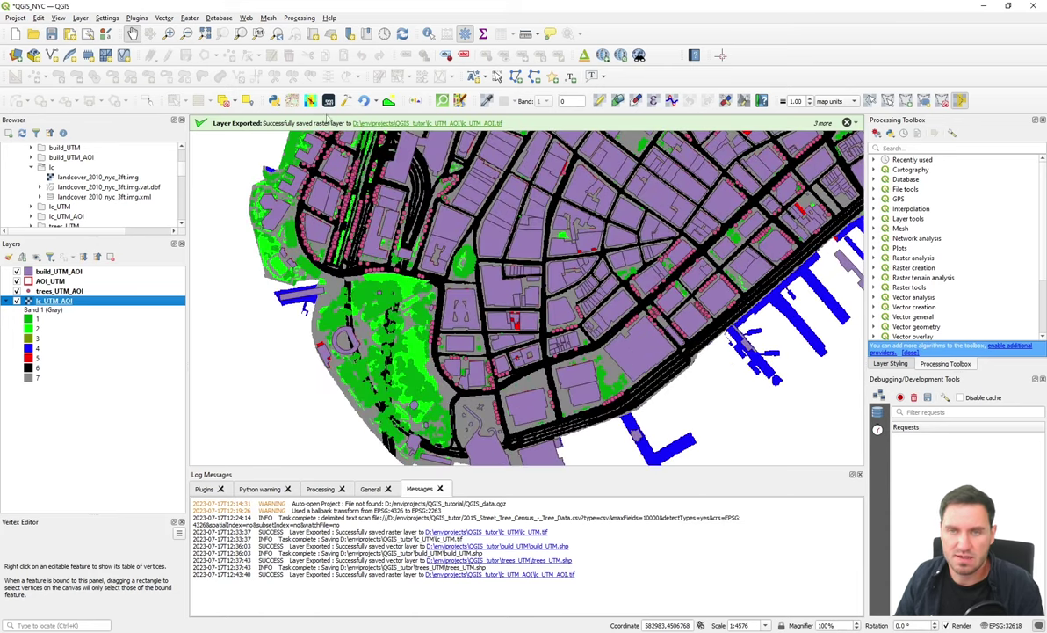
- Open the Geodata to ENVI-met export settings, examine how surfaces are defined from a raster layer, and close the dialog
{"action": "left_click", "coordinate": [329, 100]}
{"action": "left_click", "coordinate": [365, 92]}
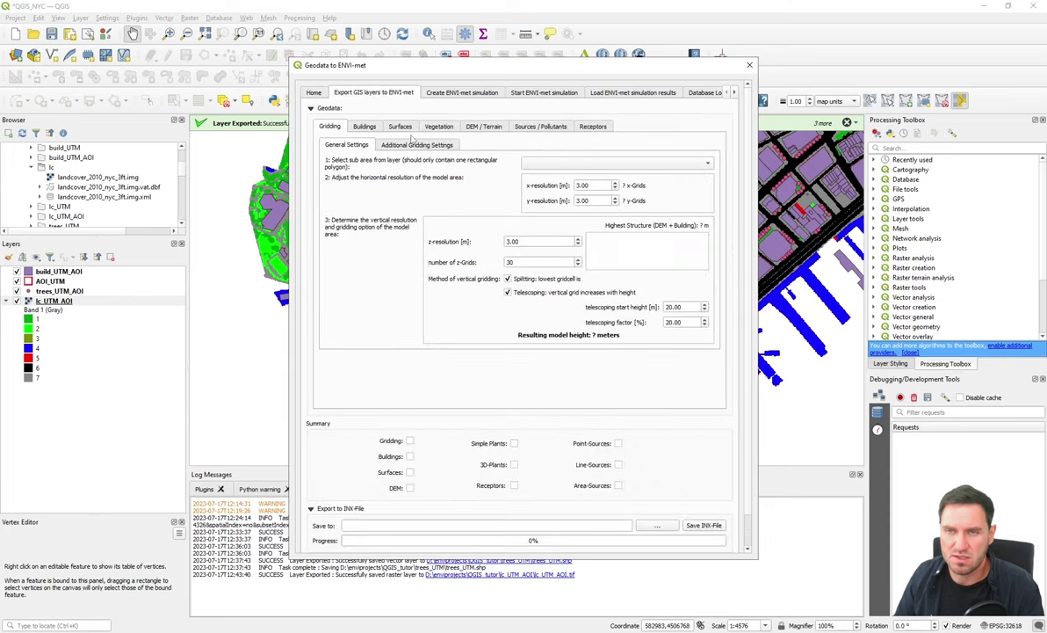
{"action": "left_click", "coordinate": [400, 126]}
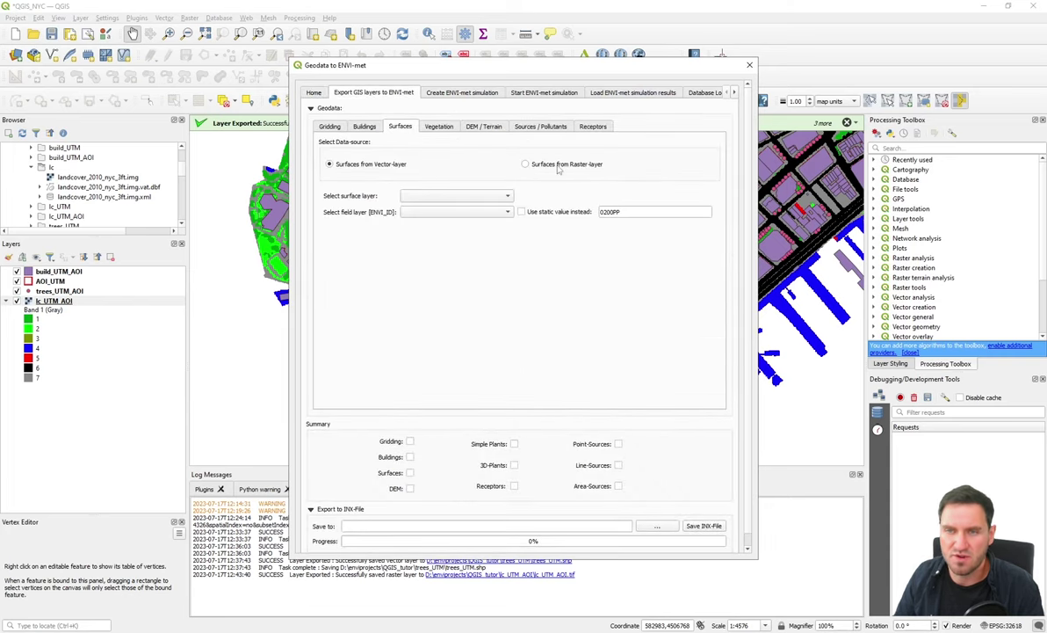
{"action": "left_click", "coordinate": [553, 164]}
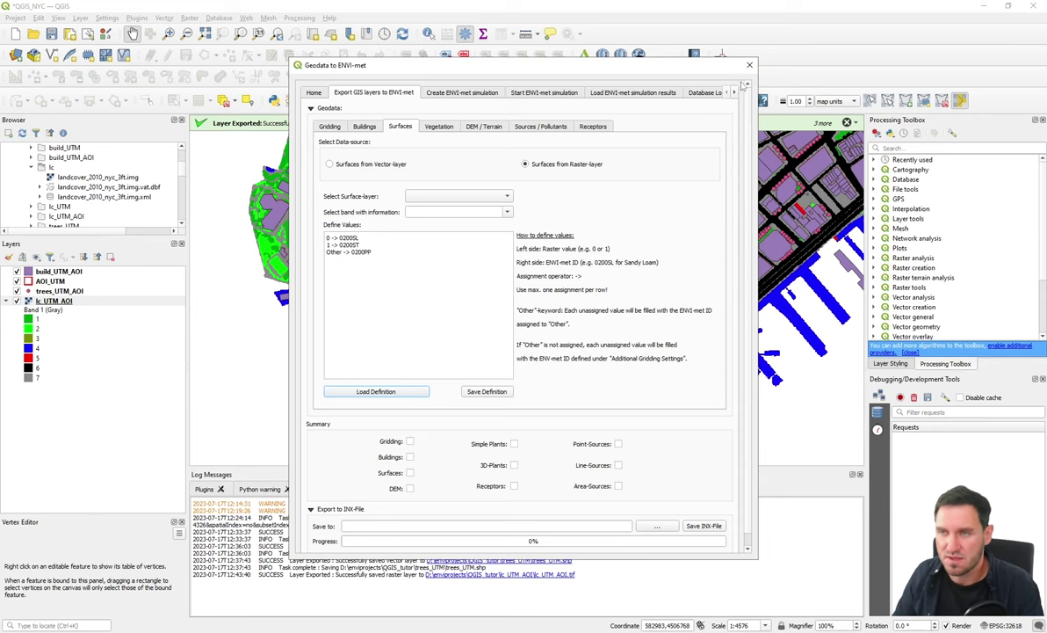
{"action": "left_click", "coordinate": [317, 125]}
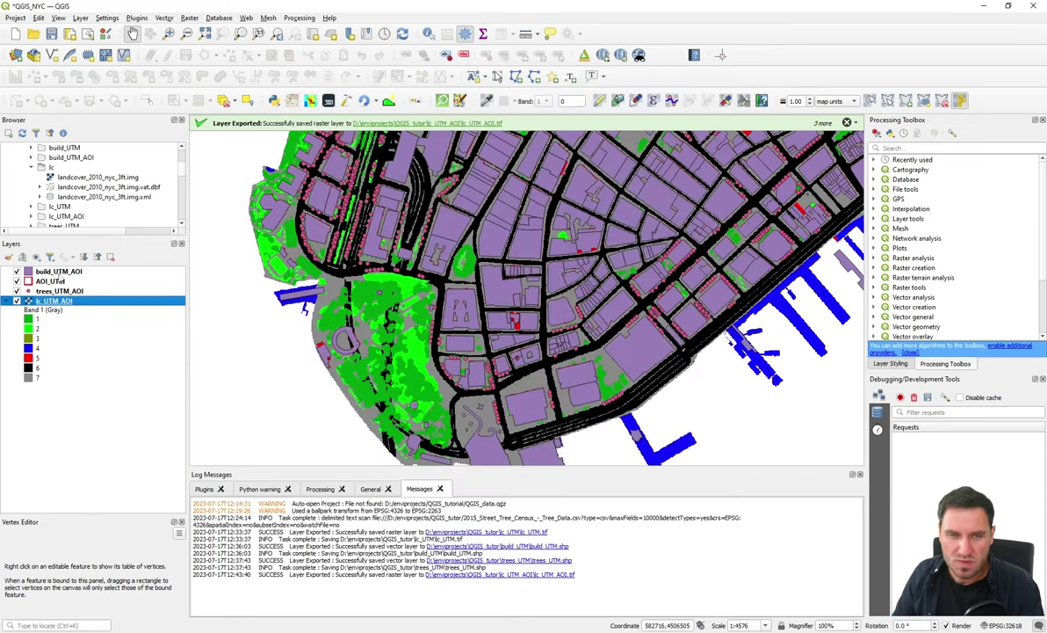
- Reopen the build_UTM_AOI attribute table and widen its window slightly
{"action": "left_click", "coordinate": [58, 272]}
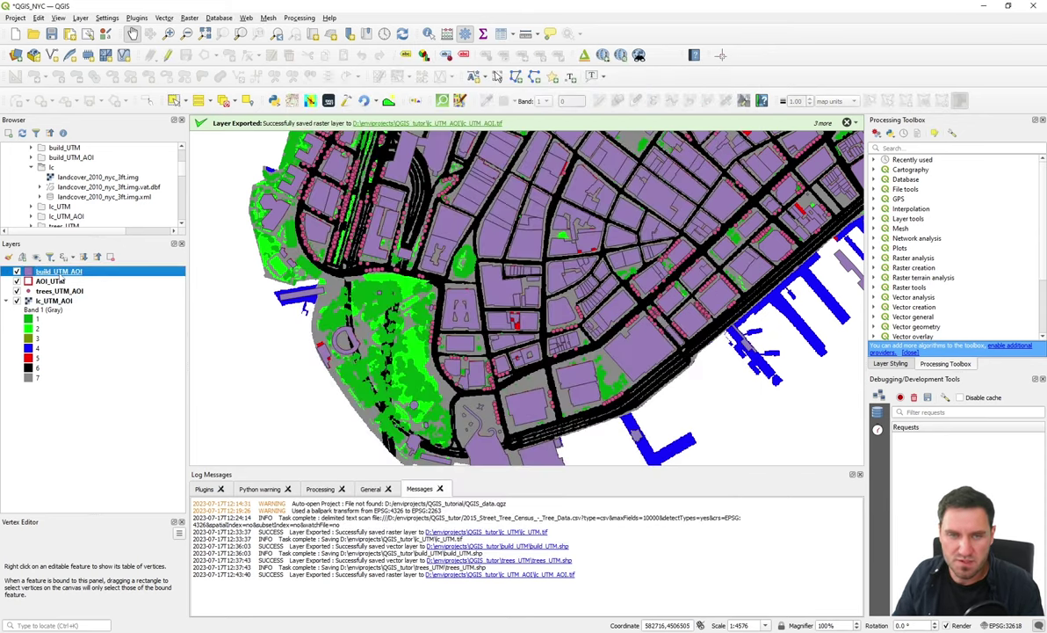
{"action": "right_click", "coordinate": [58, 271]}
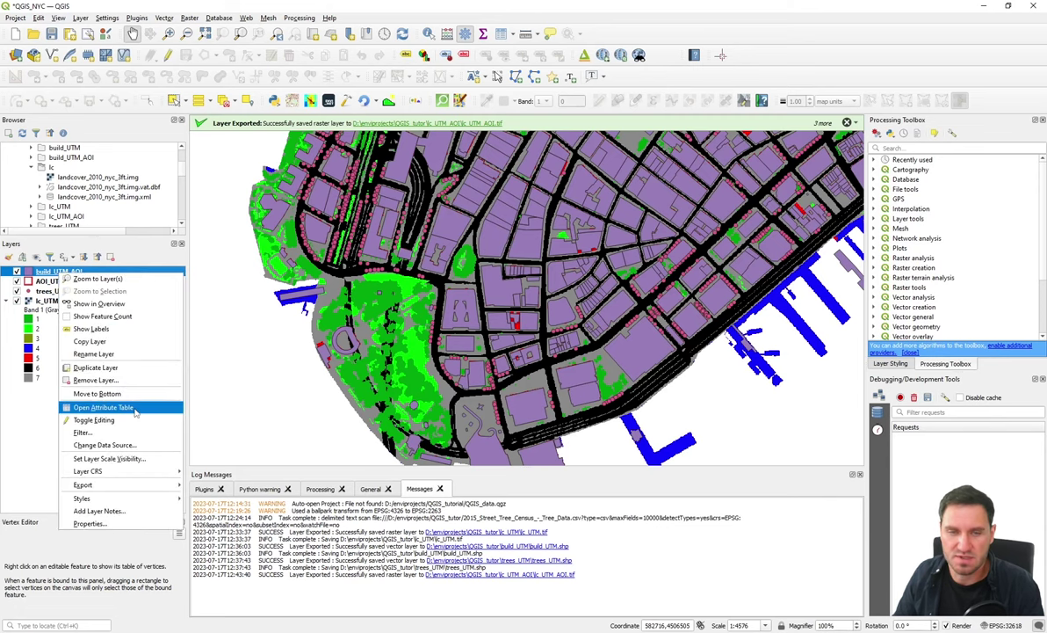
{"action": "left_click", "coordinate": [103, 407]}
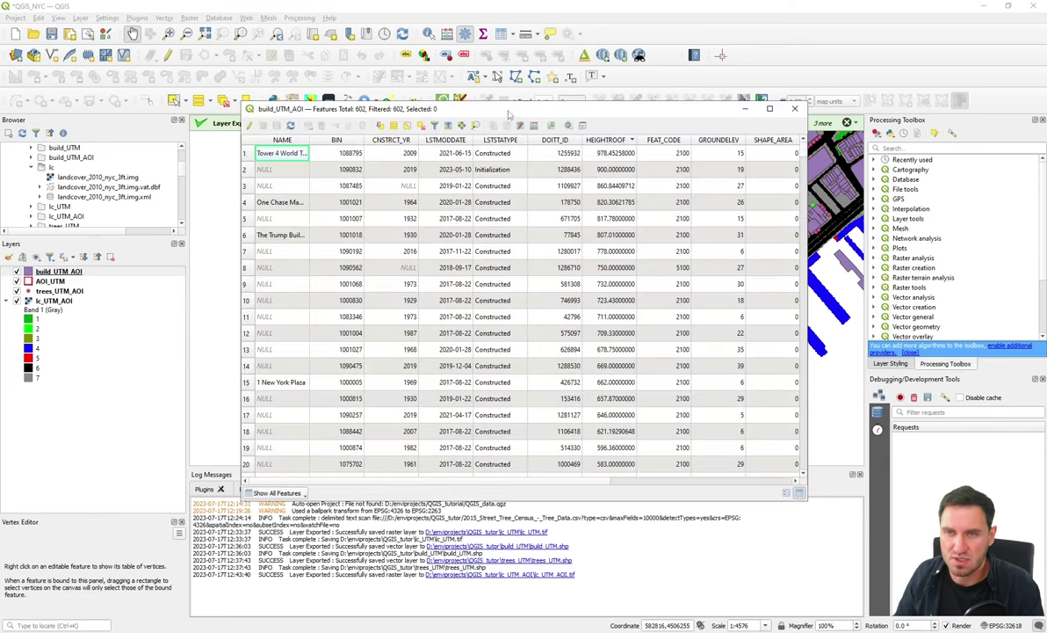
{"action": "left_click_drag", "start_coordinate": [508, 114], "coordinate": [475, 110]}
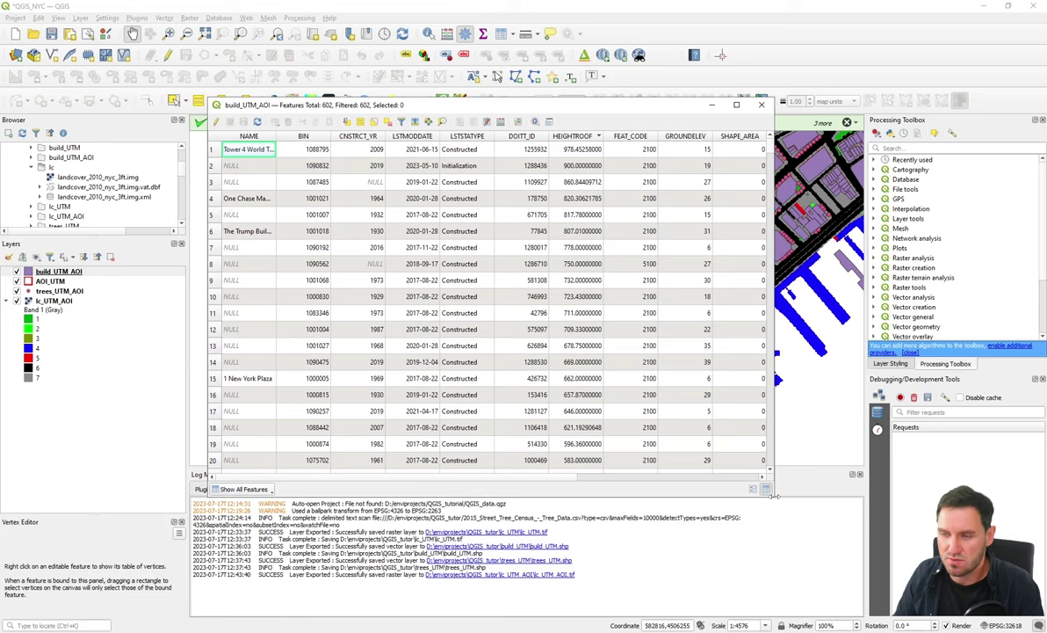
{"action": "left_click_drag", "start_coordinate": [773, 495], "coordinate": [787, 496]}
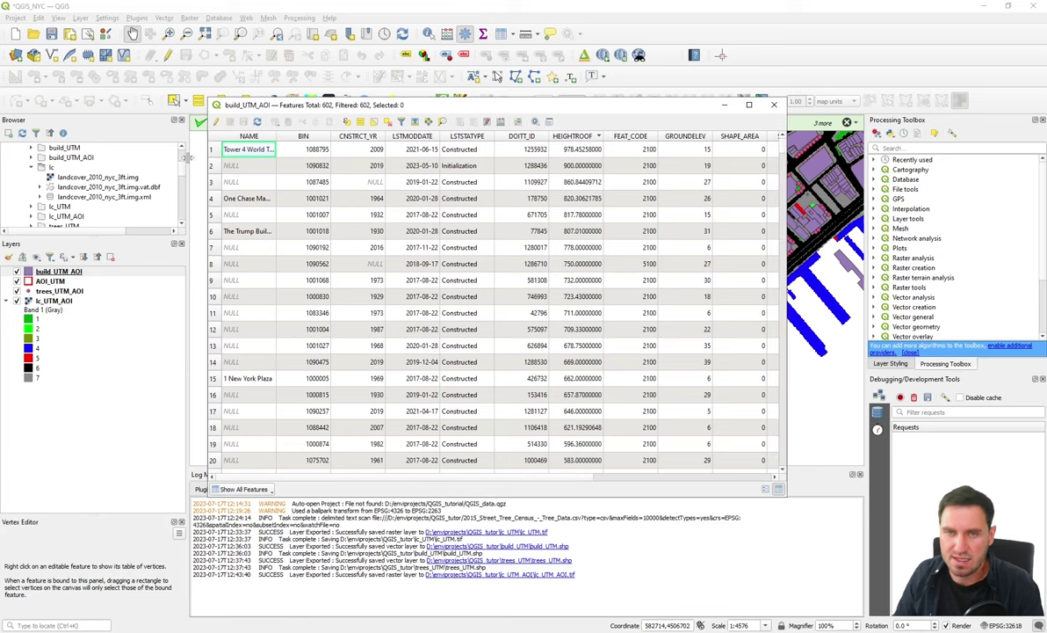
- Enable editing on the build_UTM_AOI table and set up a new calculated field named bHeight_m of type Decimal number (real)
{"action": "left_click", "coordinate": [216, 122]}
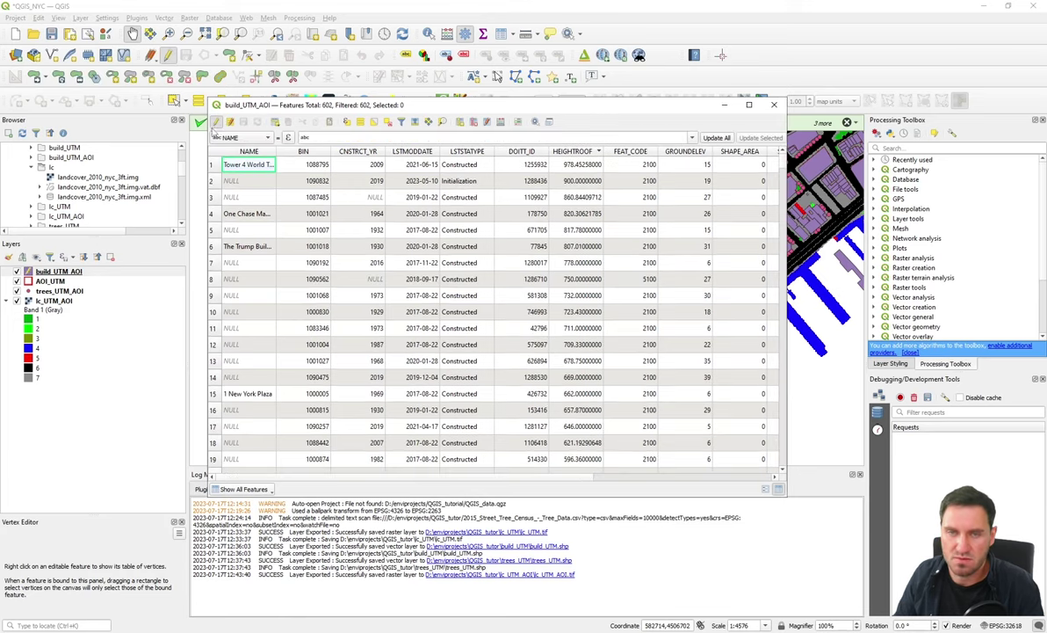
{"action": "left_click", "coordinate": [502, 123]}
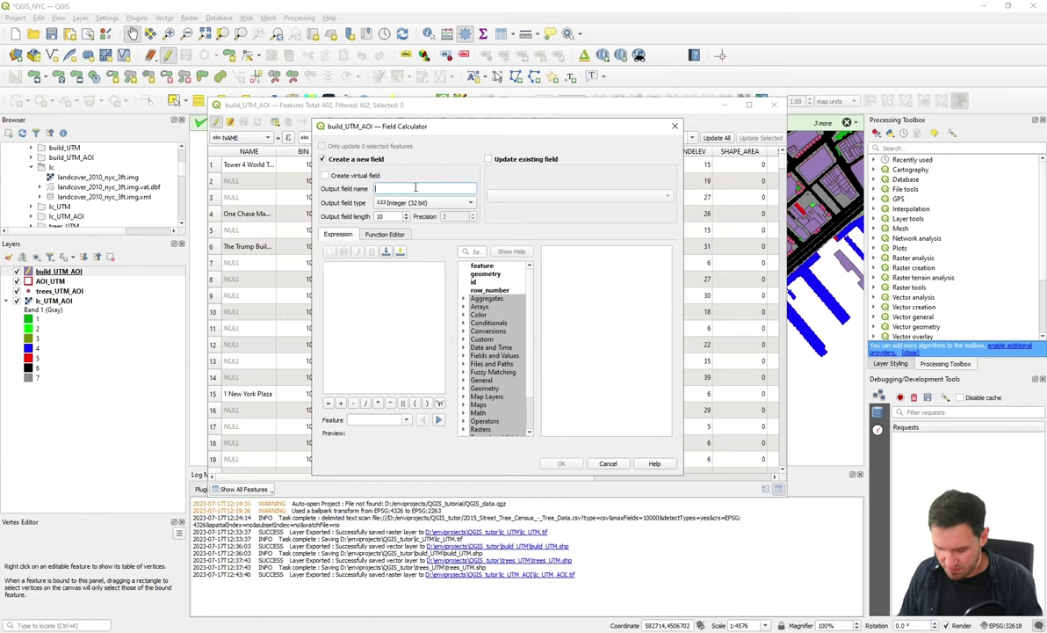
{"action": "type", "text": "bh"}
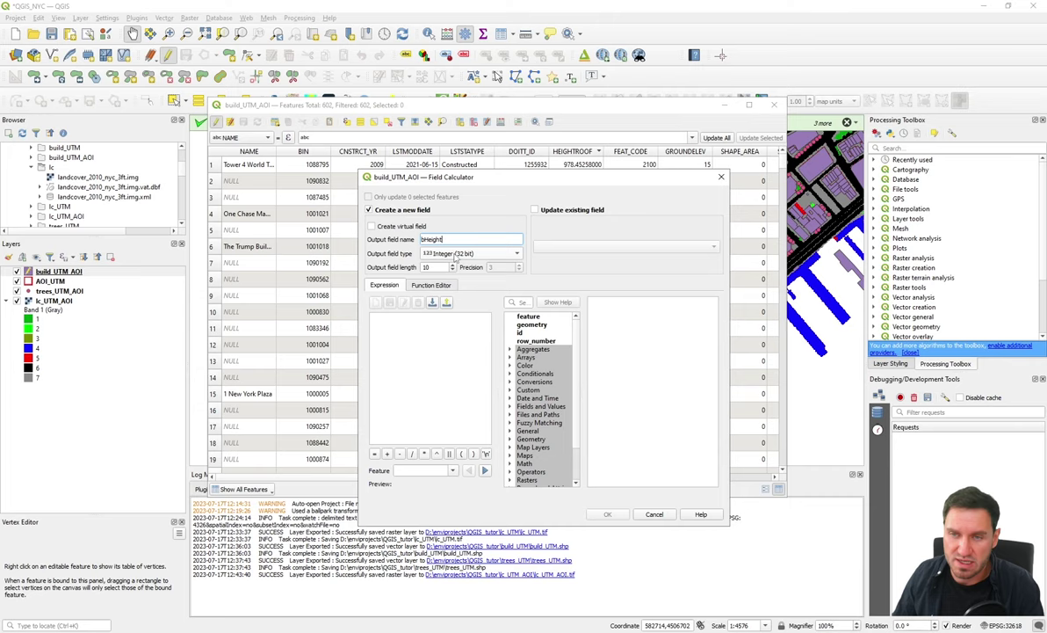
{"action": "left_click", "coordinate": [456, 256]}
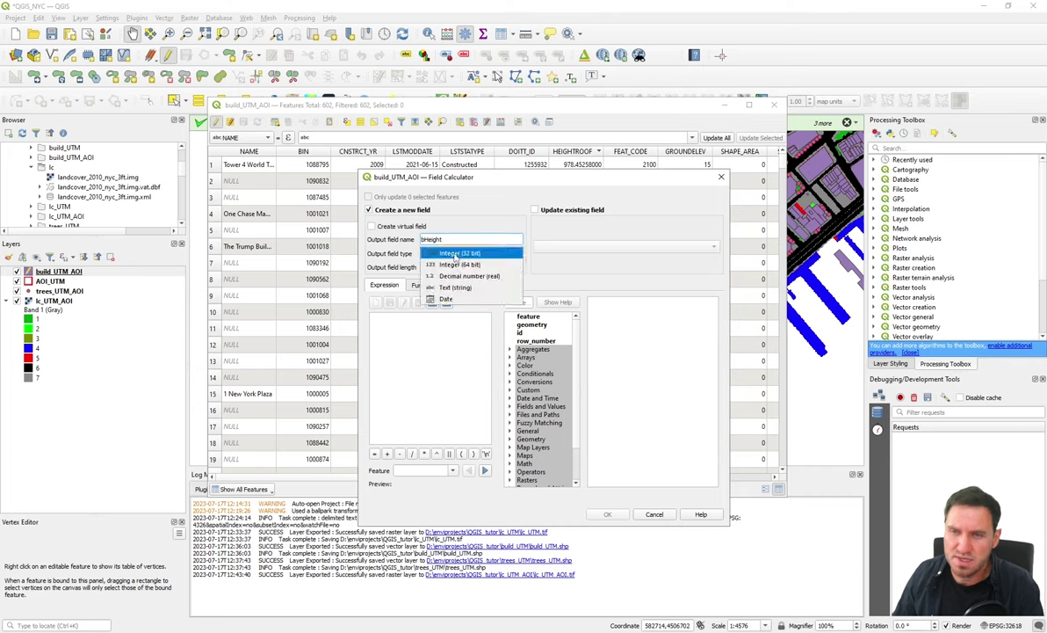
{"action": "left_click", "coordinate": [468, 240]}
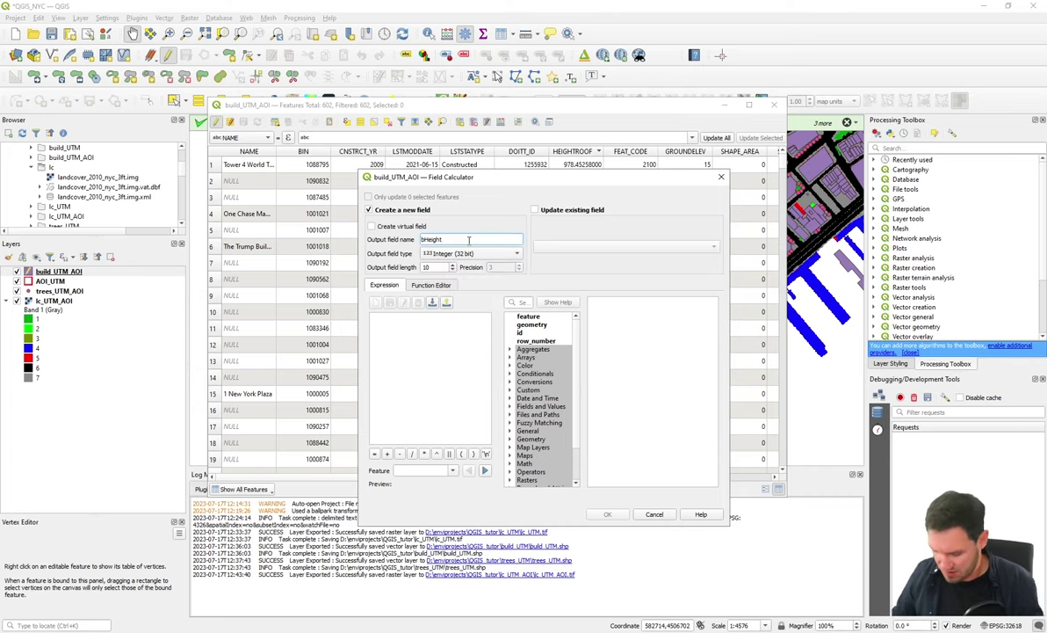
{"action": "type", "text": "_m"}
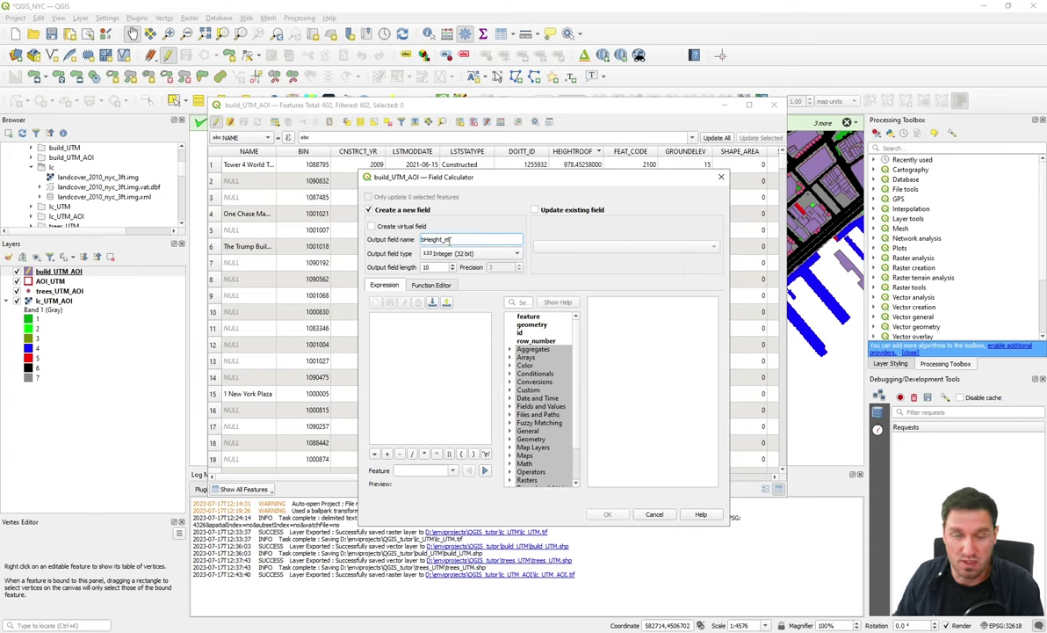
{"action": "left_click", "coordinate": [458, 255]}
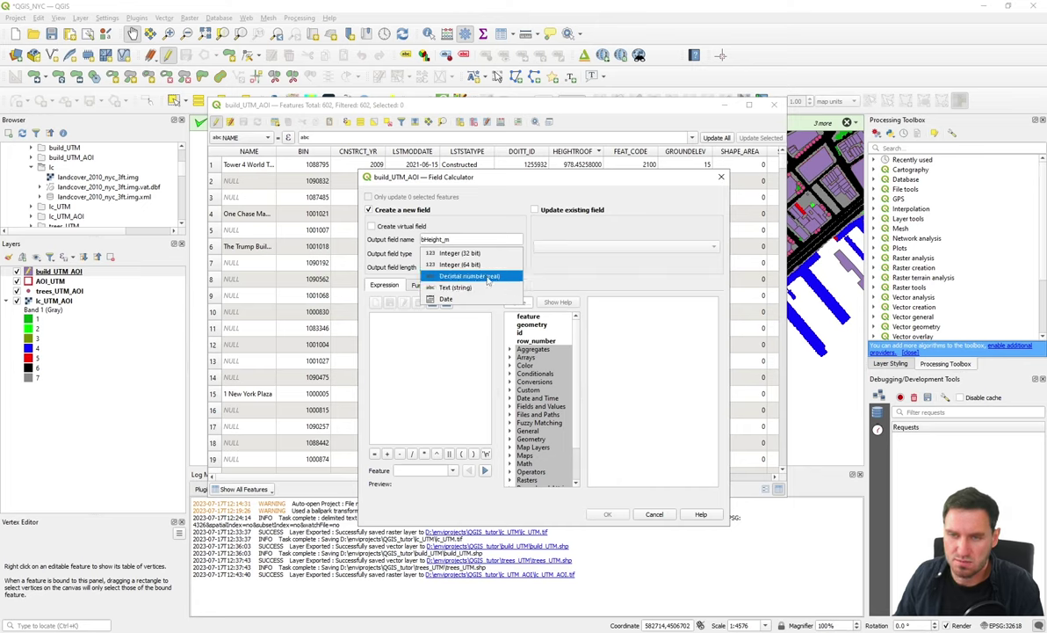
{"action": "left_click", "coordinate": [487, 276]}
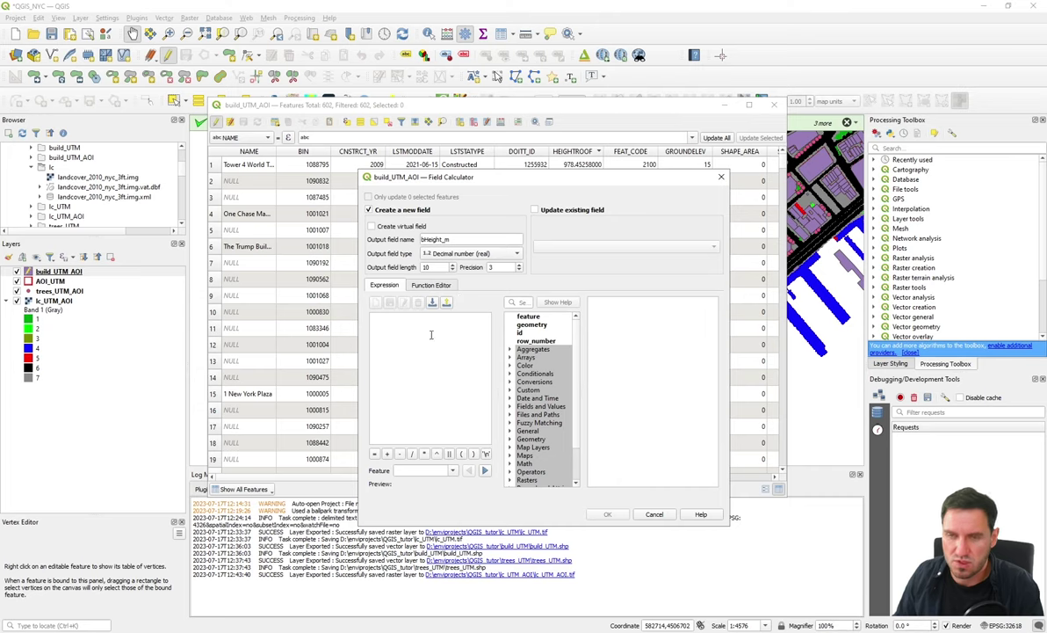
- Insert the HEIGHTROOF field into the expression for bHeight_m, enlarging the Field Calculator dialog to read the field names
{"action": "left_click", "coordinate": [439, 330]}
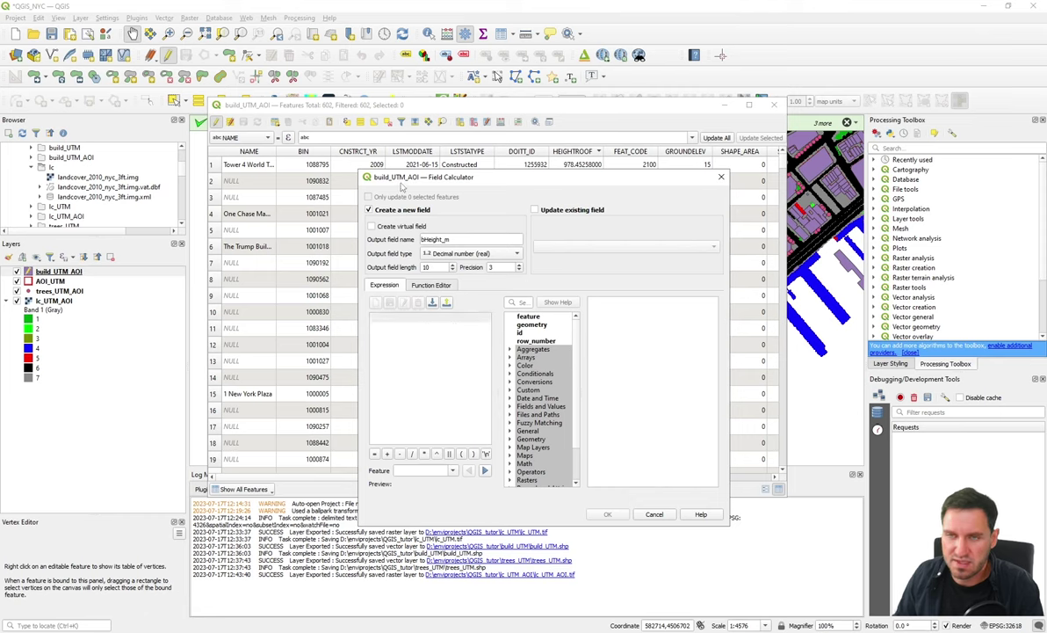
{"action": "left_click_drag", "start_coordinate": [401, 186], "coordinate": [391, 205]}
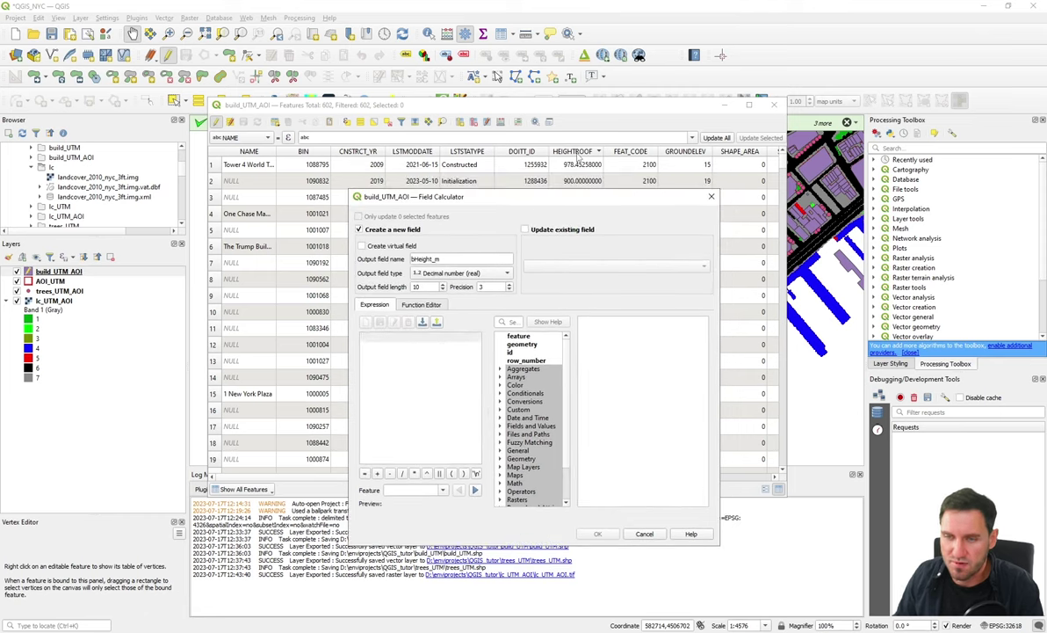
{"action": "left_click_drag", "start_coordinate": [447, 258], "coordinate": [409, 258]}
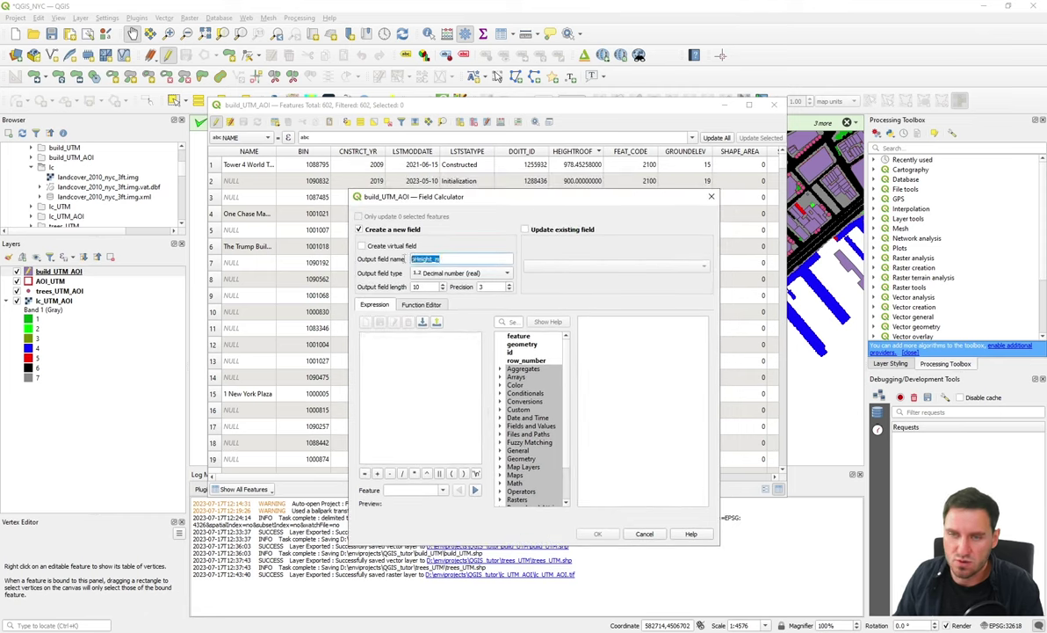
{"action": "left_click", "coordinate": [428, 369]}
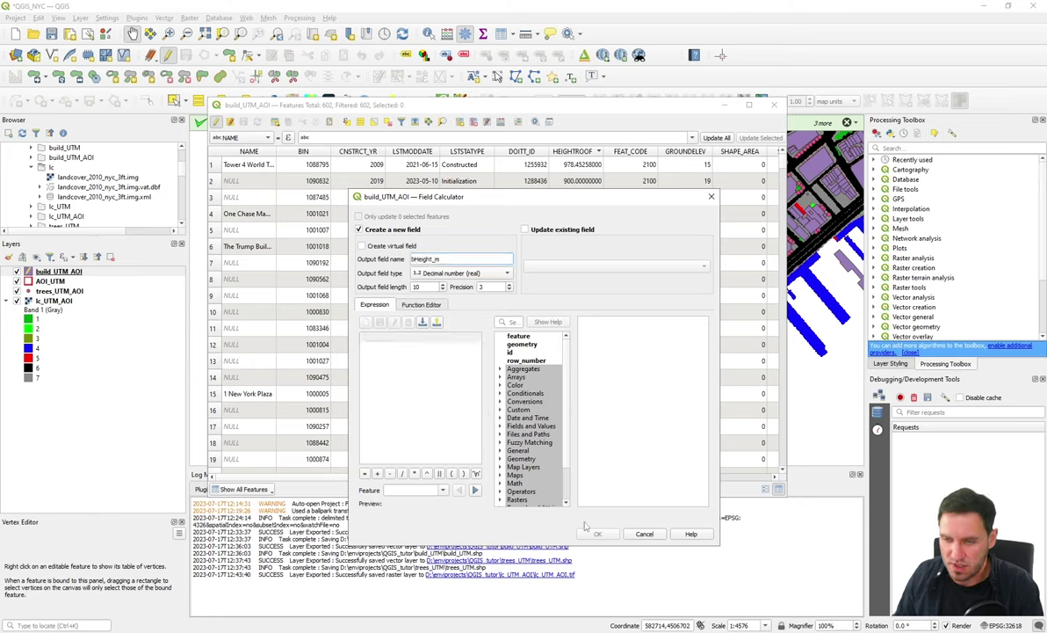
{"action": "left_click", "coordinate": [500, 434]}
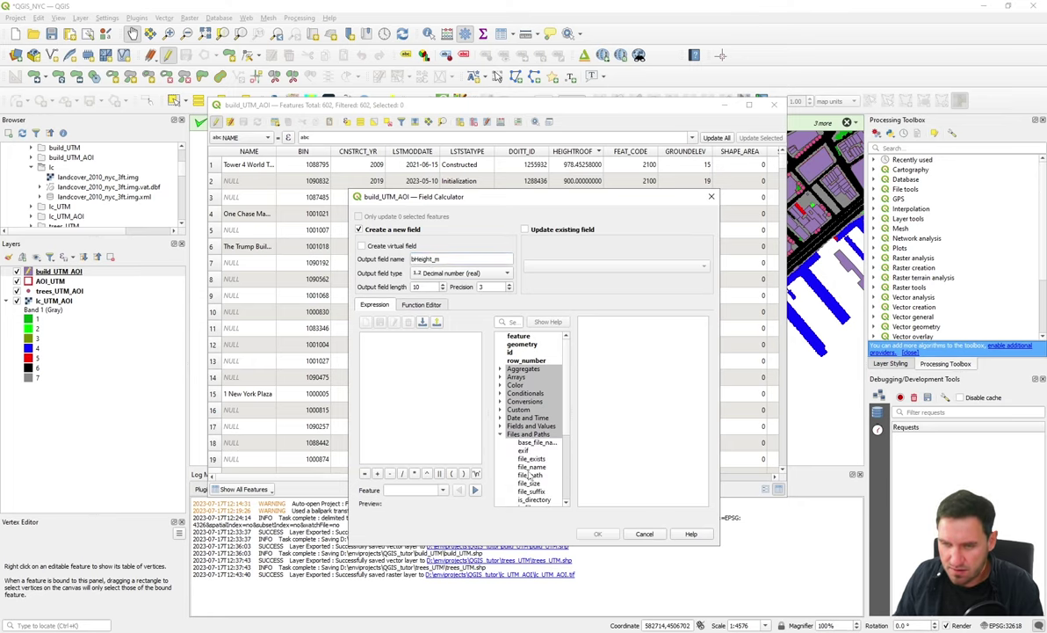
{"action": "left_click", "coordinate": [499, 425]}
{"action": "scroll", "coordinate": [527, 422], "scroll_direction": "down", "scroll_amount": 2}
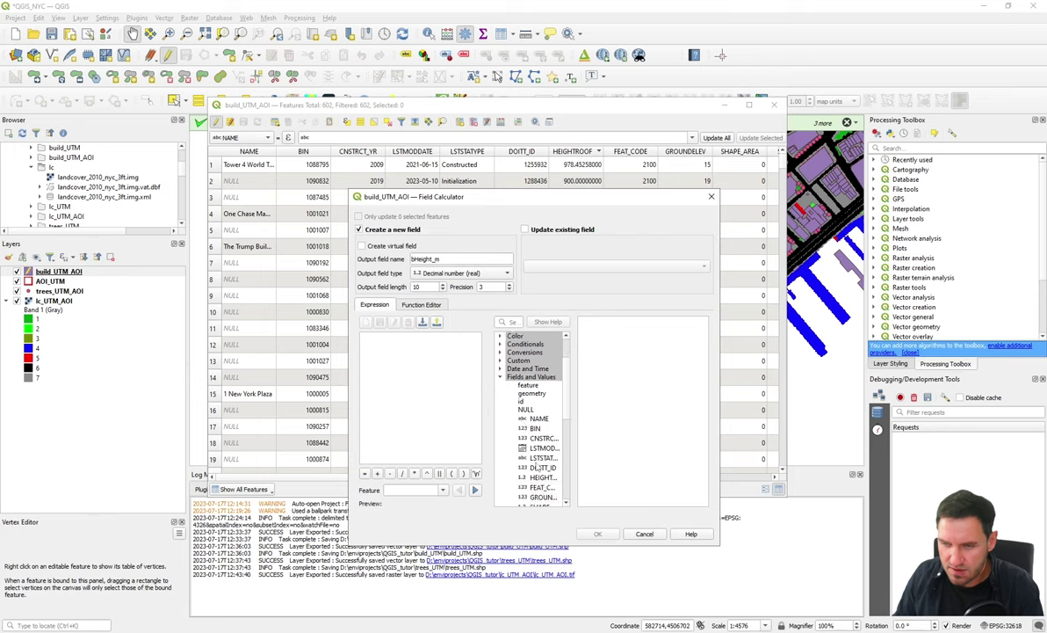
{"action": "scroll", "coordinate": [537, 468], "scroll_direction": "down", "scroll_amount": 2}
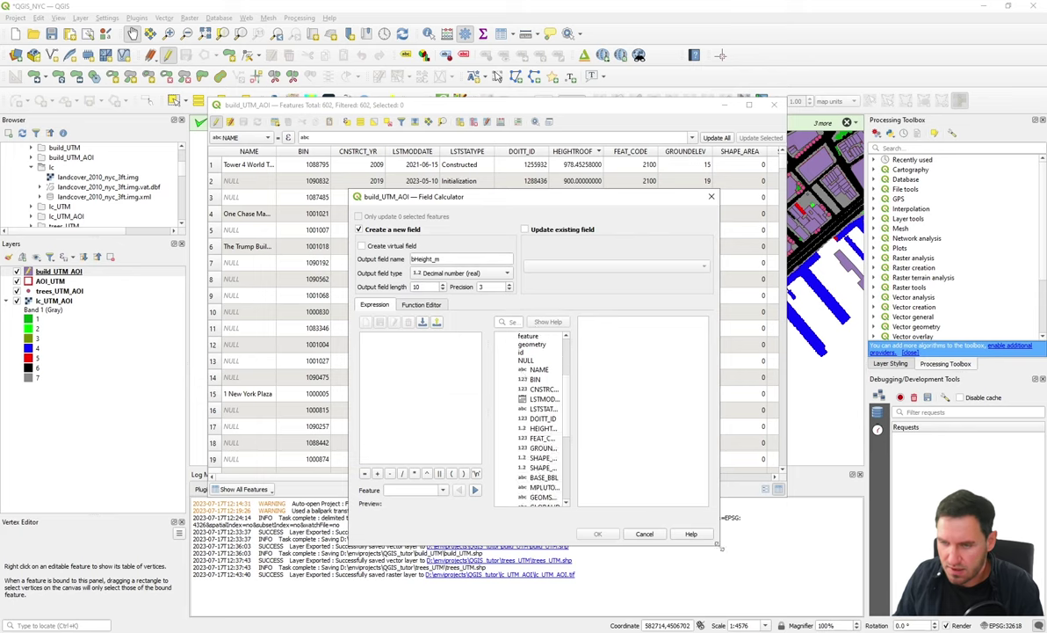
{"action": "left_click_drag", "start_coordinate": [719, 546], "coordinate": [812, 519]}
{"action": "scroll", "coordinate": [603, 432], "scroll_direction": "down", "scroll_amount": 1}
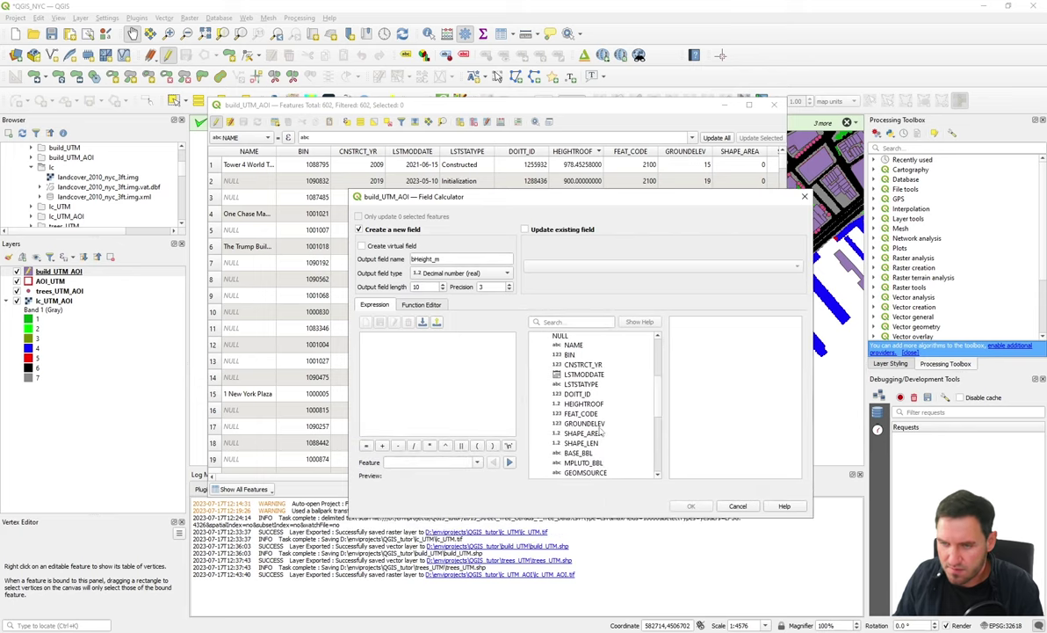
{"action": "double_click", "coordinate": [583, 403]}
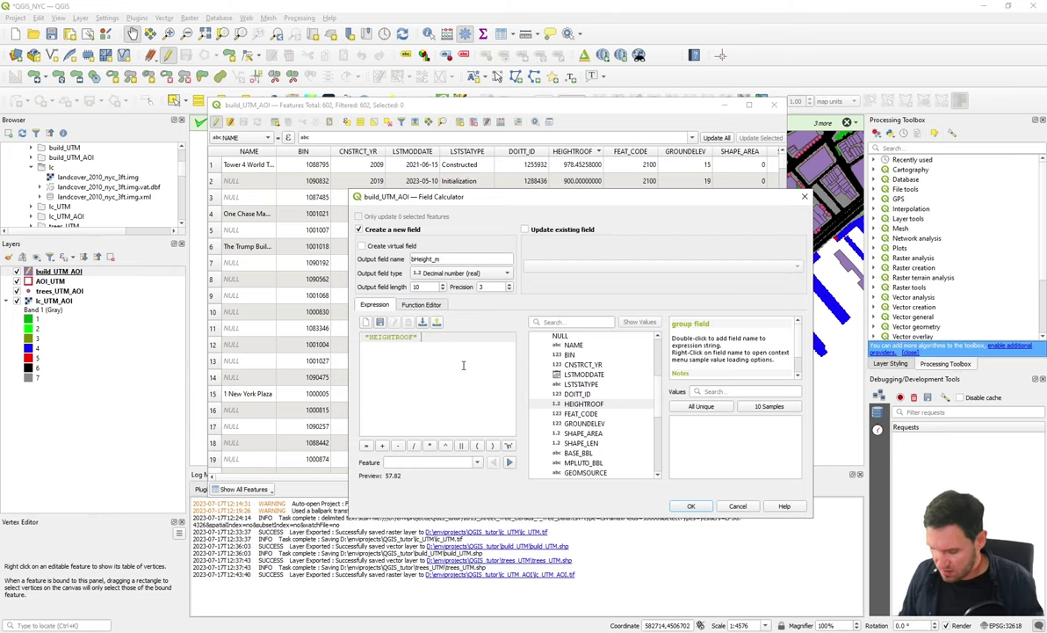
- Multiply HEIGHTROOF by 0.3048 in the expression and create the bHeight_m field
{"action": "type", "text": "* 0."}
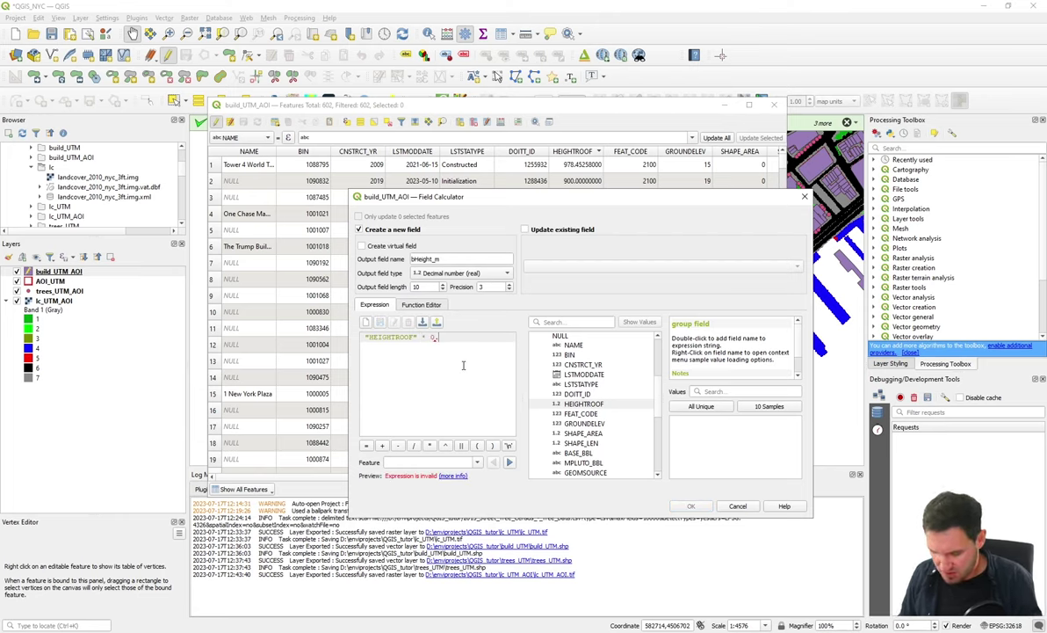
{"action": "type", "text": "30"}
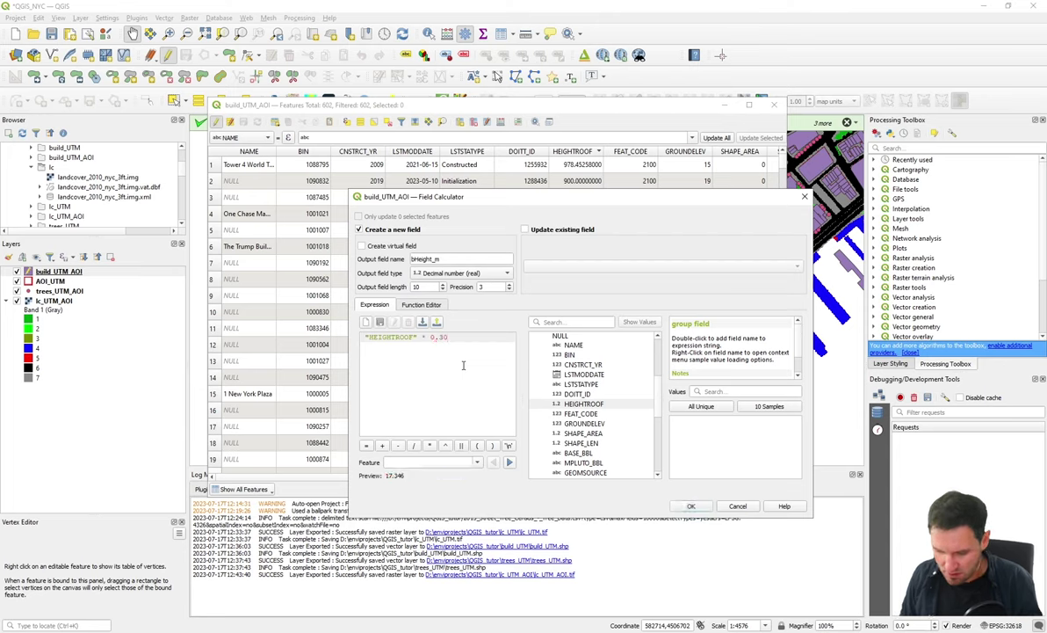
{"action": "type", "text": "48"}
{"action": "left_click_drag", "start_coordinate": [457, 337], "coordinate": [356, 338]}
{"action": "left_click_drag", "start_coordinate": [457, 337], "coordinate": [429, 337]}
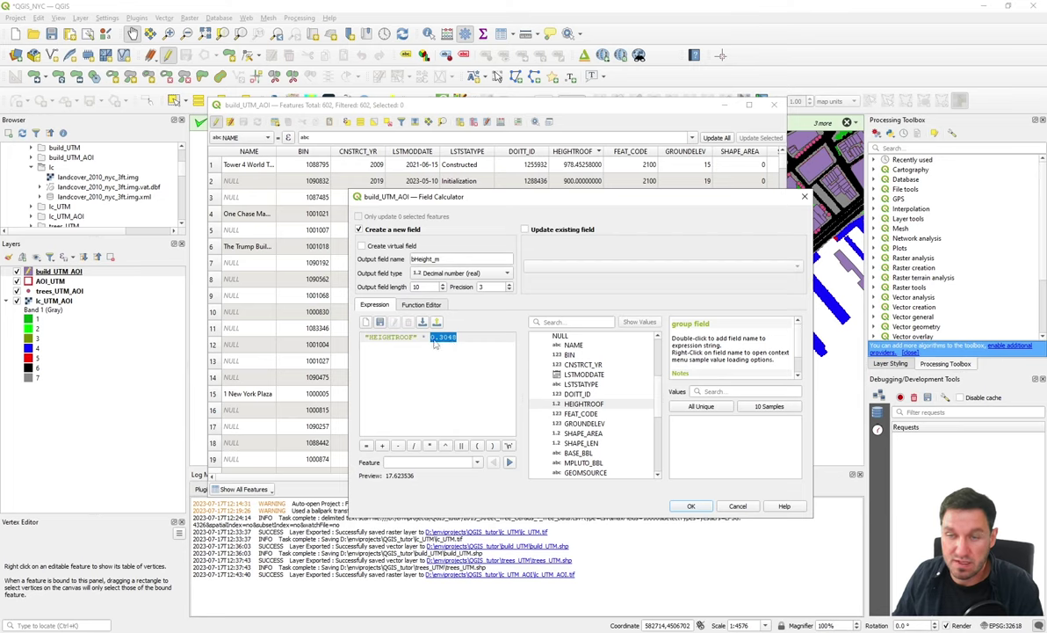
{"action": "left_click", "coordinate": [427, 337]}
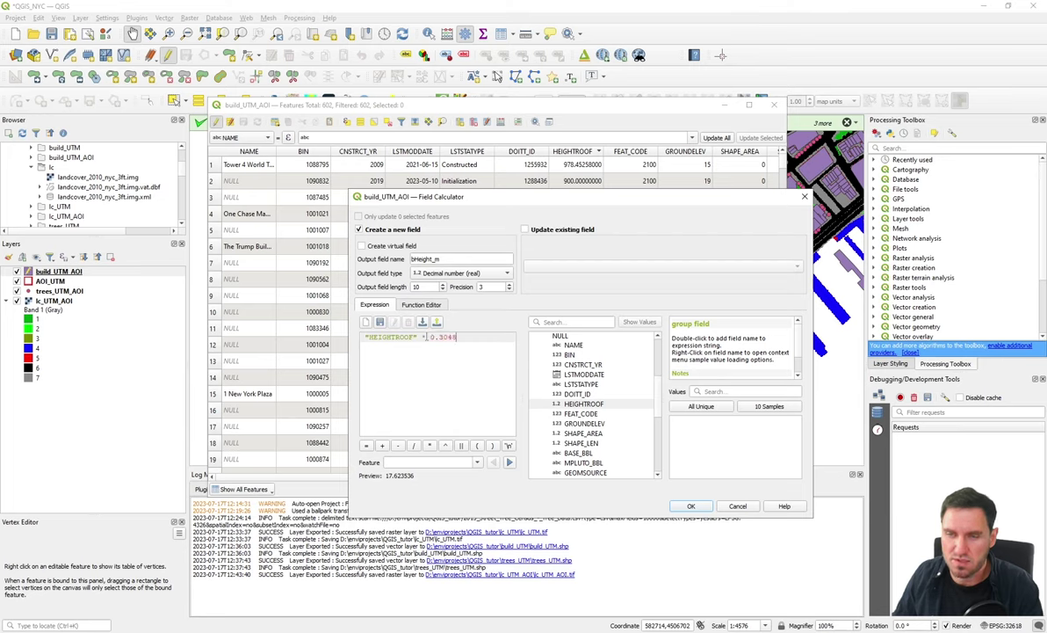
{"action": "double_click", "coordinate": [443, 338]}
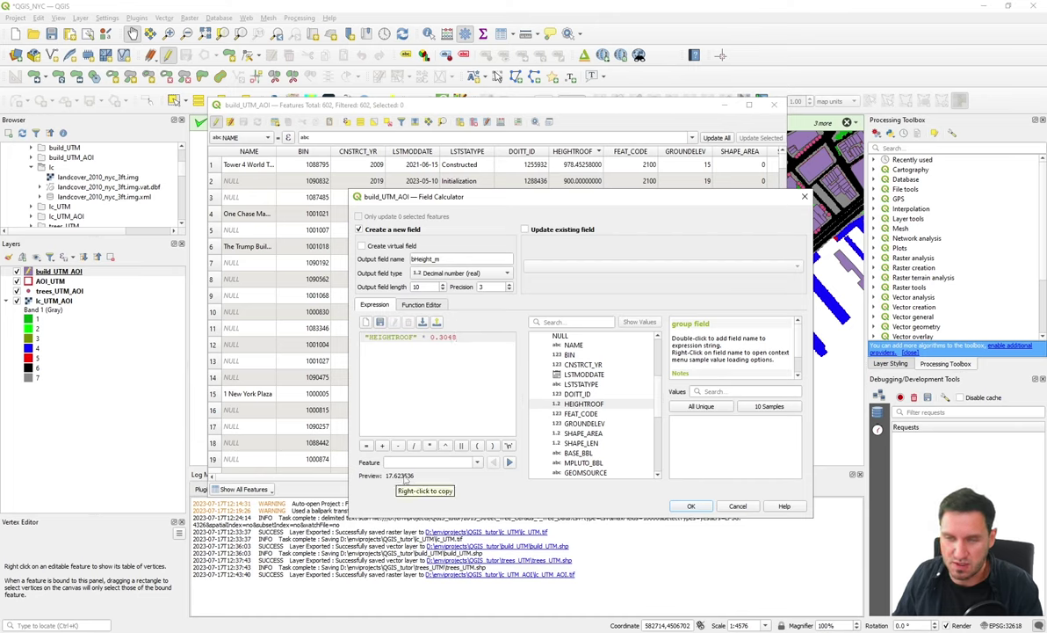
{"action": "left_click", "coordinate": [693, 507]}
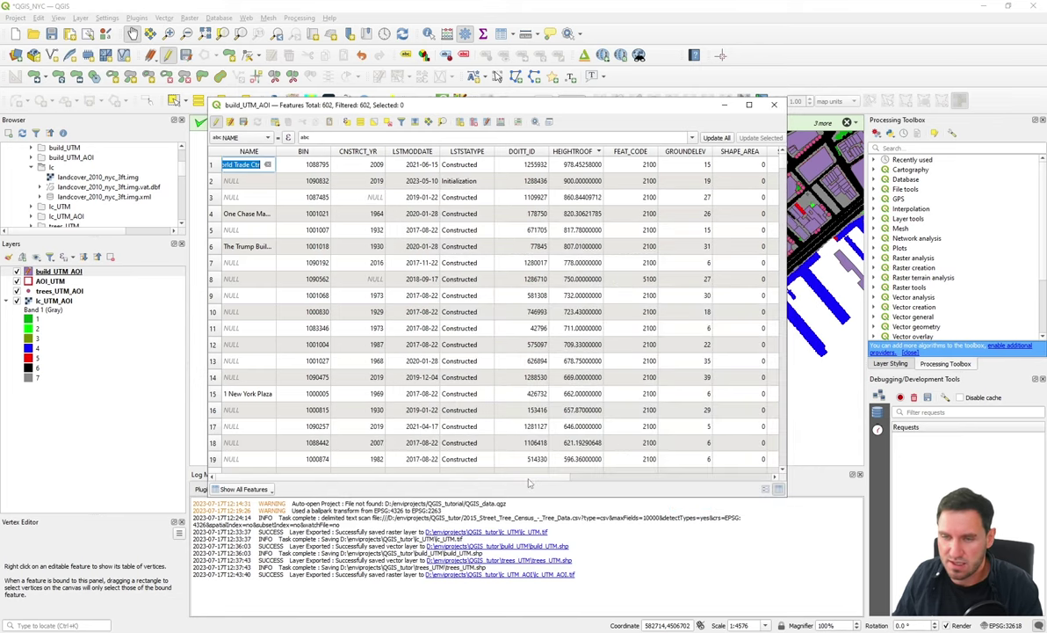
- Examine the bHeight_m column, select the building with the greatest height, and locate it on the map
{"action": "scroll", "coordinate": [530, 479], "scroll_direction": "right", "scroll_amount": 10}
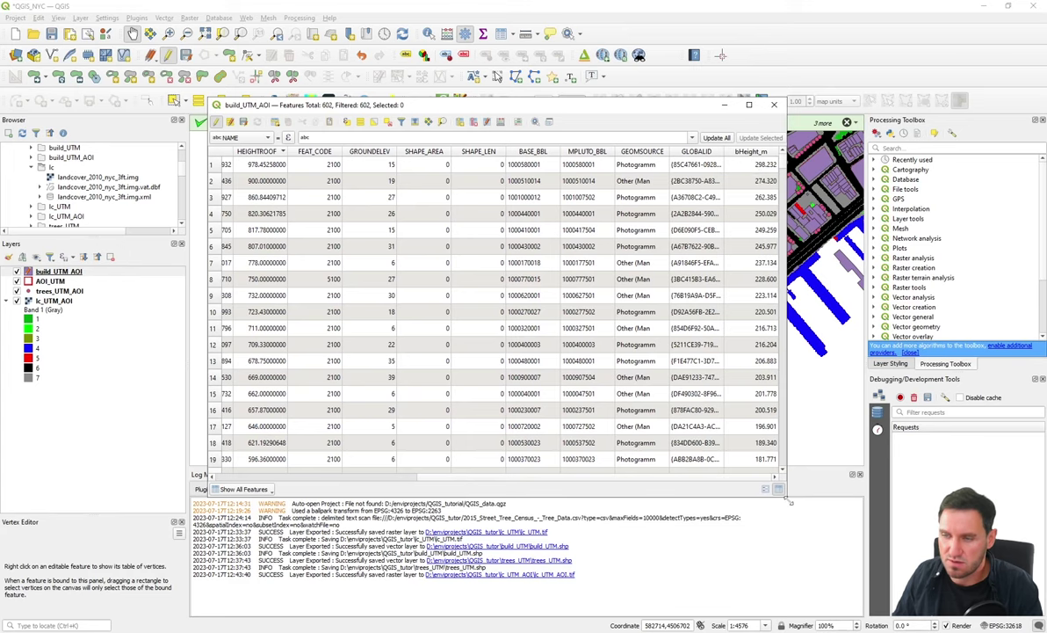
{"action": "left_click_drag", "start_coordinate": [782, 479], "coordinate": [824, 495]}
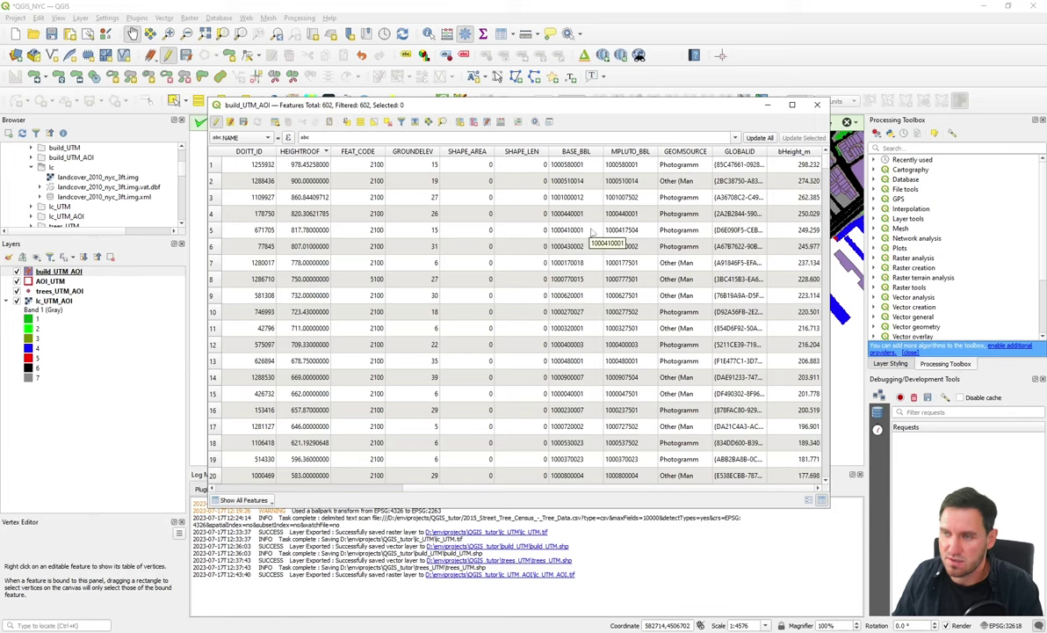
{"action": "left_click", "coordinate": [211, 165]}
{"action": "left_click_drag", "start_coordinate": [251, 110], "coordinate": [473, 206]}
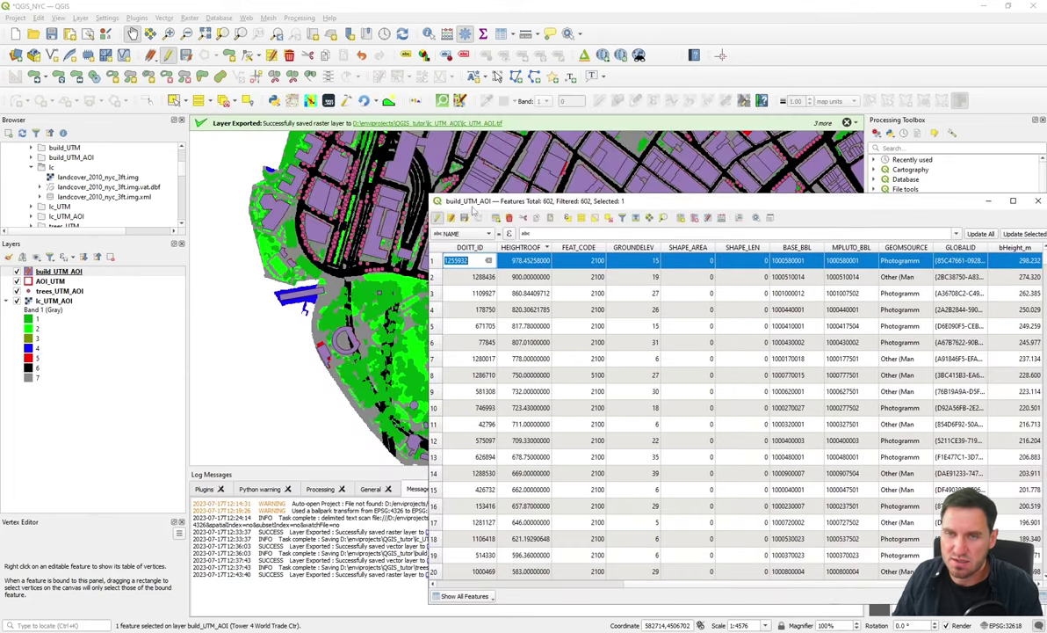
{"action": "scroll", "coordinate": [294, 205], "scroll_direction": "down", "scroll_amount": 2}
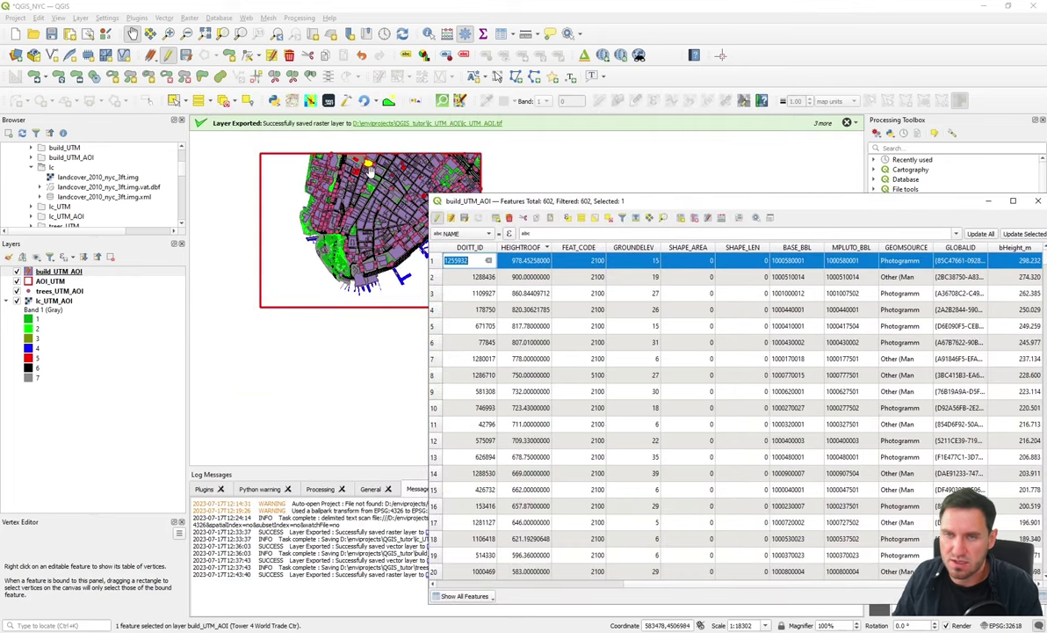
{"action": "scroll", "coordinate": [362, 169], "scroll_direction": "up", "scroll_amount": 2}
{"action": "left_click_drag", "start_coordinate": [362, 171], "coordinate": [367, 219]}
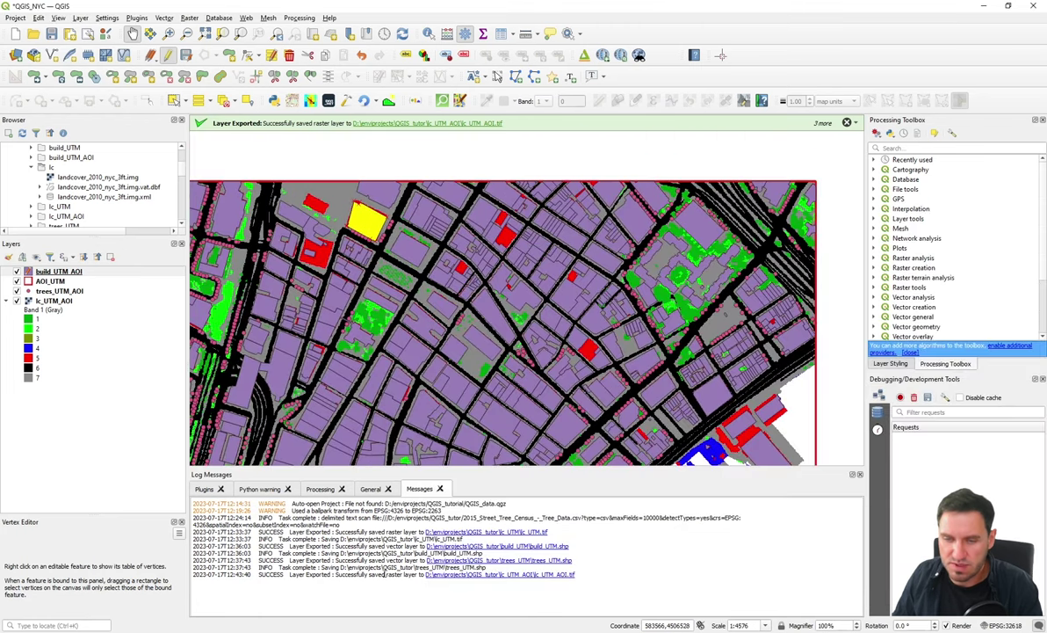
- Return to the attribute table and select the second and third tallest buildings in turn to compare them on the map
{"action": "left_click", "coordinate": [448, 545]}
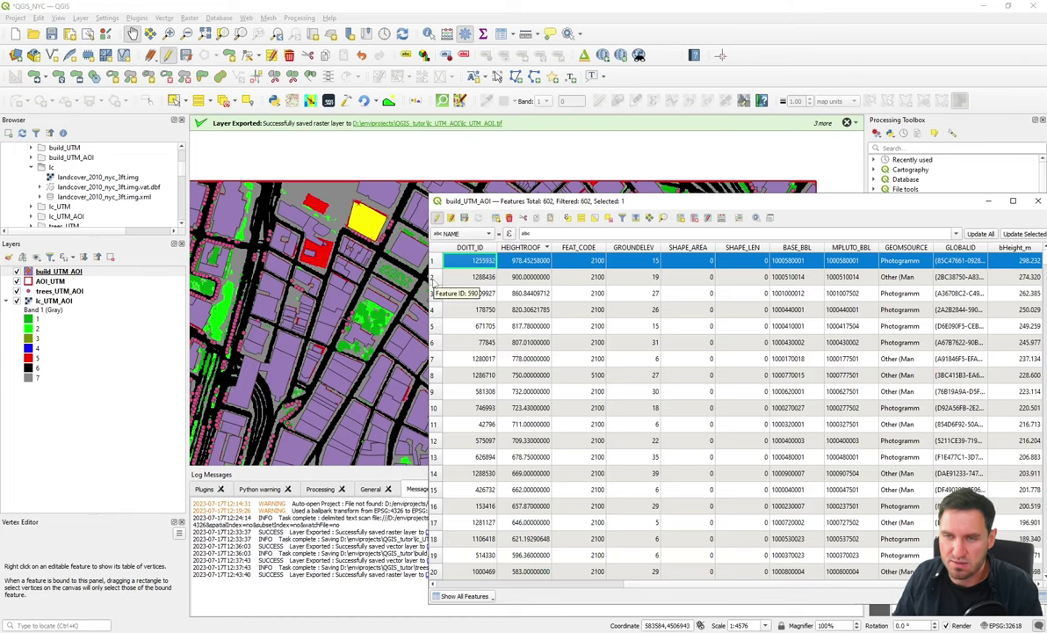
{"action": "left_click", "coordinate": [432, 276]}
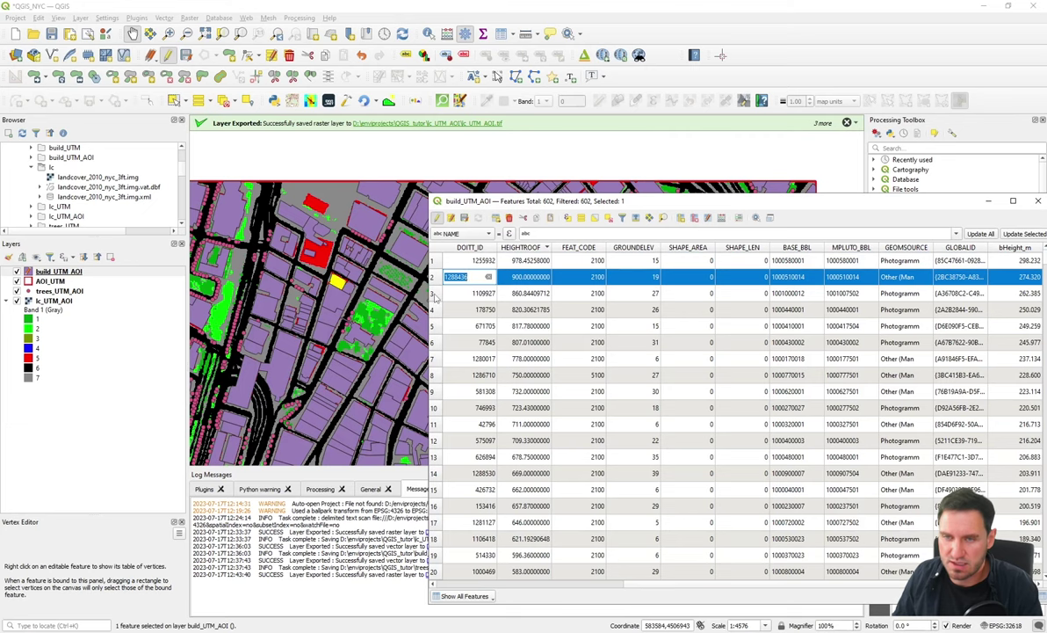
{"action": "left_click", "coordinate": [433, 293]}
{"action": "left_click_drag", "start_coordinate": [548, 194], "coordinate": [379, 177]}
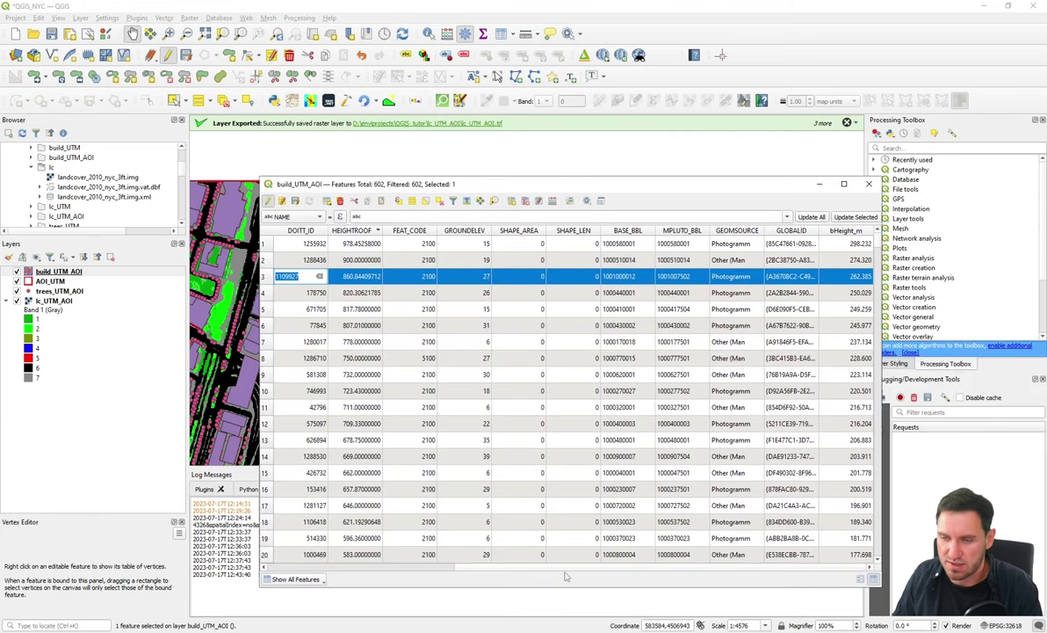
{"action": "key", "text": "Escape"}
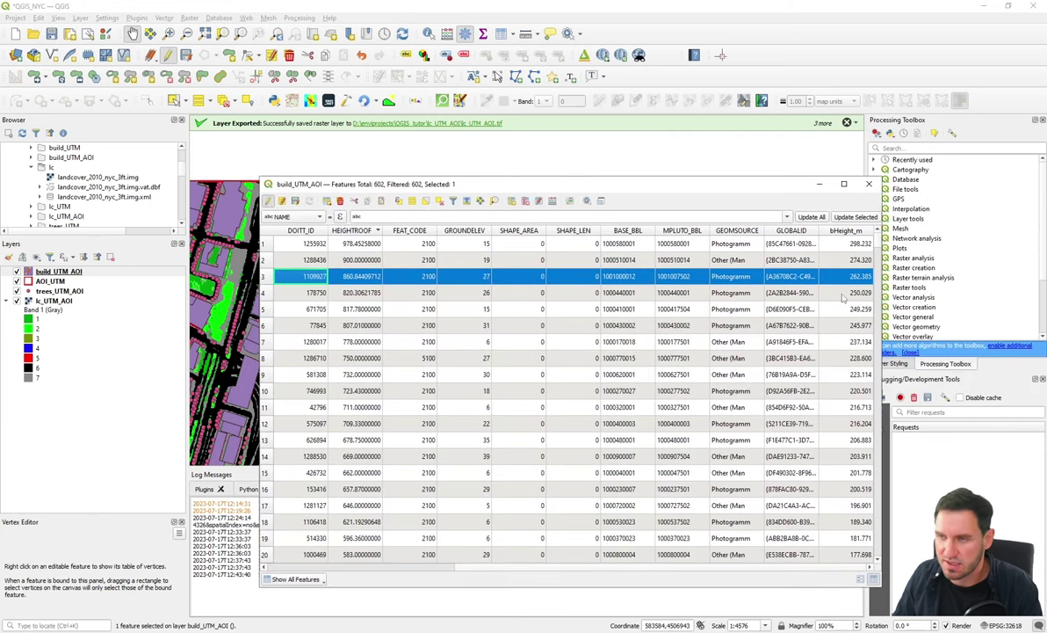
- Sort the table by bHeight_m ascending, select all buildings whose height is NULL, and locate them on the map
{"action": "left_click", "coordinate": [843, 230]}
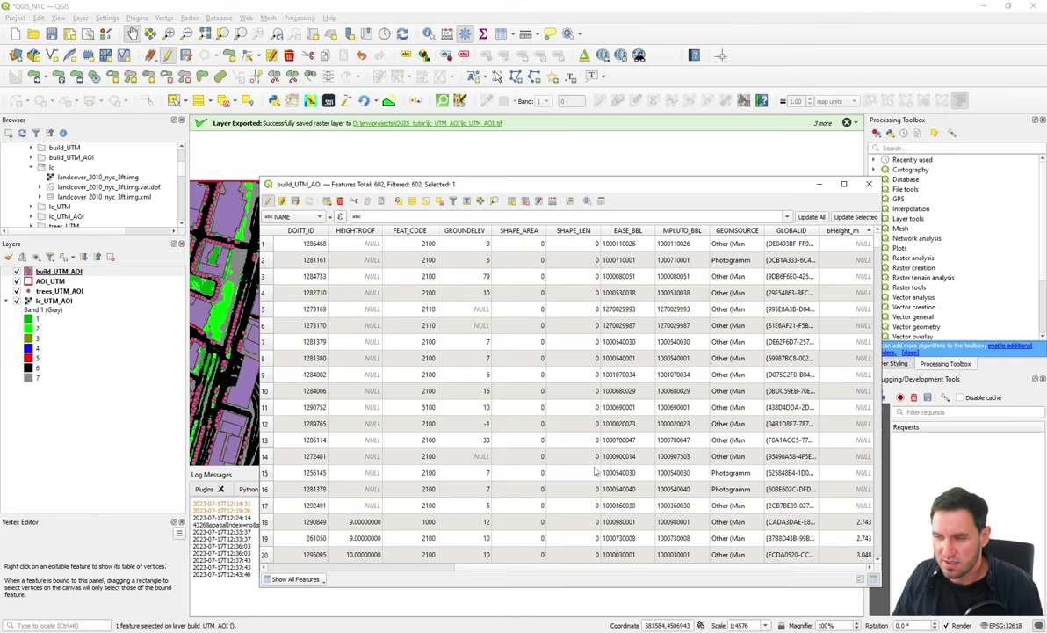
{"action": "left_click", "coordinate": [265, 506]}
{"action": "left_click", "coordinate": [264, 244], "text": "shift"}
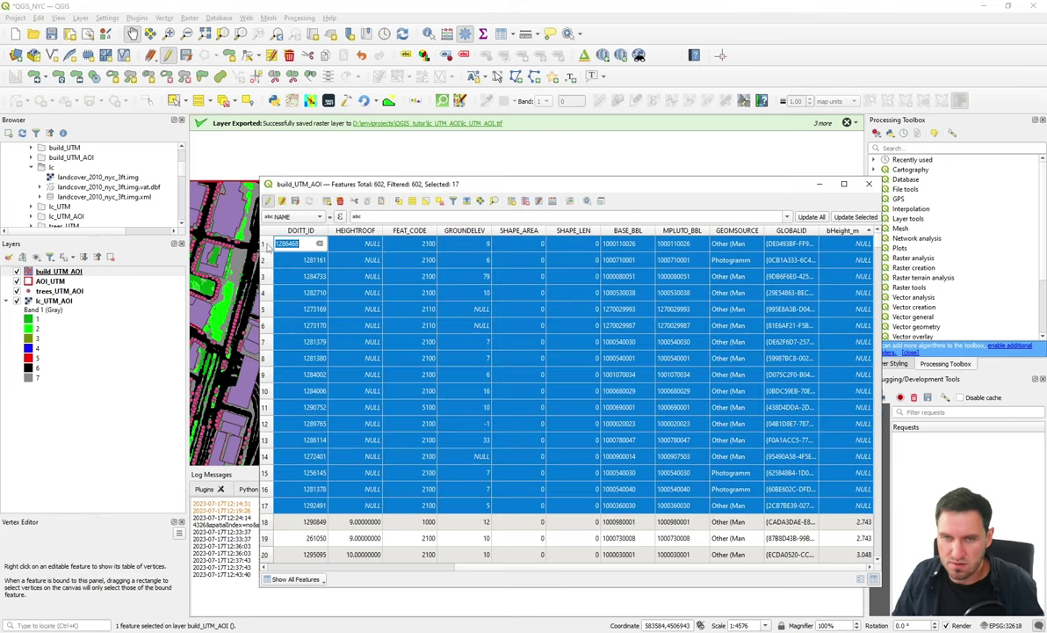
{"action": "left_click_drag", "start_coordinate": [350, 187], "coordinate": [588, 71]}
{"action": "scroll", "coordinate": [211, 288], "scroll_direction": "up", "scroll_amount": 2}
{"action": "left_click_drag", "start_coordinate": [309, 148], "coordinate": [309, 224]}
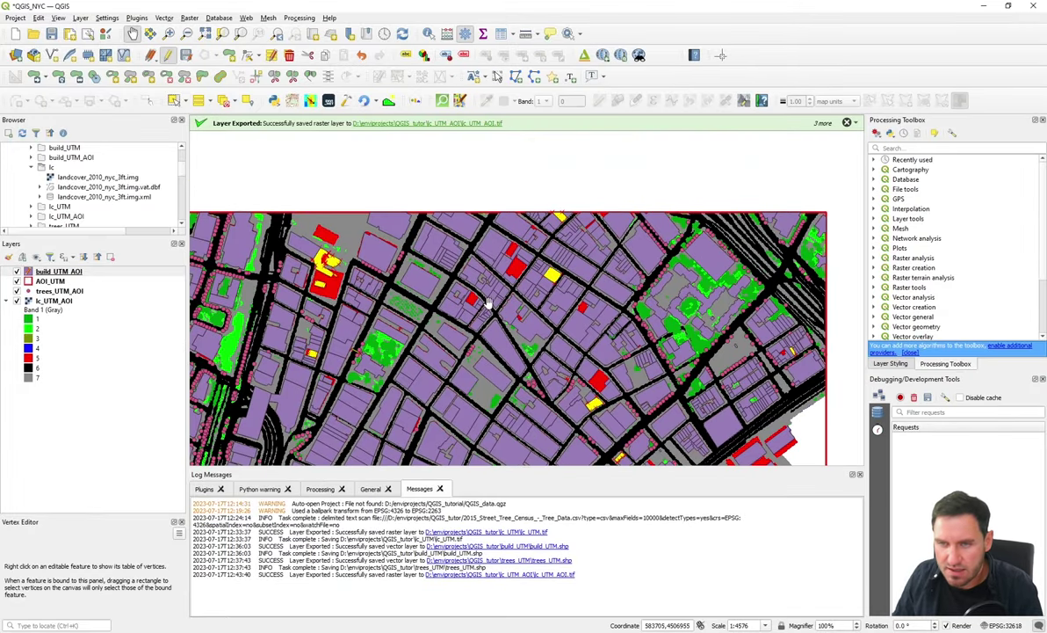
- Hide the lc_UTM_AOI land cover layer and inspect the selected buildings without height data across the area of interest
{"action": "left_click", "coordinate": [16, 300]}
{"action": "scroll", "coordinate": [458, 302], "scroll_direction": "down", "scroll_amount": 1}
{"action": "scroll", "coordinate": [481, 322], "scroll_direction": "up", "scroll_amount": 2}
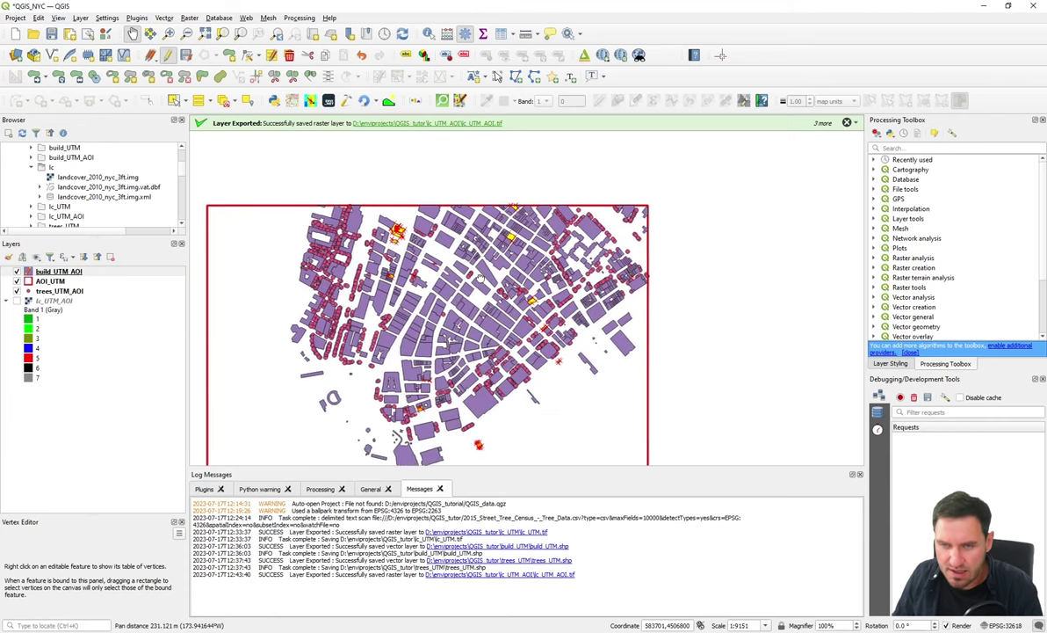
{"action": "left_click_drag", "start_coordinate": [465, 369], "coordinate": [428, 485]}
{"action": "scroll", "coordinate": [442, 417], "scroll_direction": "down", "scroll_amount": 1}
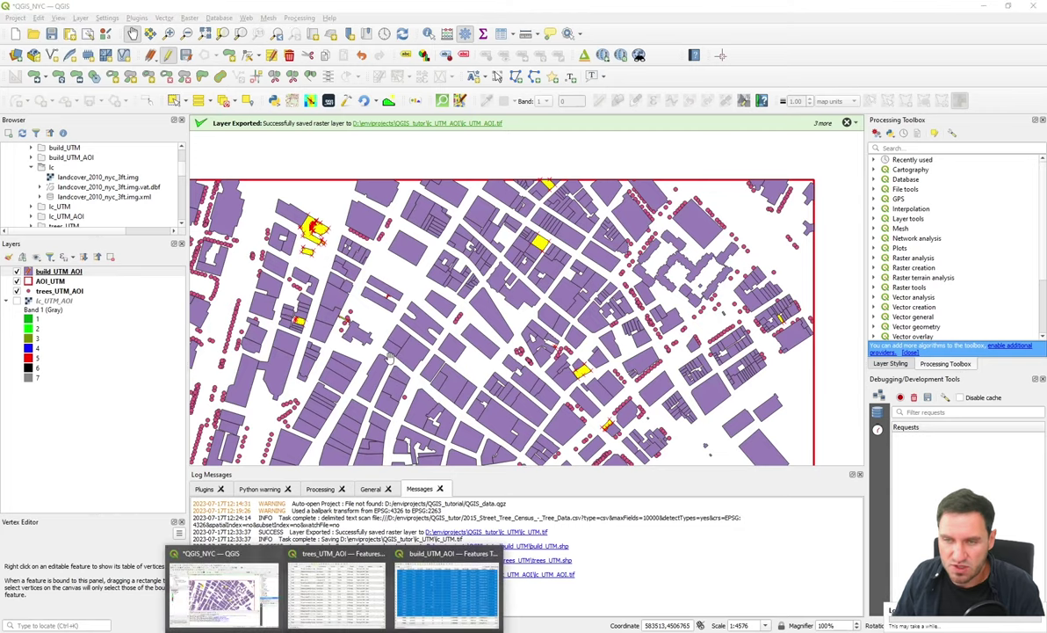
{"action": "left_click_drag", "start_coordinate": [356, 322], "coordinate": [485, 209]}
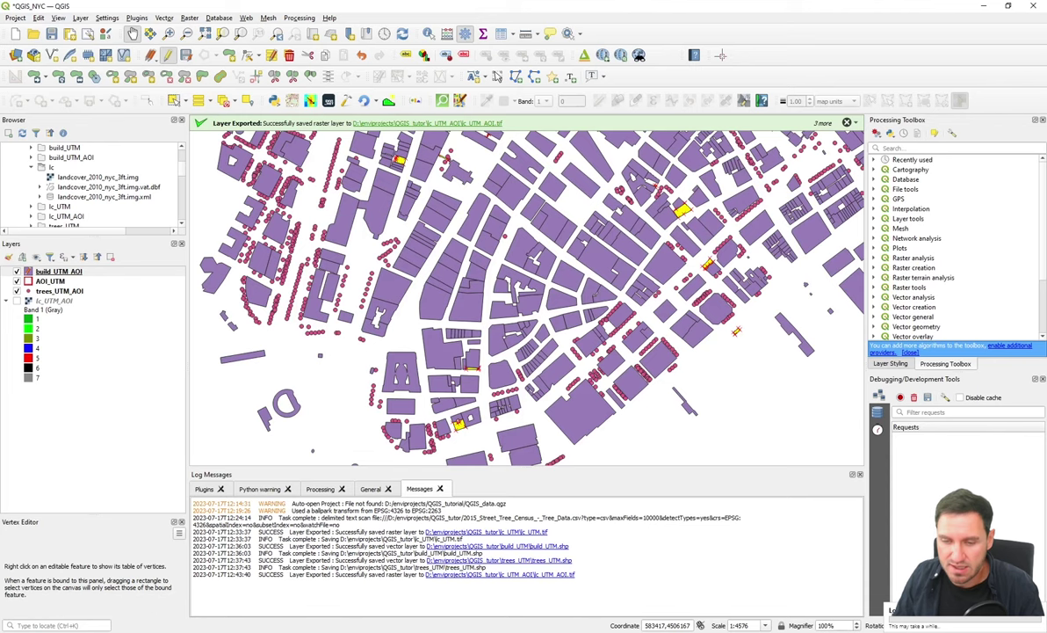
- Set up the field calculator for build_UTM_AOI to update the existing bHeight_m field for the selected features only
{"action": "mouse_move", "coordinate": [317, 615]}
{"action": "left_click", "coordinate": [418, 549]}
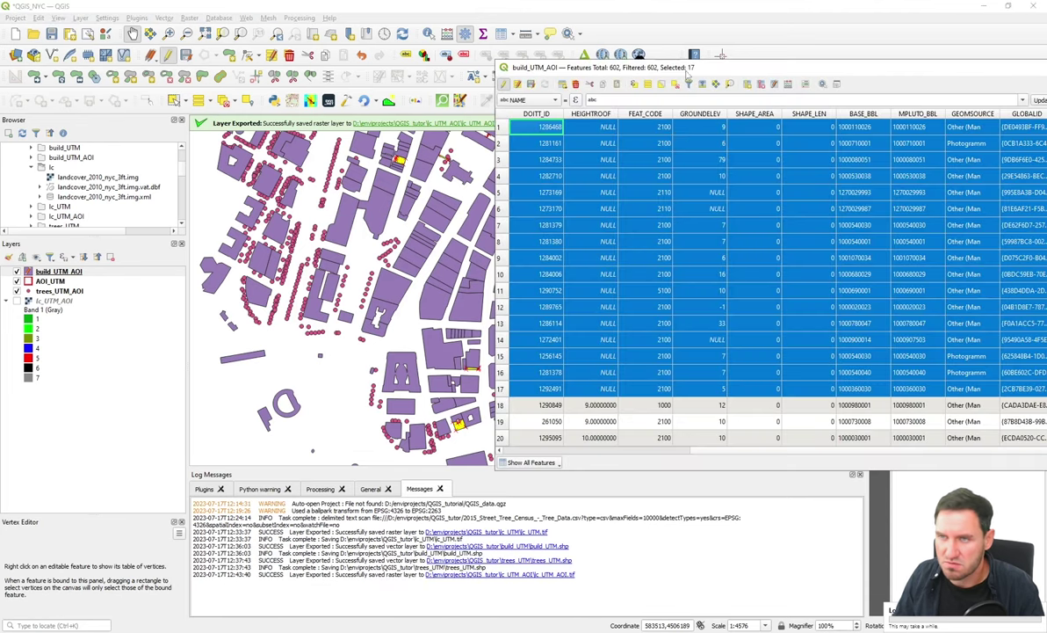
{"action": "left_click_drag", "start_coordinate": [687, 74], "coordinate": [453, 81]}
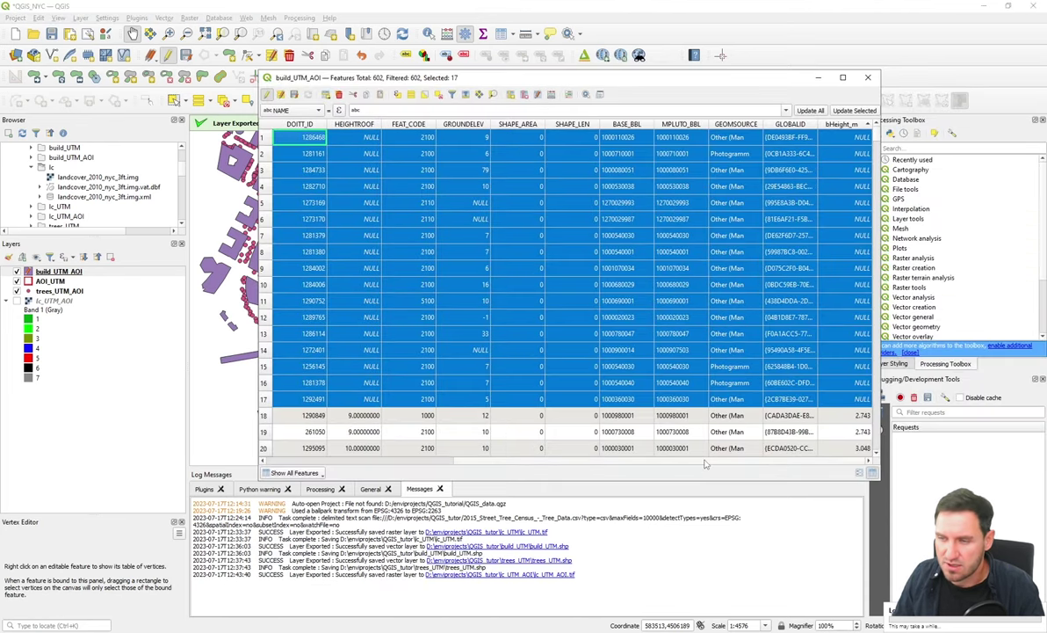
{"action": "left_click_drag", "start_coordinate": [879, 481], "coordinate": [895, 537]}
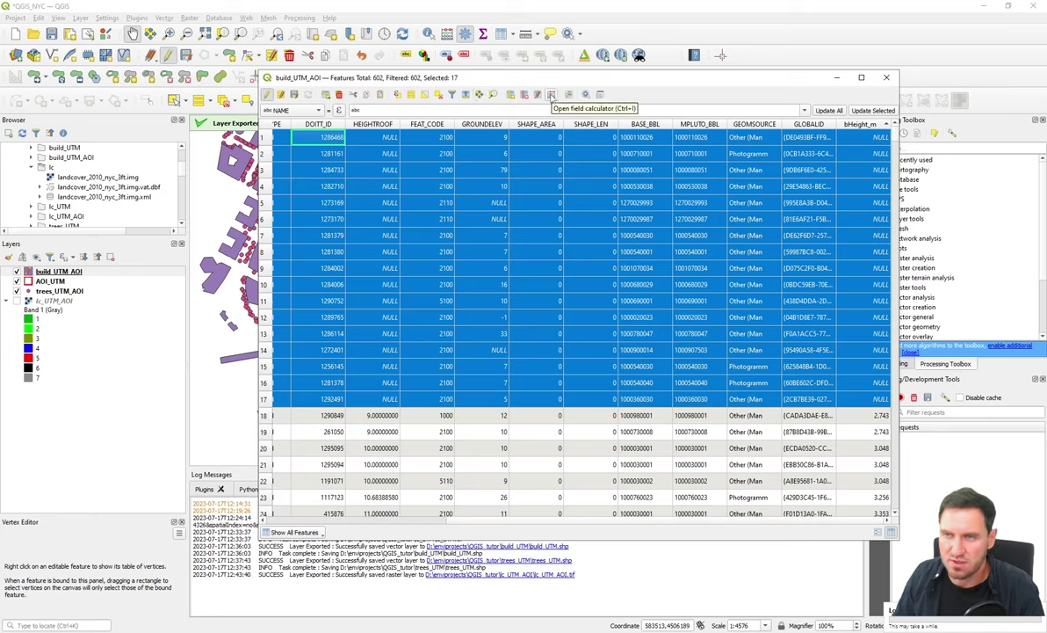
{"action": "left_click", "coordinate": [551, 95]}
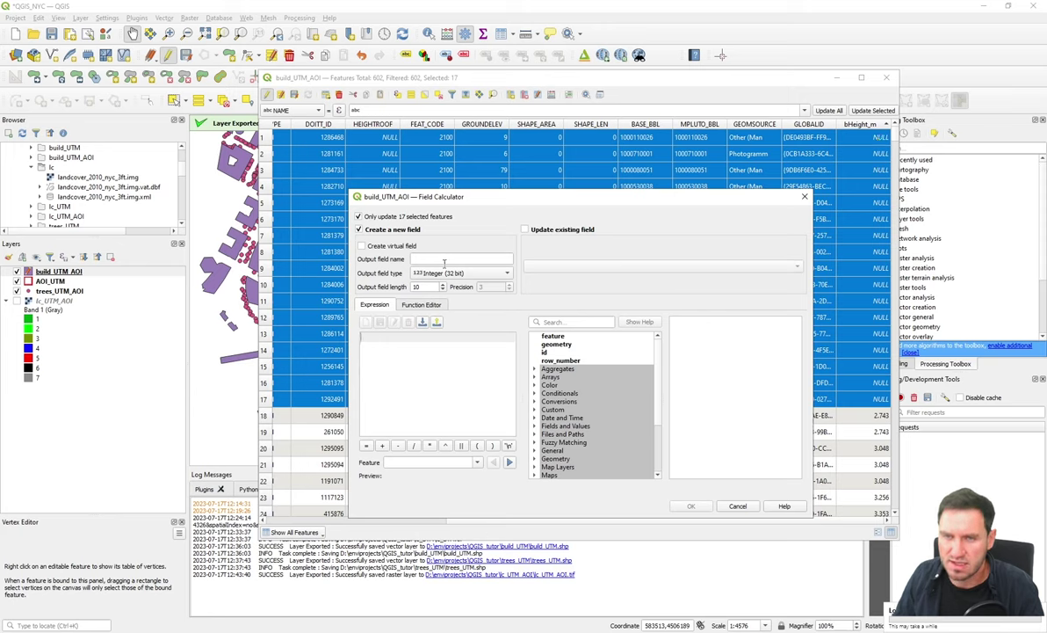
{"action": "left_click", "coordinate": [524, 229]}
{"action": "left_click", "coordinate": [627, 266]}
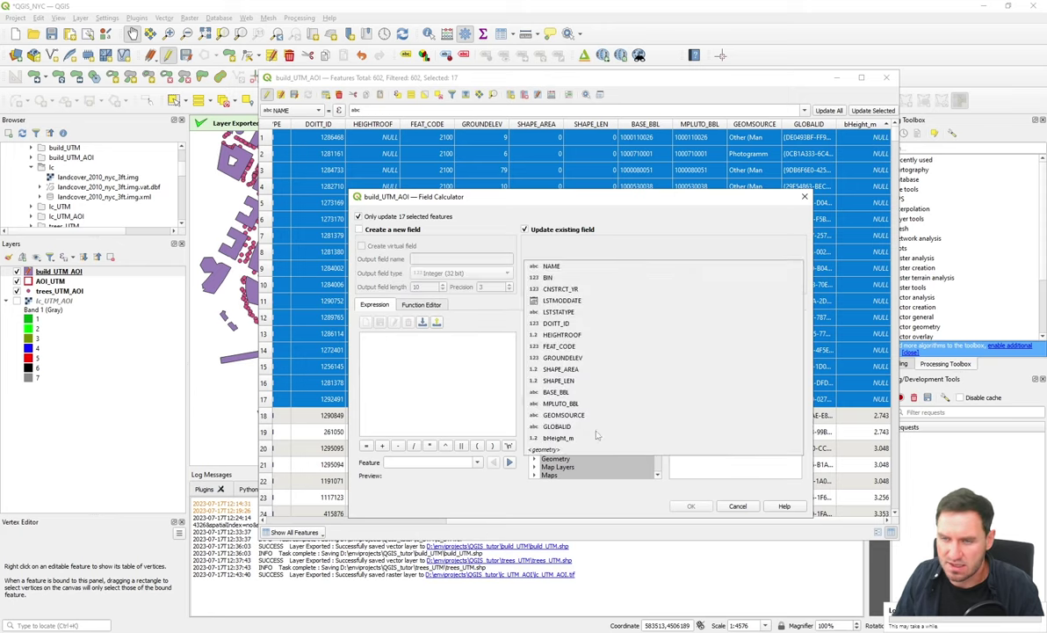
{"action": "left_click", "coordinate": [579, 437]}
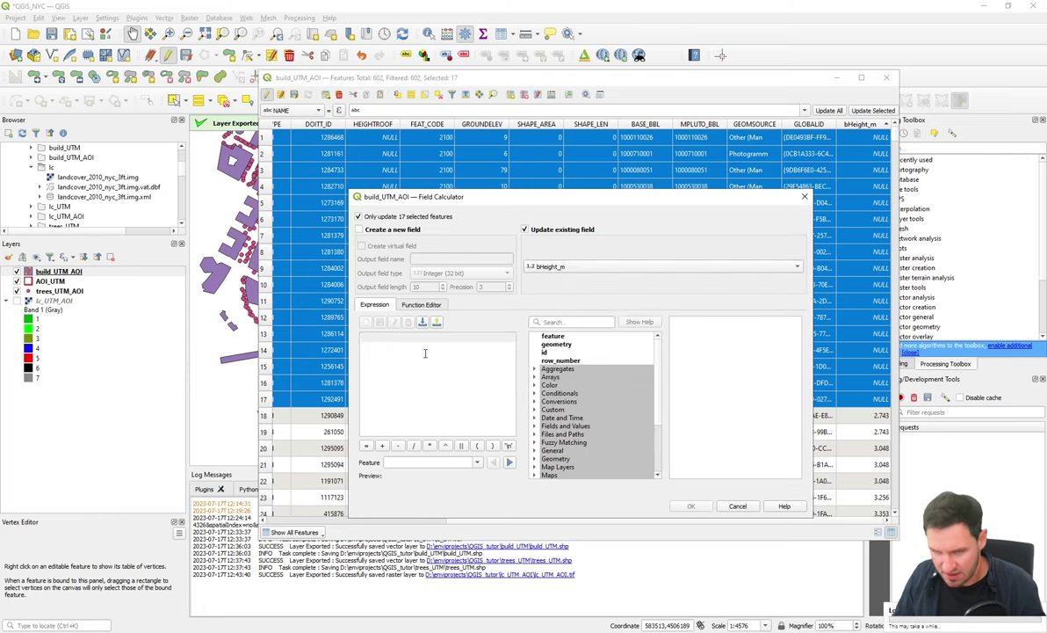
- Assign a height of 3 to the selected buildings and save the layer edits
{"action": "left_click", "coordinate": [363, 342]}
{"action": "type", "text": "3"}
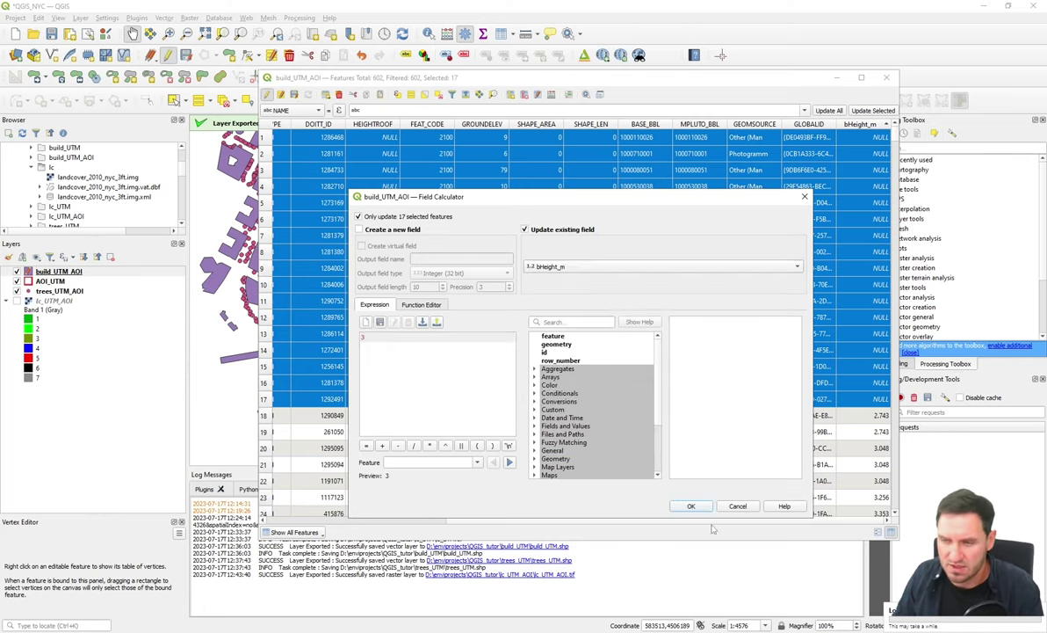
{"action": "left_click", "coordinate": [691, 506]}
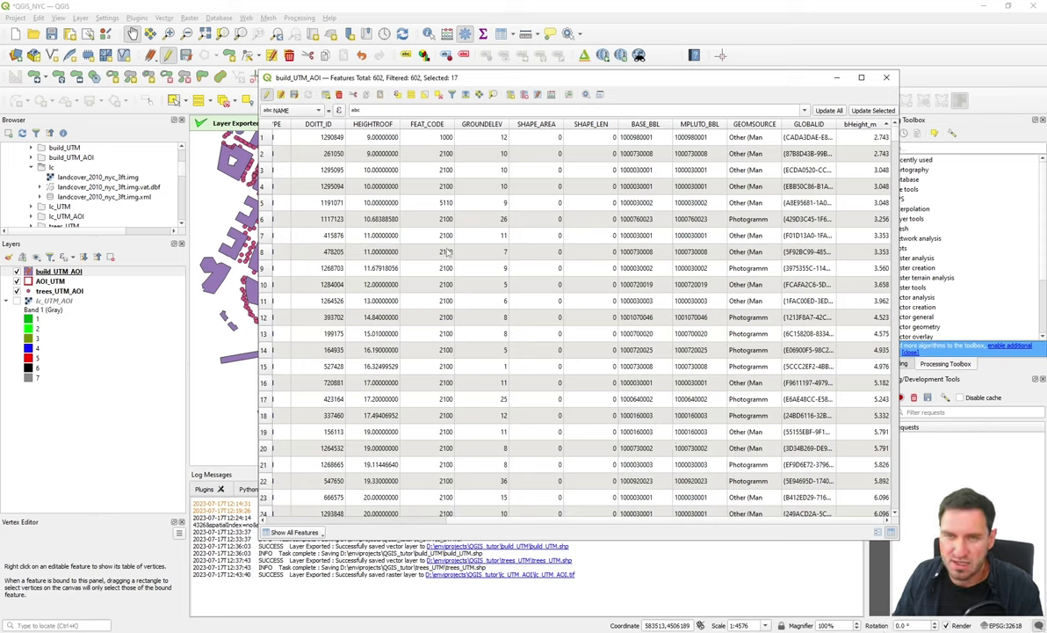
{"action": "left_click_drag", "start_coordinate": [446, 81], "coordinate": [515, 111]}
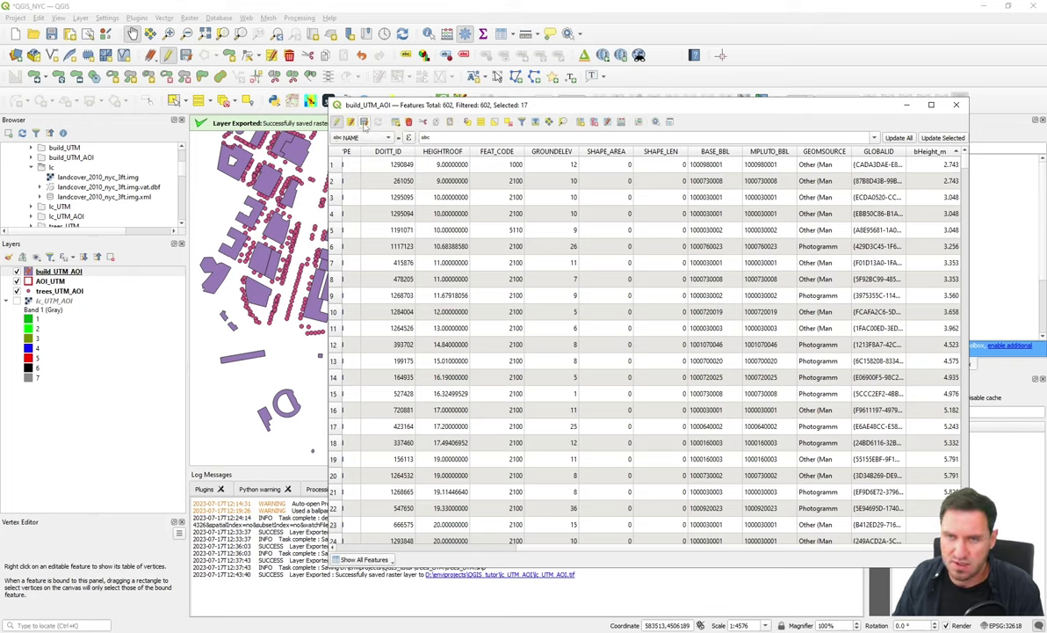
{"action": "left_click", "coordinate": [336, 123]}
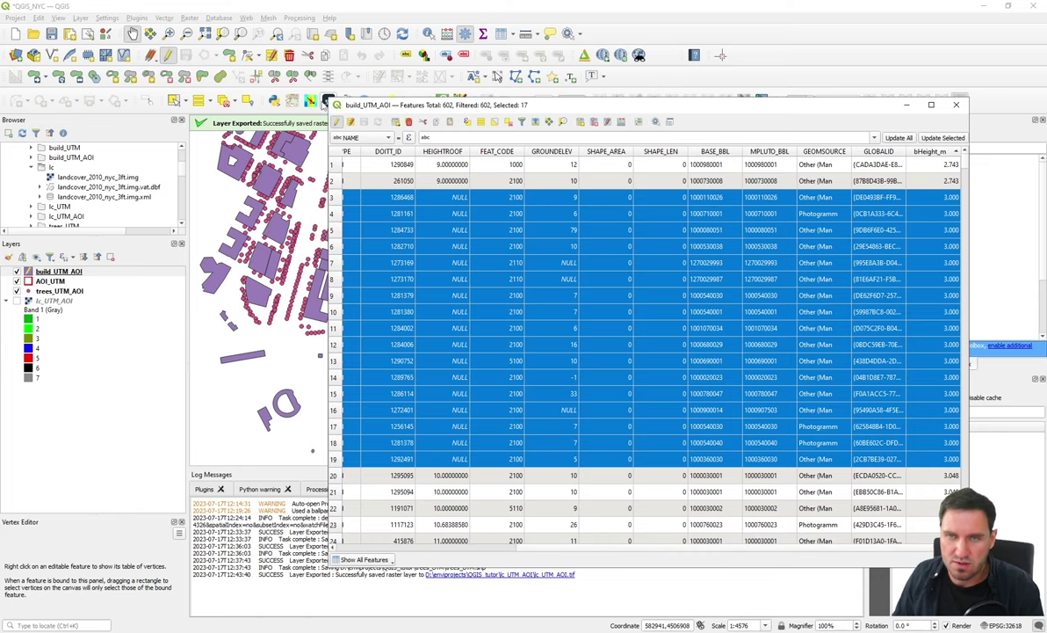
- In the Geodata to ENVI-met plugin, use build_UTM_AOI as the building layer and bHeight_m as building top, without a static value
{"action": "left_click", "coordinate": [326, 100]}
{"action": "left_click", "coordinate": [363, 127]}
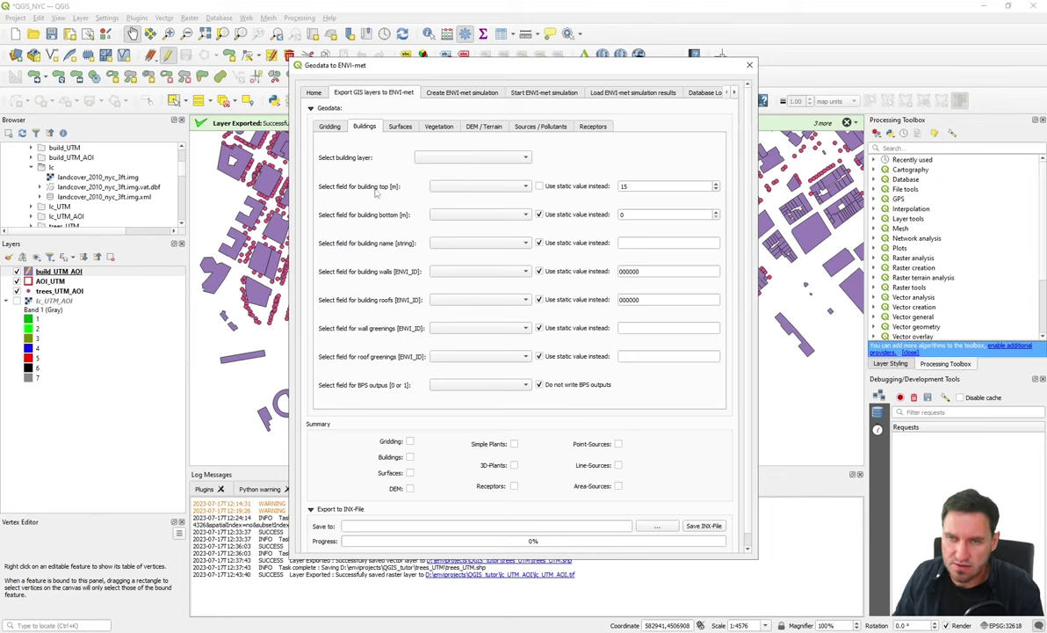
{"action": "left_click", "coordinate": [435, 157]}
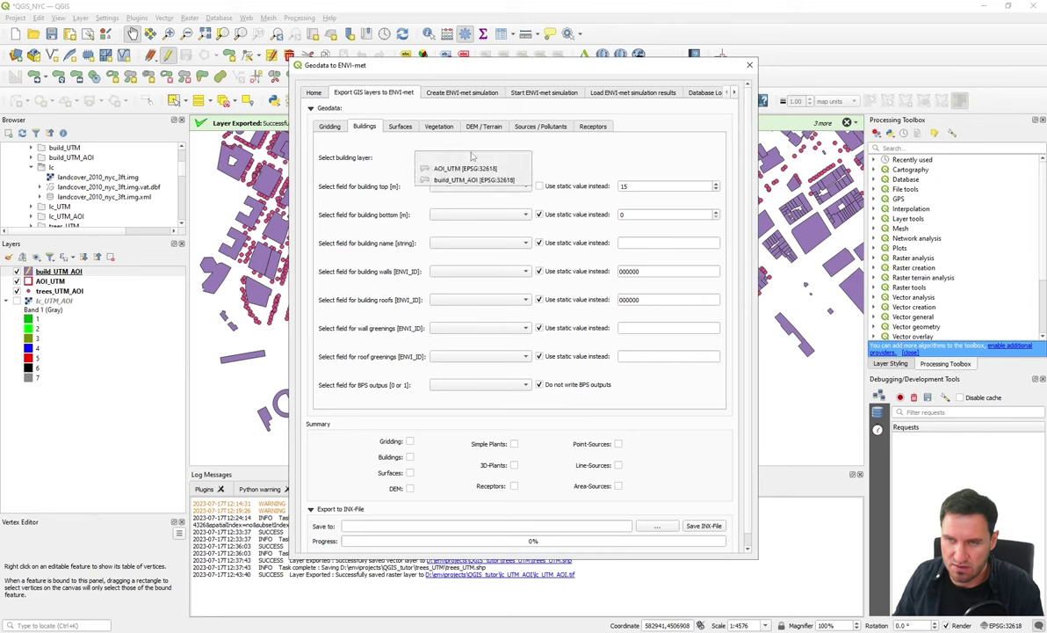
{"action": "left_click", "coordinate": [481, 180]}
{"action": "left_click", "coordinate": [479, 187]}
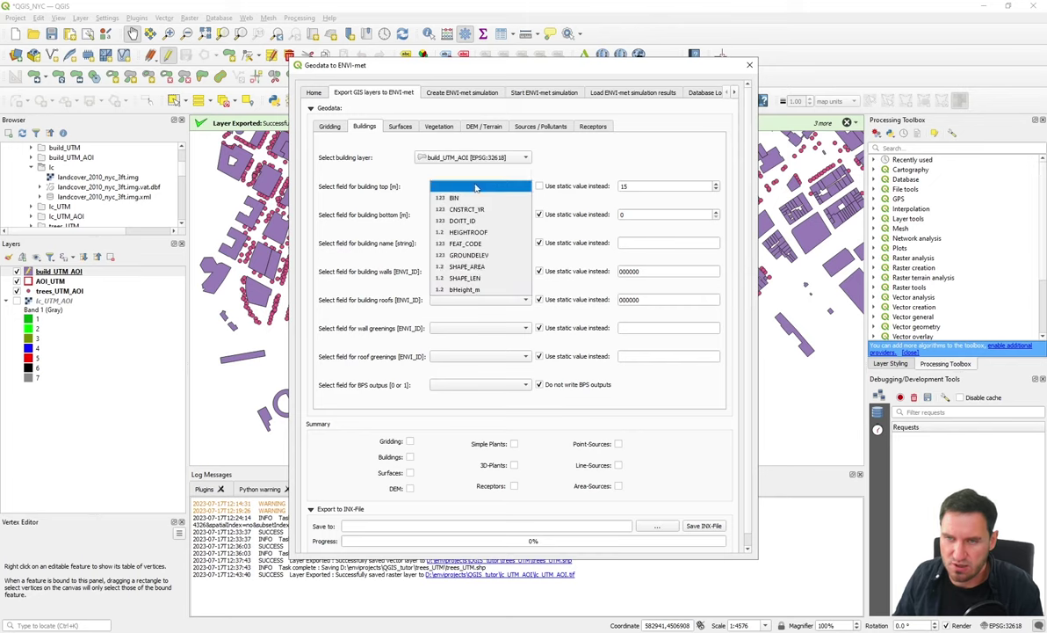
{"action": "left_click", "coordinate": [475, 293]}
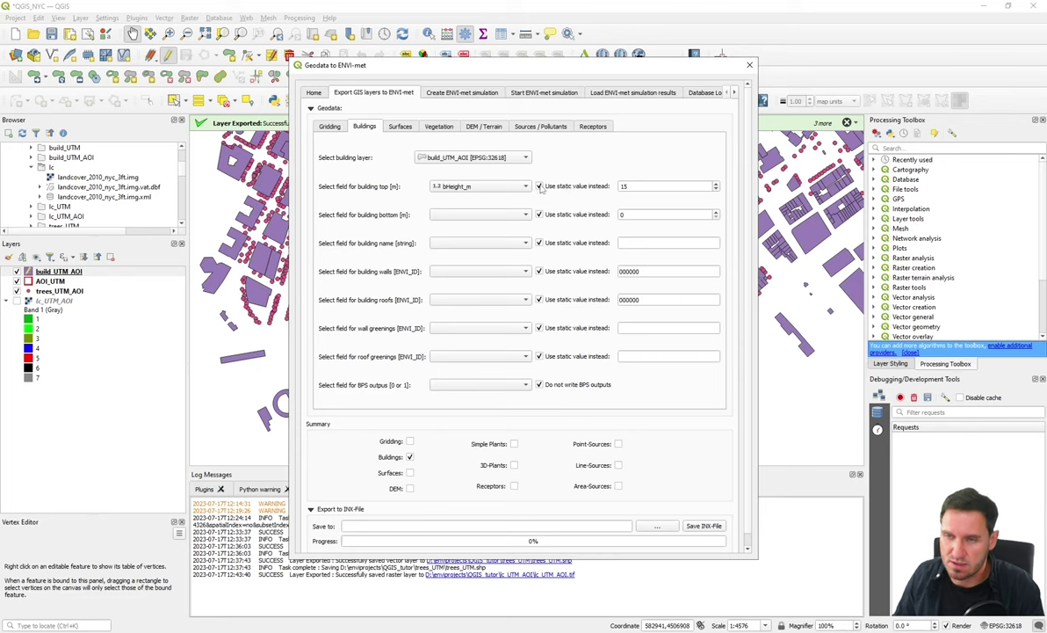
{"action": "left_click_drag", "start_coordinate": [635, 185], "coordinate": [618, 186]}
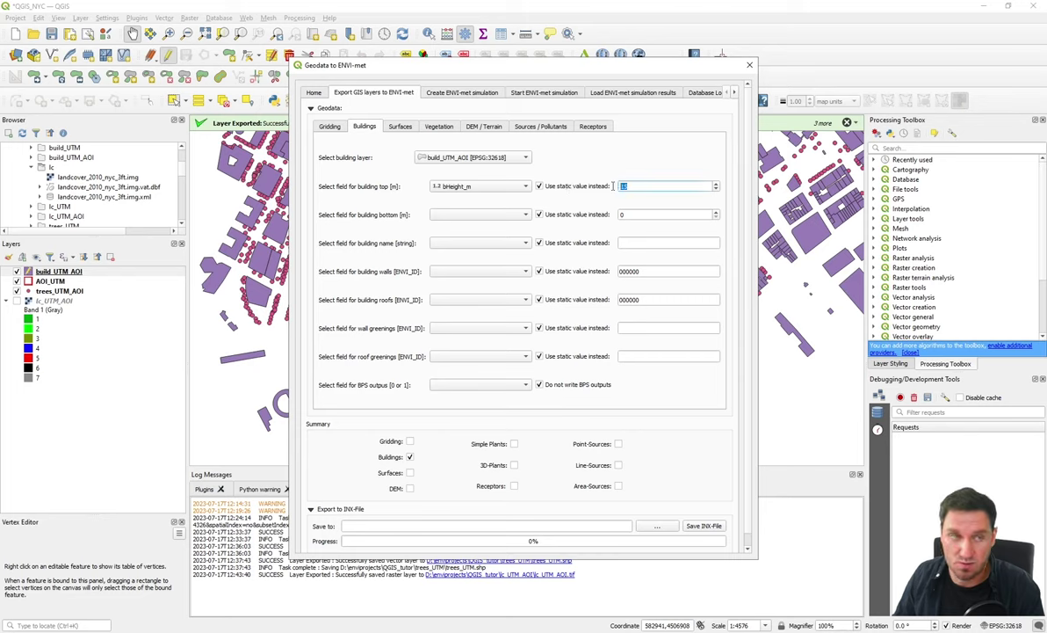
{"action": "left_click", "coordinate": [541, 188]}
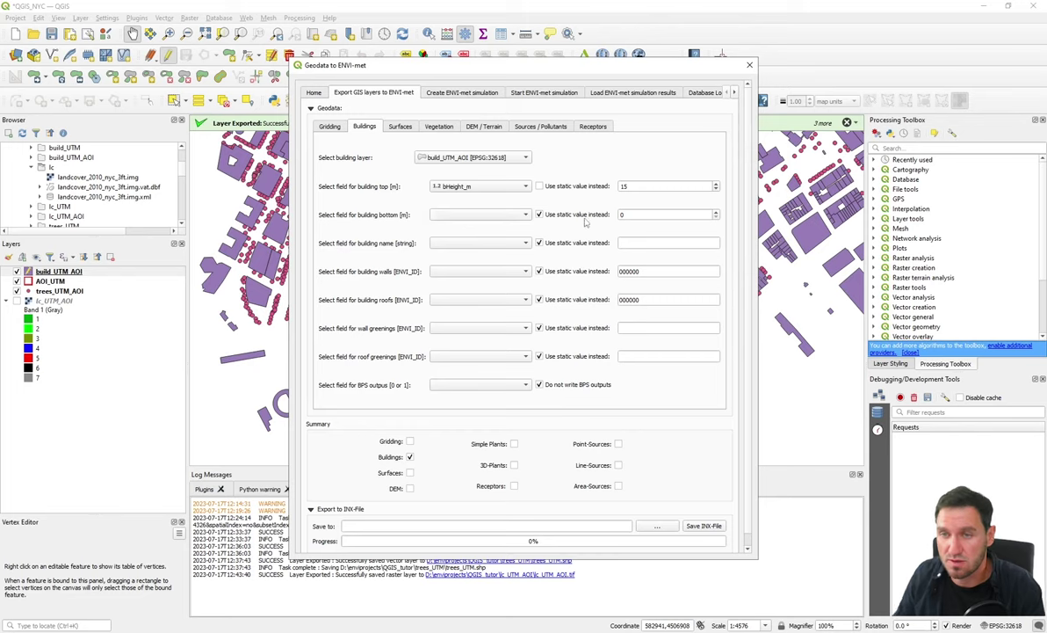
- Review the attribute fields available for building bottom and building name without assigning any
{"action": "left_click", "coordinate": [479, 215]}
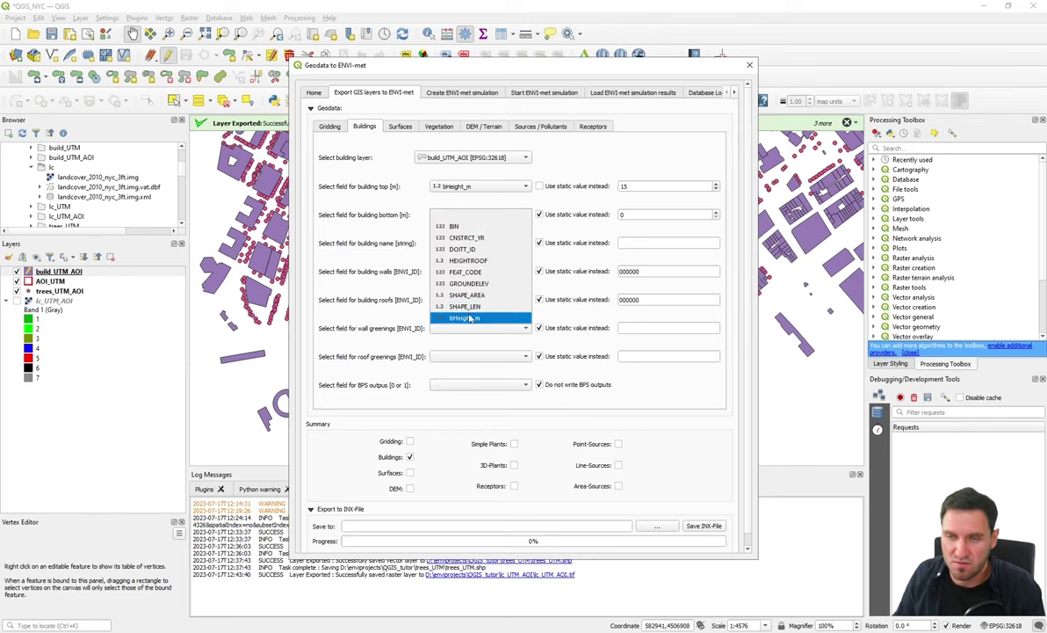
{"action": "left_click", "coordinate": [572, 230]}
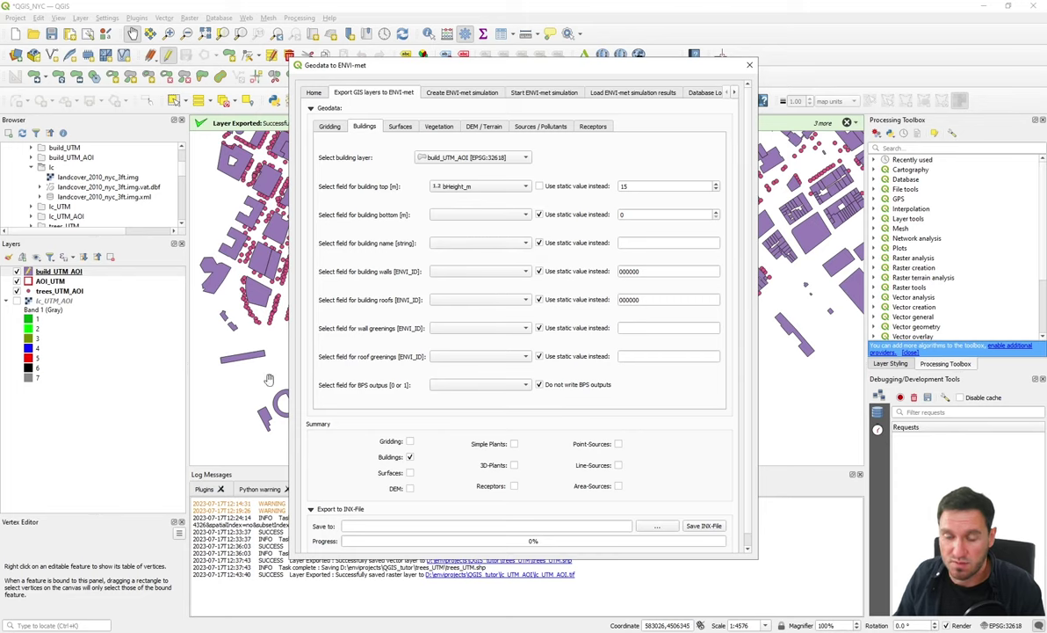
{"action": "left_click", "coordinate": [462, 218]}
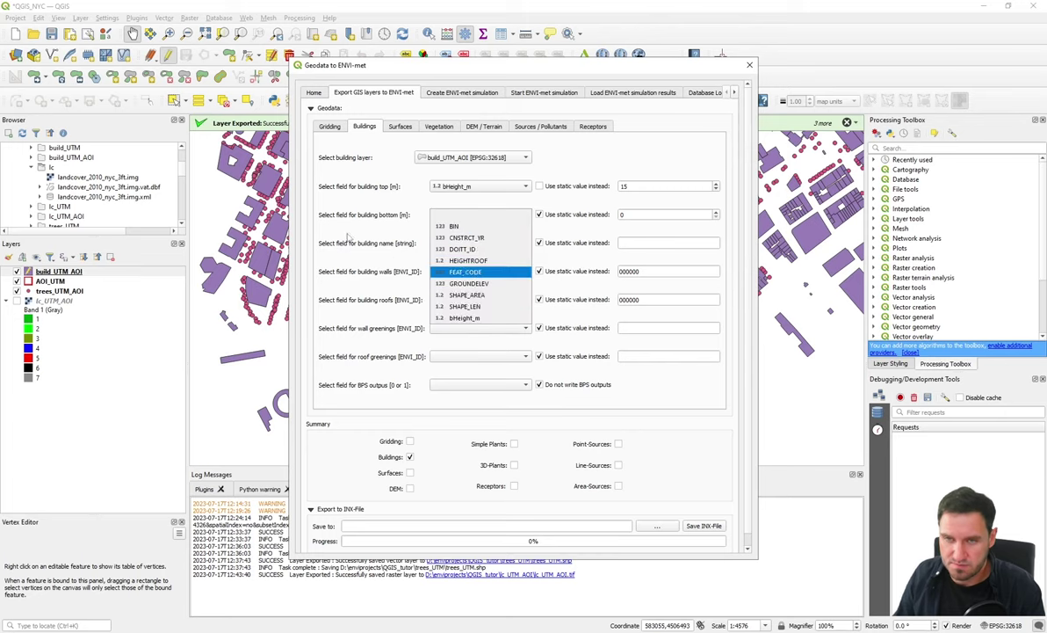
{"action": "left_click", "coordinate": [479, 243]}
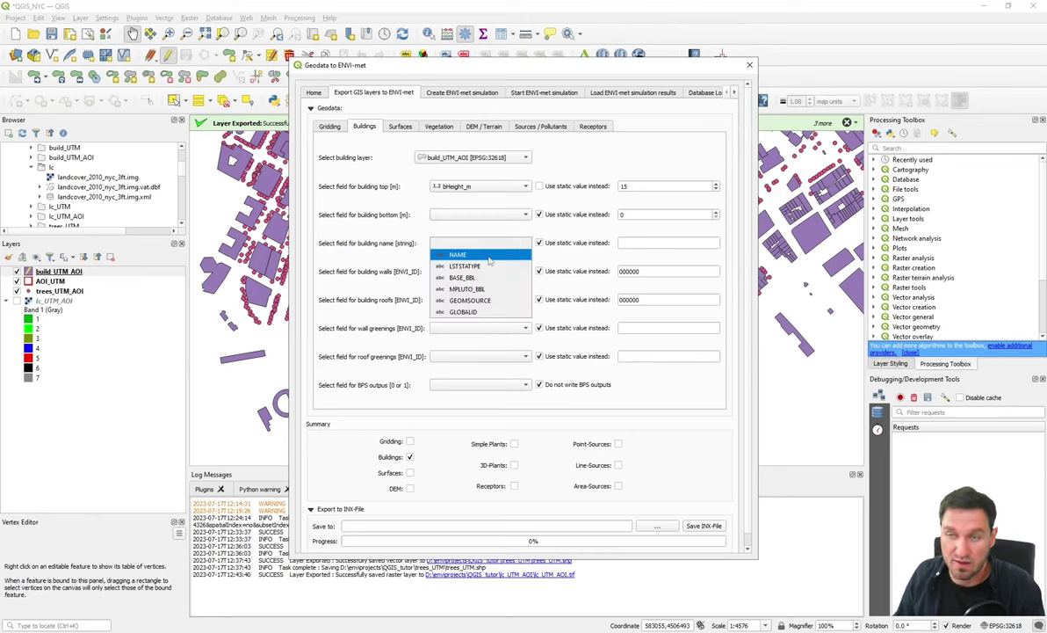
{"action": "left_click", "coordinate": [356, 241]}
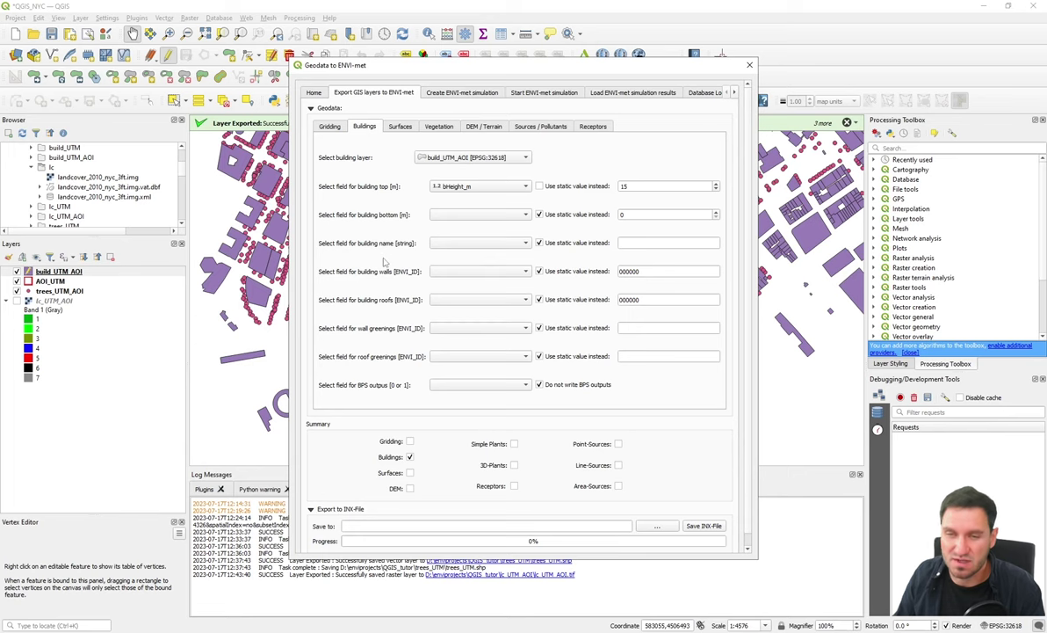
- Check the NAME column in the building attribute table and return to the ENVI-met export dialog
{"action": "mouse_move", "coordinate": [356, 608]}
{"action": "left_click", "coordinate": [409, 594]}
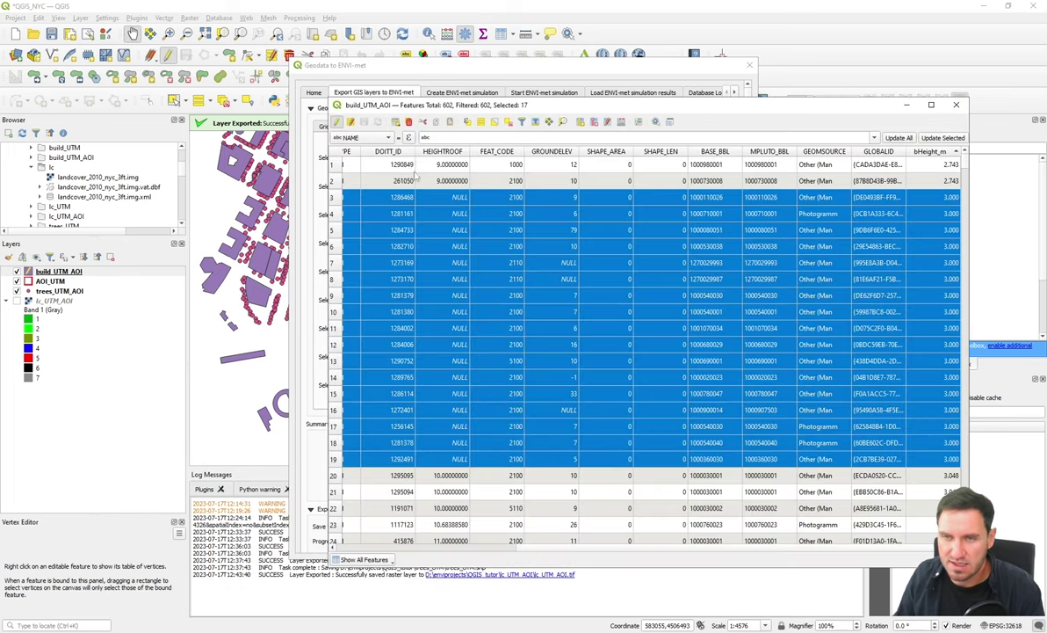
{"action": "scroll", "coordinate": [703, 545], "scroll_direction": "left", "scroll_amount": 5}
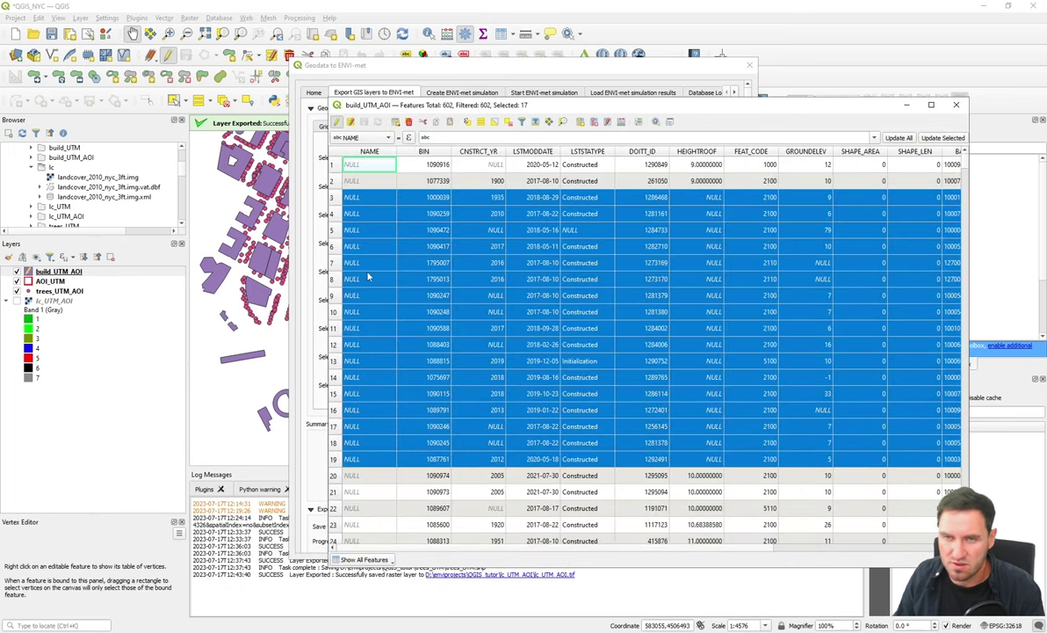
{"action": "left_click", "coordinate": [295, 283]}
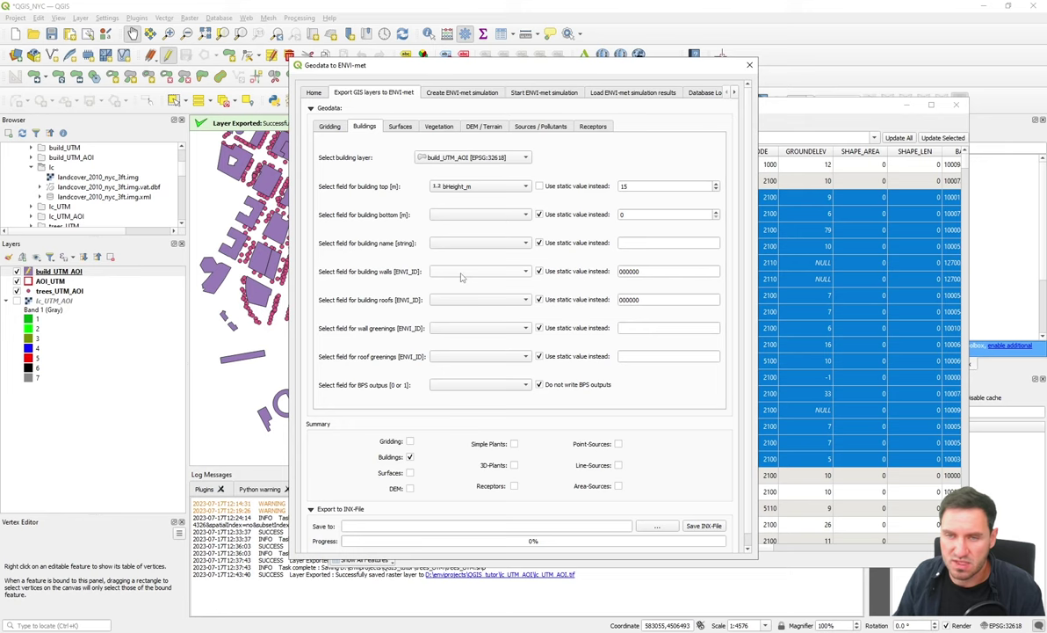
- Show the lc_UTM_AOI land cover layer again and examine the buildings around the southern tip of the area
{"action": "left_click", "coordinate": [253, 327]}
{"action": "left_click_drag", "start_coordinate": [254, 327], "coordinate": [322, 258]}
{"action": "left_click", "coordinate": [17, 300]}
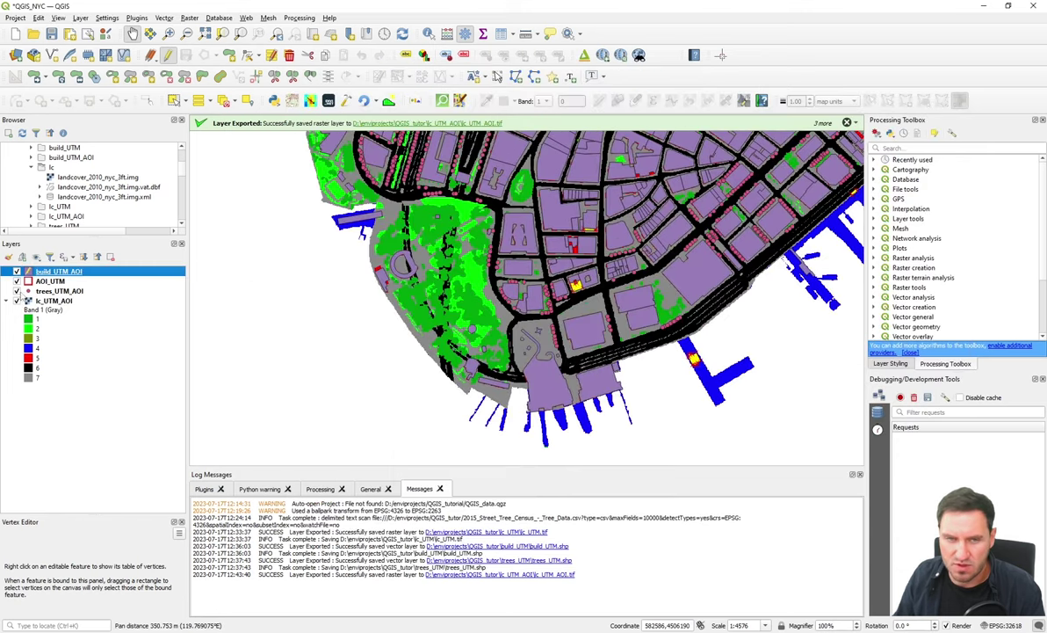
{"action": "left_click_drag", "start_coordinate": [457, 229], "coordinate": [403, 261]}
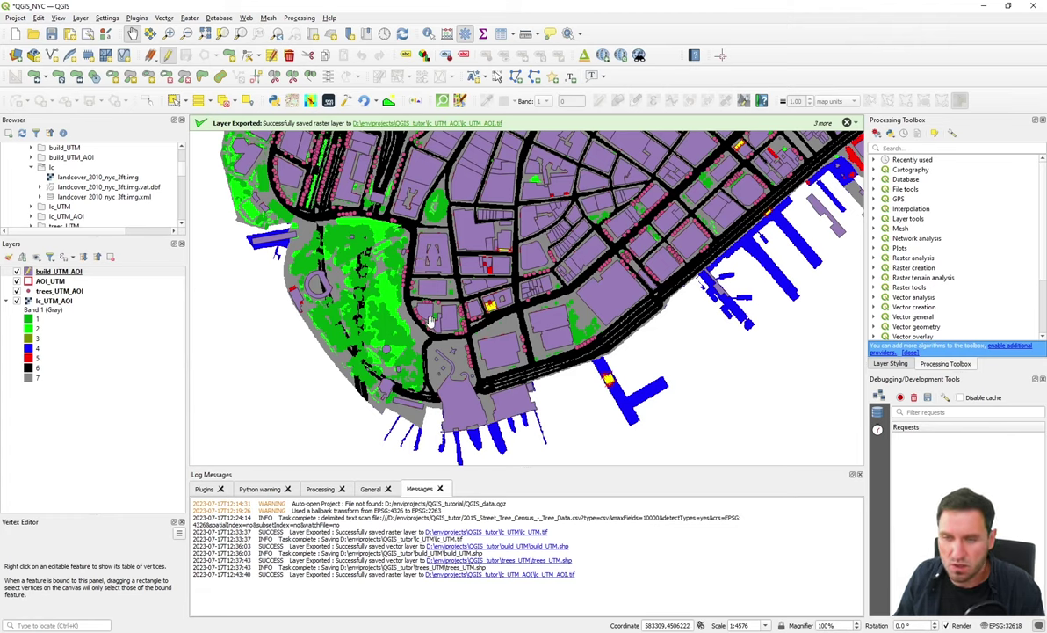
{"action": "scroll", "coordinate": [453, 309], "scroll_direction": "up", "scroll_amount": 1}
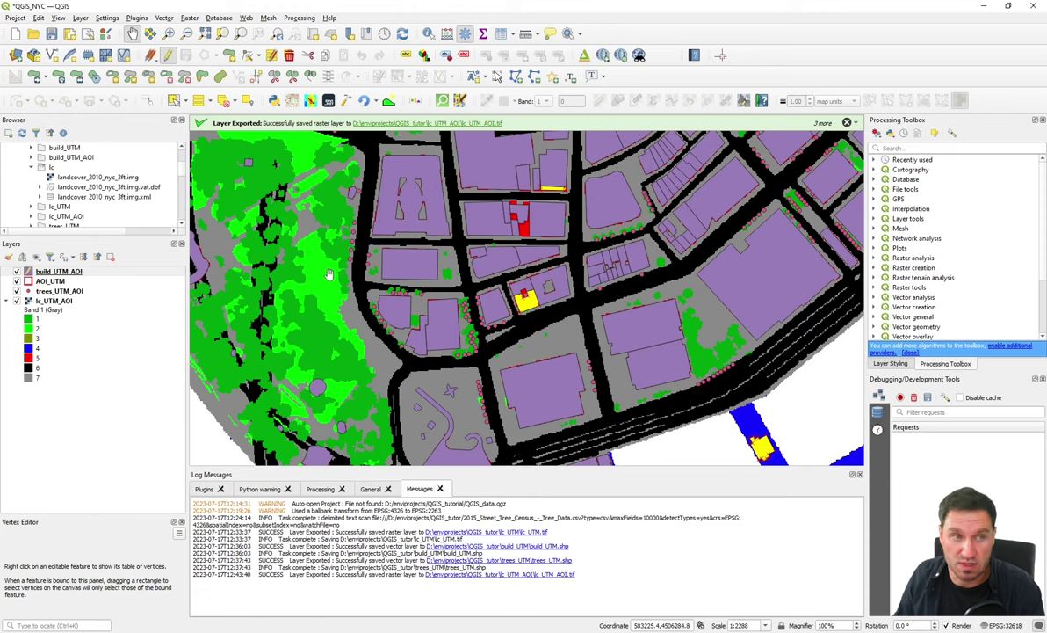
{"action": "scroll", "coordinate": [356, 267], "scroll_direction": "down", "scroll_amount": 1}
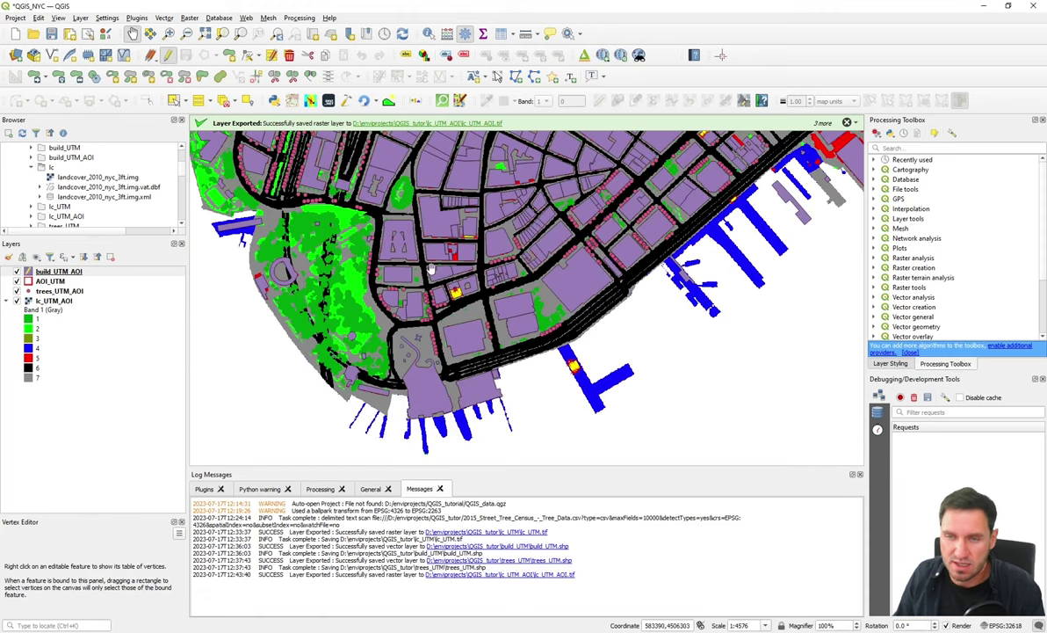
{"action": "mouse_move", "coordinate": [340, 629]}
{"action": "left_click", "coordinate": [309, 593]}
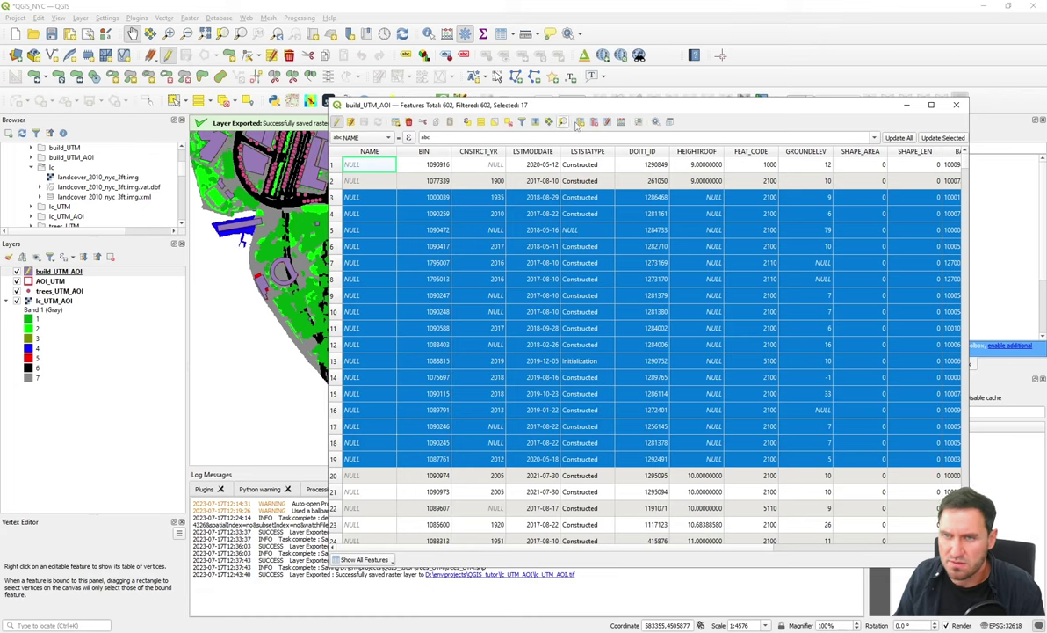
{"action": "left_click", "coordinate": [619, 123]}
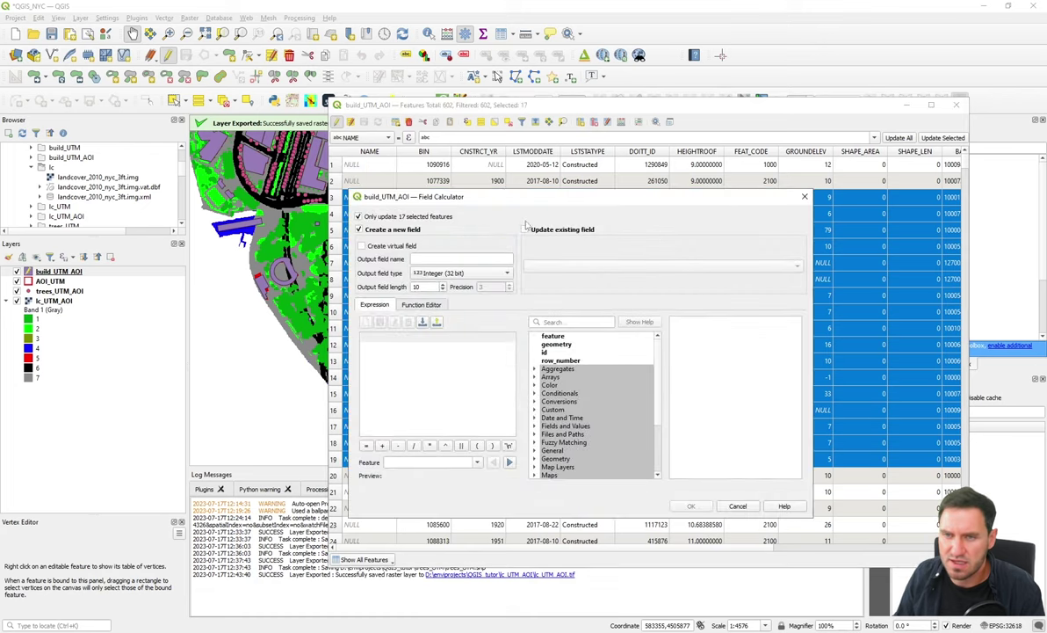
{"action": "left_click", "coordinate": [383, 216]}
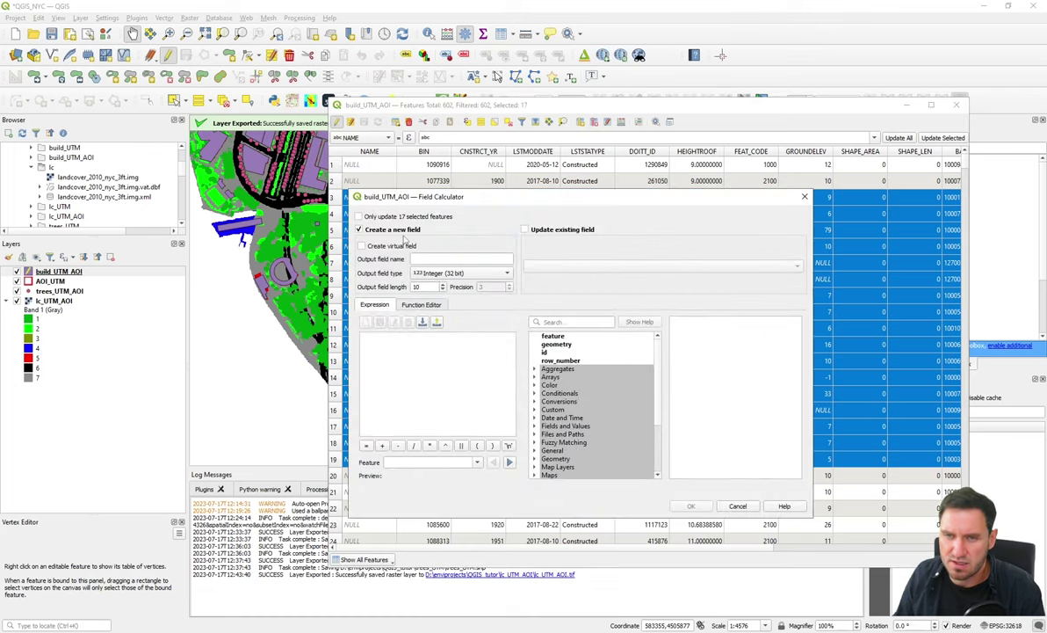
{"action": "left_click", "coordinate": [467, 273]}
{"action": "left_click", "coordinate": [448, 318]}
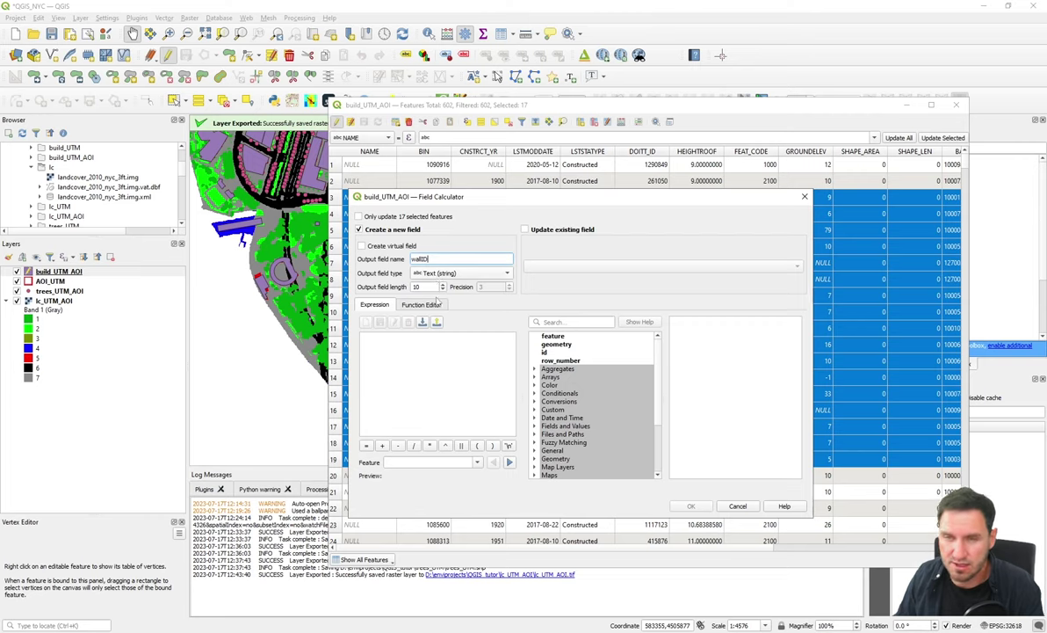
{"action": "left_click", "coordinate": [433, 346]}
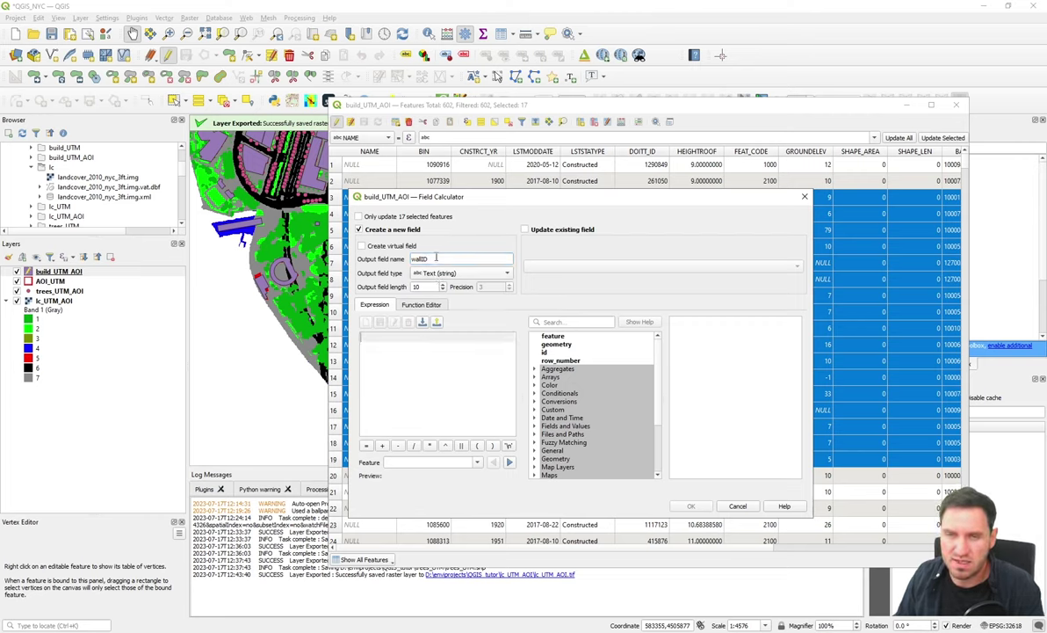
{"action": "type", "text": "'"}
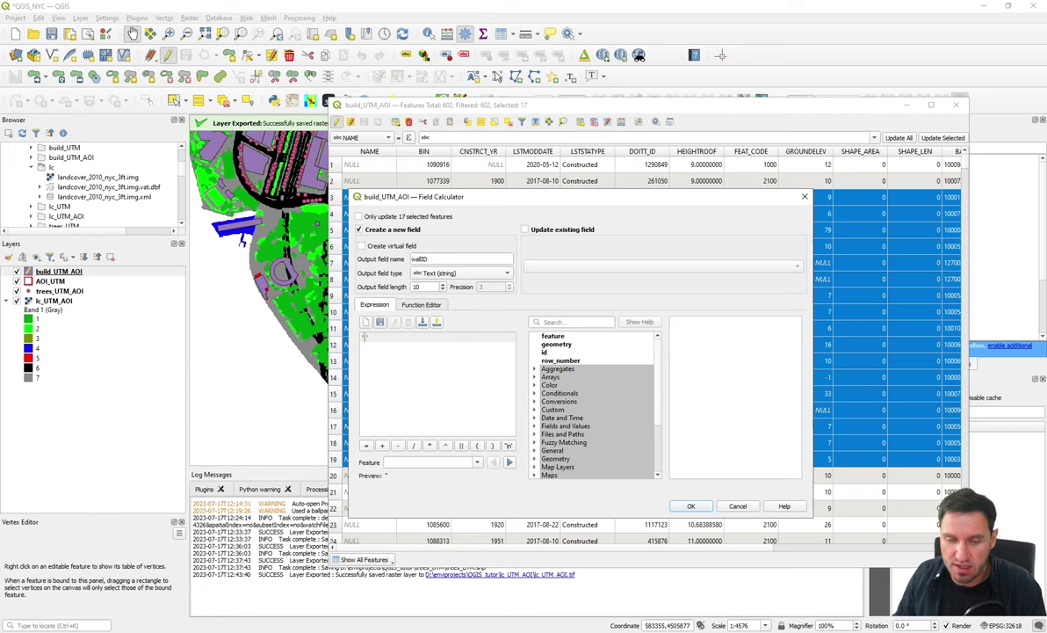
- Switch to ENVI-met Headquarter, close the workspace settings and open the wall/roof constructions in DB Manager
{"action": "key", "text": "alt+Tab"}
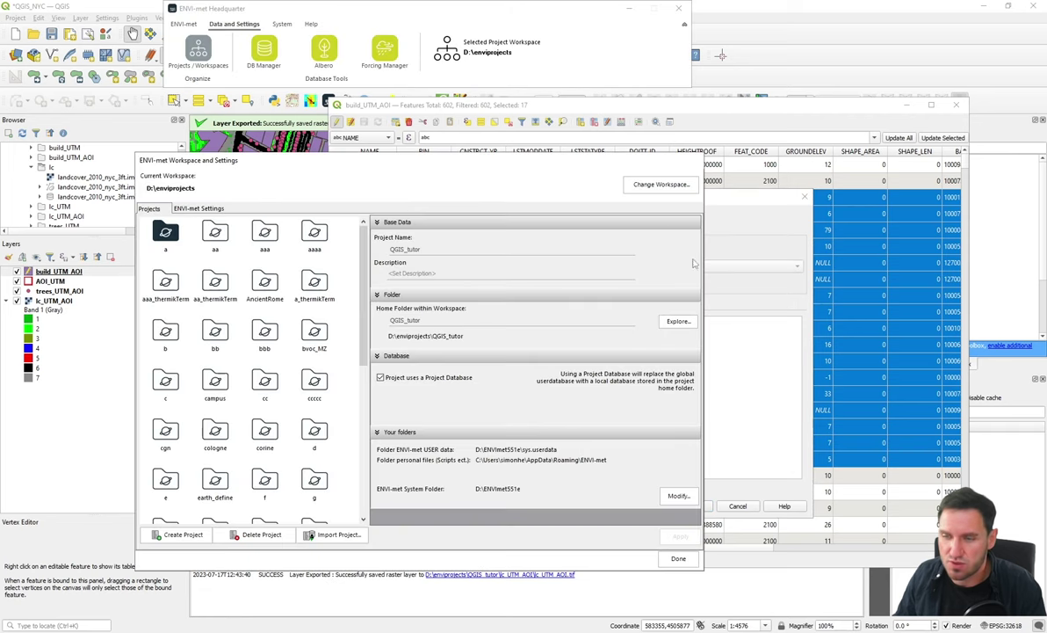
{"action": "left_click", "coordinate": [678, 557]}
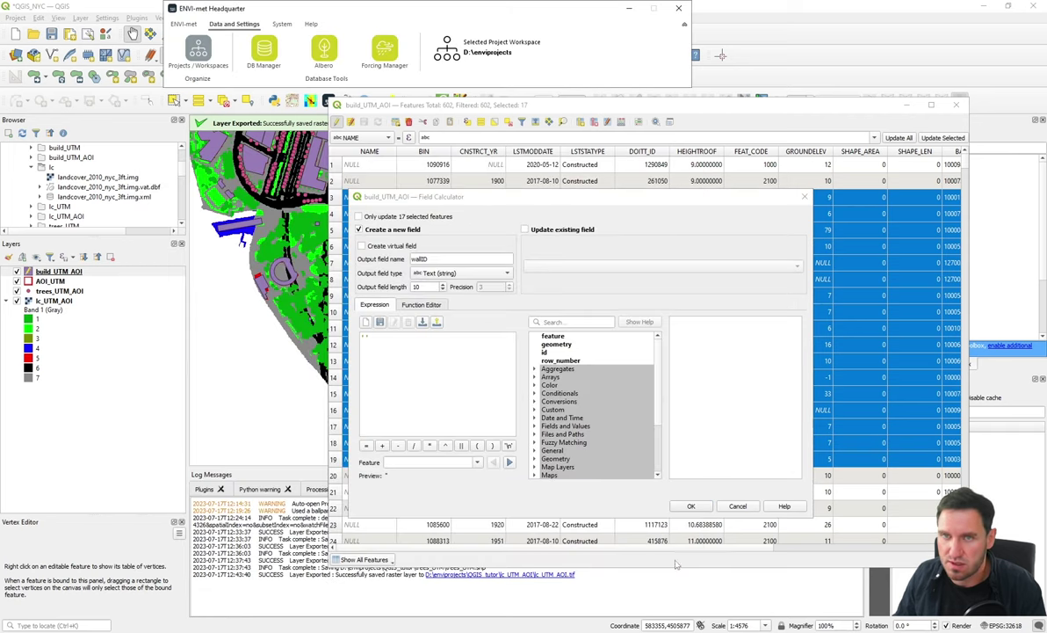
{"action": "left_click", "coordinate": [275, 62]}
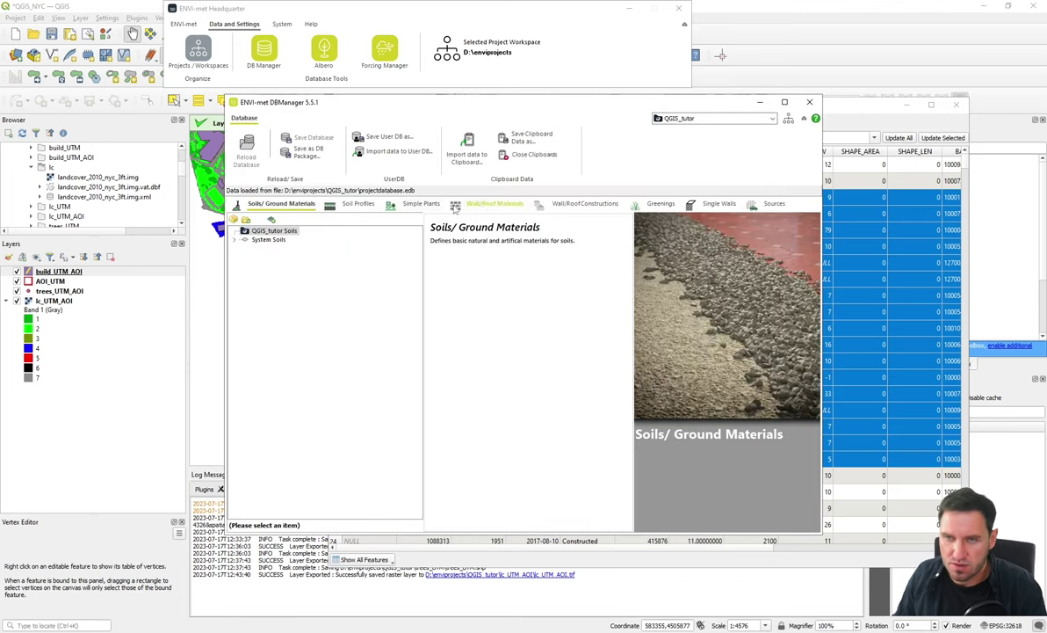
{"action": "left_click", "coordinate": [584, 203]}
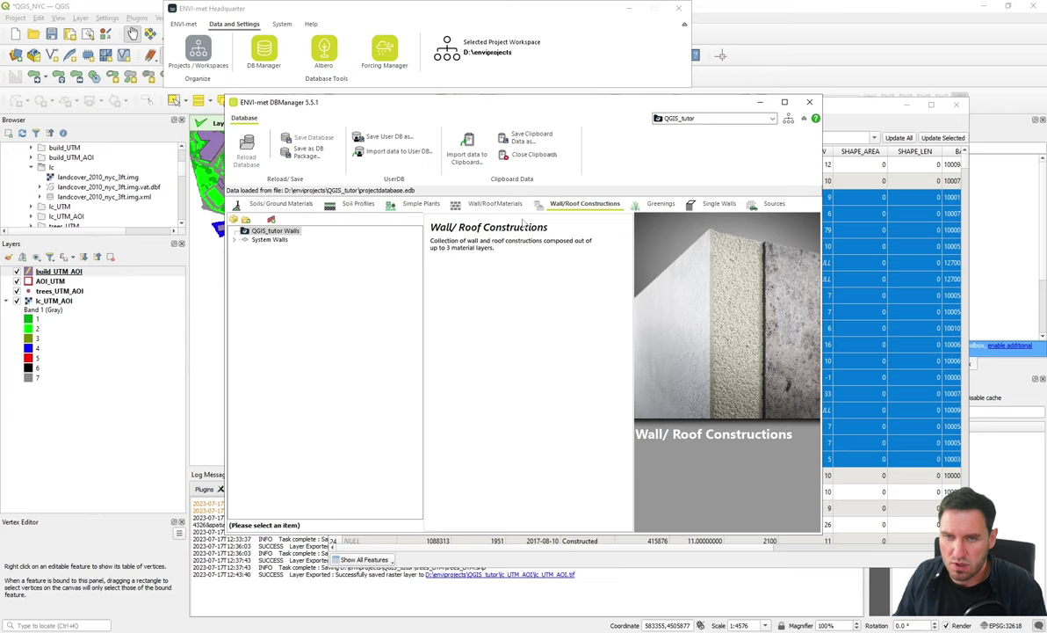
- Browse the system wall categories from Default to Stones and inspect the Brick wall (aerated) entry 0200B1
{"action": "left_click", "coordinate": [235, 240]}
{"action": "left_click", "coordinate": [245, 266]}
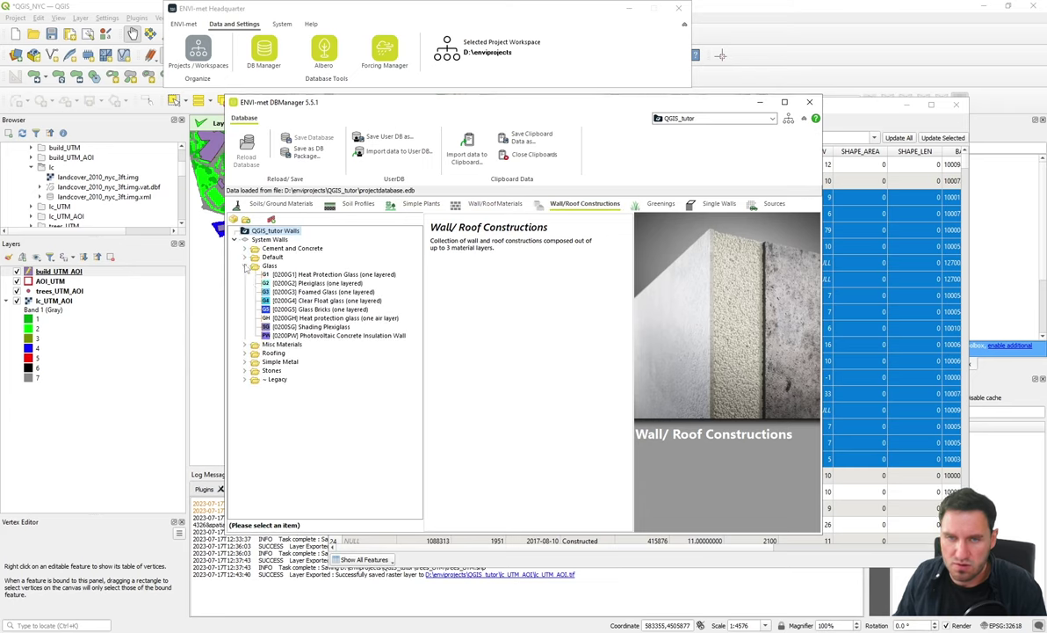
{"action": "left_click", "coordinate": [245, 256]}
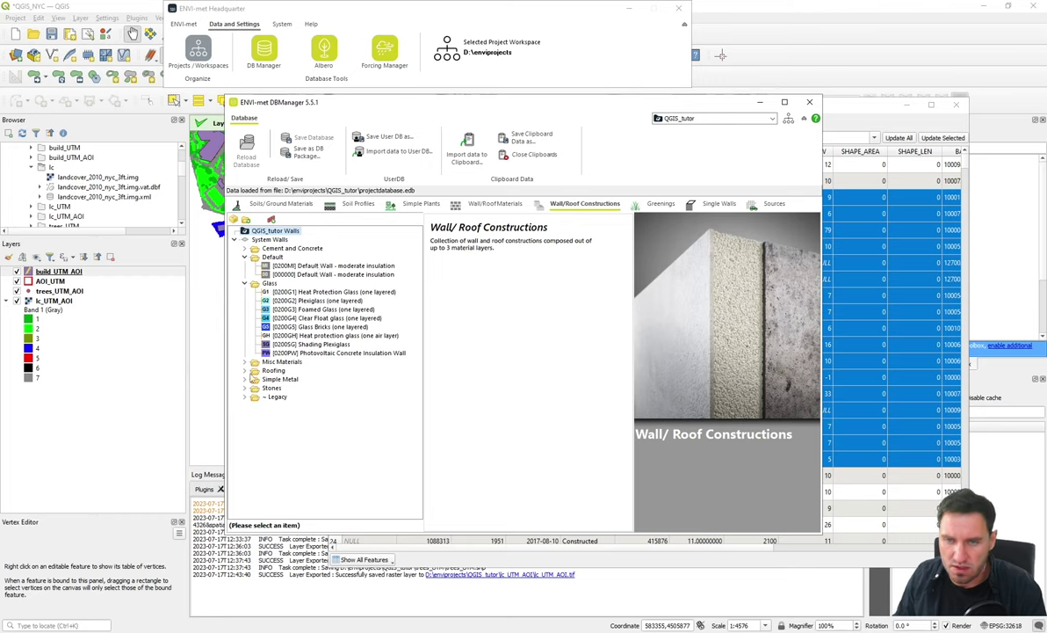
{"action": "left_click", "coordinate": [245, 370]}
{"action": "left_click", "coordinate": [245, 361]}
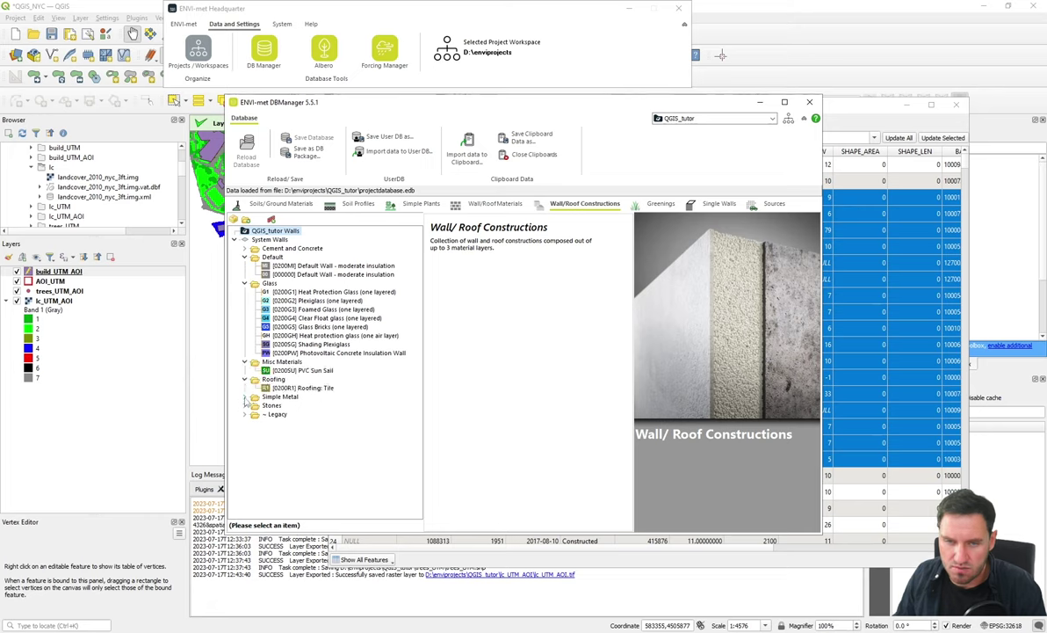
{"action": "left_click", "coordinate": [245, 396]}
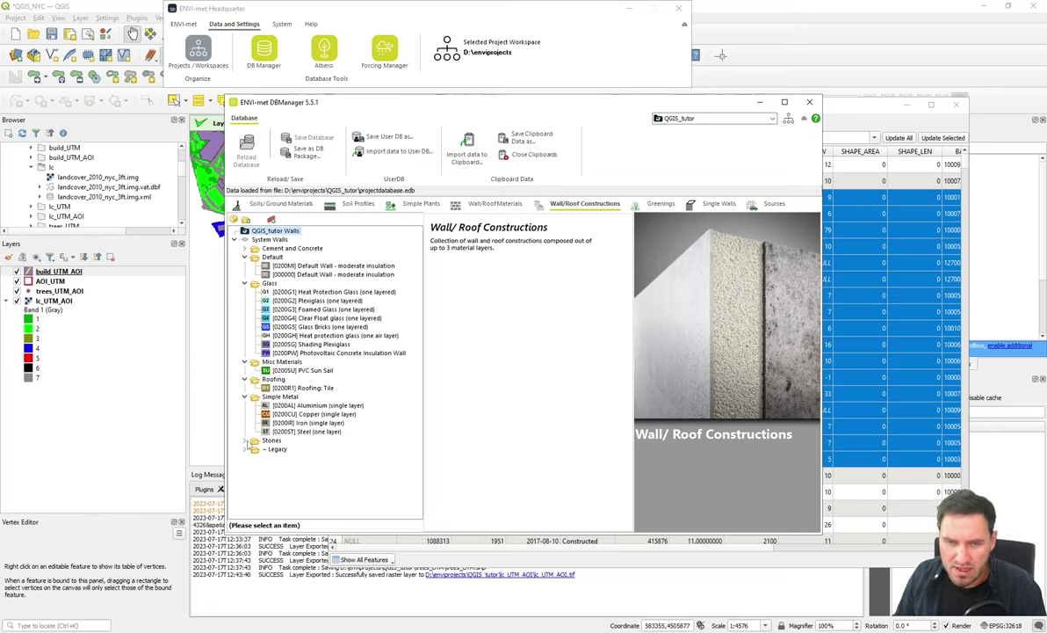
{"action": "left_click", "coordinate": [245, 440]}
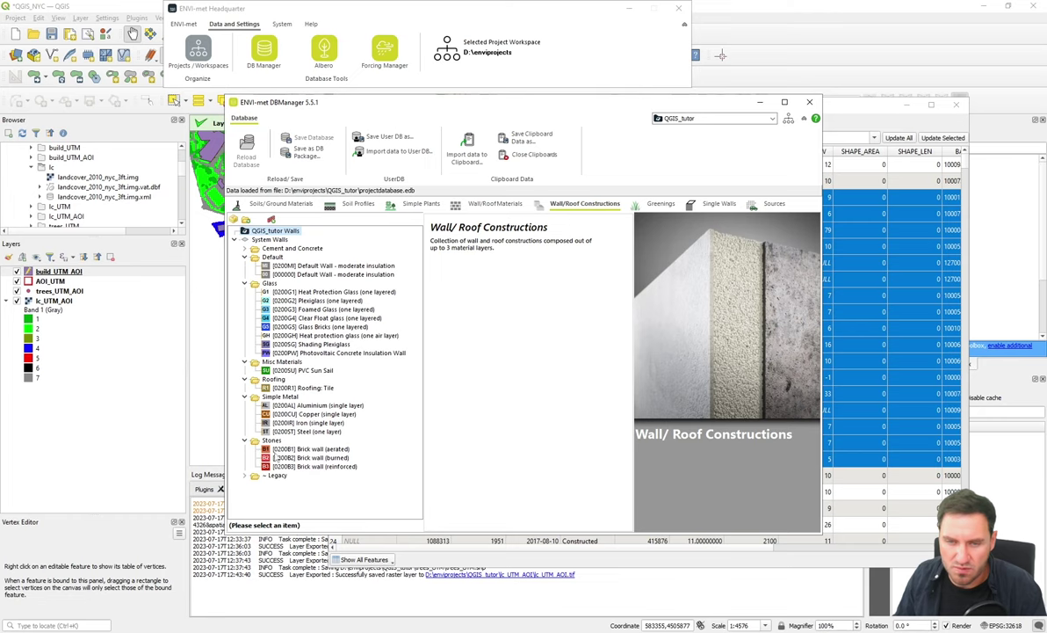
{"action": "left_click", "coordinate": [299, 449]}
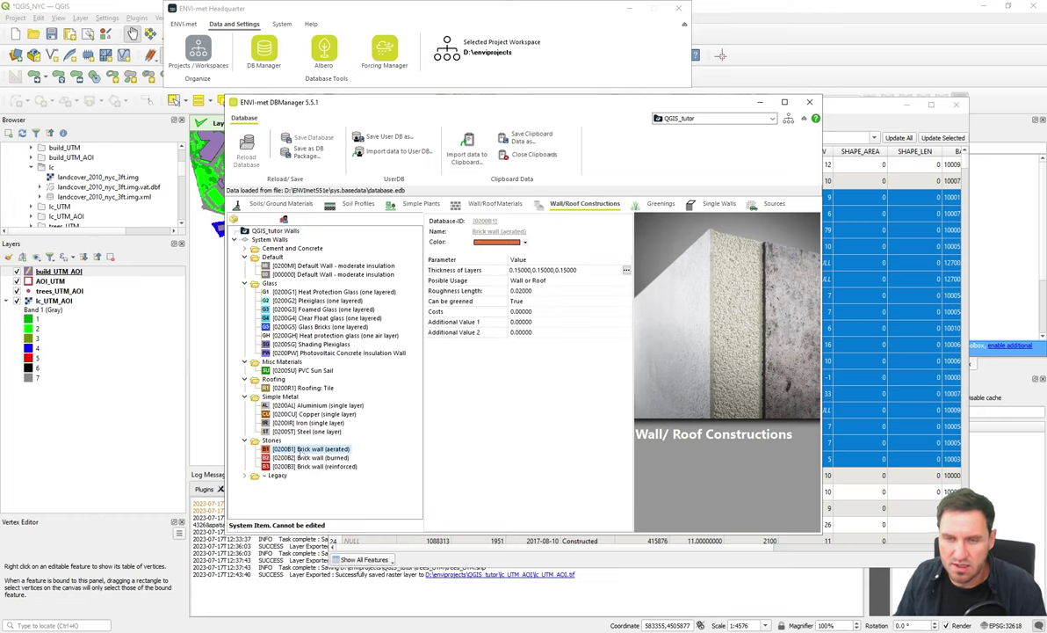
- Move the DBManager window aside, return to QGIS and cancel the pending wallID field calculation
{"action": "left_click_drag", "start_coordinate": [452, 102], "coordinate": [693, 73]}
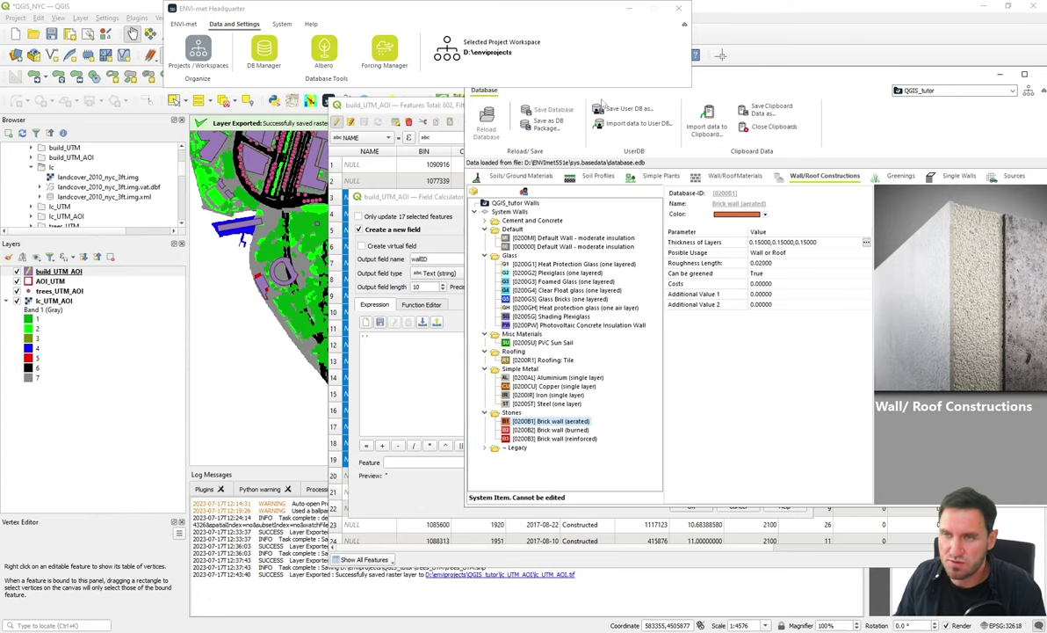
{"action": "left_click_drag", "start_coordinate": [704, 77], "coordinate": [698, 156]}
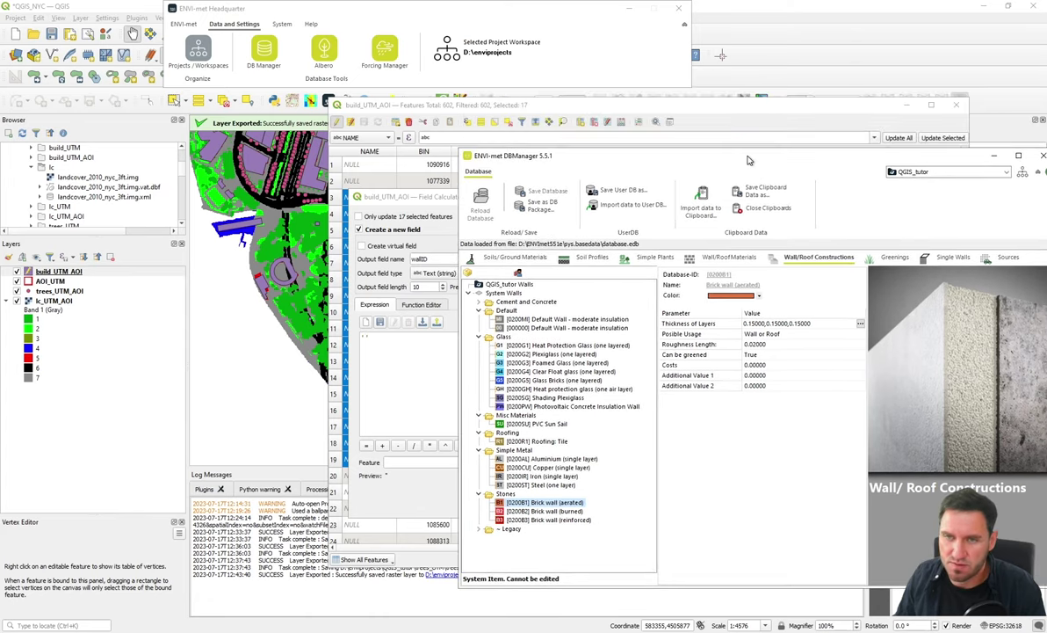
{"action": "left_click", "coordinate": [54, 255]}
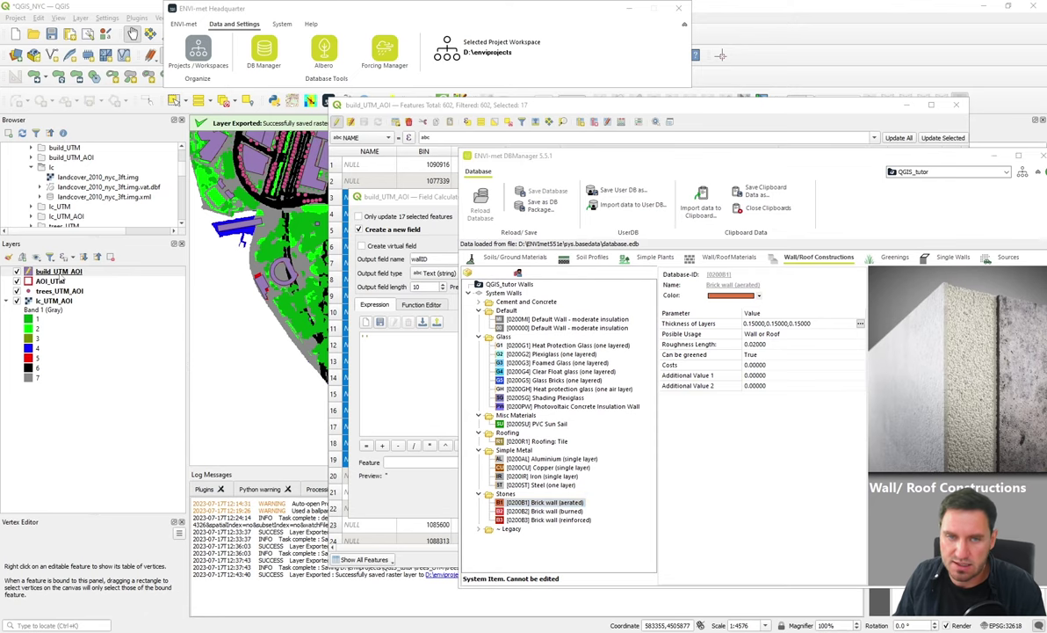
{"action": "mouse_move", "coordinate": [333, 629]}
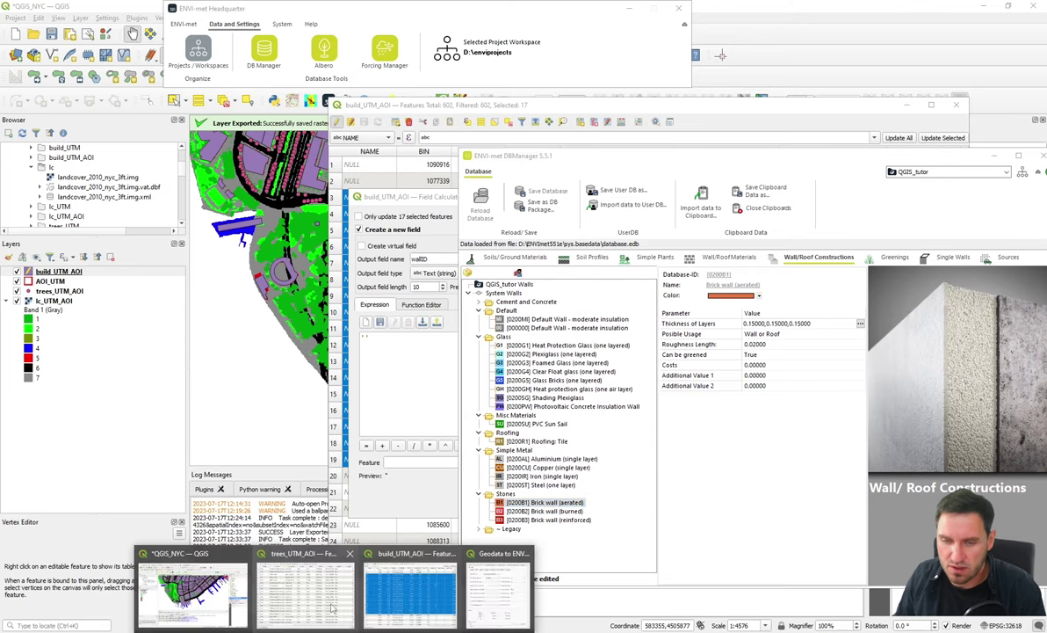
{"action": "mouse_move", "coordinate": [505, 593]}
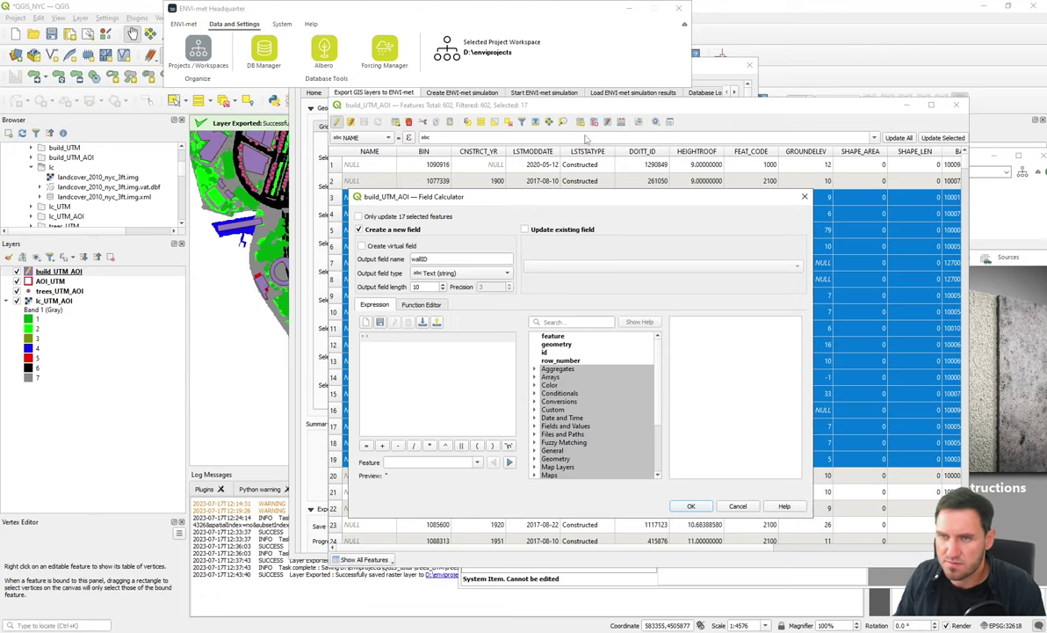
{"action": "left_click", "coordinate": [737, 505]}
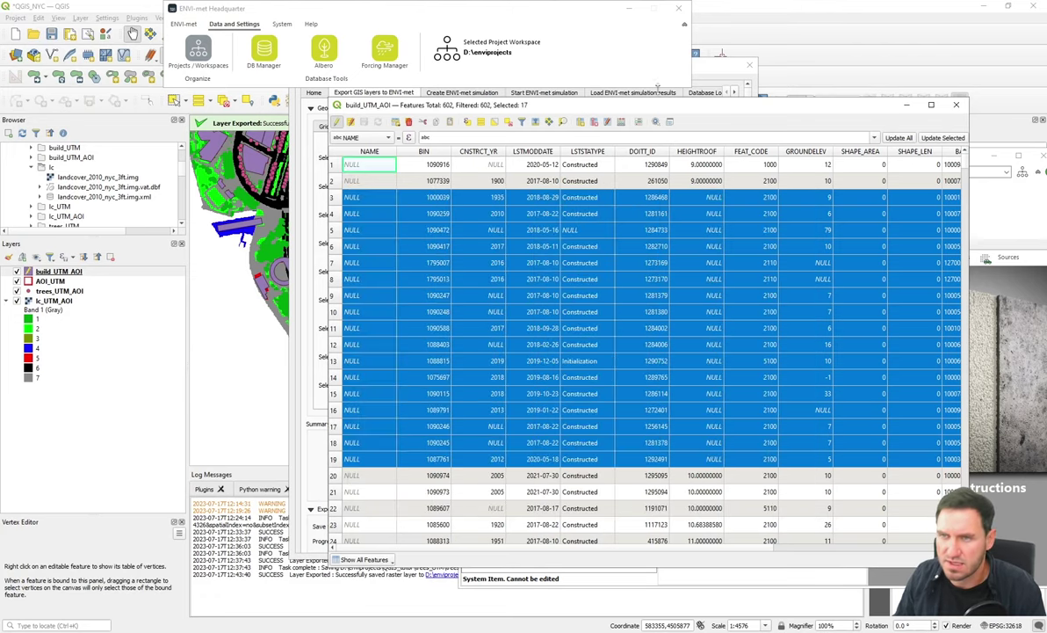
- In the Geodata to ENVI-met database lookup for QGIS_tutor, examine wall item 0200MI and the available surface and 3D plant IDs
{"action": "left_click_drag", "start_coordinate": [714, 89], "coordinate": [530, 106]}
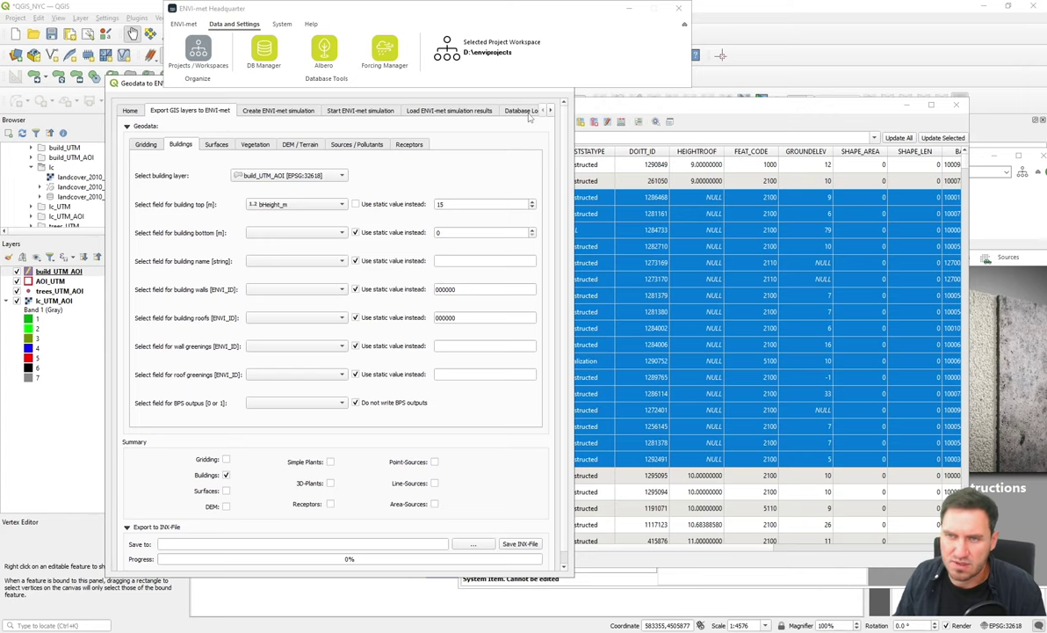
{"action": "left_click", "coordinate": [524, 111]}
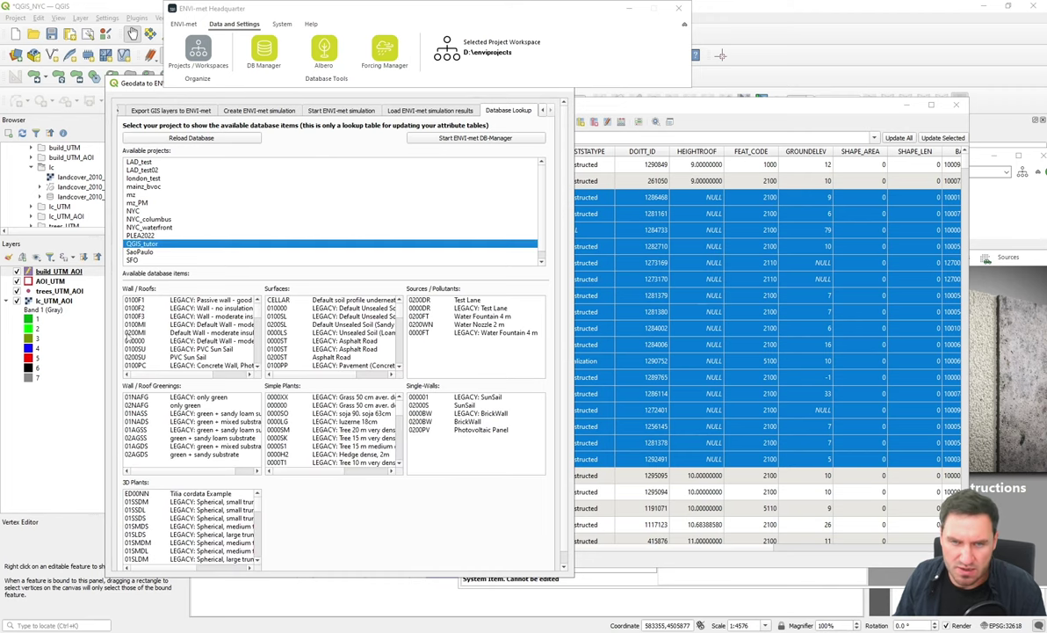
{"action": "left_click", "coordinate": [127, 333]}
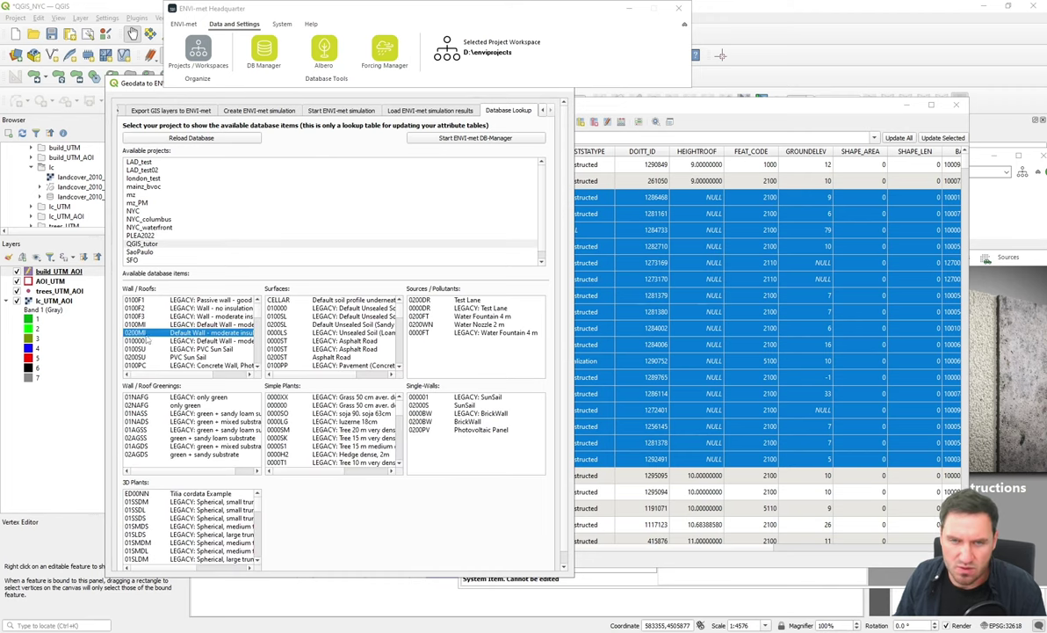
{"action": "mouse_move", "coordinate": [189, 374]}
{"action": "left_mouse_down"}
{"action": "mouse_move", "coordinate": [229, 376]}
{"action": "mouse_move", "coordinate": [219, 355]}
{"action": "mouse_move", "coordinate": [190, 353]}
{"action": "left_mouse_up"}
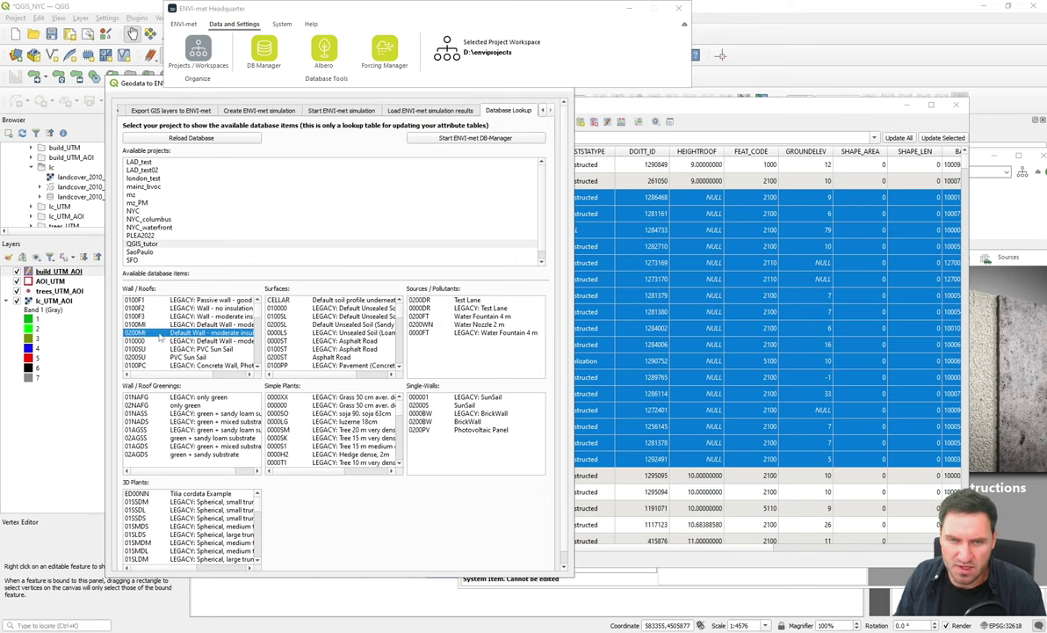
{"action": "scroll", "coordinate": [313, 315], "scroll_direction": "down", "scroll_amount": 1}
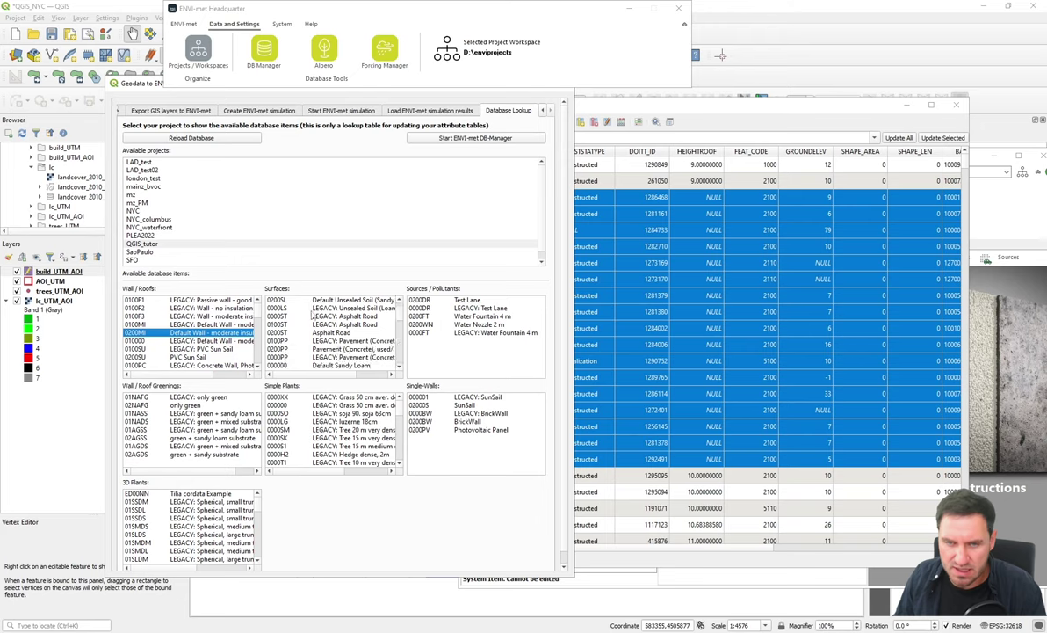
{"action": "scroll", "coordinate": [313, 316], "scroll_direction": "up", "scroll_amount": 1}
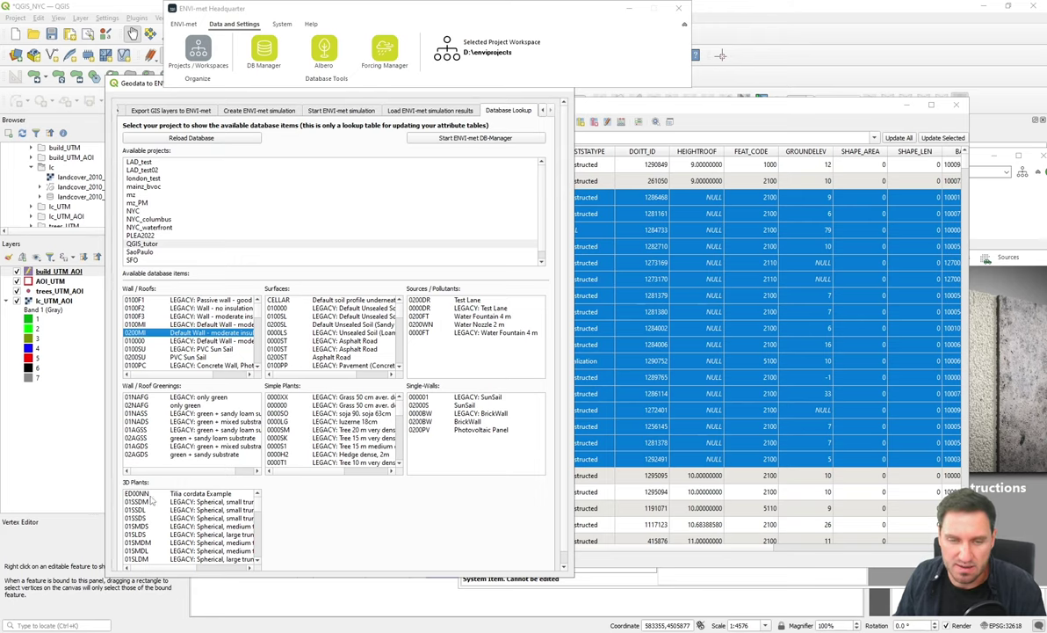
{"action": "scroll", "coordinate": [150, 514], "scroll_direction": "down", "scroll_amount": 5}
{"action": "scroll", "coordinate": [150, 514], "scroll_direction": "down", "scroll_amount": 5}
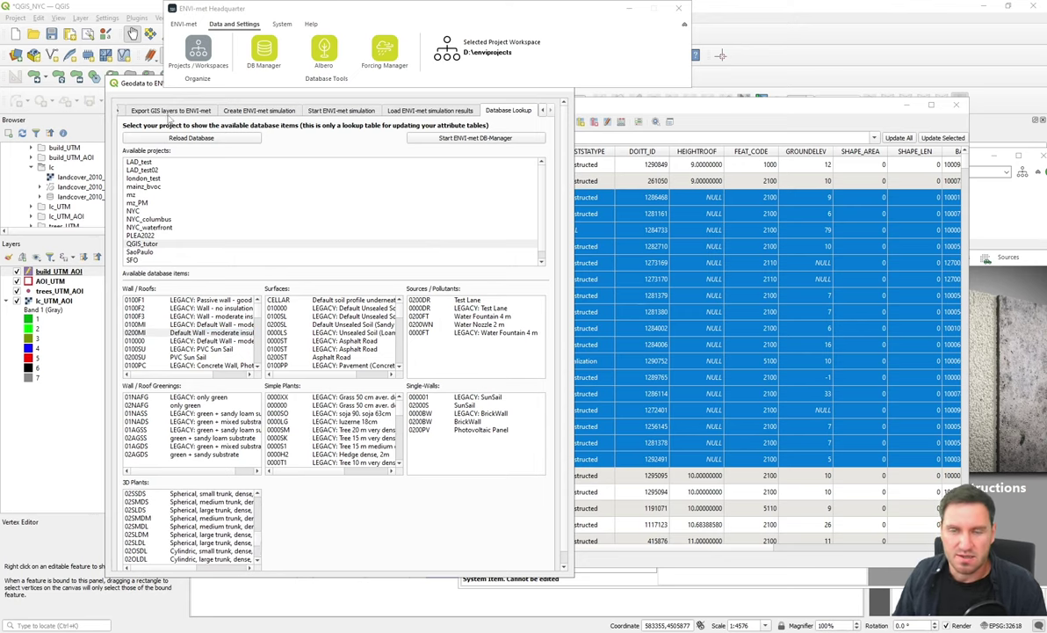
- Clear the selection in the build_UTM_AOI attribute table and define a new text (string) field named wallID in the Field Calculator
{"action": "left_click", "coordinate": [574, 151]}
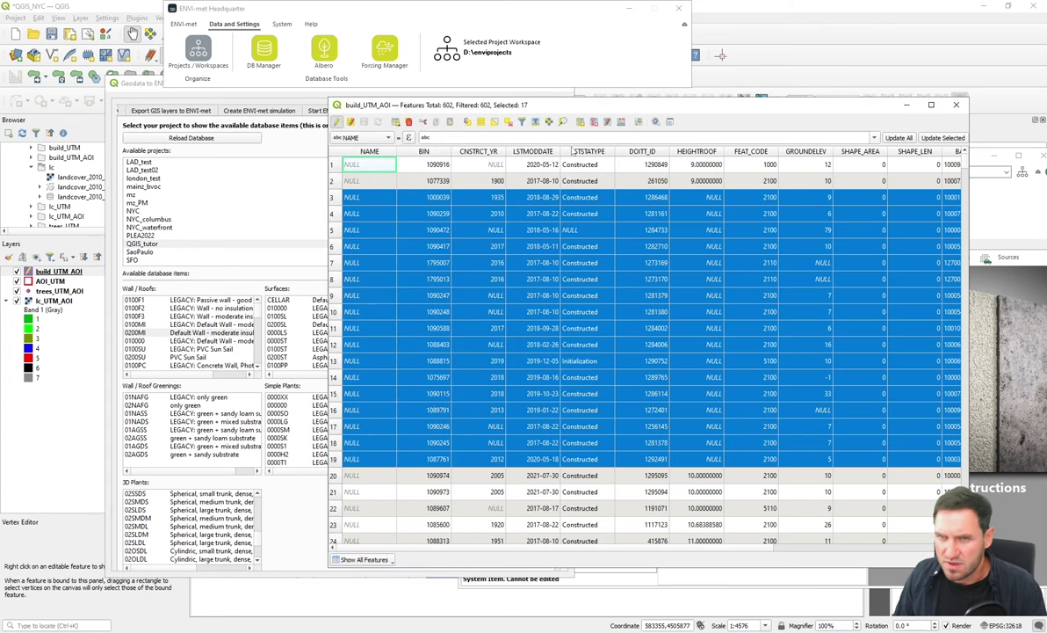
{"action": "left_click", "coordinate": [507, 121]}
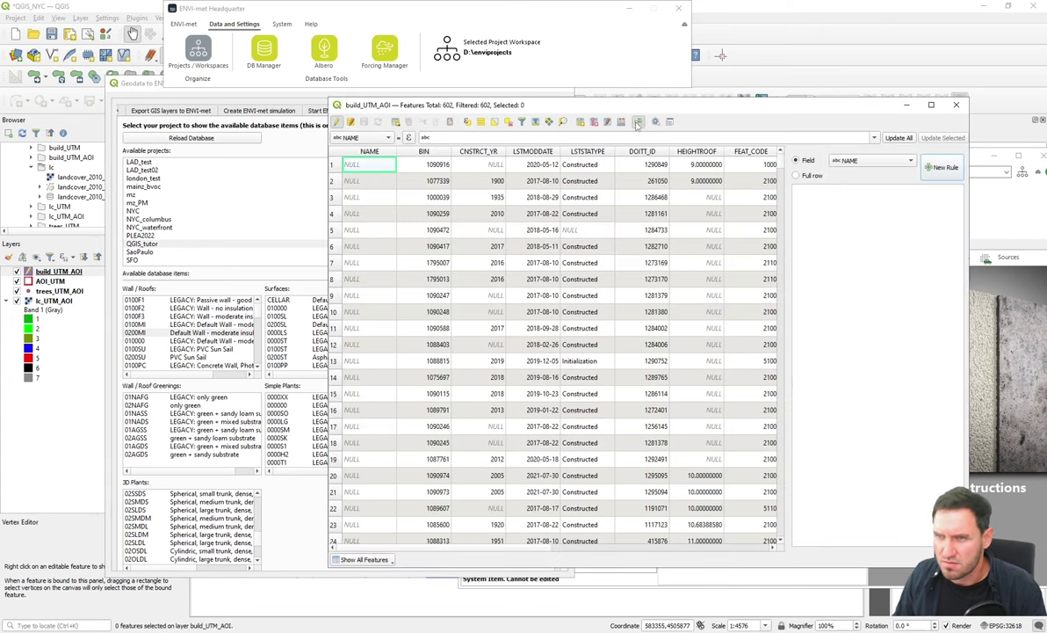
{"action": "left_click", "coordinate": [621, 121]}
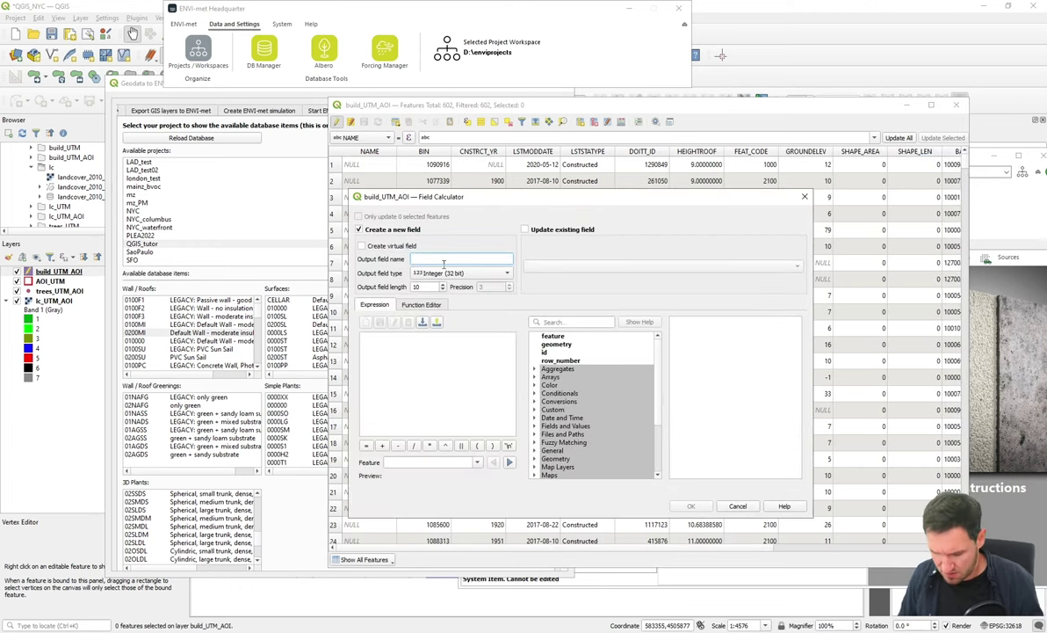
{"action": "type", "text": "wallID"}
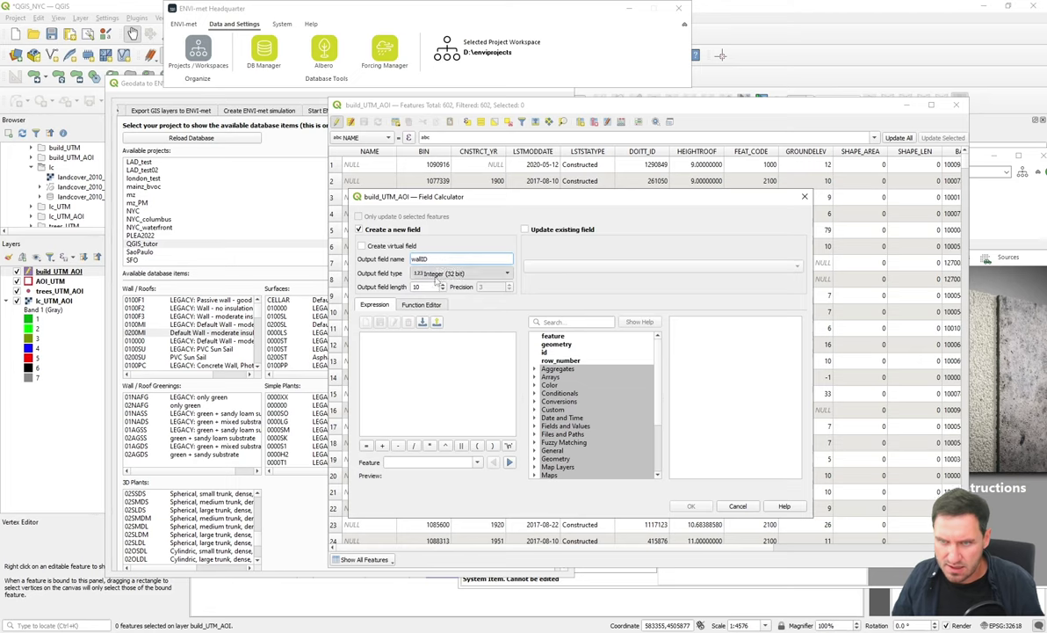
{"action": "left_click", "coordinate": [452, 273]}
{"action": "left_click", "coordinate": [448, 307]}
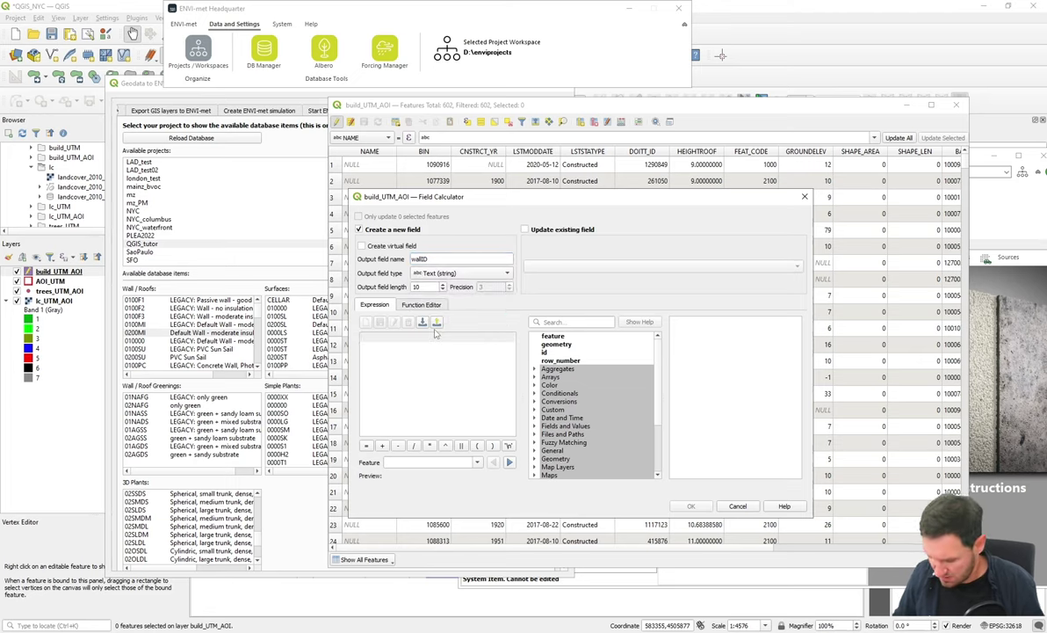
- Fill the new wallID field for all buildings with the expression '0200MI' and create it
{"action": "left_click", "coordinate": [435, 333]}
{"action": "type", "text": "'"}
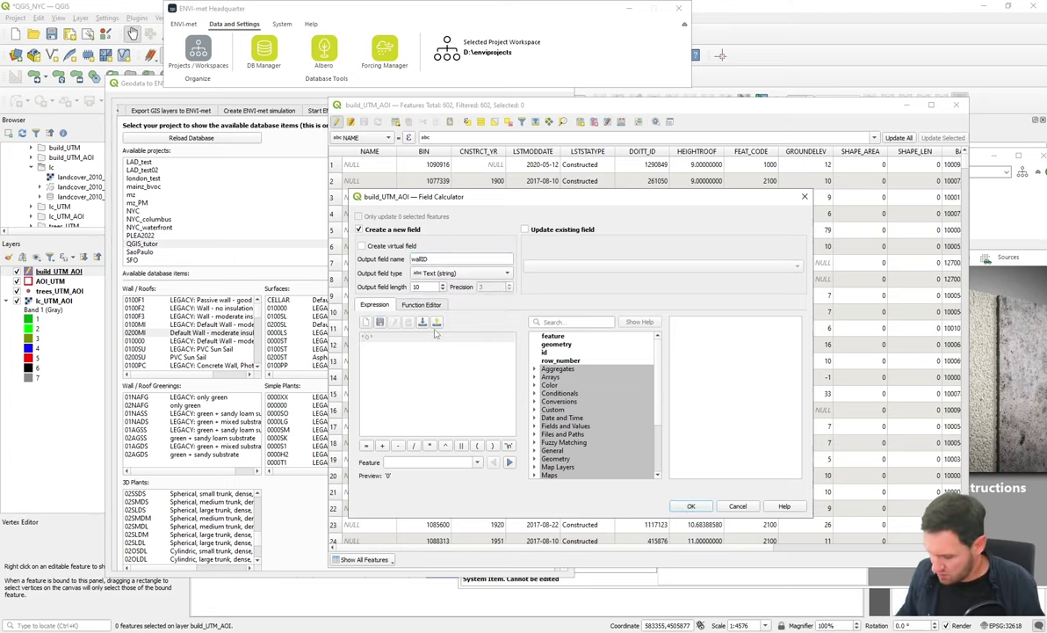
{"action": "type", "text": "02"}
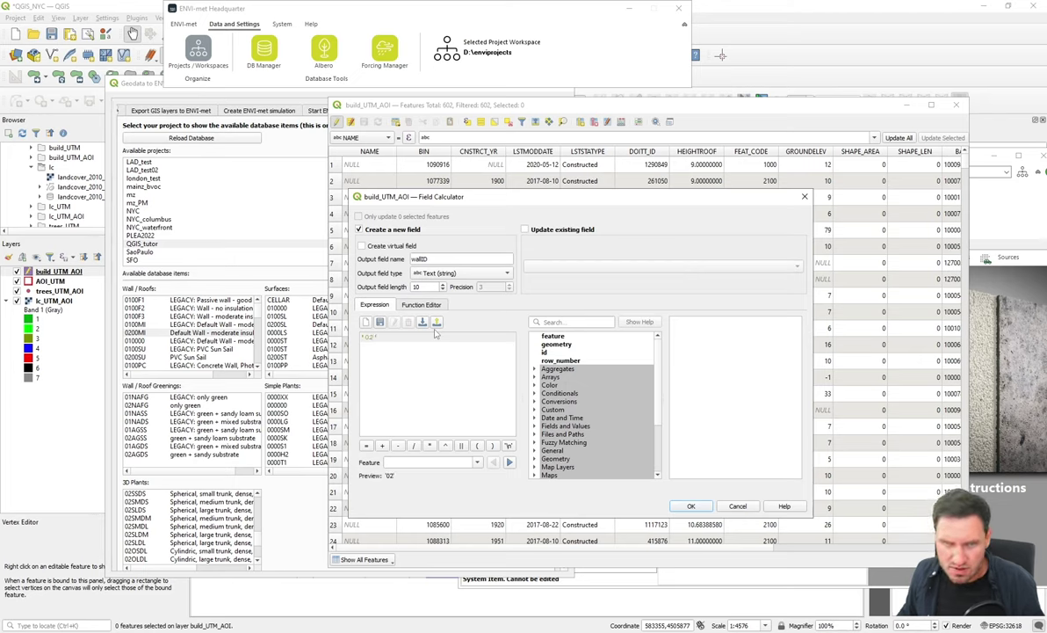
{"action": "type", "text": "00MI"}
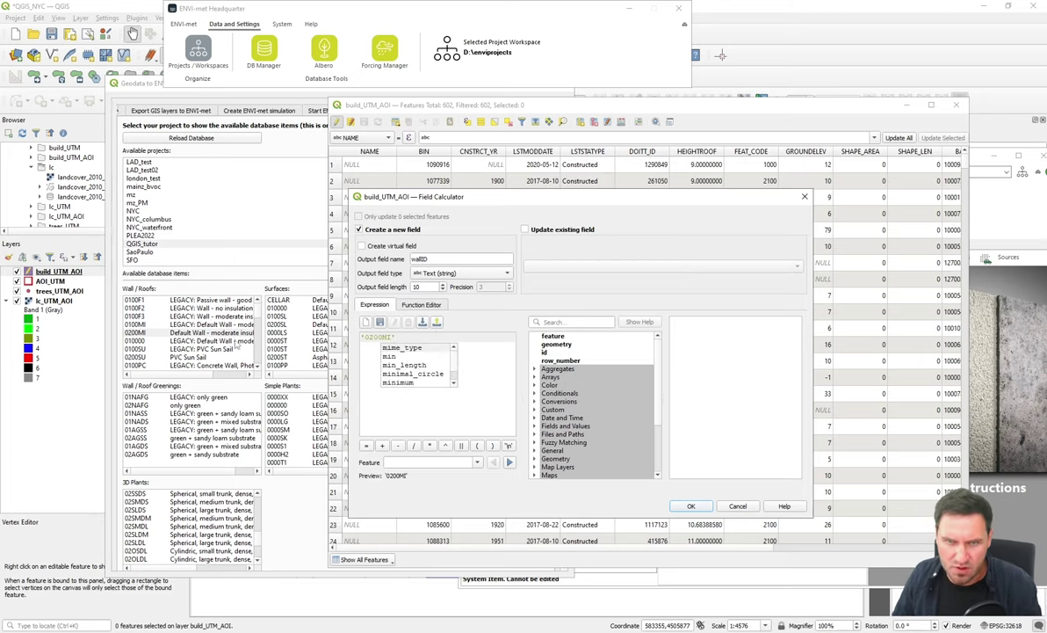
{"action": "type", "text": "'"}
{"action": "left_click", "coordinate": [458, 369]}
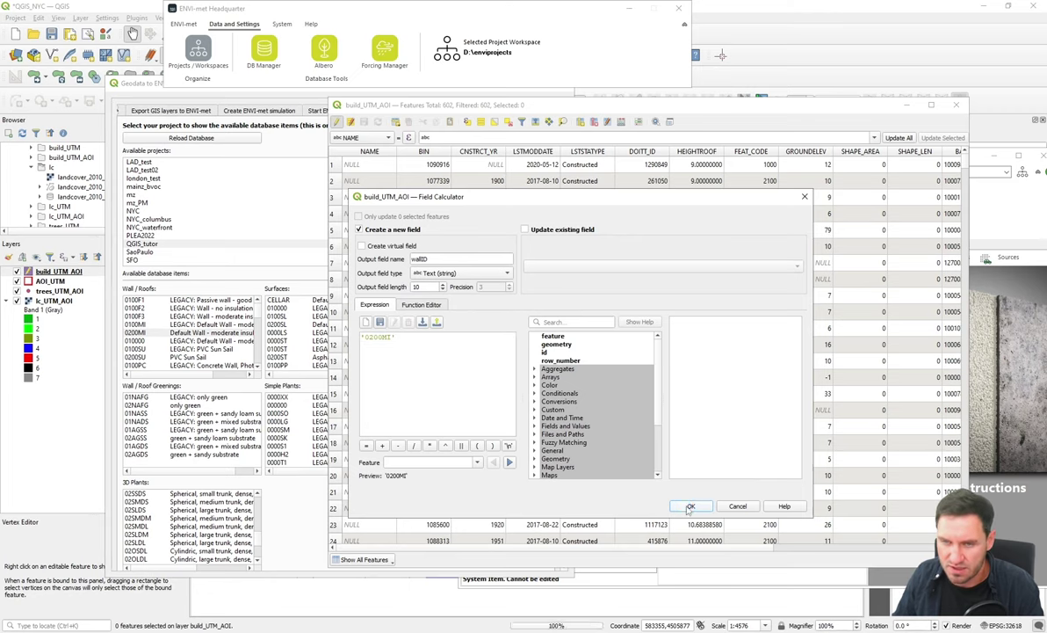
{"action": "left_click", "coordinate": [690, 507]}
{"action": "scroll", "coordinate": [829, 542], "scroll_direction": "right", "scroll_amount": 5}
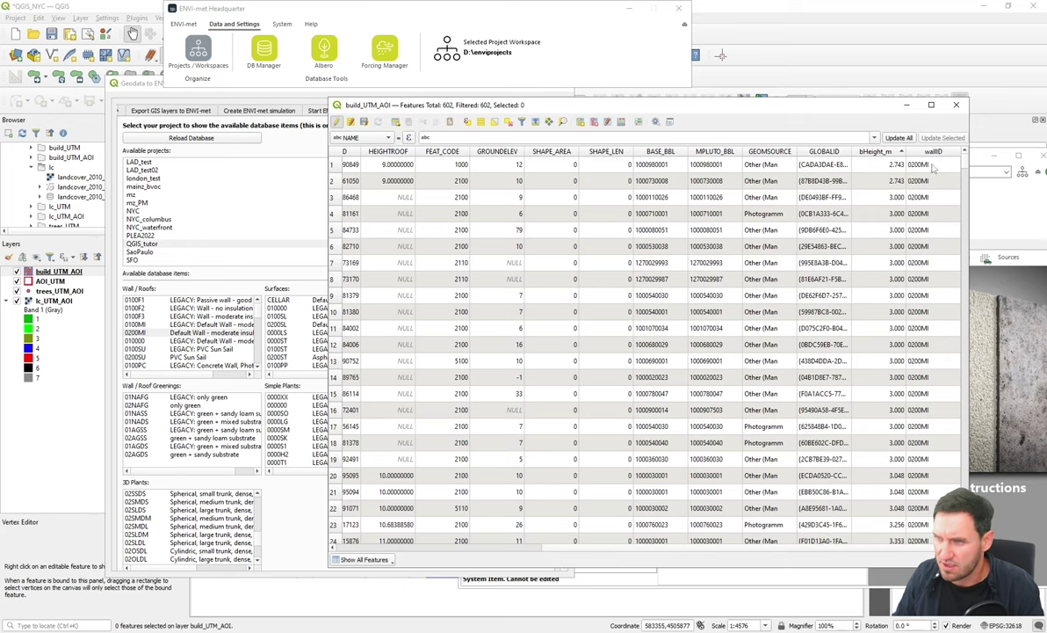
- Clear the ENVI-met Headquarter window out of the way and select the large building east of the waterfront park on the map
{"action": "left_click", "coordinate": [710, 28]}
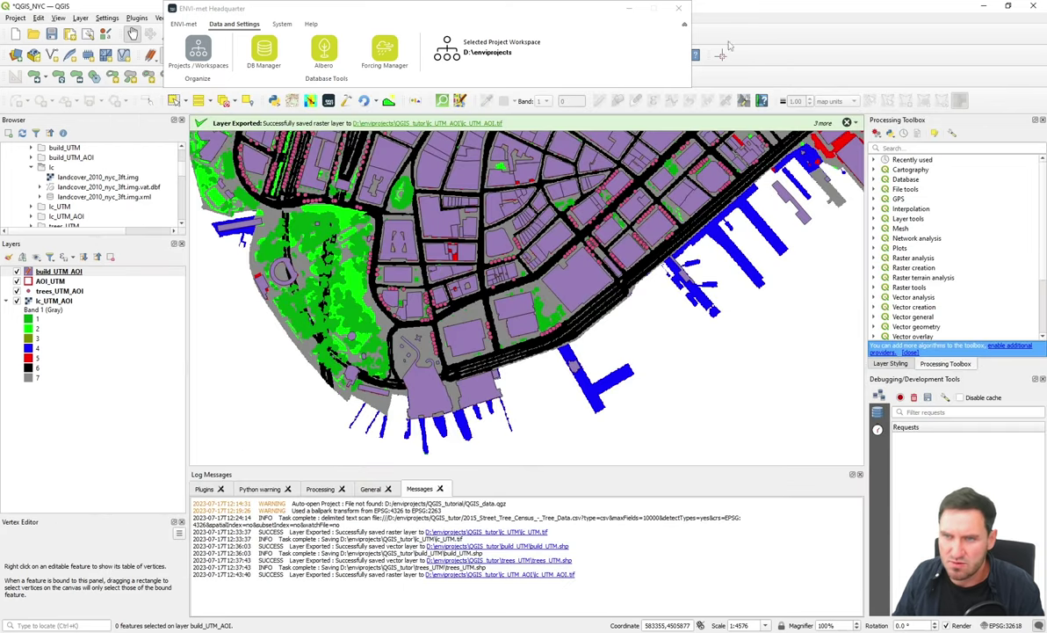
{"action": "left_click", "coordinate": [630, 10]}
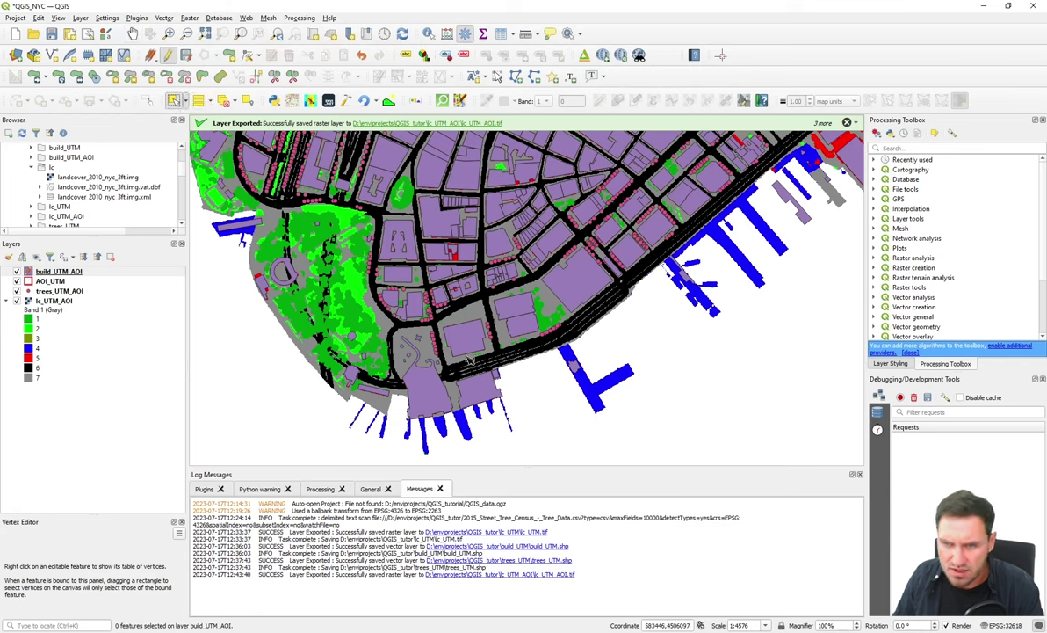
{"action": "left_click", "coordinate": [471, 341]}
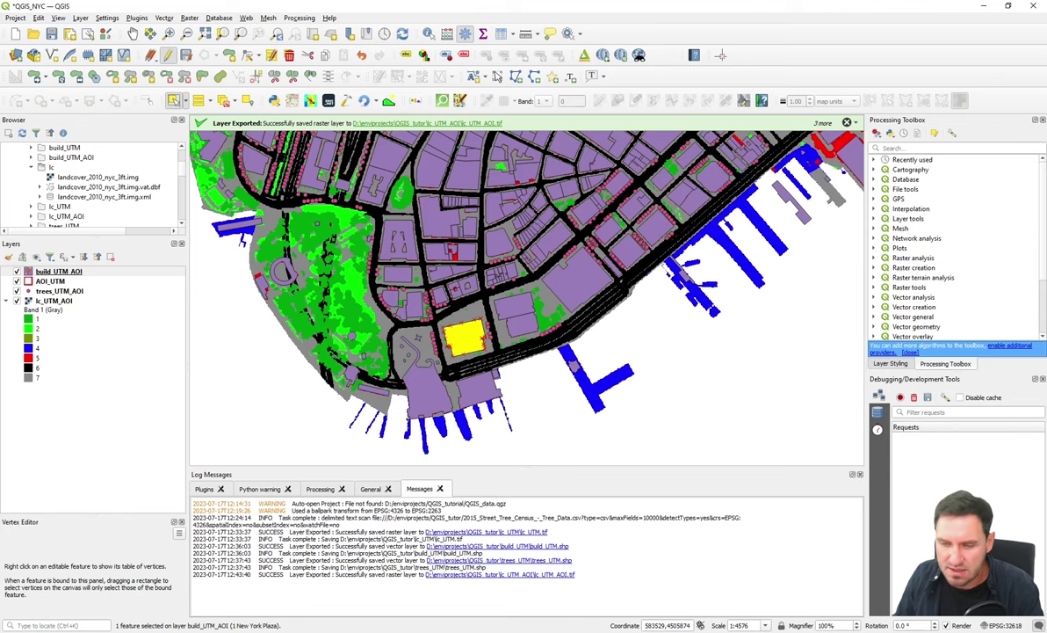
- Switch to ENVI-met DBManager, look up the Heat Protection Glass (one layered) wall entry 0200G1, and return to QGIS
{"action": "mouse_move", "coordinate": [520, 632]}
{"action": "left_click", "coordinate": [520, 587]}
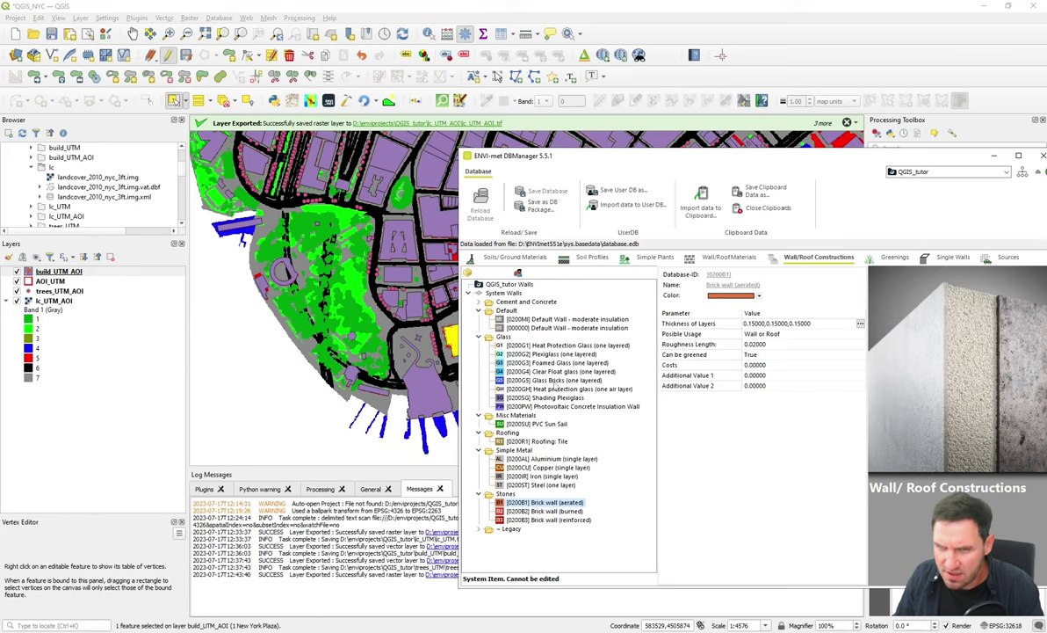
{"action": "left_click", "coordinate": [567, 346]}
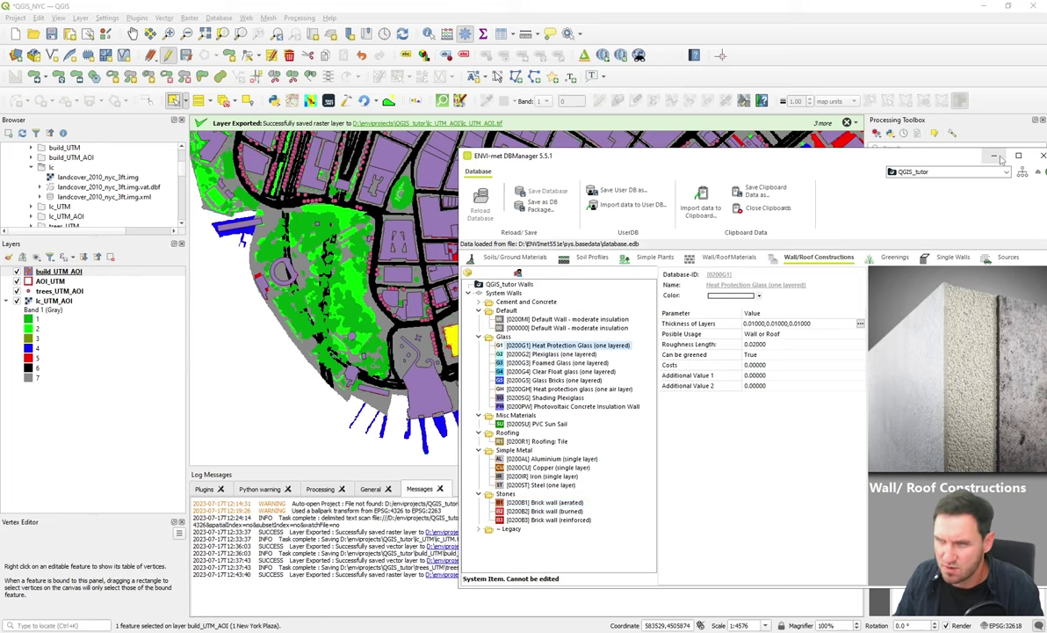
{"action": "left_click", "coordinate": [927, 146]}
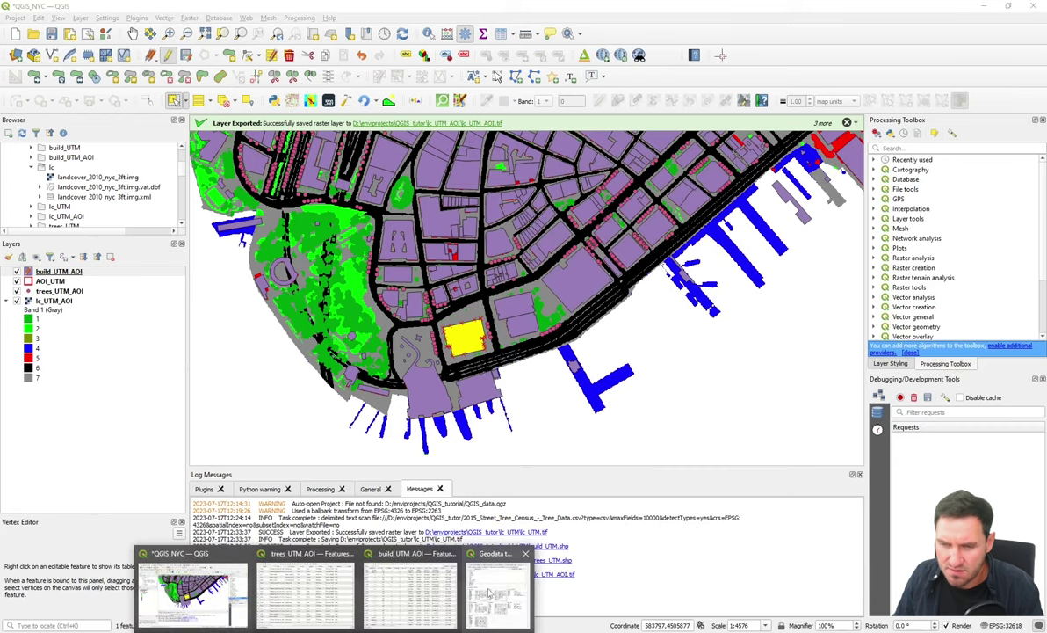
- Move the selected building to the top of the build_UTM_AOI attribute table and set its wallID to 0200G1
{"action": "mouse_move", "coordinate": [396, 591]}
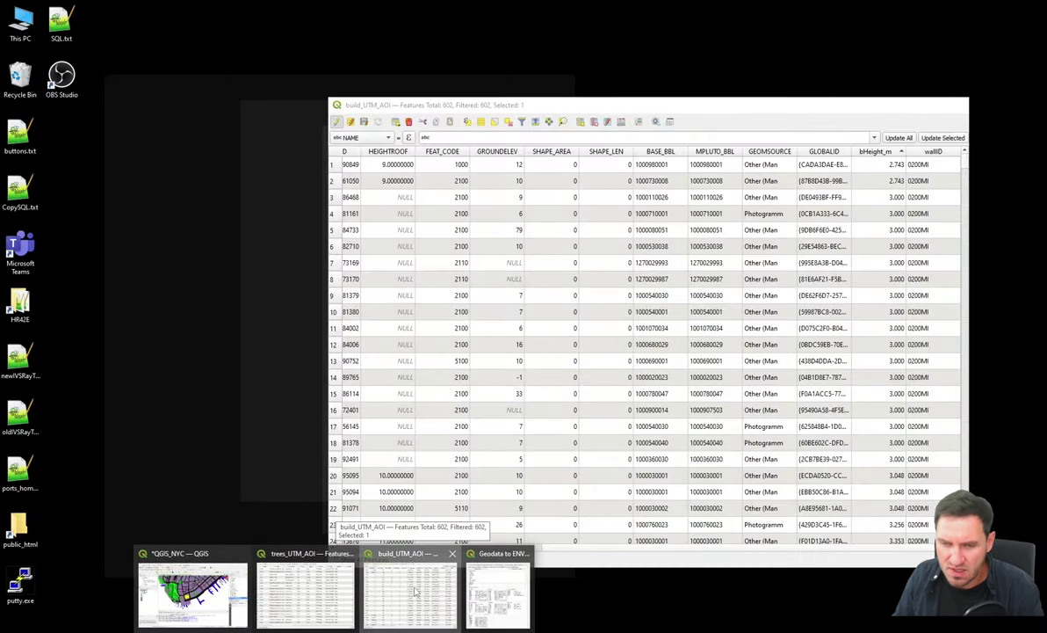
{"action": "left_click", "coordinate": [395, 592]}
{"action": "left_click_drag", "start_coordinate": [498, 109], "coordinate": [661, 143]}
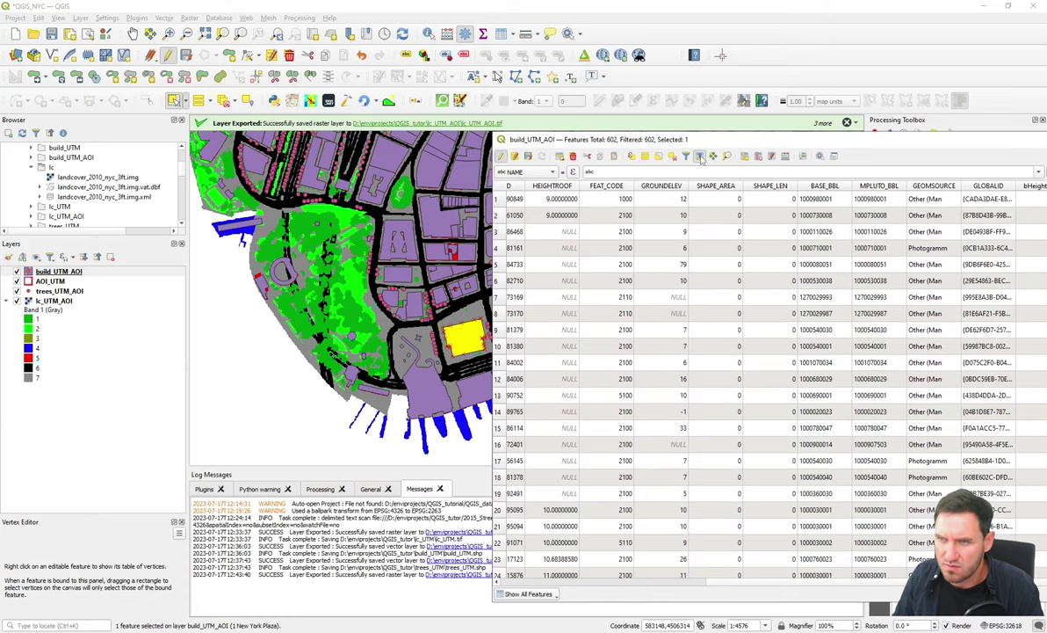
{"action": "left_click", "coordinate": [700, 156]}
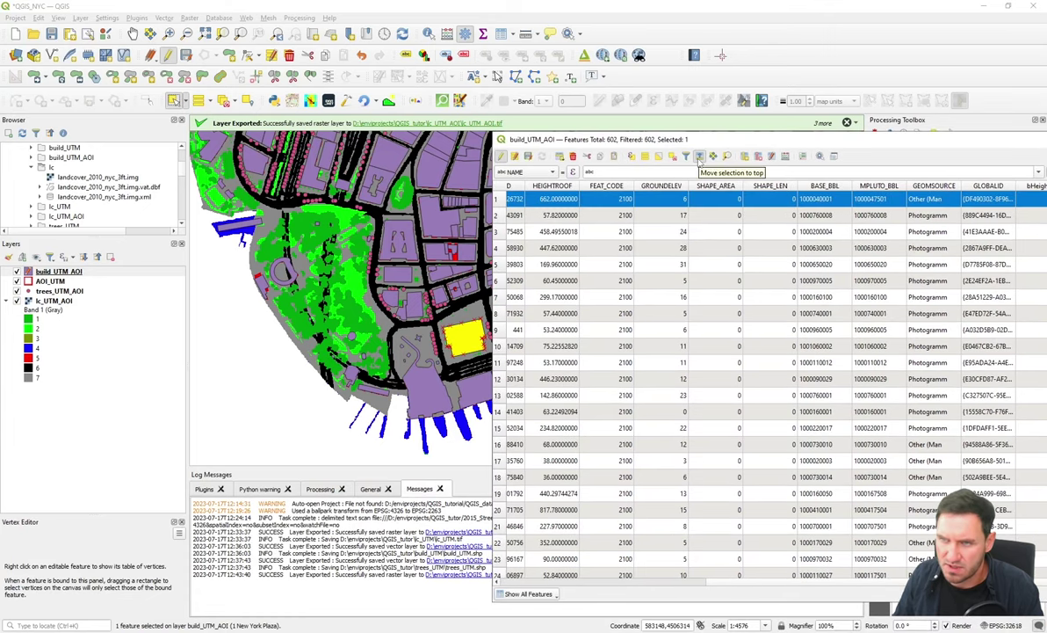
{"action": "left_click_drag", "start_coordinate": [738, 138], "coordinate": [312, 136]}
{"action": "double_click", "coordinate": [616, 187]}
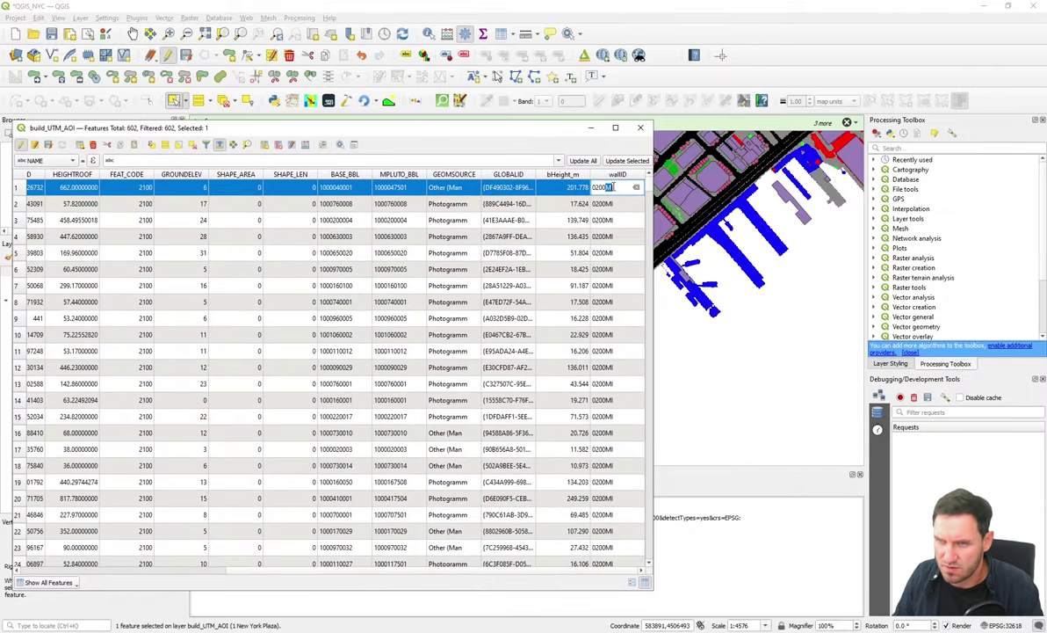
{"action": "left_click_drag", "start_coordinate": [607, 187], "coordinate": [622, 186]}
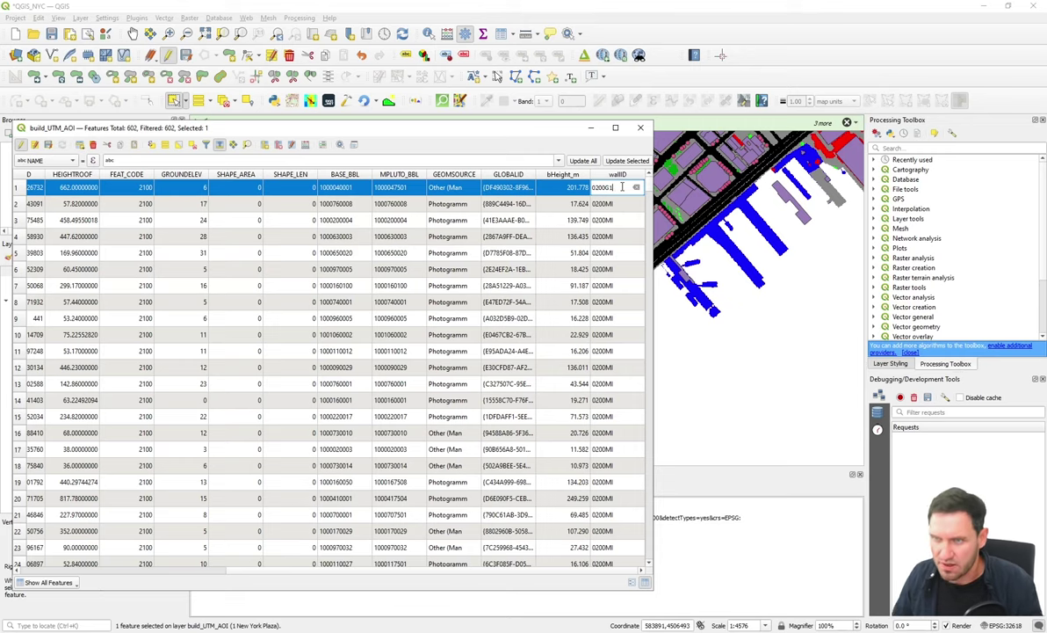
{"action": "key", "text": "Down"}
{"action": "key", "text": "Down"}
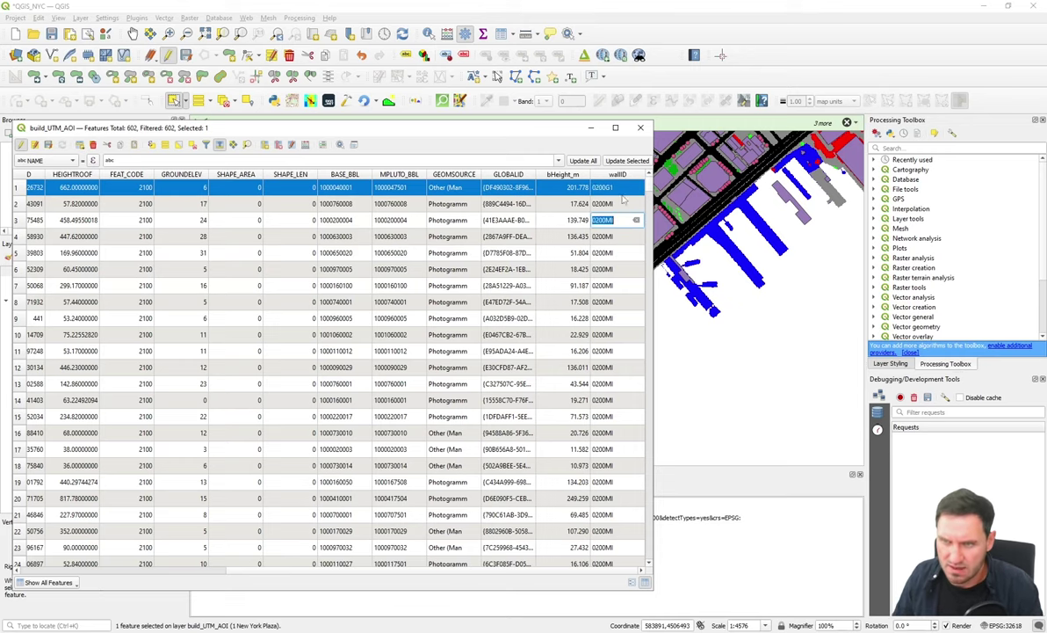
- Stop editing build_UTM_AOI and save the changes to the layer
{"action": "left_click_drag", "start_coordinate": [495, 128], "coordinate": [644, 122]}
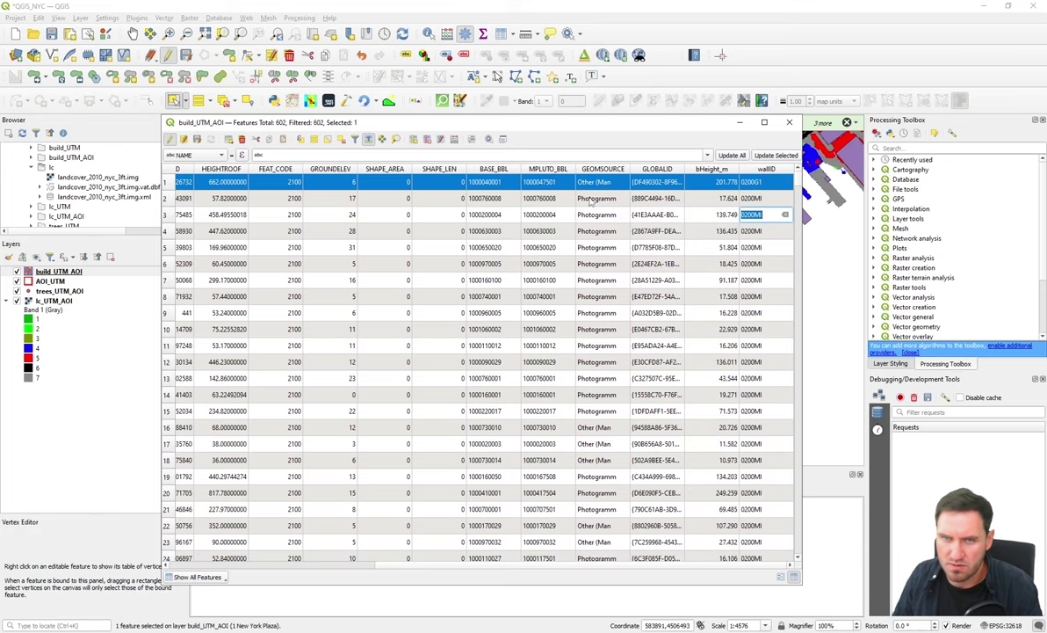
{"action": "left_click", "coordinate": [171, 140]}
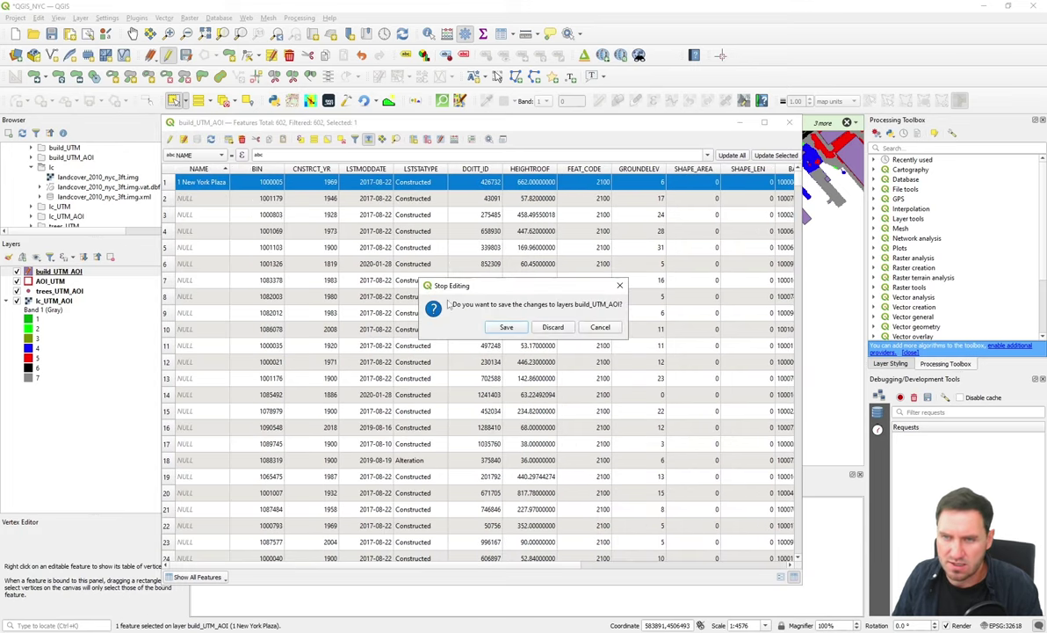
{"action": "left_click", "coordinate": [477, 309]}
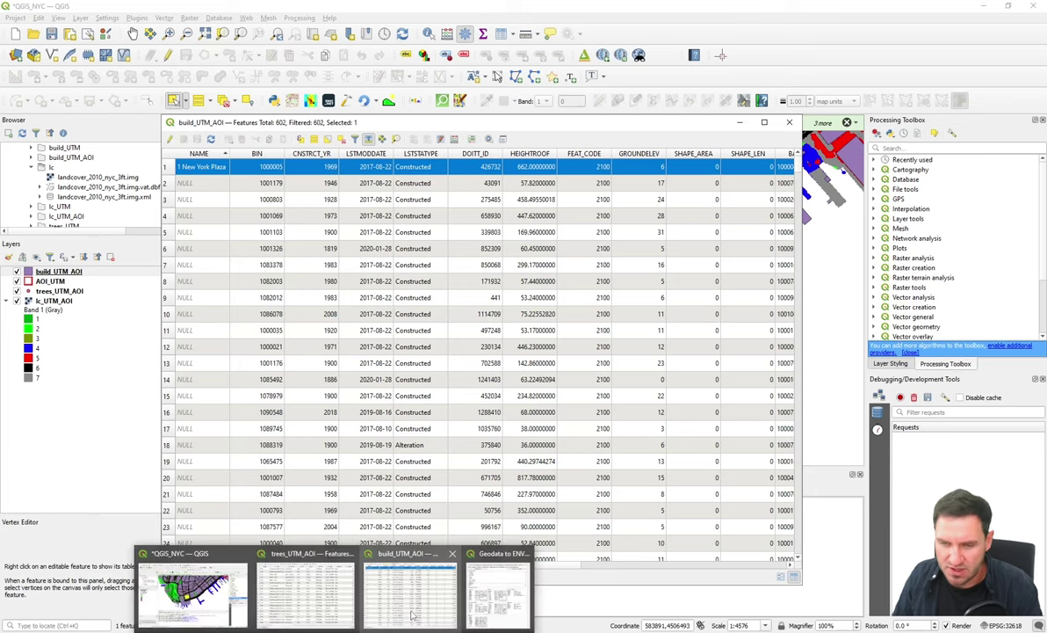
- In the Geodata to ENVI-met building export settings, assign the wallID field to the building walls
{"action": "mouse_move", "coordinate": [350, 556]}
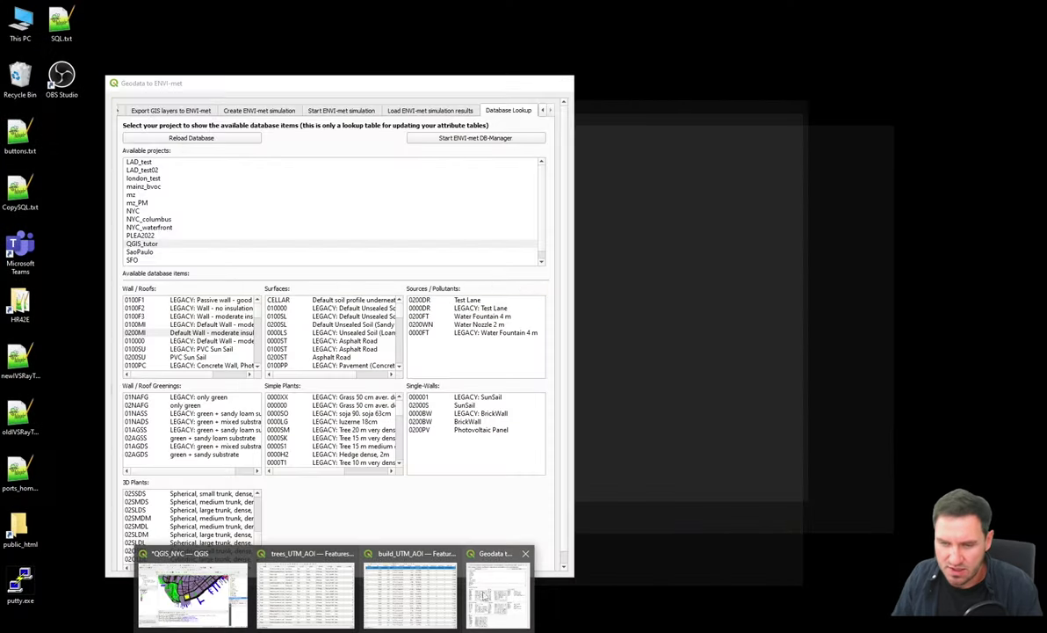
{"action": "left_click", "coordinate": [498, 593]}
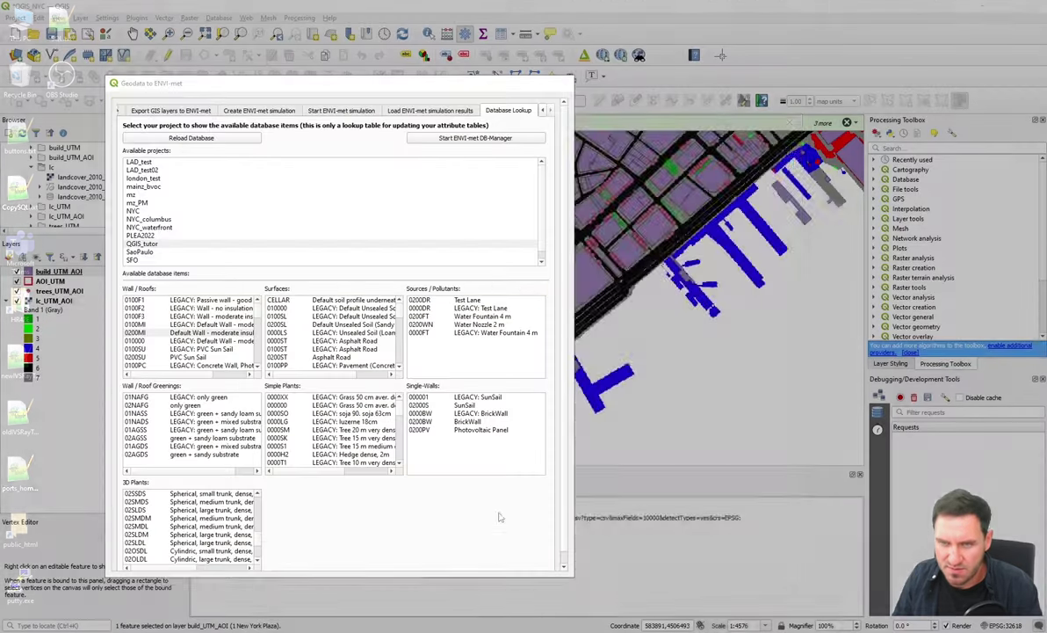
{"action": "left_click", "coordinate": [176, 110]}
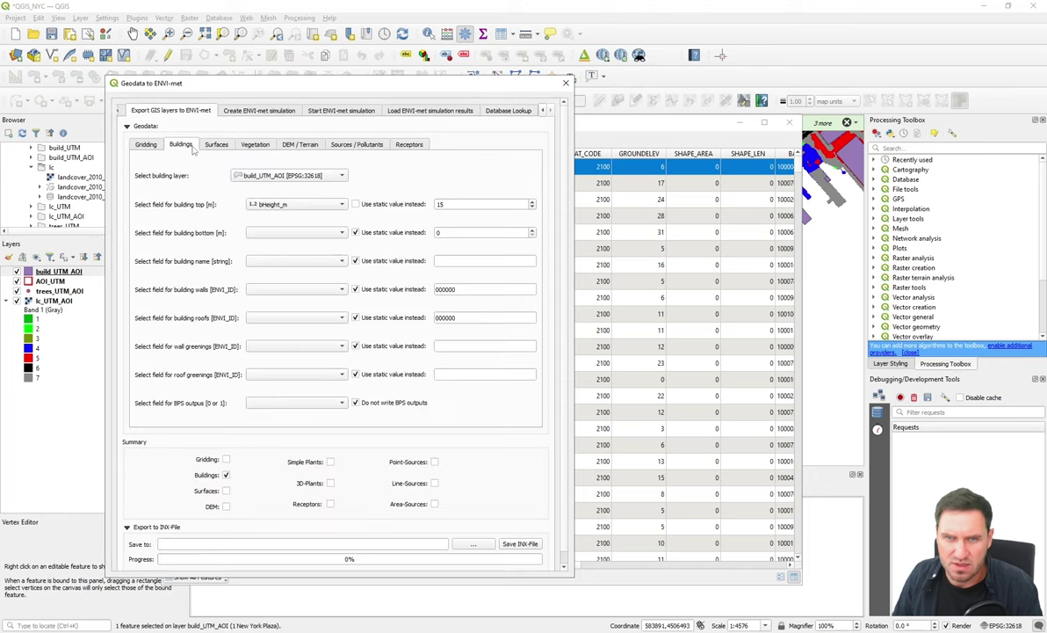
{"action": "left_click", "coordinate": [296, 295]}
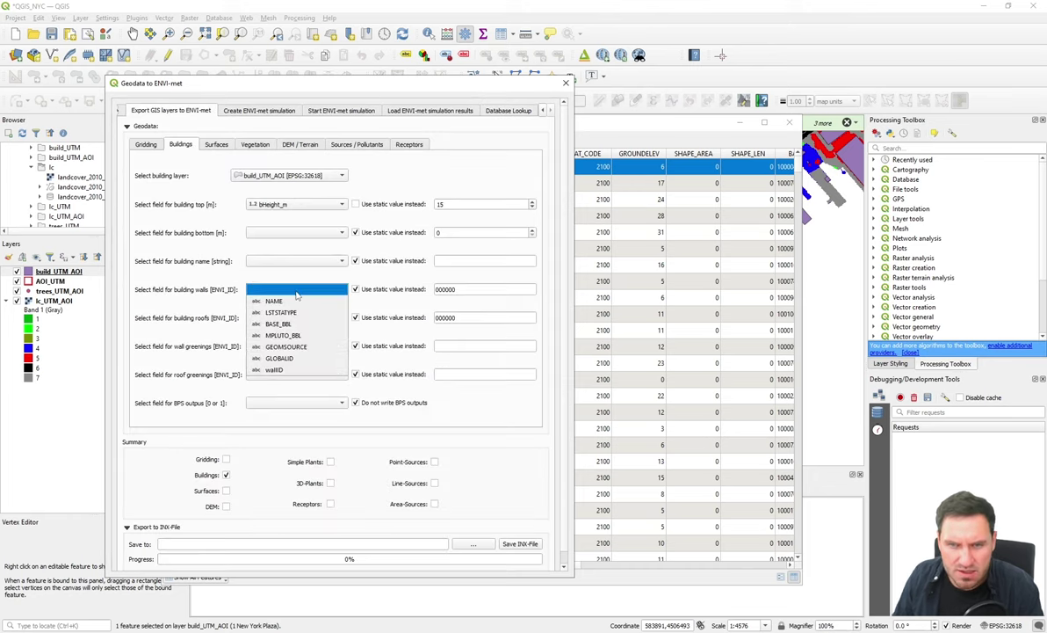
{"action": "left_click", "coordinate": [268, 348]}
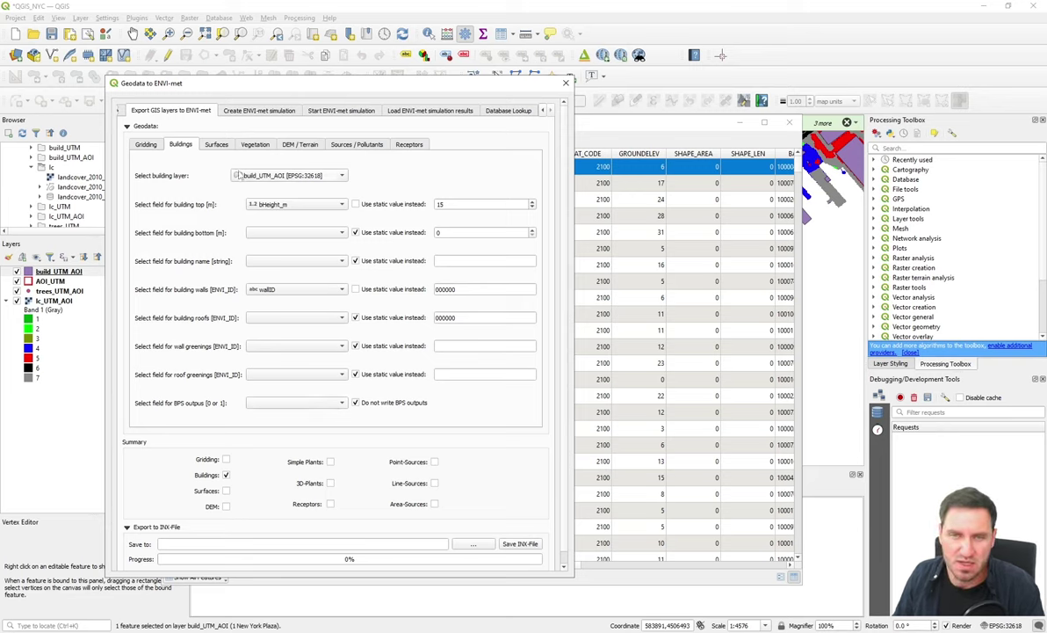
- Move the Geodata to ENVI-met window aside and examine the 3D plants settings of the vegetation export
{"action": "left_click_drag", "start_coordinate": [342, 87], "coordinate": [598, 77]}
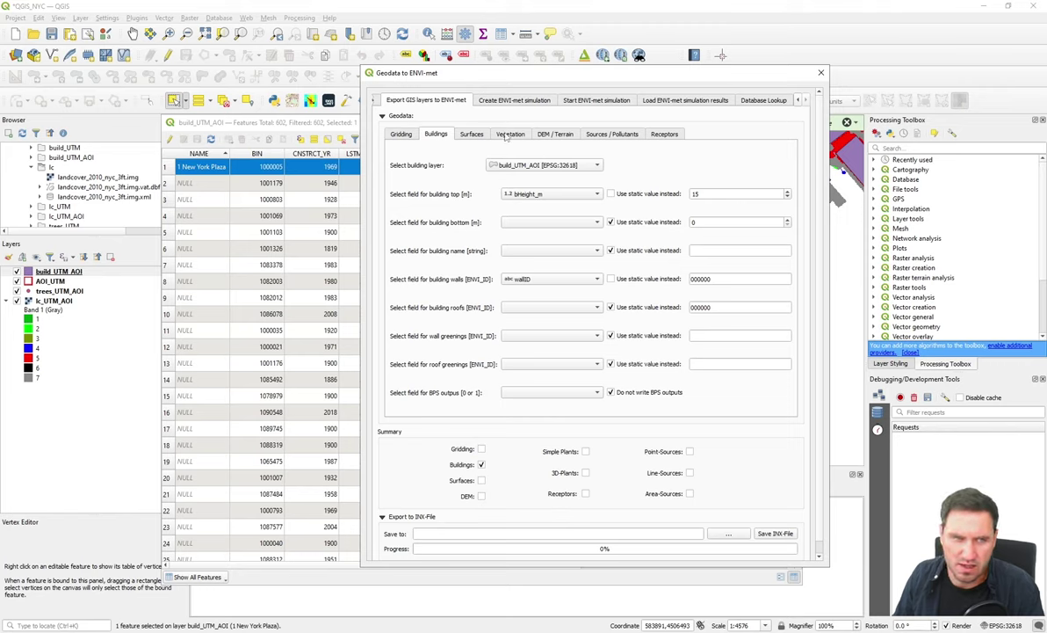
{"action": "left_click", "coordinate": [509, 134]}
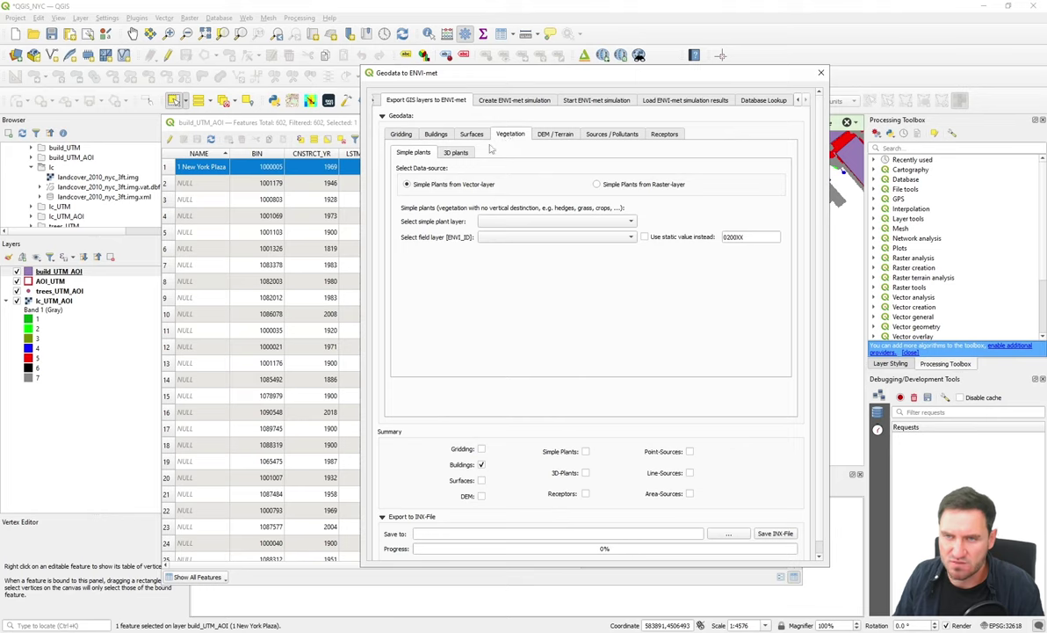
{"action": "left_click", "coordinate": [452, 152]}
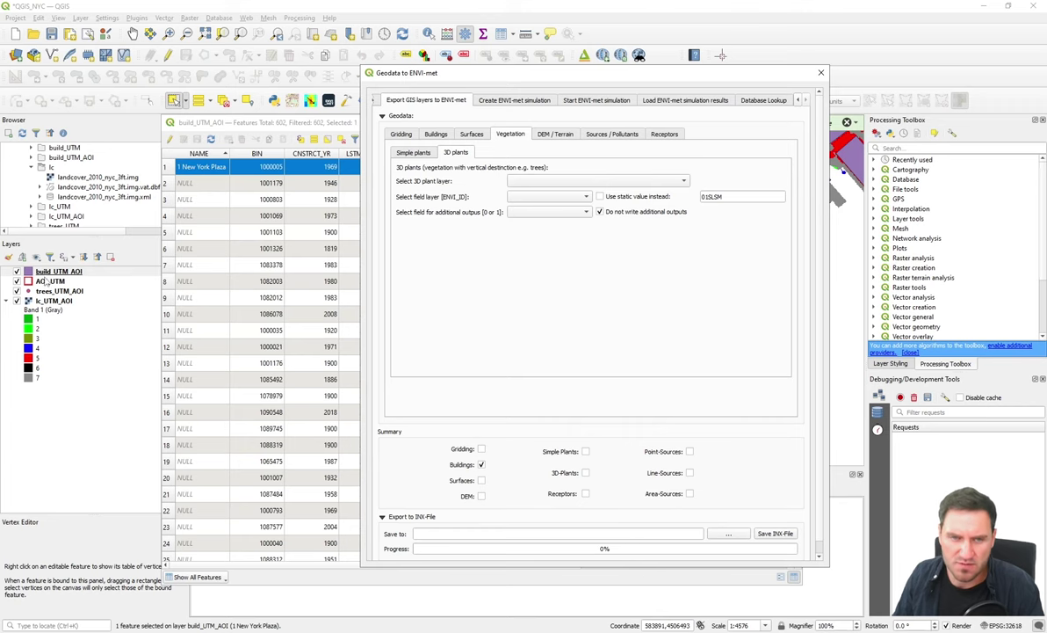
- Return to the main QGIS window and open the attribute table of trees_UTM_AOI
{"action": "left_click", "coordinate": [44, 278]}
{"action": "right_click", "coordinate": [54, 291]}
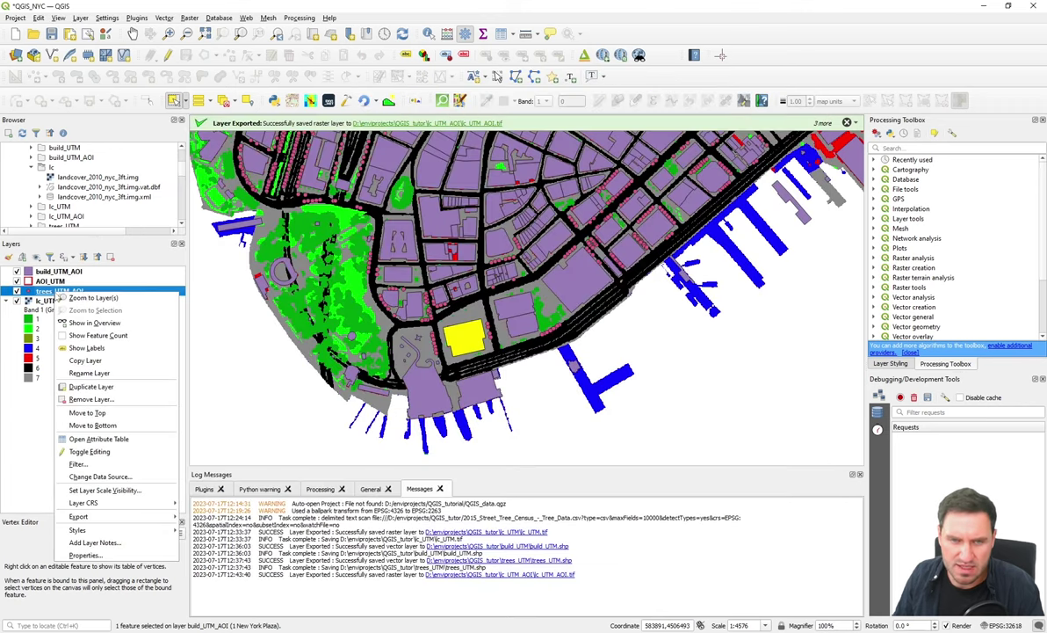
{"action": "left_click", "coordinate": [99, 438]}
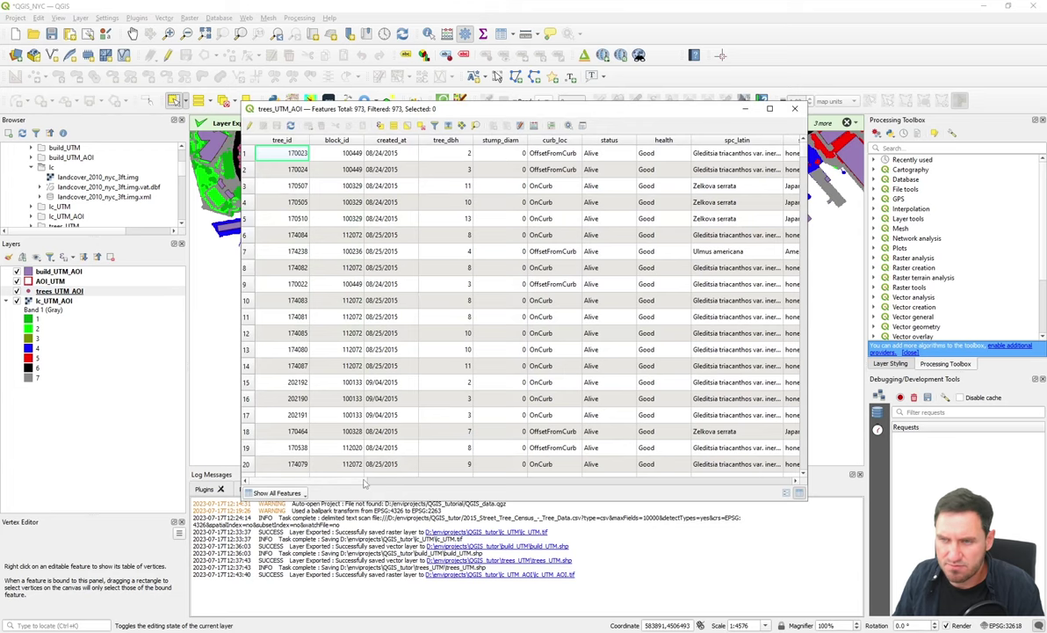
- Examine the species columns in the trees_UTM_AOI attribute table and show the database lookup of Geodata to ENVI-met
{"action": "left_click_drag", "start_coordinate": [393, 482], "coordinate": [410, 482]}
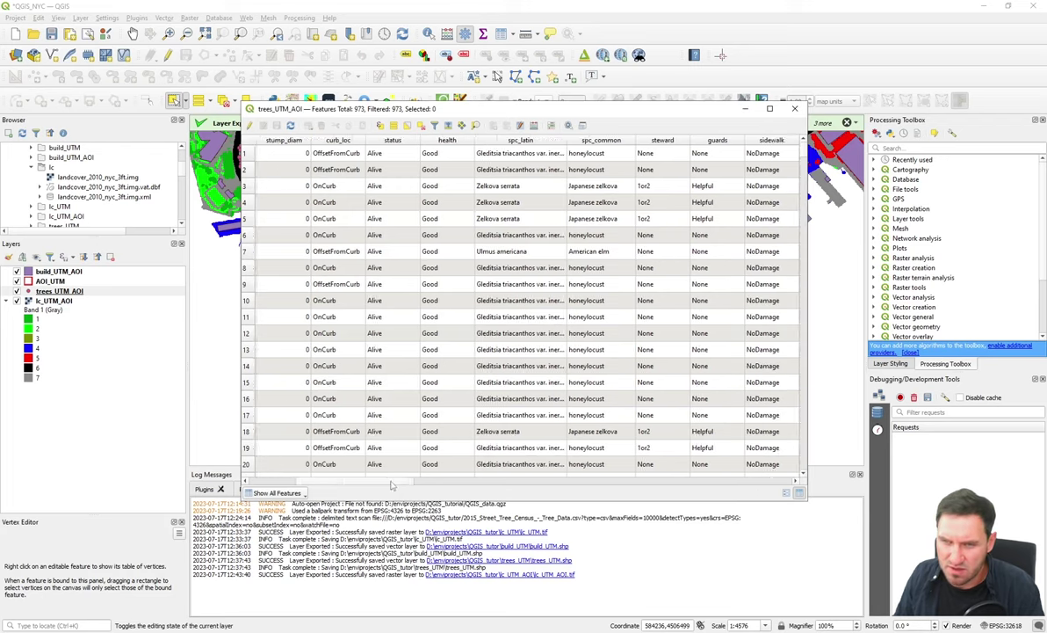
{"action": "mouse_move", "coordinate": [369, 482]}
{"action": "left_mouse_down"}
{"action": "mouse_move", "coordinate": [492, 483]}
{"action": "mouse_move", "coordinate": [369, 481]}
{"action": "mouse_move", "coordinate": [383, 483]}
{"action": "left_mouse_up"}
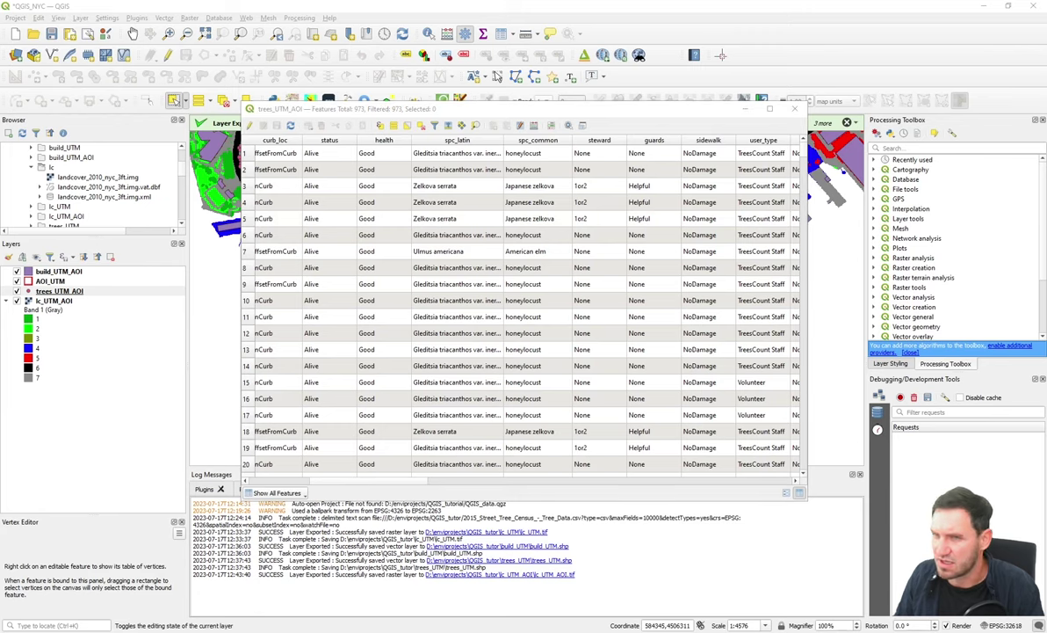
{"action": "key", "text": "alt+Tab"}
{"action": "key", "text": "alt+Tab"}
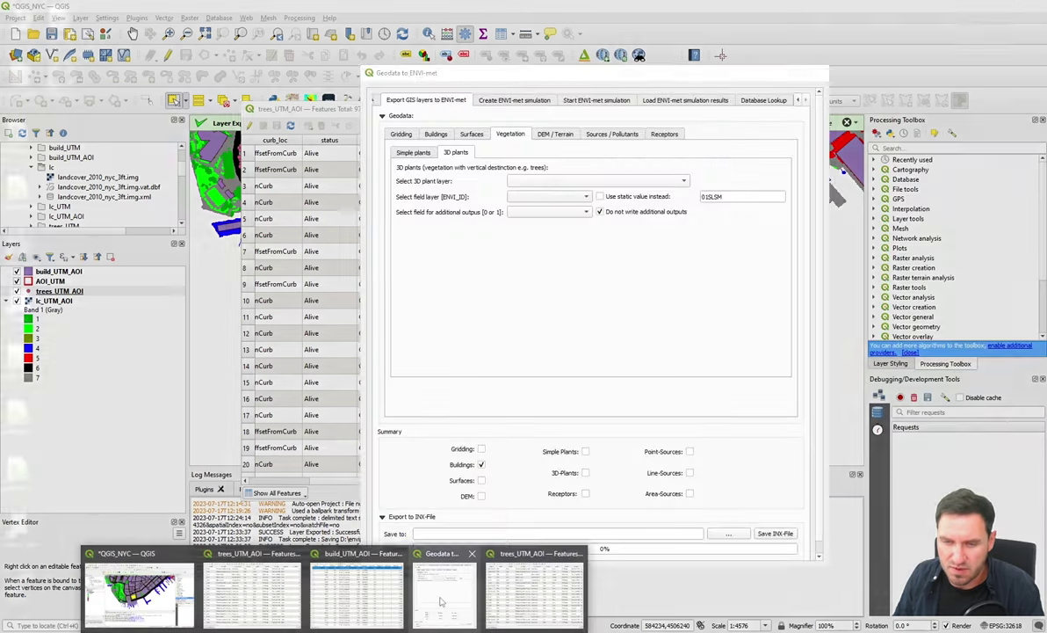
{"action": "left_click", "coordinate": [441, 602]}
{"action": "left_click", "coordinate": [760, 99]}
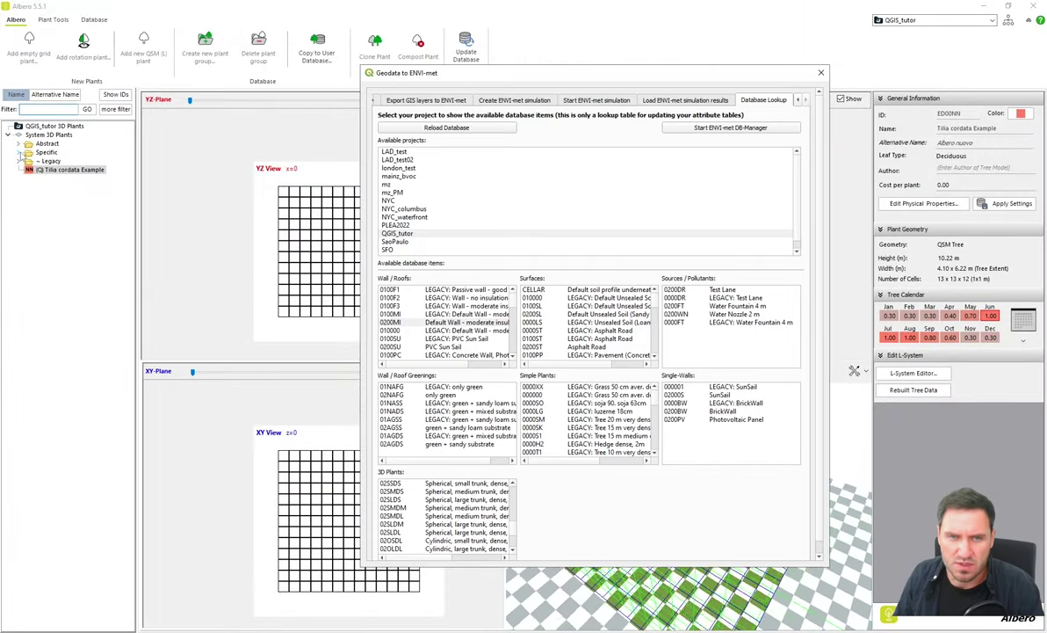
- In Albero, examine the Dutch Elm (middle) 3D plant in the Specific > Elm group, including its ID, and return to QGIS
{"action": "left_click", "coordinate": [23, 152]}
{"action": "double_click", "coordinate": [53, 213]}
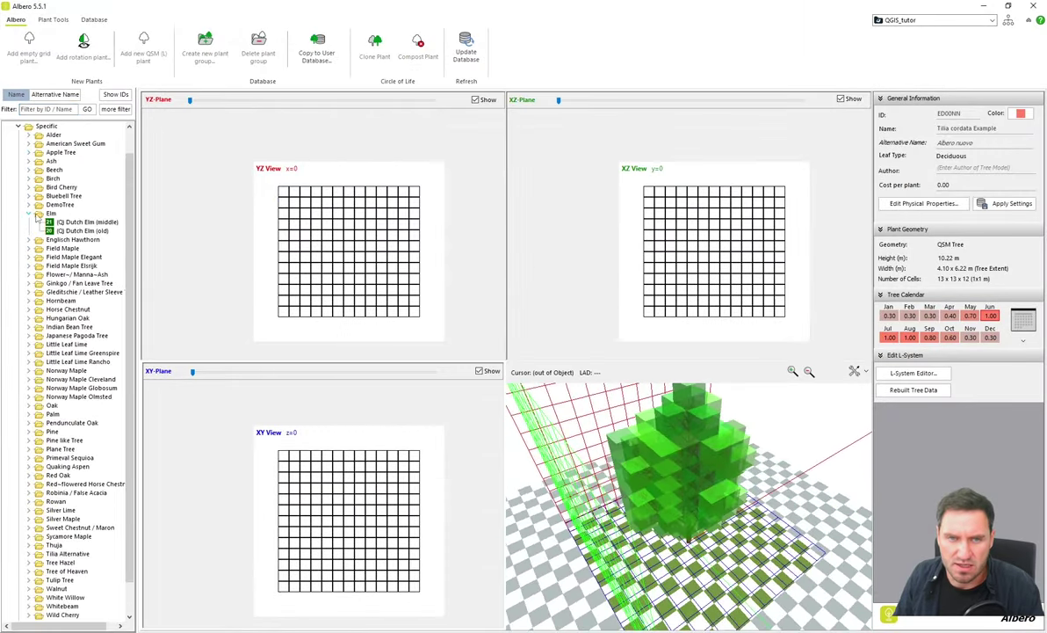
{"action": "left_click", "coordinate": [71, 223]}
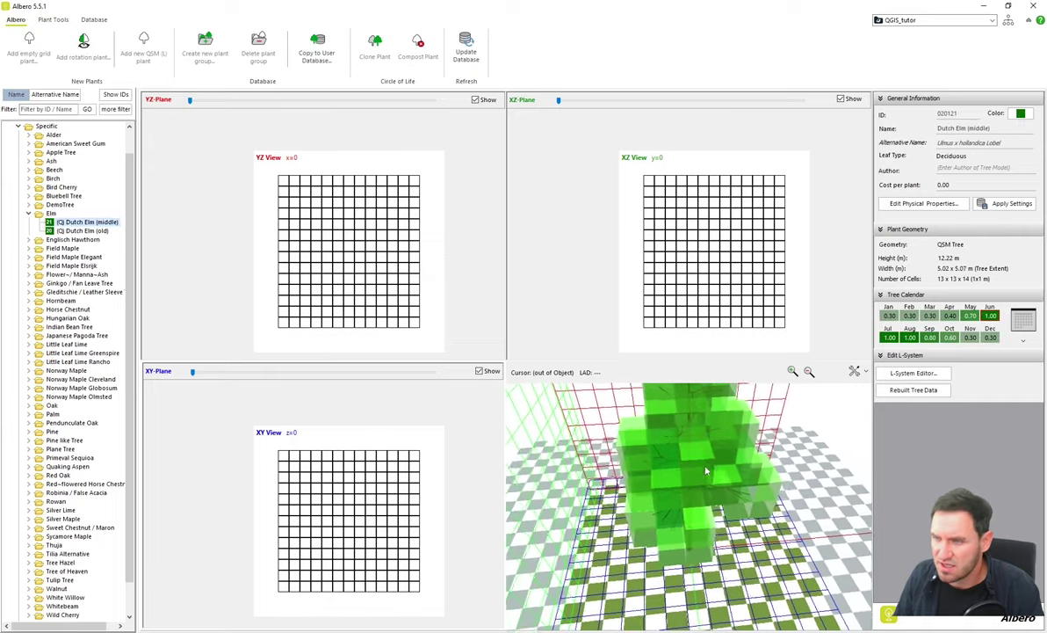
{"action": "left_click_drag", "start_coordinate": [705, 472], "coordinate": [720, 504]}
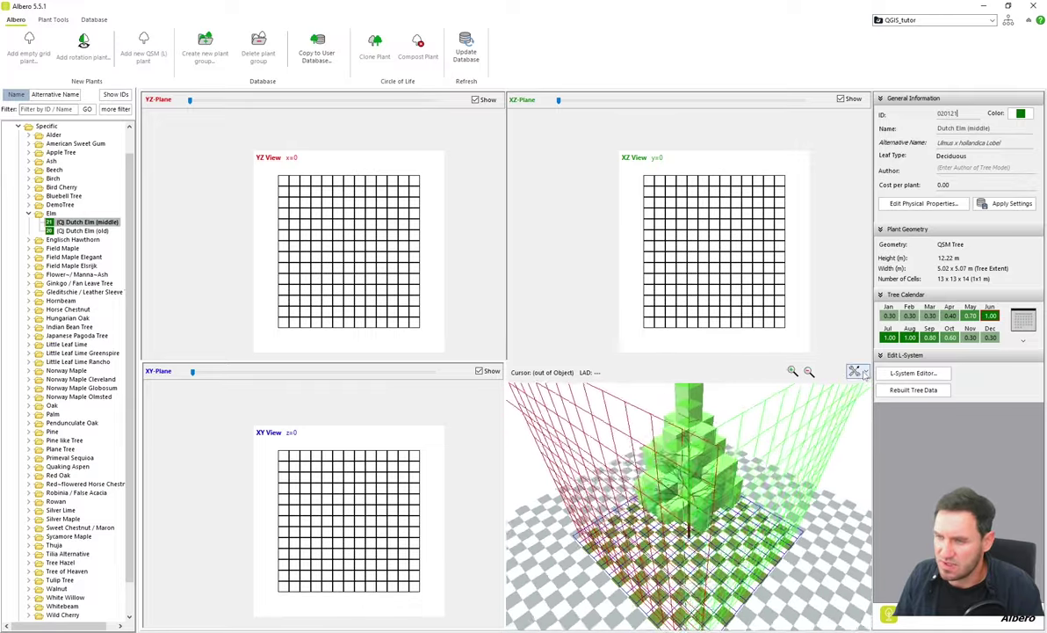
{"action": "left_click_drag", "start_coordinate": [672, 469], "coordinate": [635, 424]}
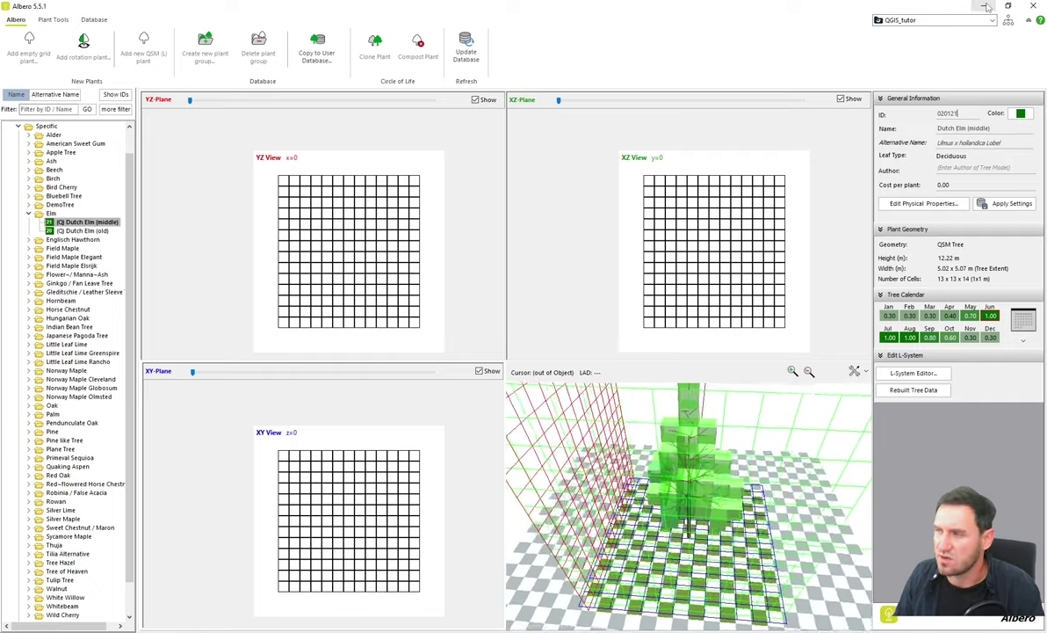
{"action": "left_click", "coordinate": [980, 6]}
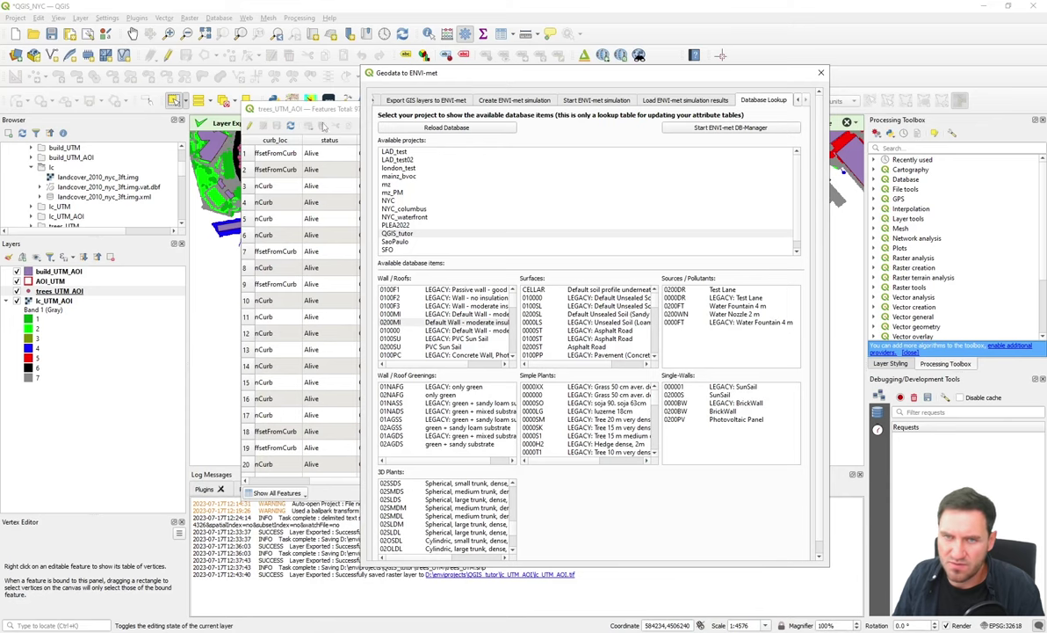
- Start the Field Calculator for trees_UTM_AOI and define a new Text (string) field named enviID
{"action": "left_click", "coordinate": [303, 107]}
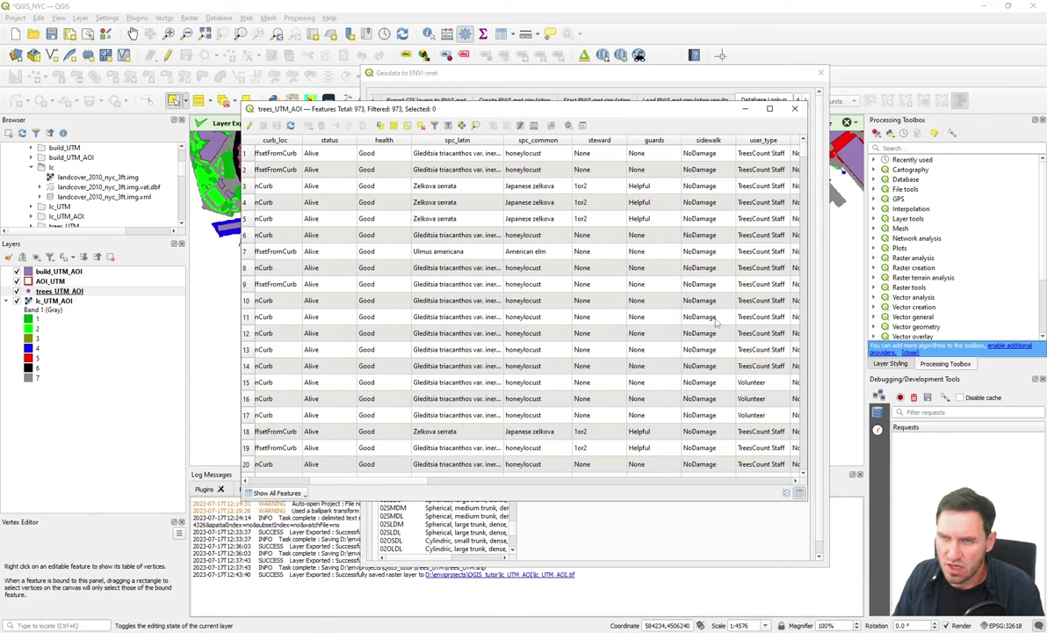
{"action": "left_click", "coordinate": [533, 127]}
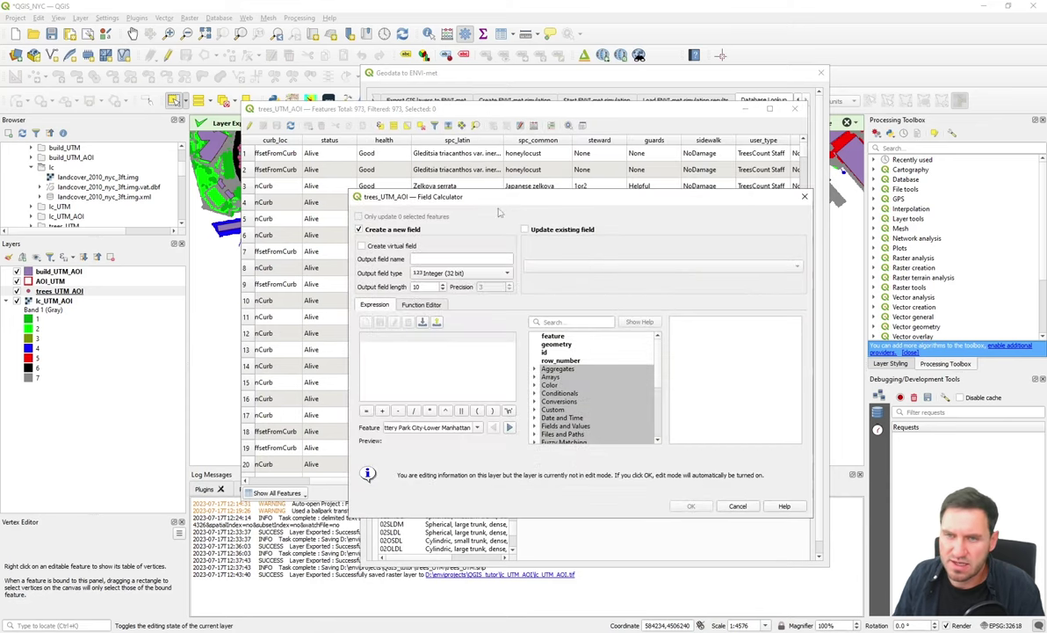
{"action": "left_click", "coordinate": [458, 261]}
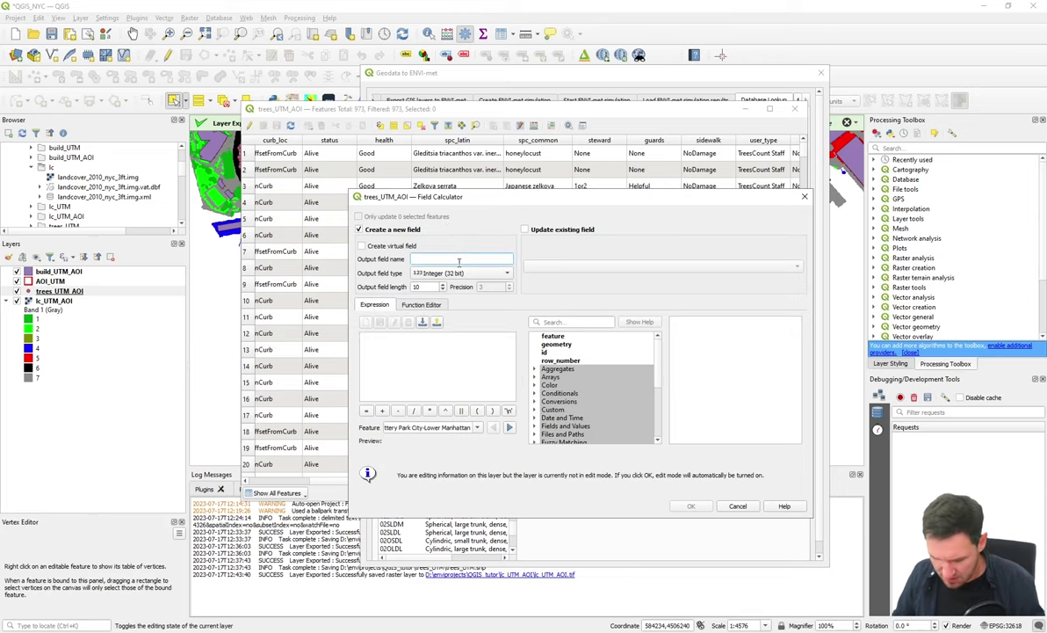
{"action": "type", "text": "env"}
{"action": "key", "text": "BackSpace"}
{"action": "key", "text": "BackSpace"}
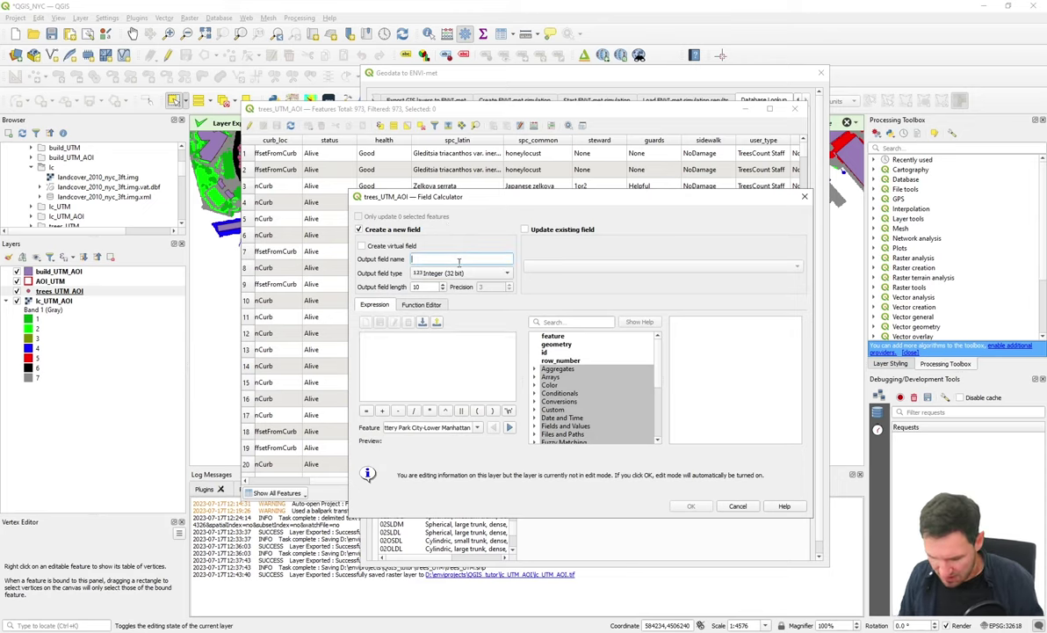
{"action": "type", "text": "nvI"}
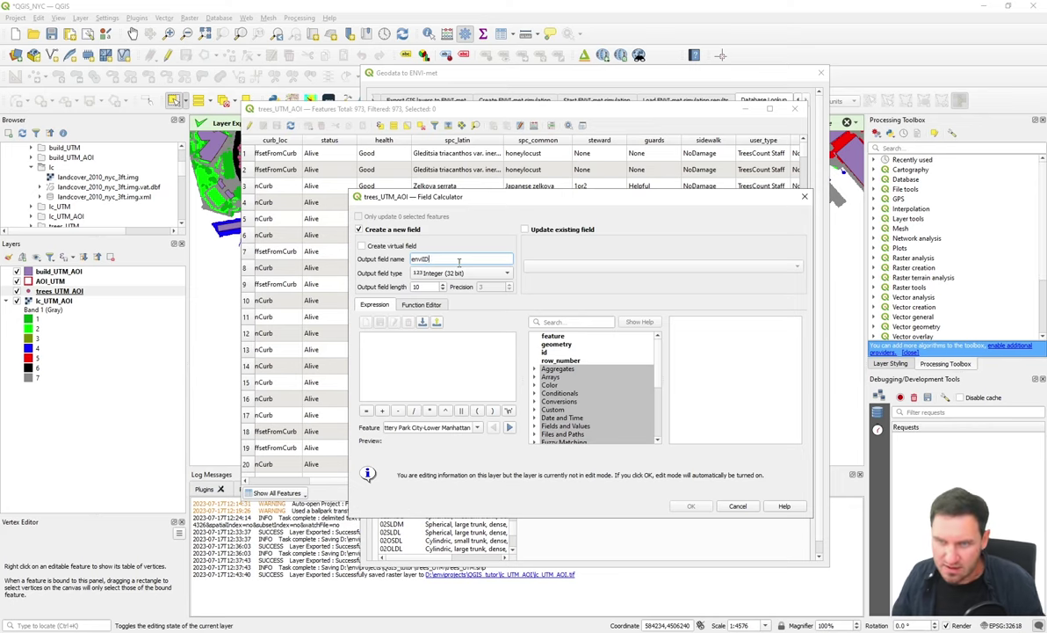
{"action": "type", "text": "D"}
{"action": "left_click", "coordinate": [458, 273]}
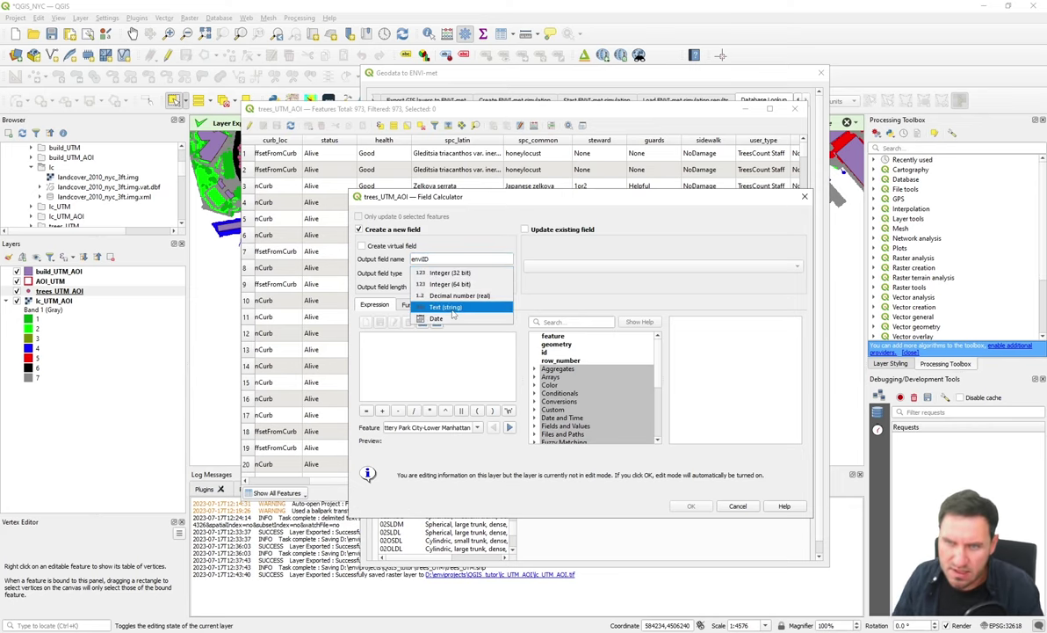
{"action": "left_click", "coordinate": [446, 307]}
- Enlarge the Field Calculator and insert a CASE conditional, putting CASE, the WHEN clause and END on separate lines
{"action": "left_click_drag", "start_coordinate": [465, 197], "coordinate": [465, 131]}
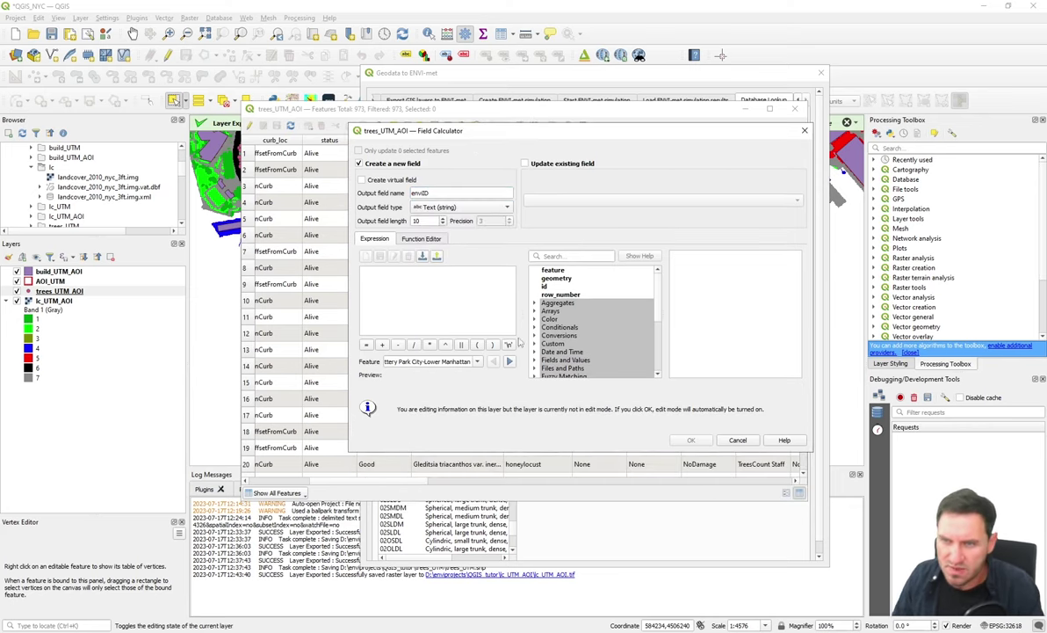
{"action": "left_click_drag", "start_coordinate": [810, 455], "coordinate": [859, 550]}
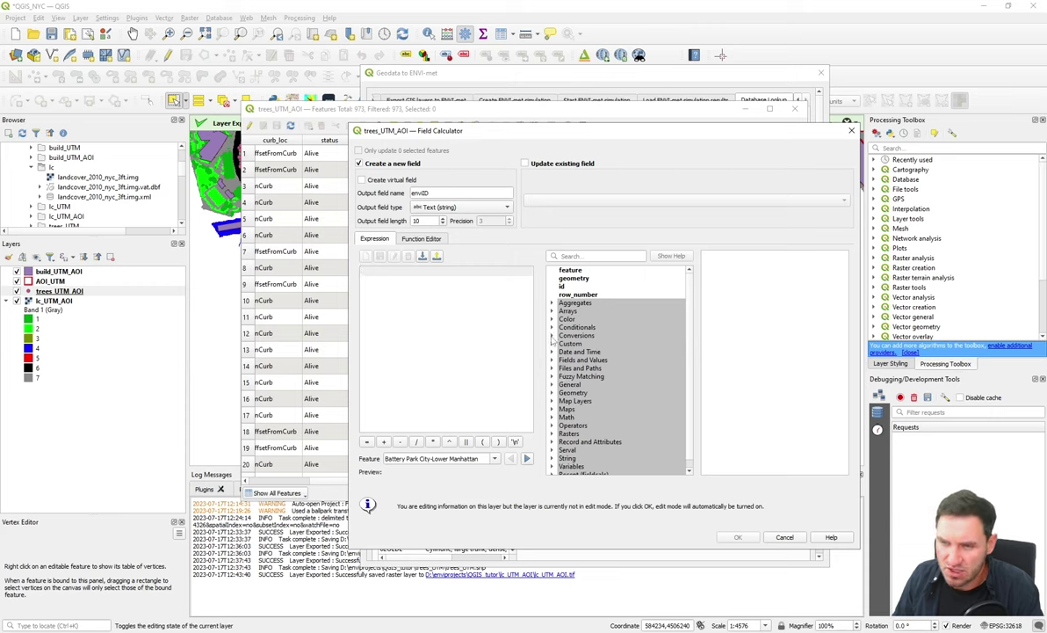
{"action": "left_click", "coordinate": [551, 326]}
{"action": "double_click", "coordinate": [578, 335]}
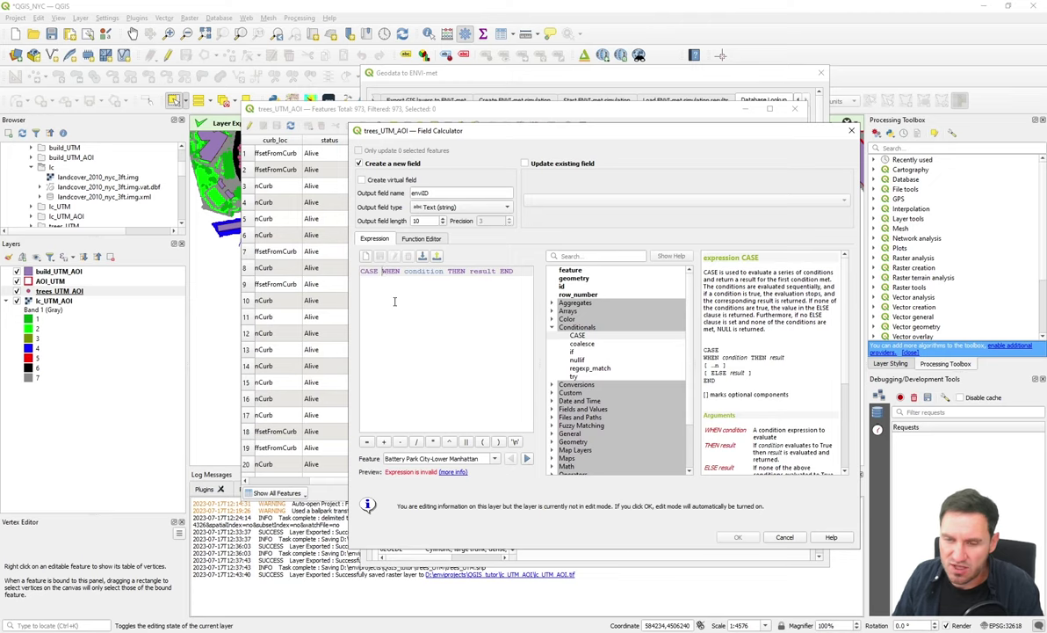
{"action": "key", "text": "Return"}
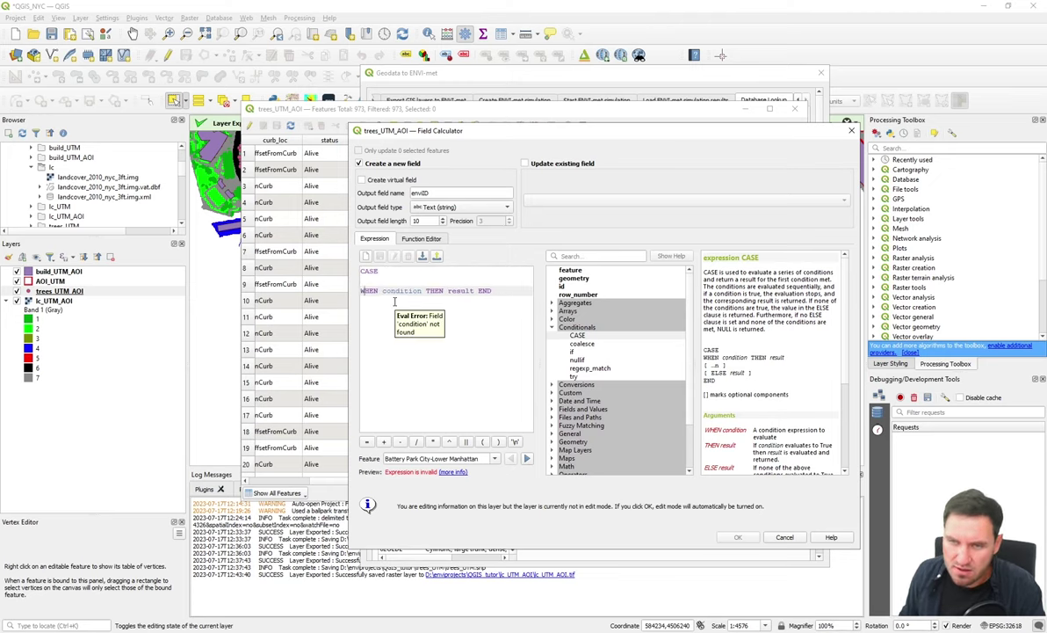
{"action": "key", "text": "Return"}
{"action": "key", "text": "Return"}
{"action": "key", "text": "Return"}
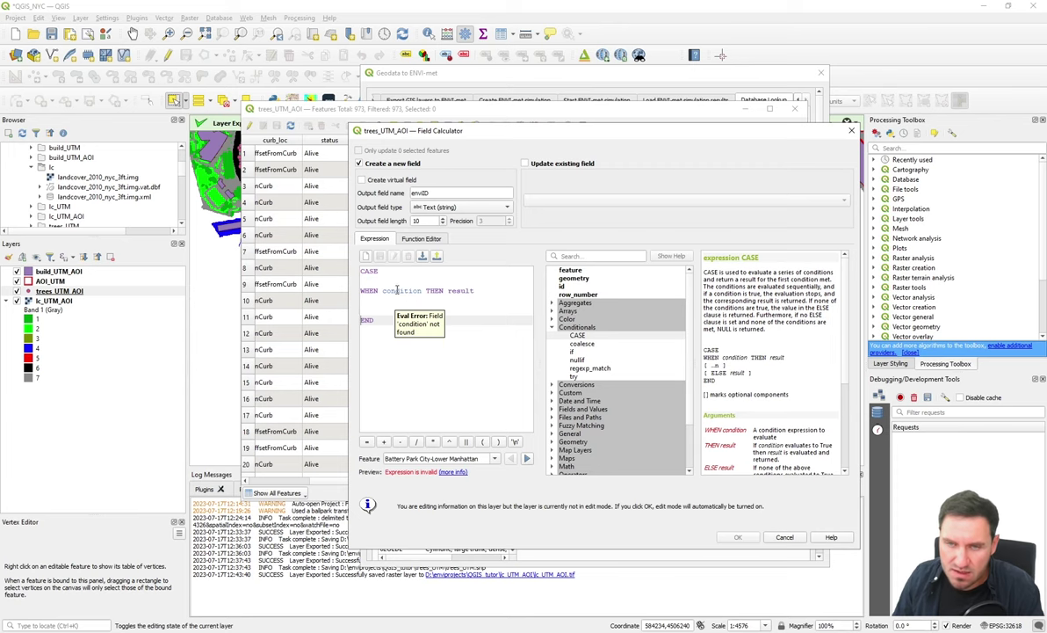
- Replace the condition placeholder in the WHEN clause with "spc_common" LIKE 'oak'
{"action": "left_click_drag", "start_coordinate": [455, 134], "coordinate": [691, 191]}
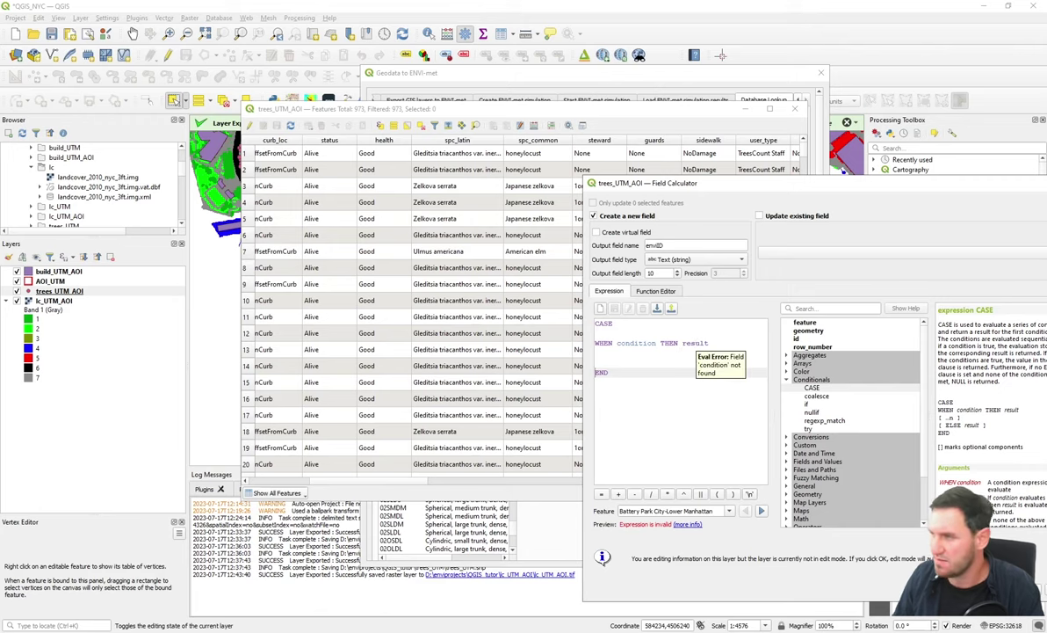
{"action": "double_click", "coordinate": [636, 343]}
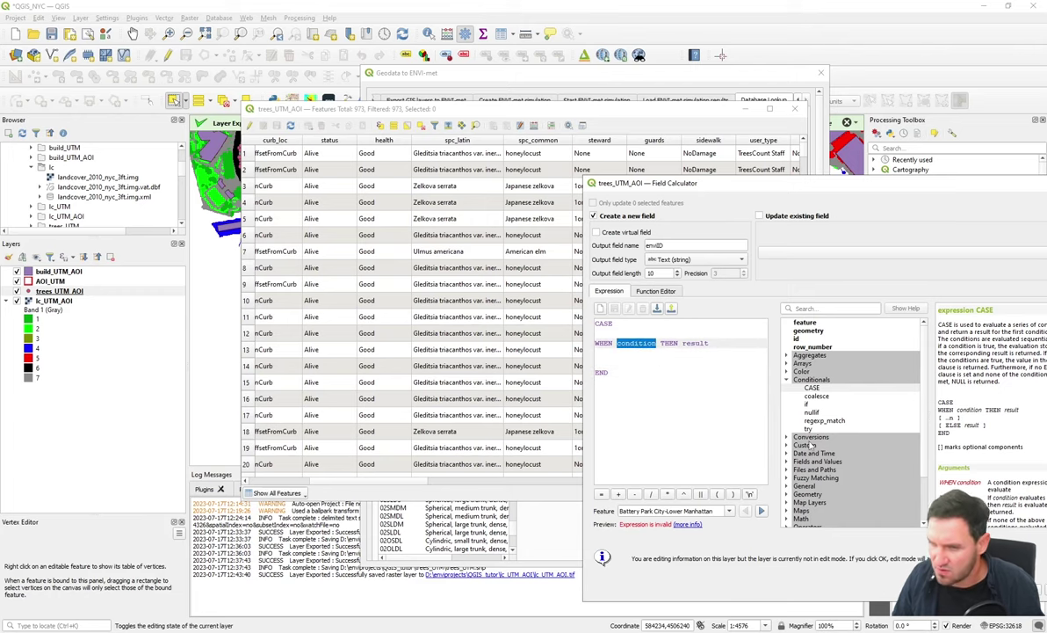
{"action": "left_click", "coordinate": [787, 461]}
{"action": "scroll", "coordinate": [848, 465], "scroll_direction": "down", "scroll_amount": 5}
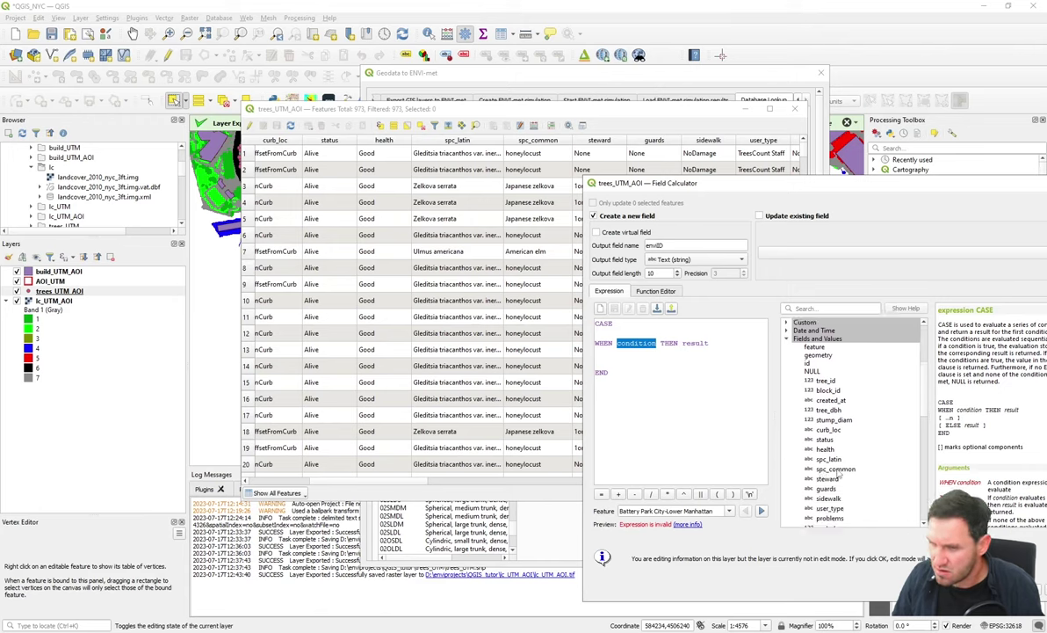
{"action": "double_click", "coordinate": [836, 469]}
{"action": "mouse_move", "coordinate": [678, 353]}
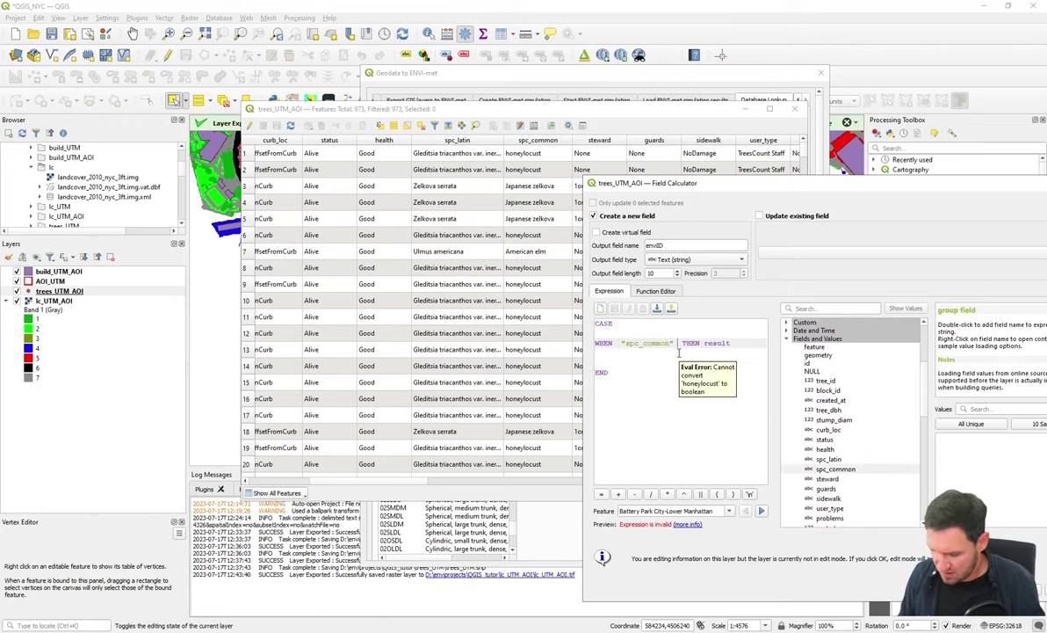
{"action": "type", "text": "LIKE"}
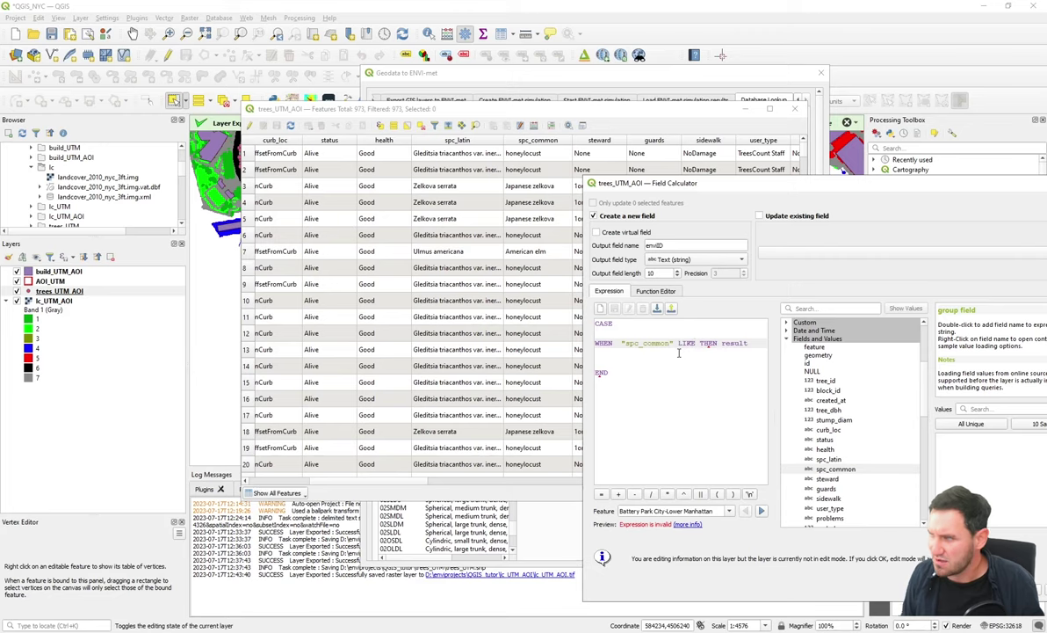
{"action": "type", "text": " '"}
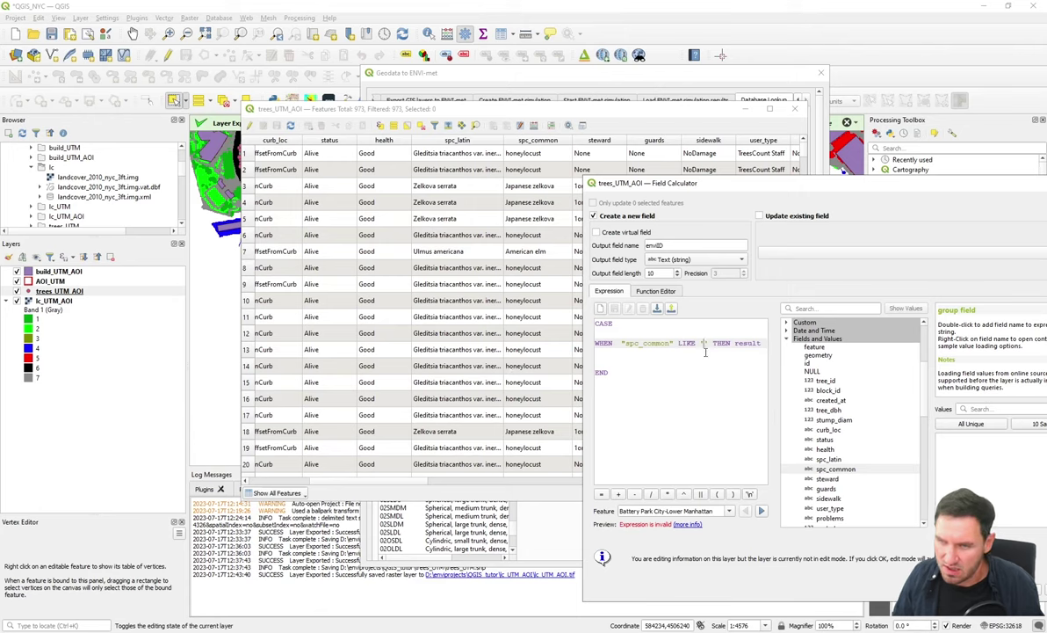
{"action": "type", "text": "oak"}
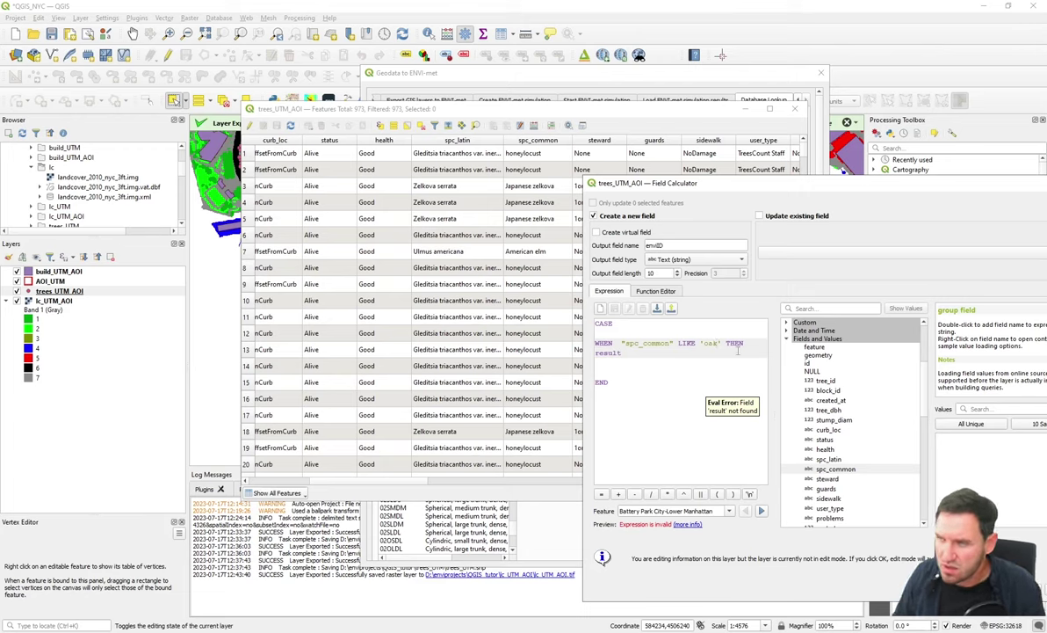
- Replace the result placeholder of the oak clause with the plant ID '020440'
{"action": "double_click", "coordinate": [606, 351]}
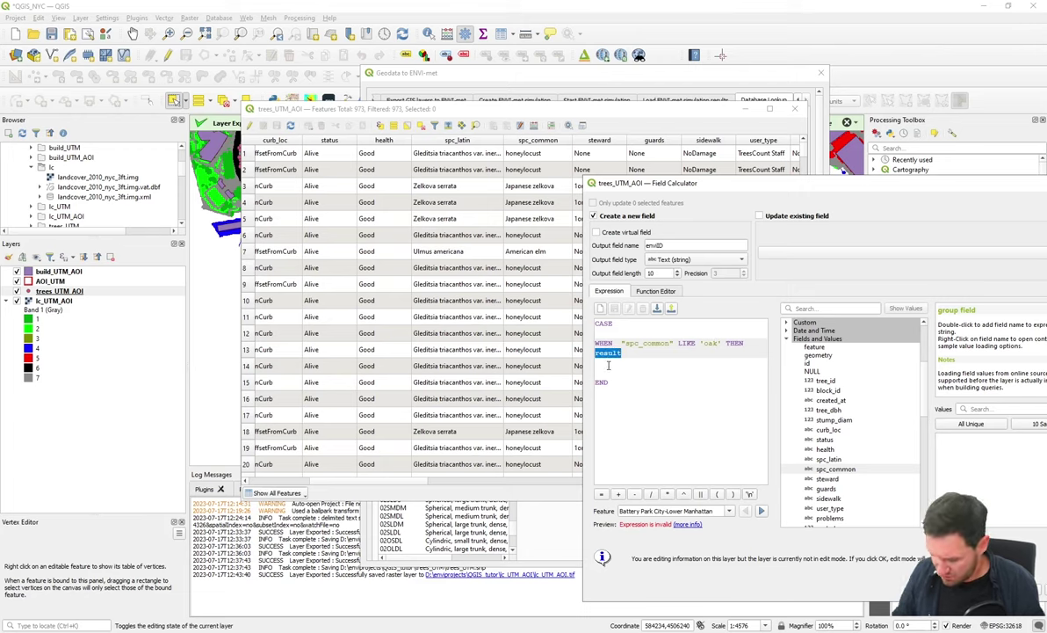
{"action": "type", "text": "''"}
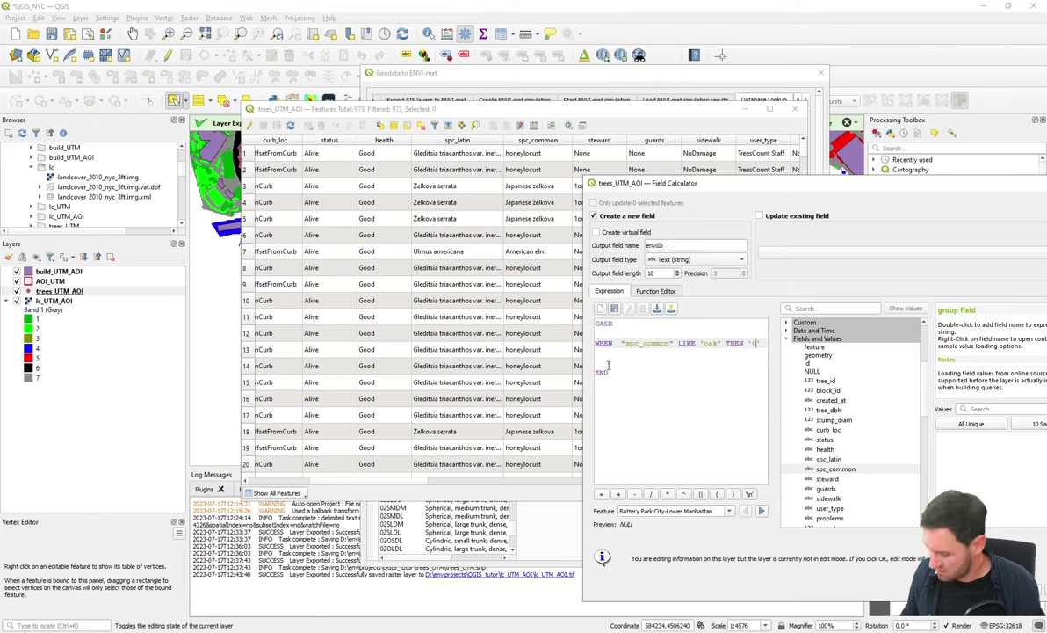
{"action": "type", "text": "Oa"}
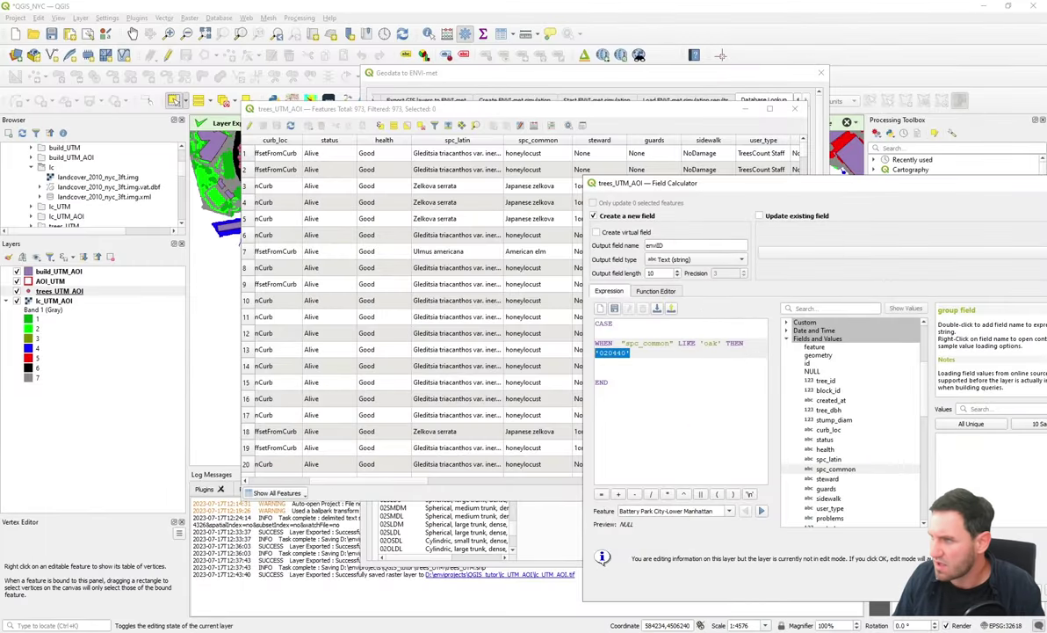
- Duplicate the oak WHEN clause on the line below it and change the copy's species to 'maple'
{"action": "left_click", "coordinate": [617, 364]}
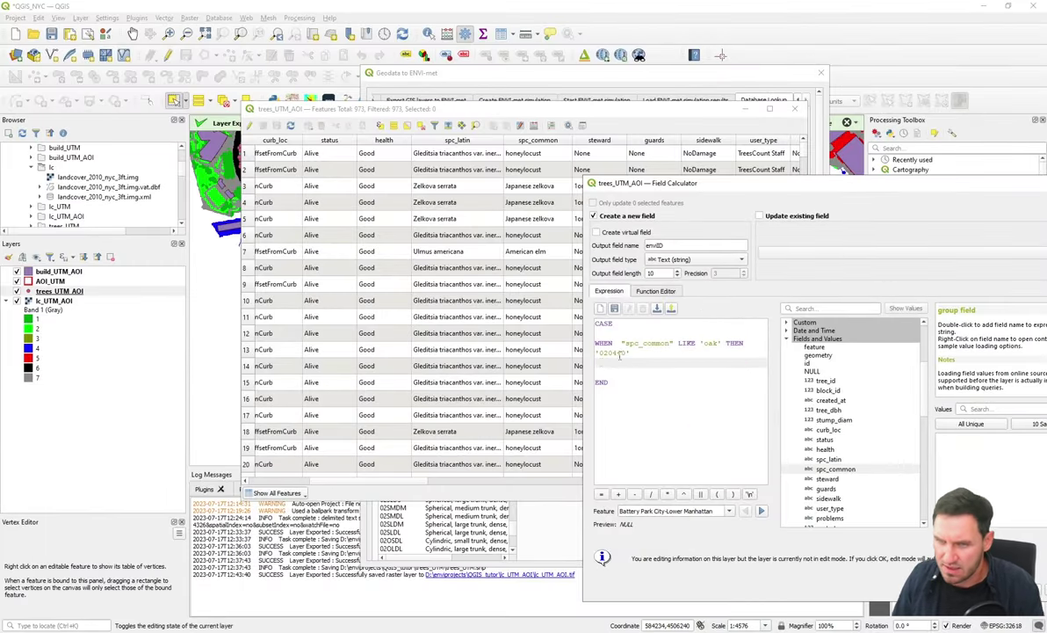
{"action": "left_click_drag", "start_coordinate": [619, 355], "coordinate": [567, 345]}
{"action": "key", "text": "ctrl+c"}
{"action": "key", "text": "BackSpace"}
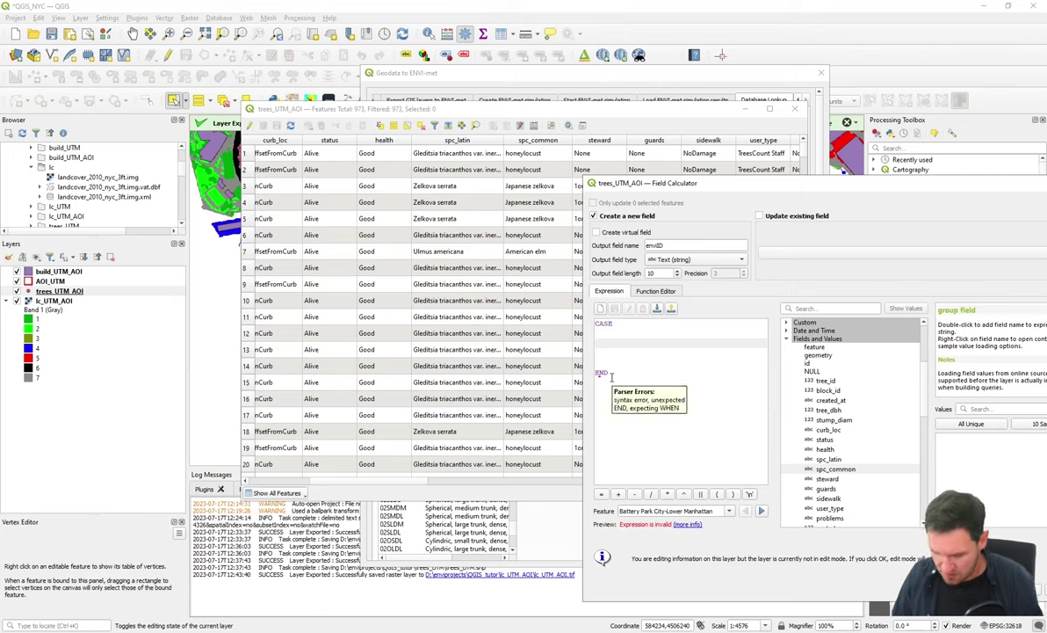
{"action": "key", "text": "ctrl+z"}
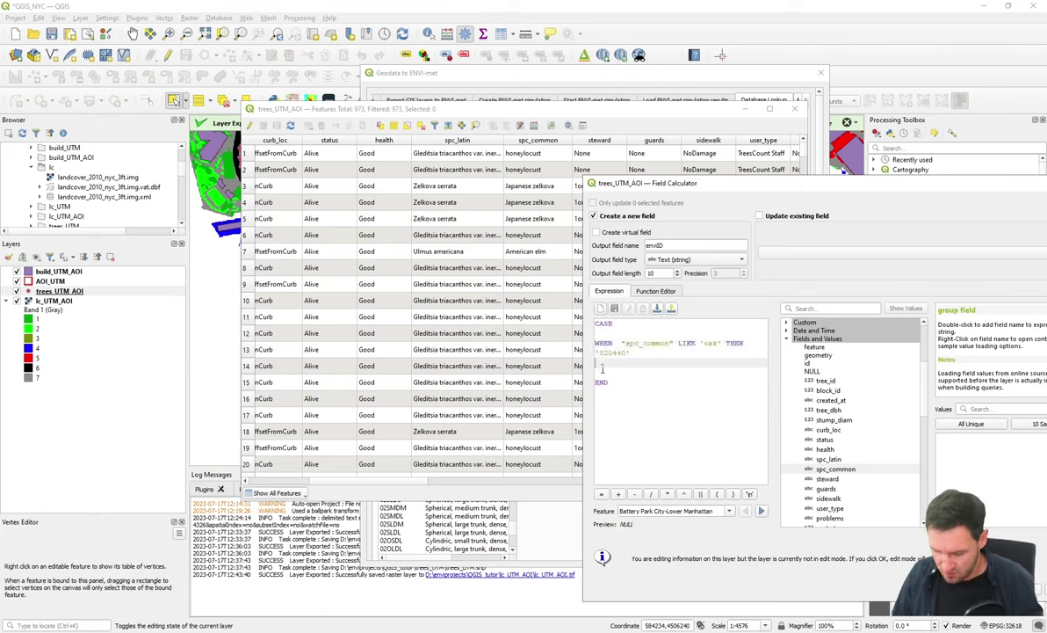
{"action": "key", "text": "ctrl+v"}
{"action": "double_click", "coordinate": [710, 362]}
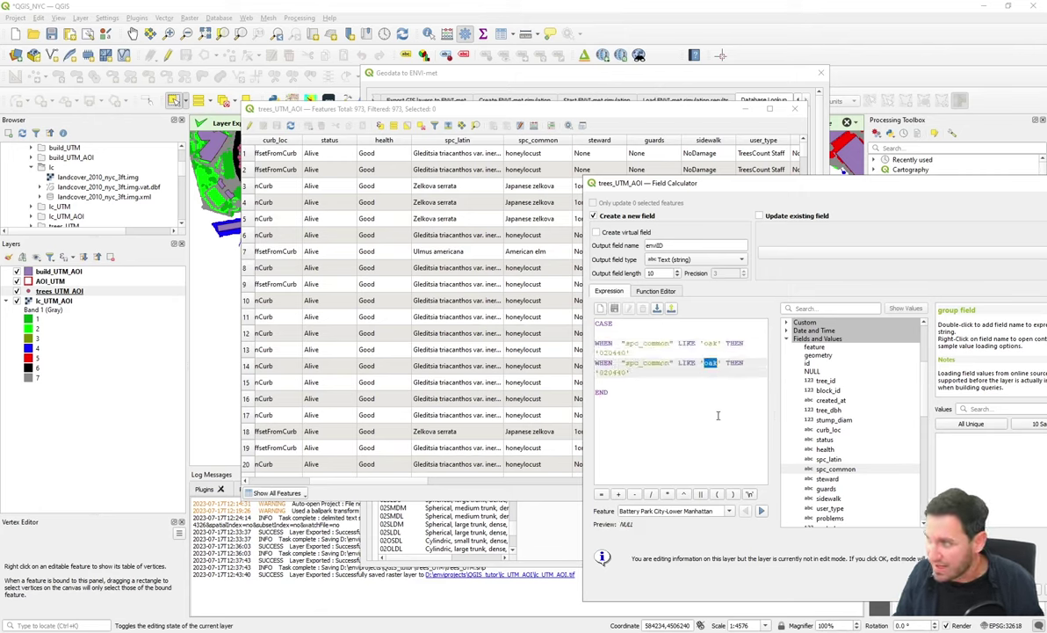
{"action": "type", "text": "maple"}
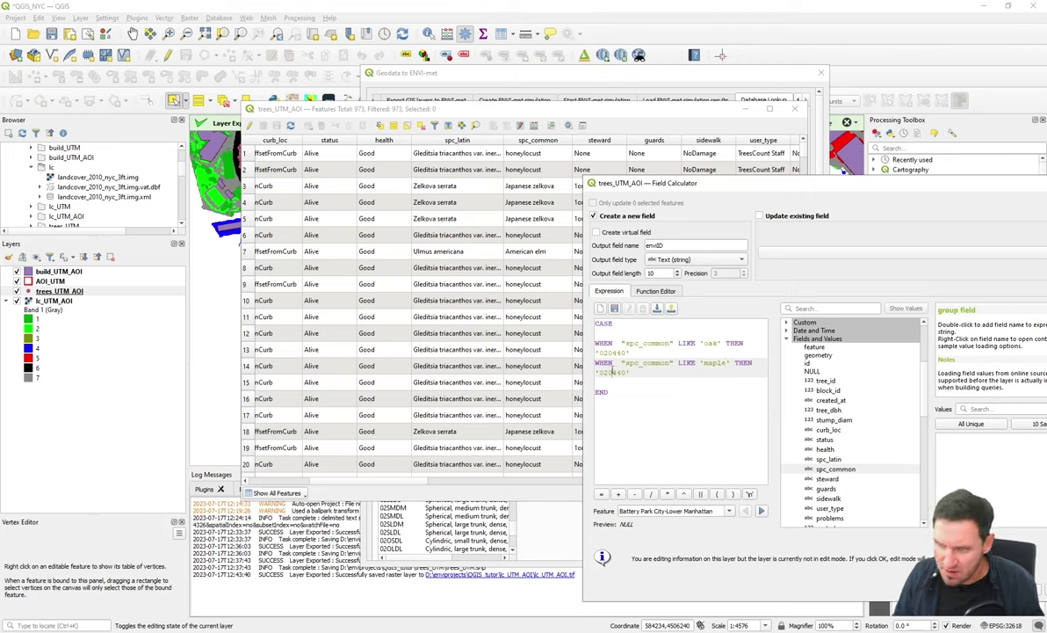
- Change the plant ID in the maple clause to '020020'
{"action": "left_click_drag", "start_coordinate": [612, 372], "coordinate": [621, 373]}
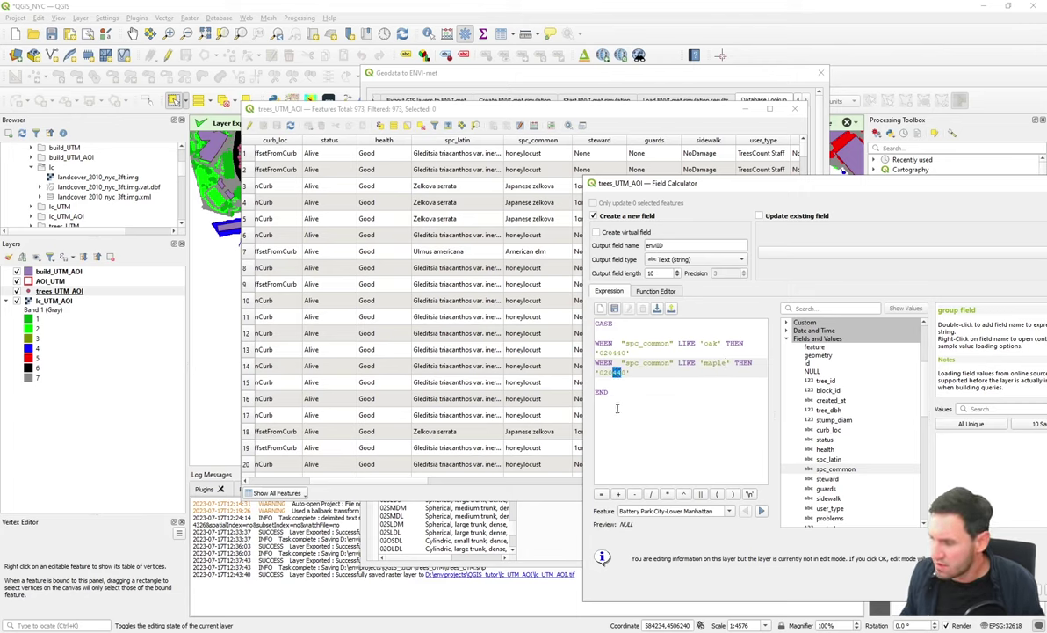
{"action": "type", "text": "32"}
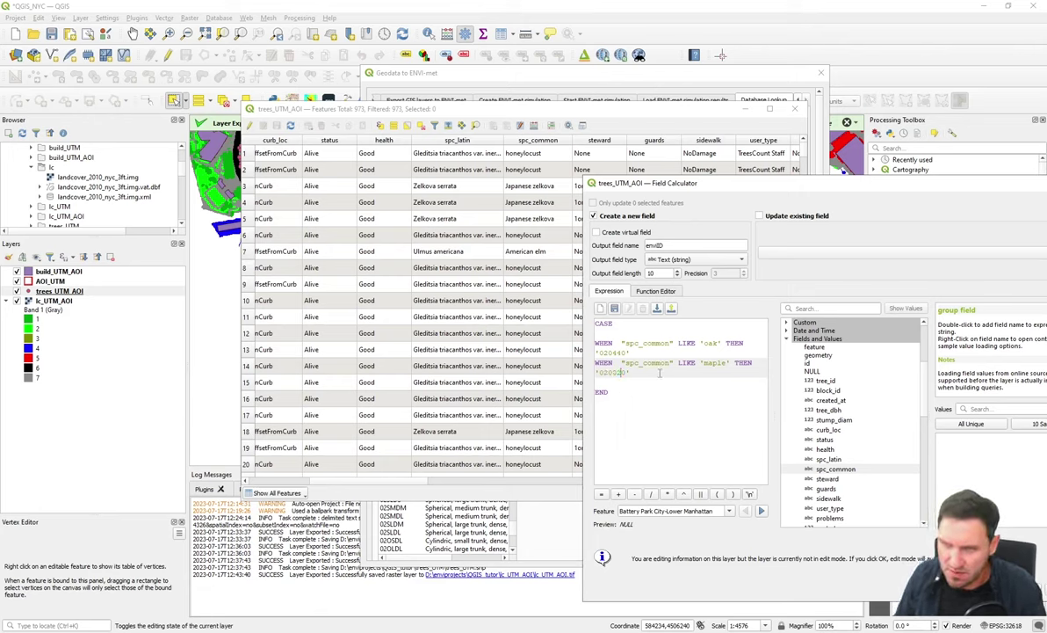
{"action": "left_click_drag", "start_coordinate": [663, 370], "coordinate": [580, 364]}
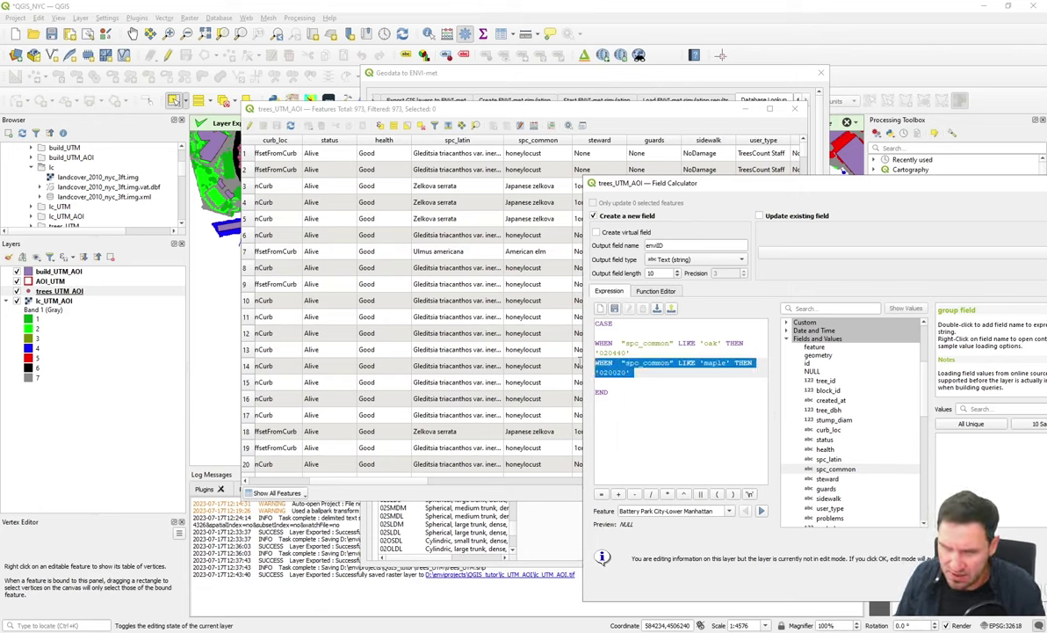
- Add an ELSE line to the CASE expression between the maple clause and END
{"action": "left_click", "coordinate": [621, 379]}
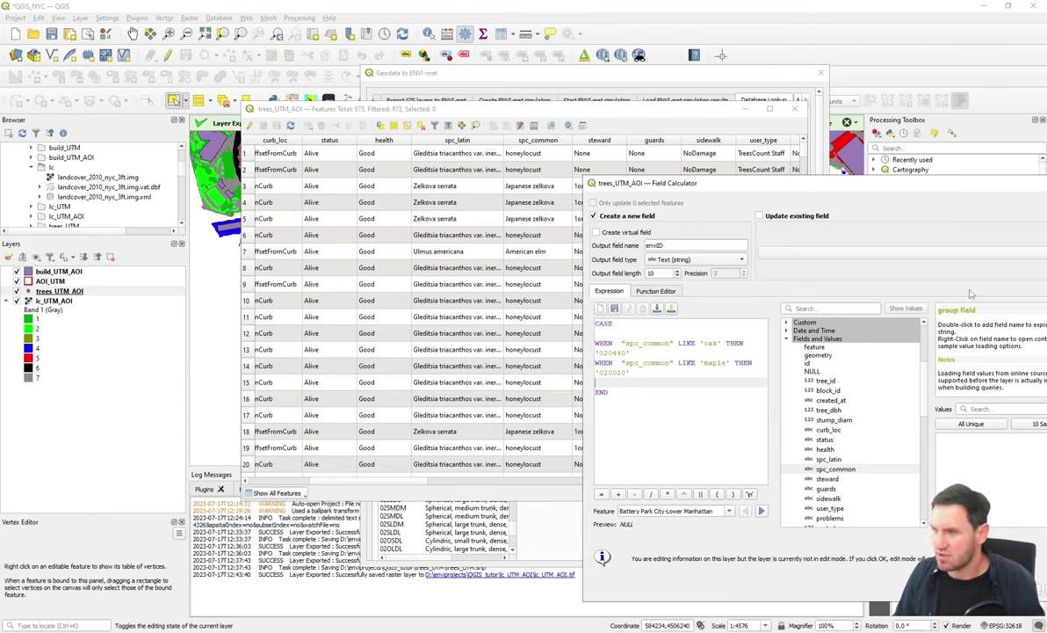
{"action": "type", "text": "WH"}
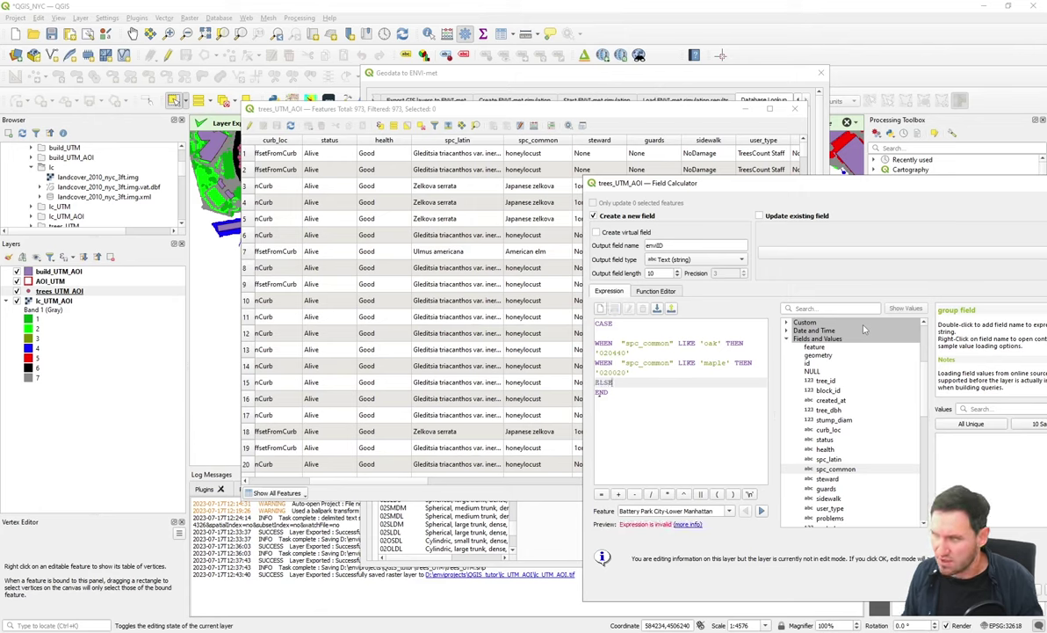
{"action": "key", "text": "Return"}
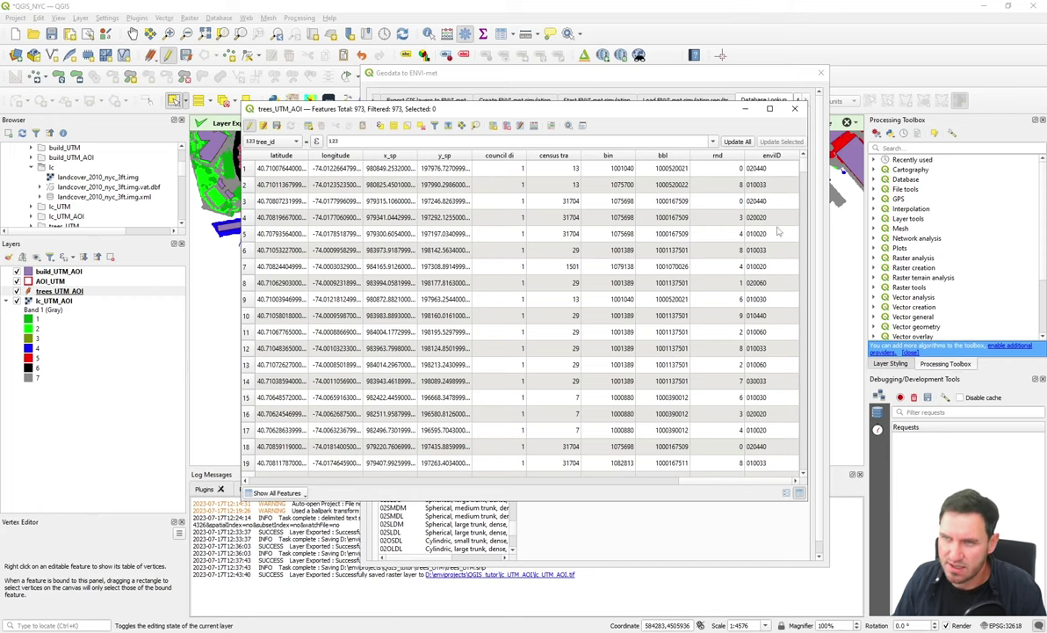
- Stop editing the trees_UTM_AOI layer and save the changes with its envilD plant ID field
{"action": "left_click", "coordinate": [250, 126]}
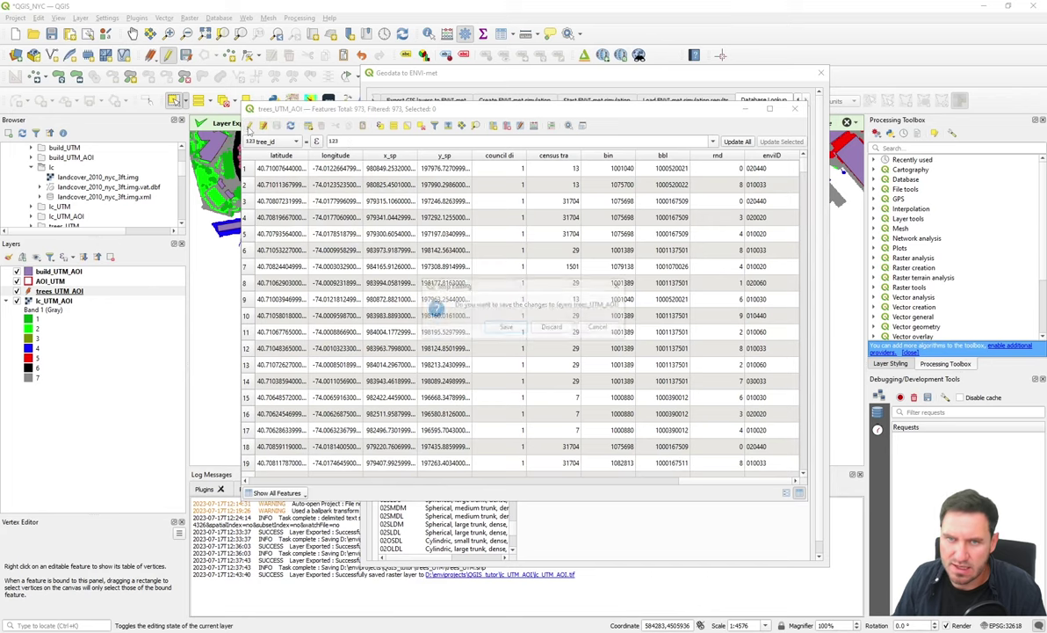
{"action": "left_click", "coordinate": [508, 326]}
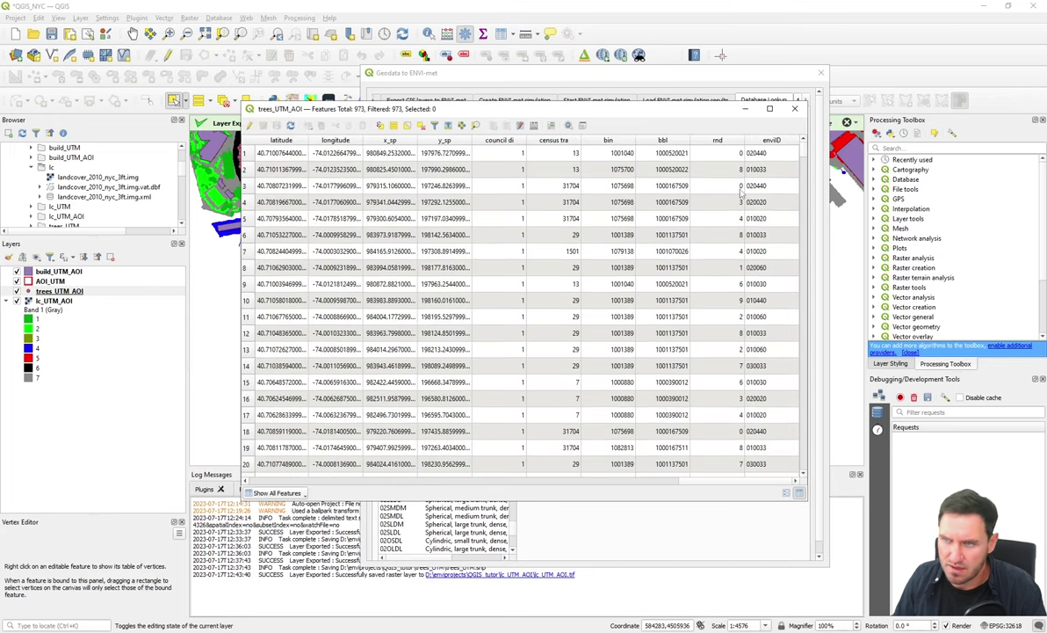
- Close the trees_UTM_AOI attribute table and leave the Geodata to ENVI-met window to return to the map
{"action": "left_click", "coordinate": [795, 111]}
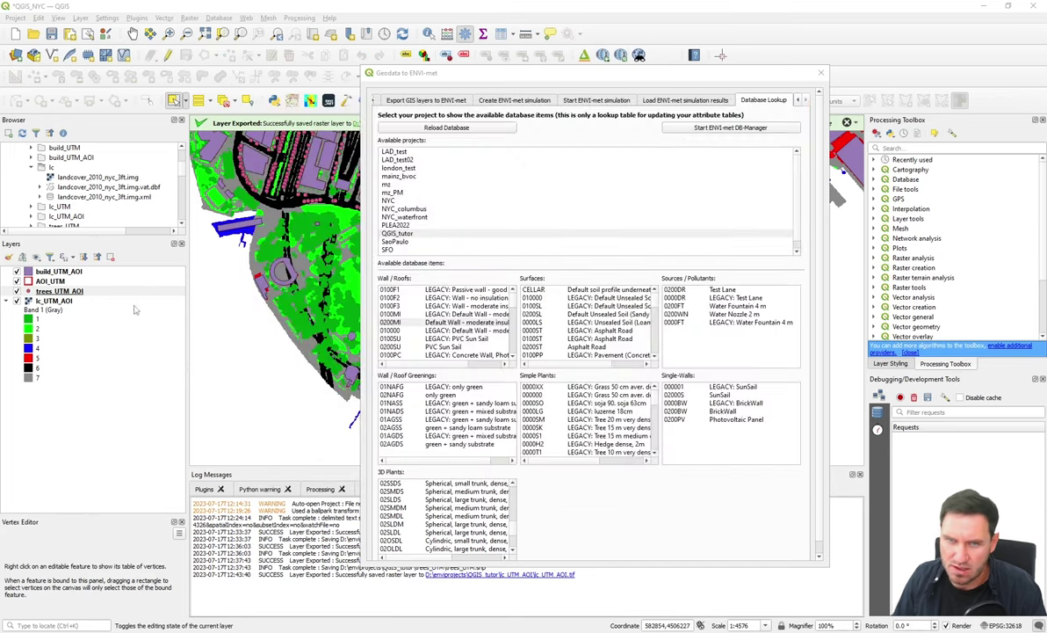
{"action": "left_click", "coordinate": [730, 45]}
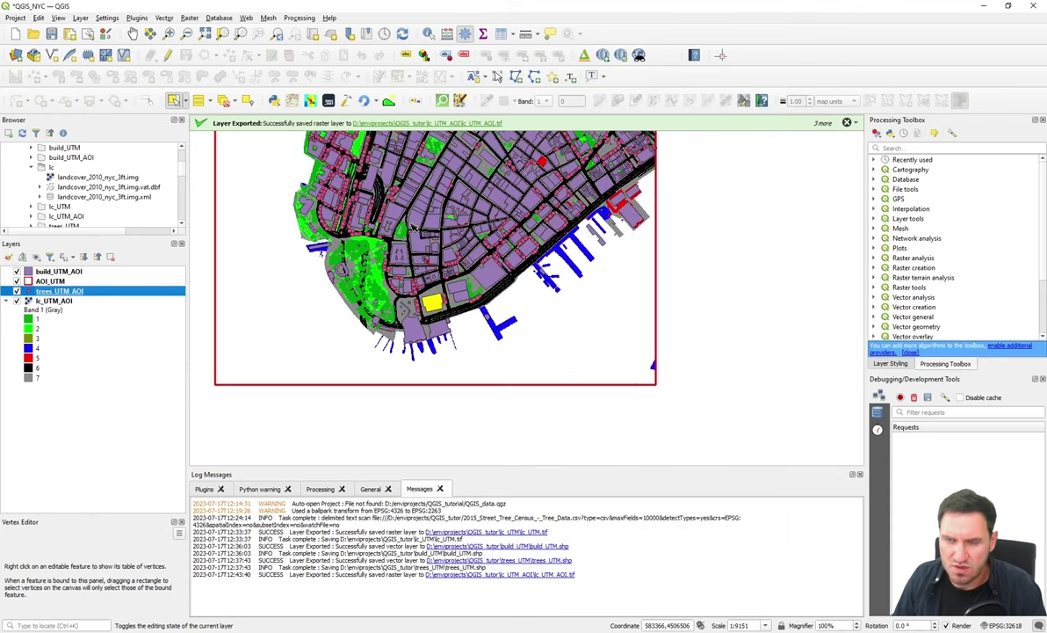
{"action": "left_click_drag", "start_coordinate": [383, 212], "coordinate": [410, 291]}
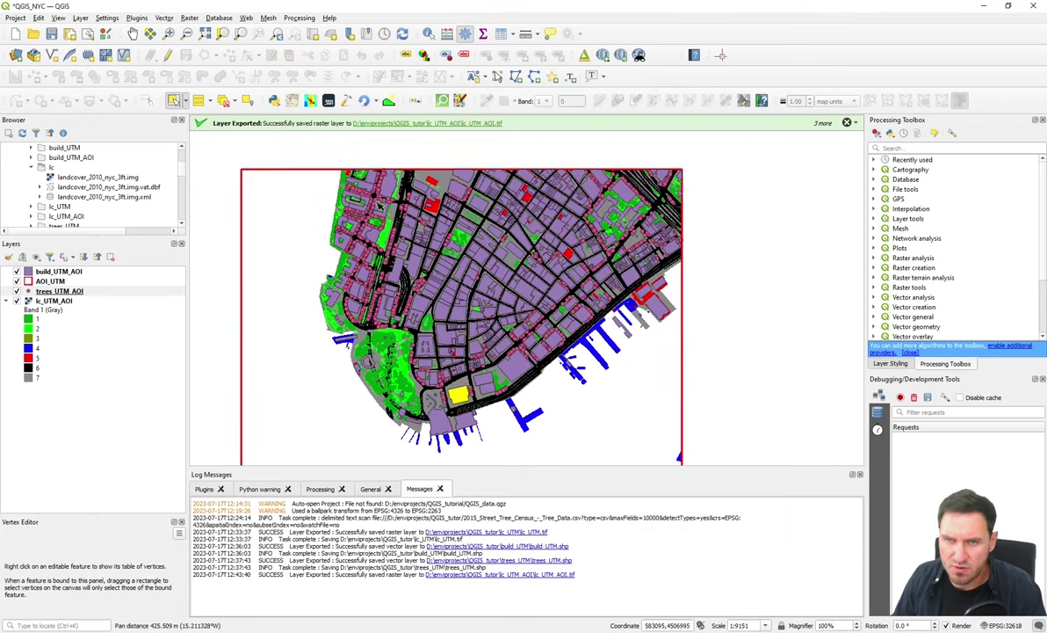
- Style the trees_UTM_AOI layer with categorized symbols classified by the enviID field, using random colors
{"action": "left_click", "coordinate": [59, 291]}
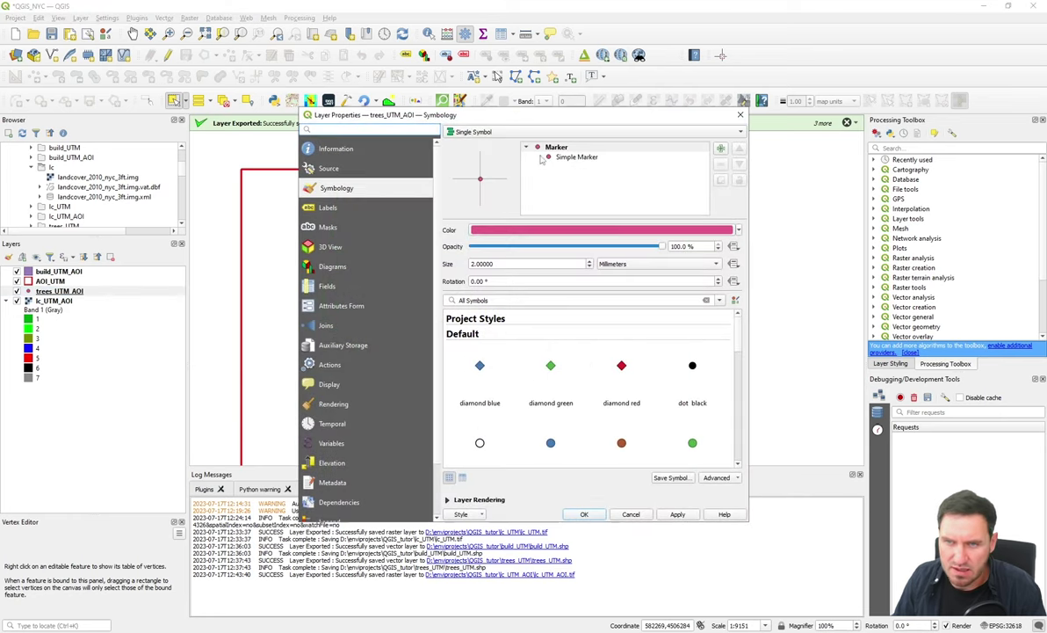
{"action": "left_click", "coordinate": [562, 130]}
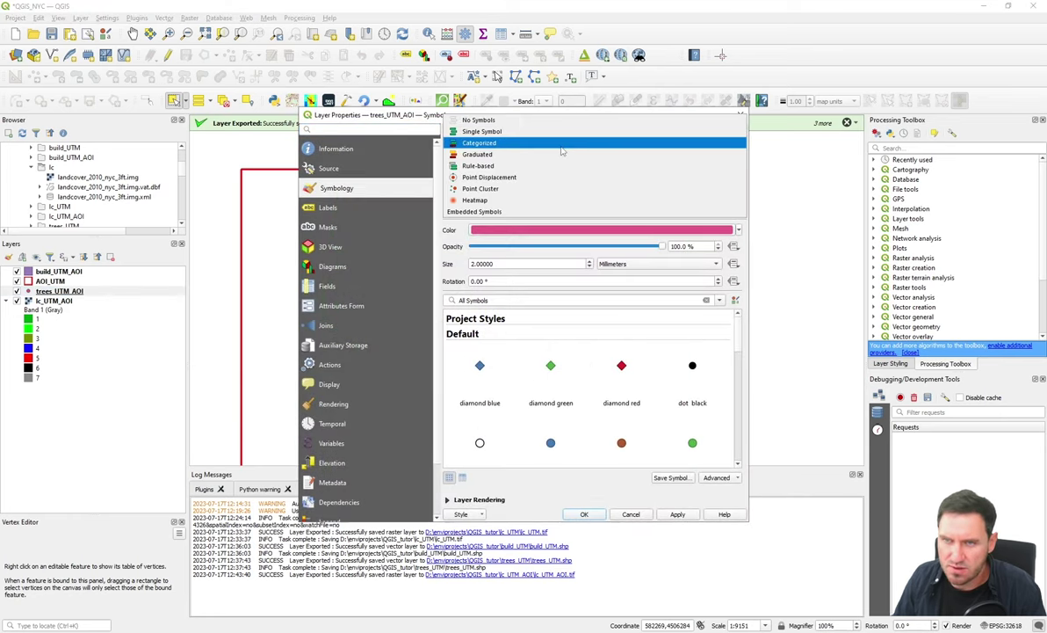
{"action": "left_click", "coordinate": [561, 146]}
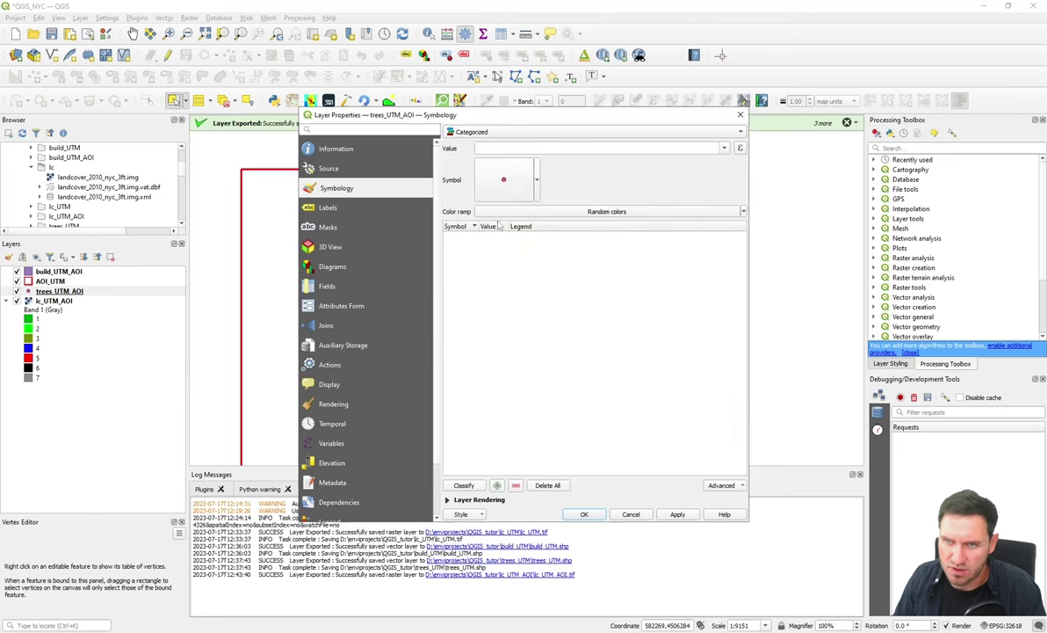
{"action": "left_click", "coordinate": [465, 485]}
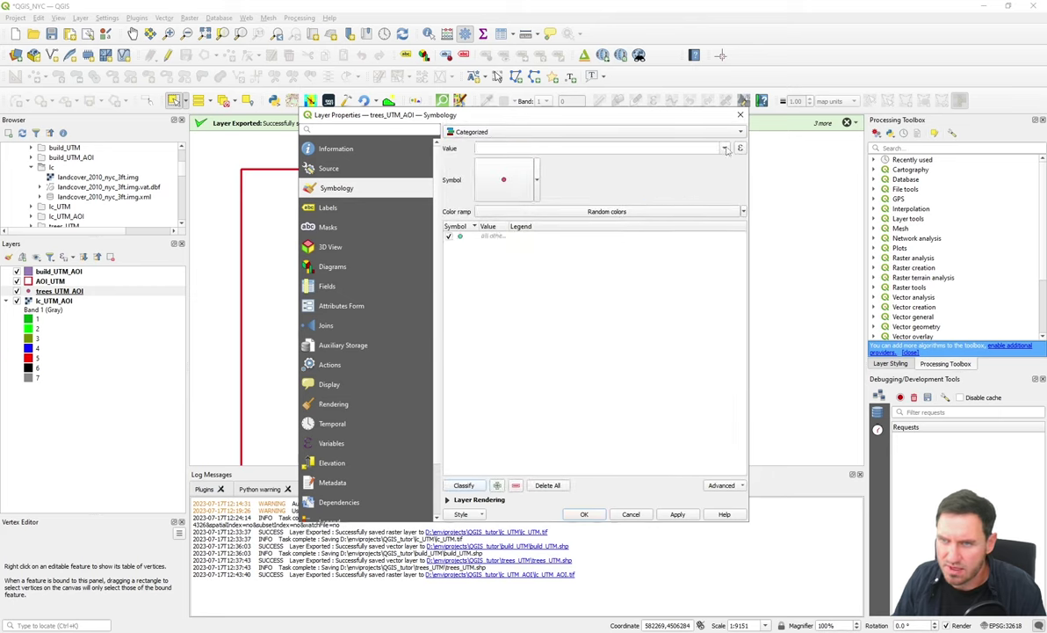
{"action": "left_click", "coordinate": [677, 147]}
{"action": "scroll", "coordinate": [572, 229], "scroll_direction": "down", "scroll_amount": 12}
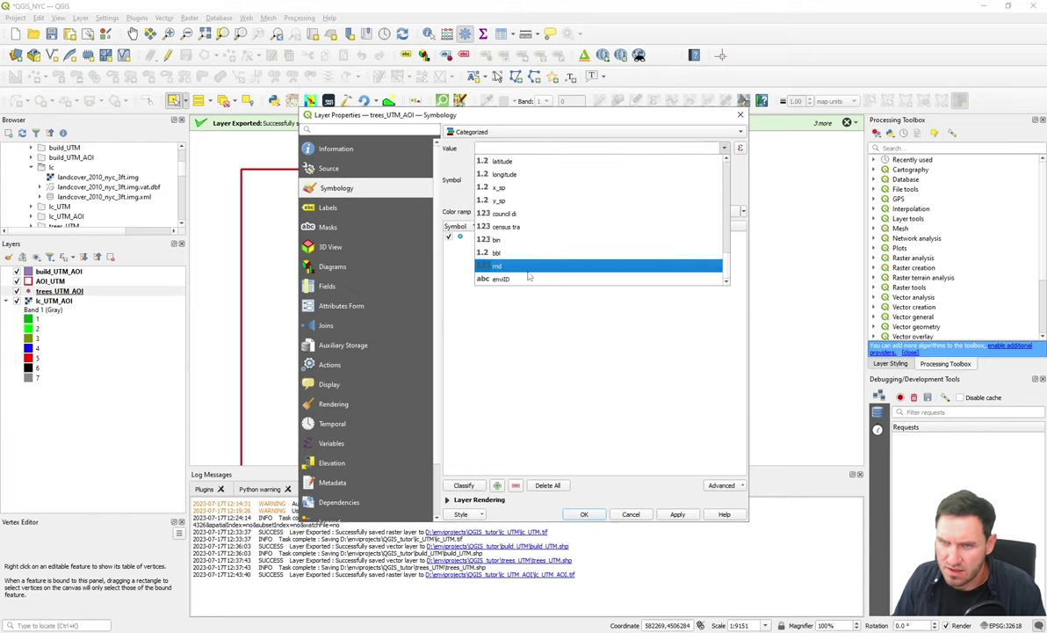
{"action": "left_click", "coordinate": [515, 279]}
{"action": "left_click", "coordinate": [464, 485]}
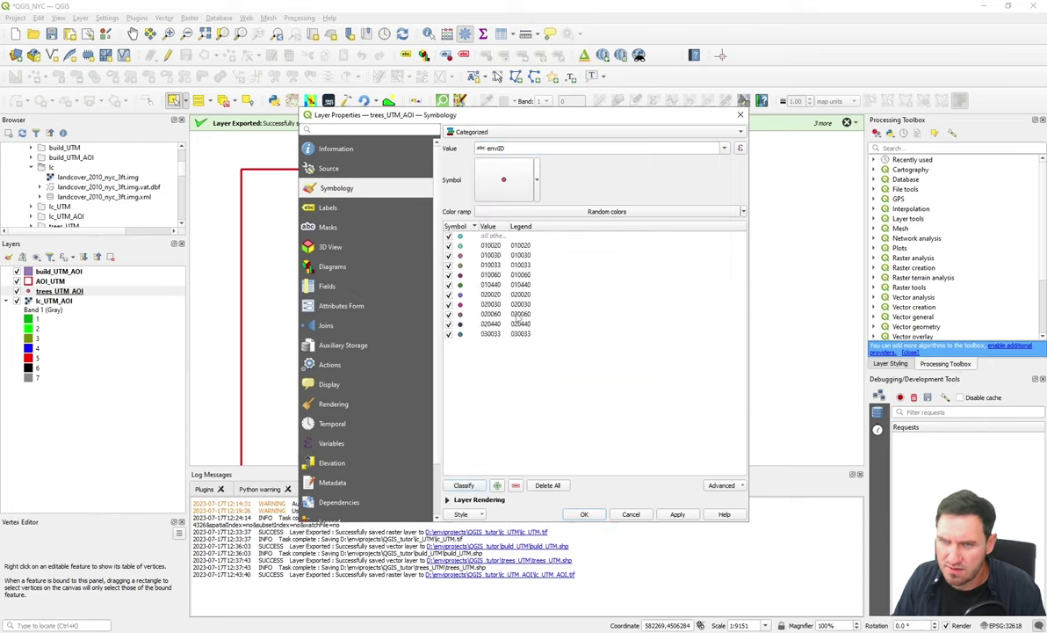
{"action": "left_click", "coordinate": [585, 514]}
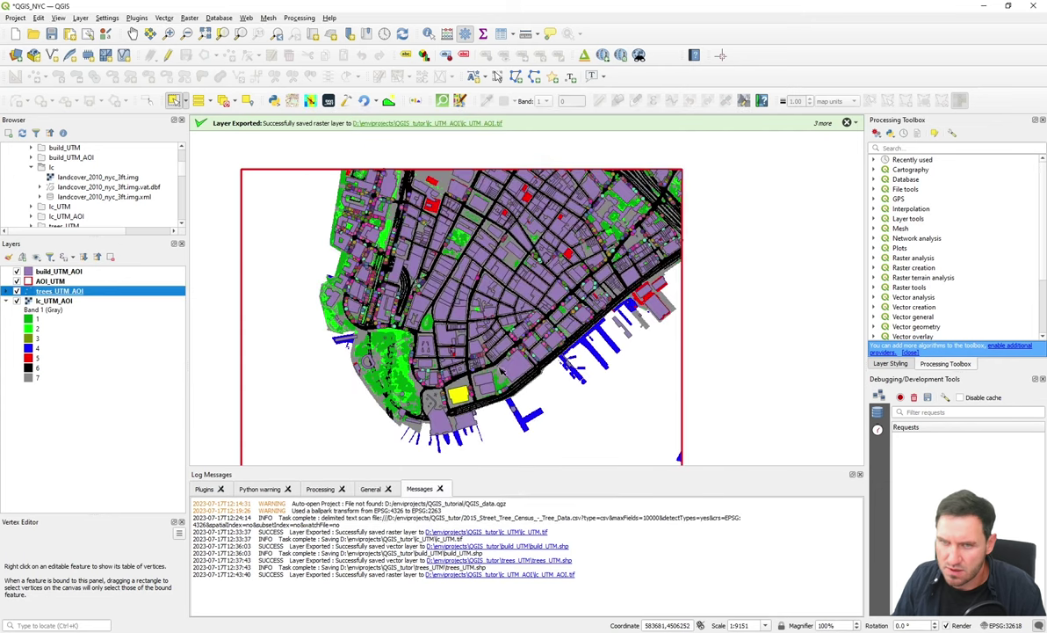
- Hide the lc_UTM_AOI land cover to examine the categorized trees, then show it again and inspect the park area
{"action": "left_click", "coordinate": [16, 300]}
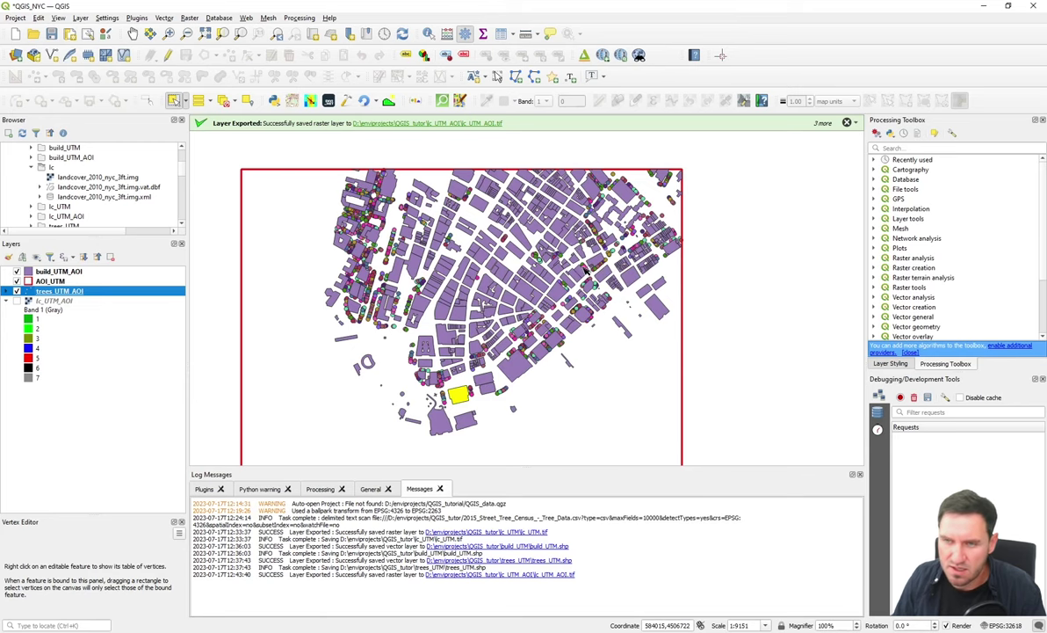
{"action": "scroll", "coordinate": [615, 268], "scroll_direction": "up", "scroll_amount": 1}
{"action": "scroll", "coordinate": [448, 334], "scroll_direction": "down", "scroll_amount": 1}
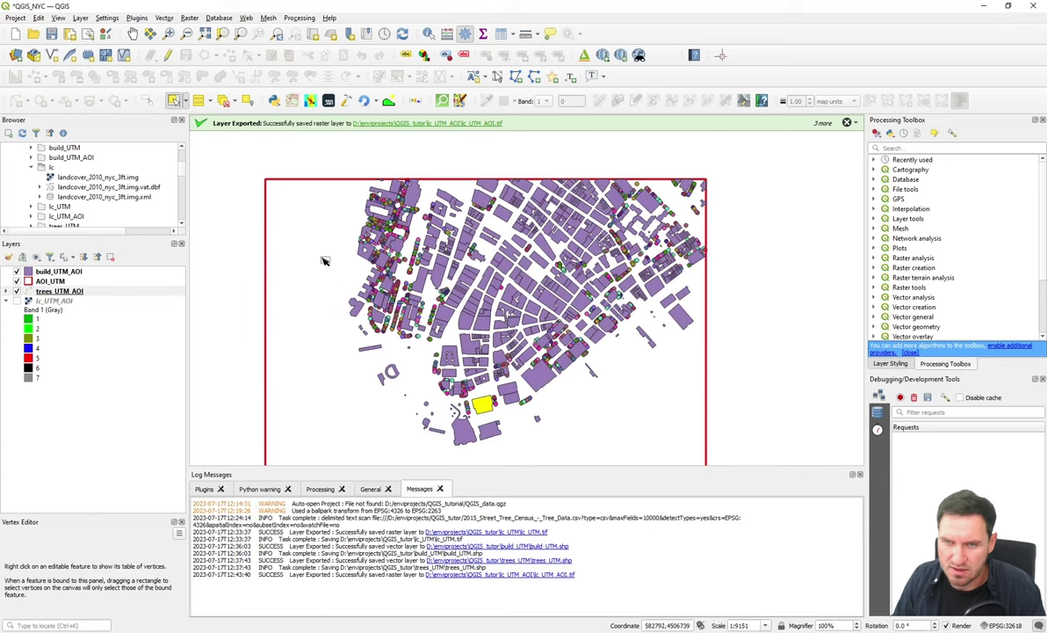
{"action": "left_click", "coordinate": [17, 301]}
{"action": "scroll", "coordinate": [428, 339], "scroll_direction": "up", "scroll_amount": 1}
{"action": "scroll", "coordinate": [413, 343], "scroll_direction": "down", "scroll_amount": 1}
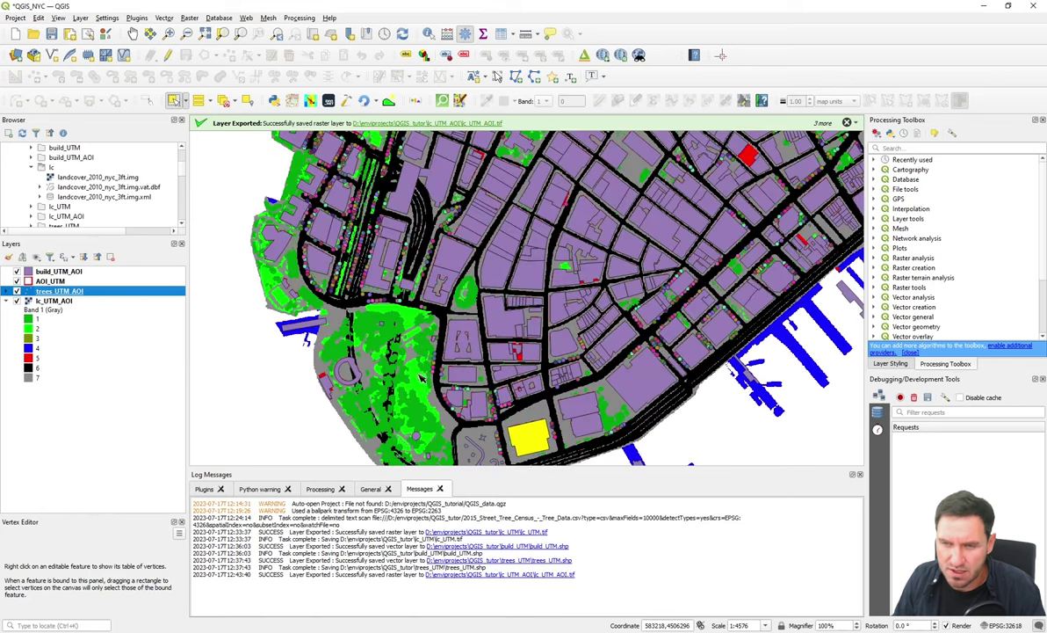
{"action": "left_click_drag", "start_coordinate": [475, 351], "coordinate": [455, 294]}
{"action": "scroll", "coordinate": [393, 294], "scroll_direction": "up", "scroll_amount": 1}
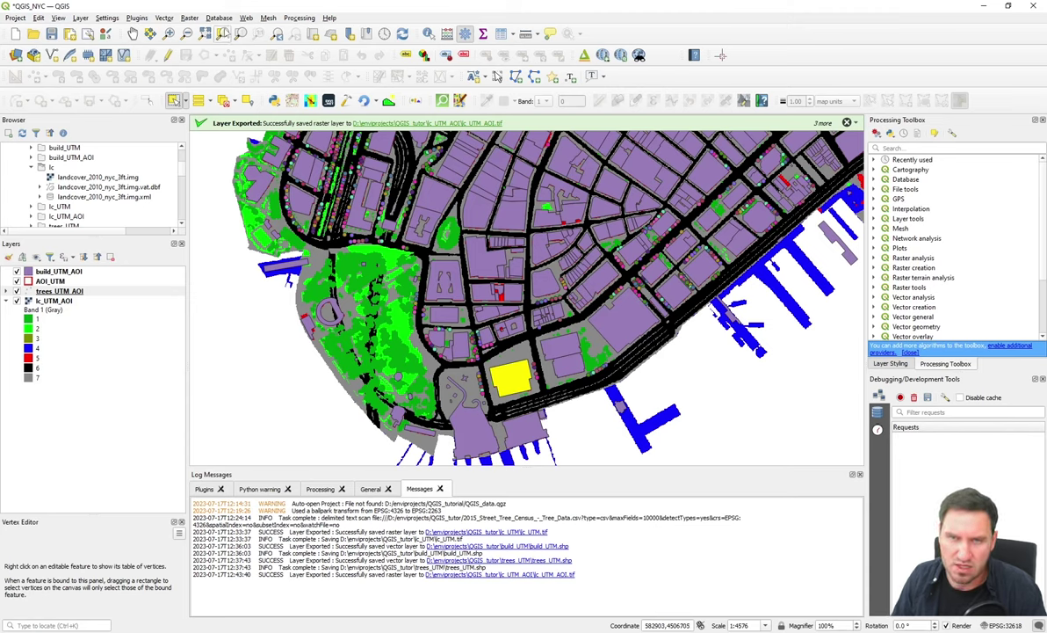
- Add the Google Satellite basemap from QuickMapServices and hide the lc_UTM_AOI layer
{"action": "left_click", "coordinate": [189, 18]}
{"action": "mouse_move", "coordinate": [246, 18]}
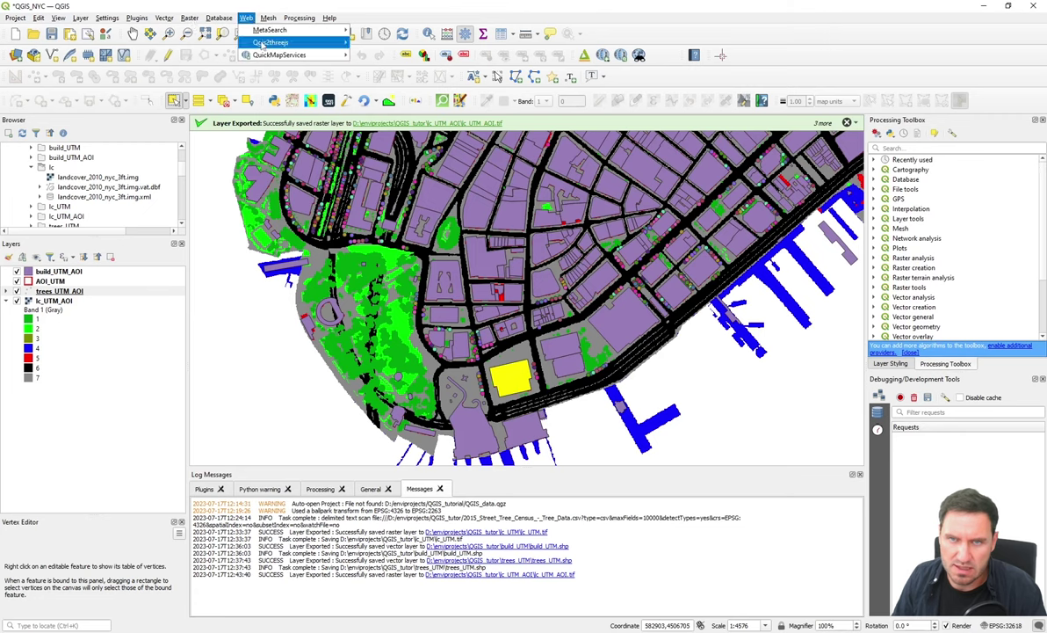
{"action": "mouse_move", "coordinate": [281, 54]}
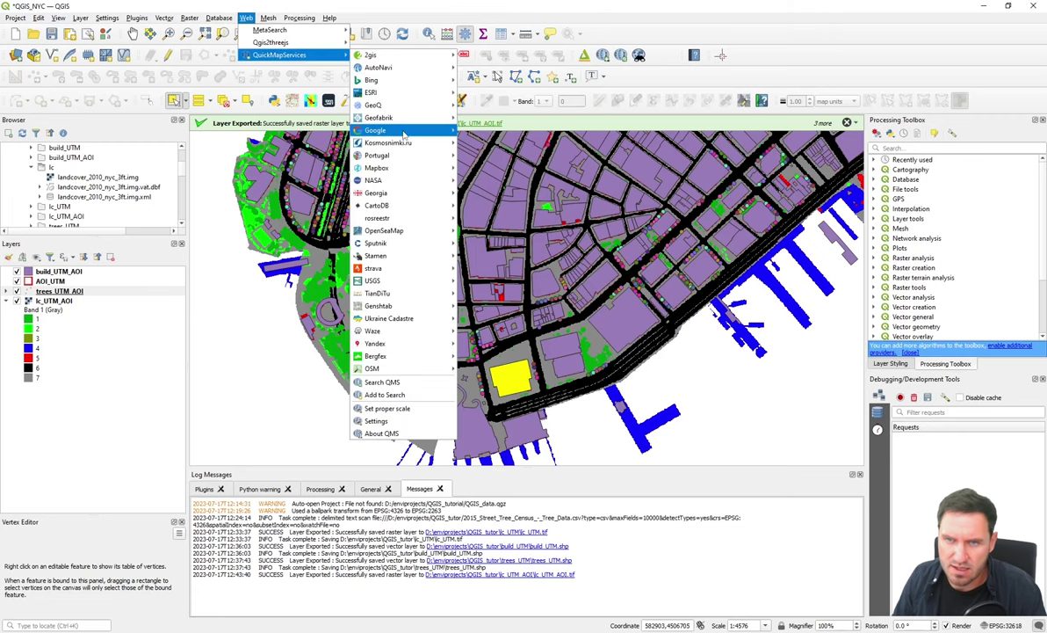
{"action": "mouse_move", "coordinate": [404, 133]}
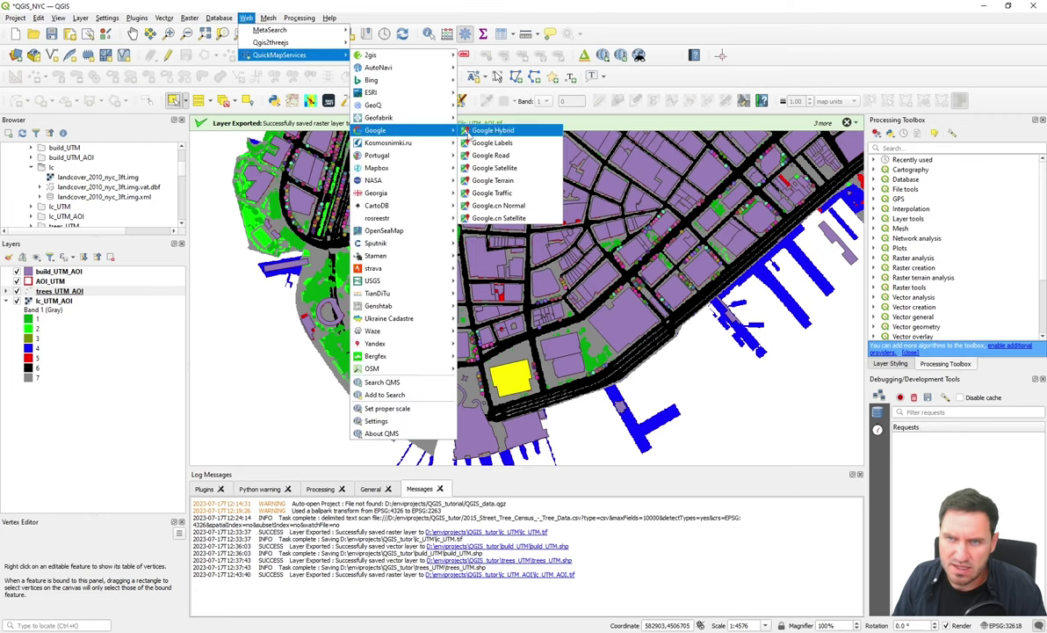
{"action": "left_click", "coordinate": [494, 168]}
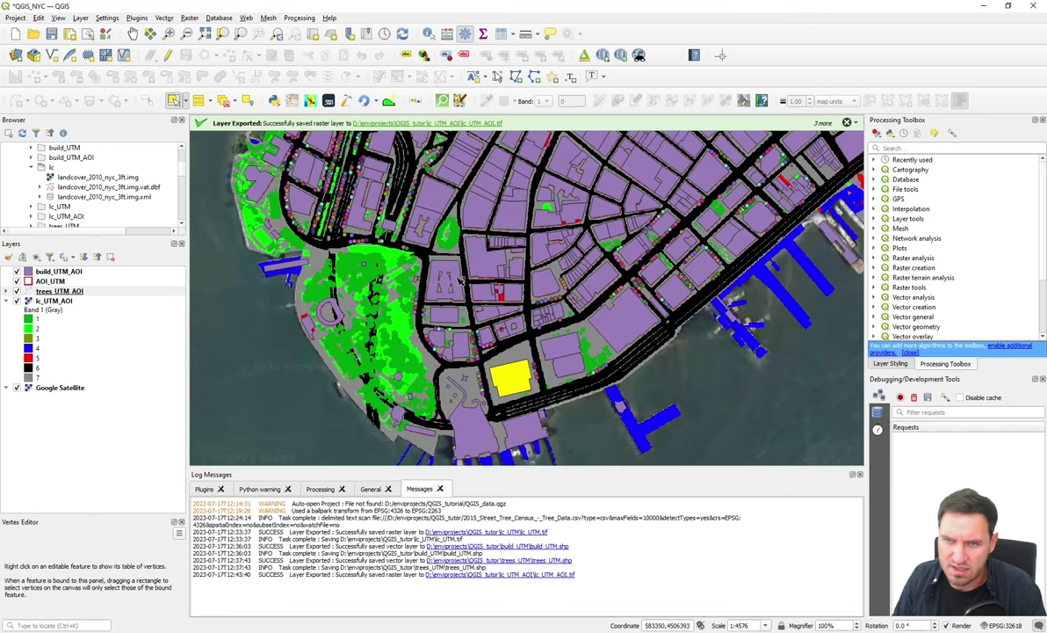
{"action": "left_click", "coordinate": [18, 303]}
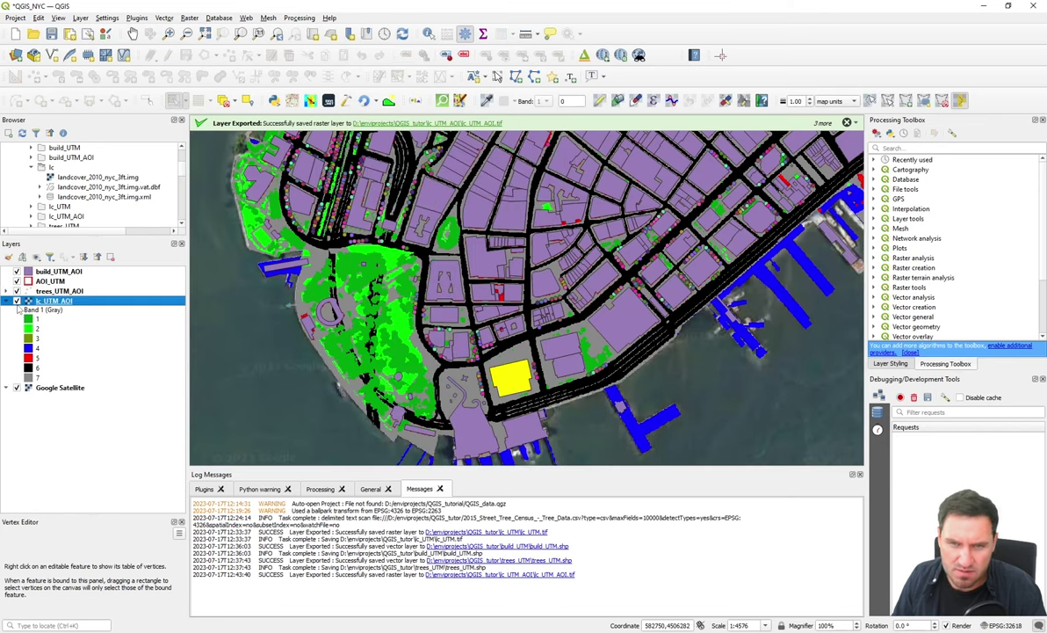
{"action": "left_click", "coordinate": [16, 301]}
- Compare the satellite imagery with the tree points in the waterfront park and surrounding streets
{"action": "scroll", "coordinate": [406, 274], "scroll_direction": "up", "scroll_amount": 2}
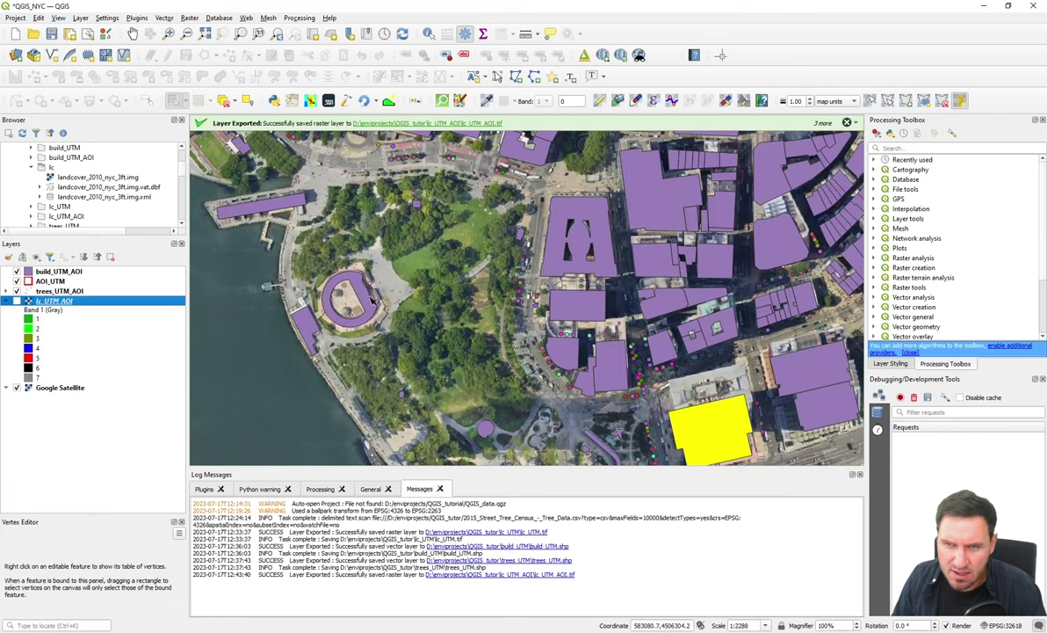
{"action": "scroll", "coordinate": [406, 275], "scroll_direction": "down", "scroll_amount": 2}
{"action": "scroll", "coordinate": [501, 332], "scroll_direction": "up", "scroll_amount": 2}
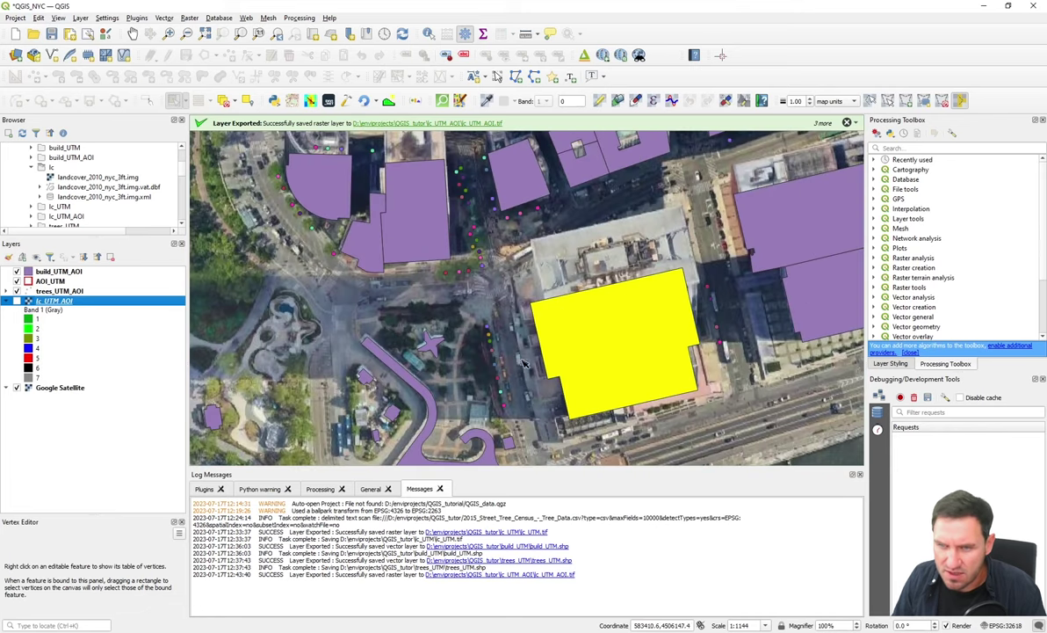
{"action": "scroll", "coordinate": [419, 328], "scroll_direction": "down", "scroll_amount": 1}
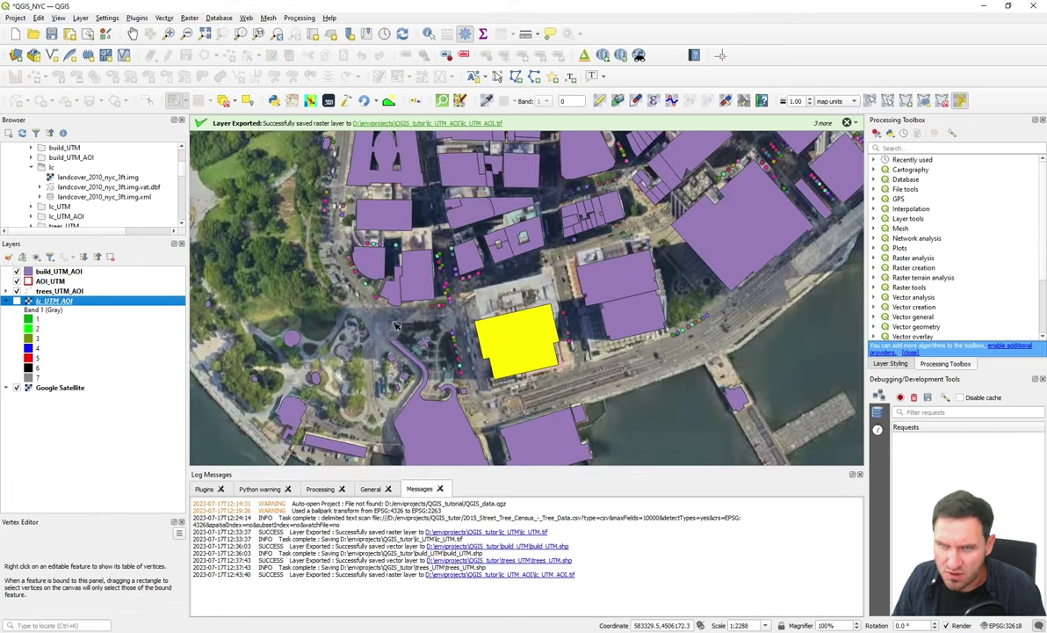
{"action": "scroll", "coordinate": [349, 268], "scroll_direction": "up", "scroll_amount": 1}
{"action": "scroll", "coordinate": [289, 290], "scroll_direction": "down", "scroll_amount": 1}
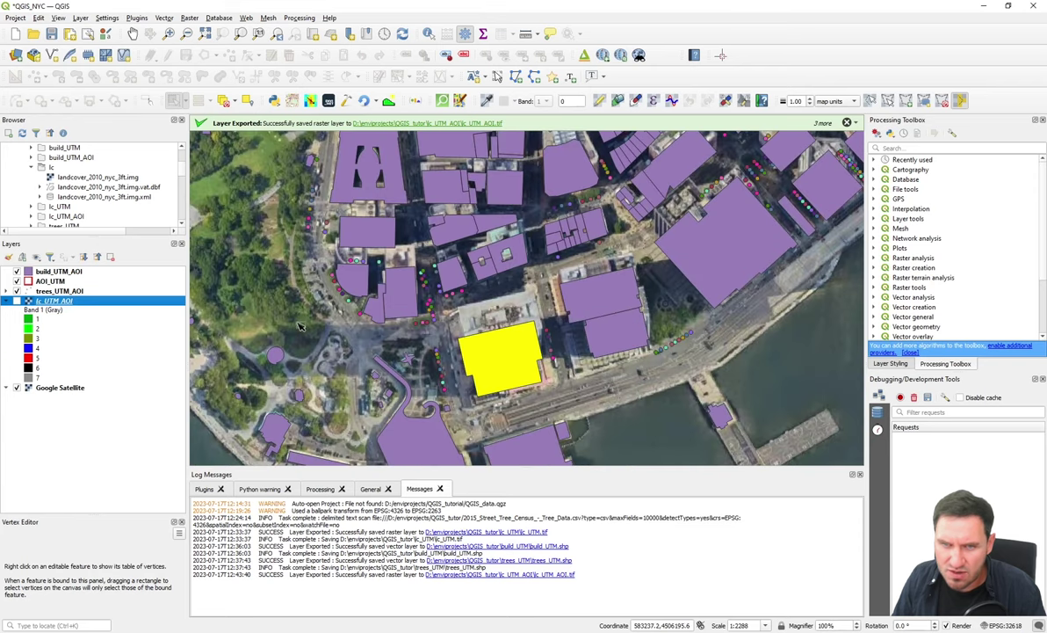
{"action": "left_click_drag", "start_coordinate": [279, 300], "coordinate": [551, 340]}
{"action": "scroll", "coordinate": [518, 325], "scroll_direction": "down", "scroll_amount": 1}
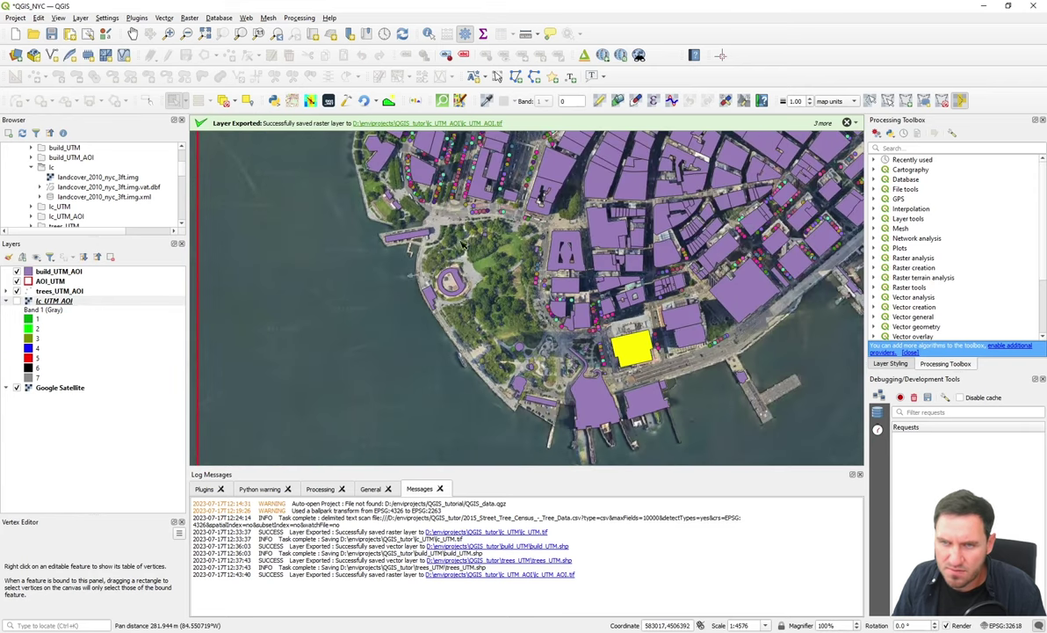
{"action": "scroll", "coordinate": [475, 238], "scroll_direction": "up", "scroll_amount": 1}
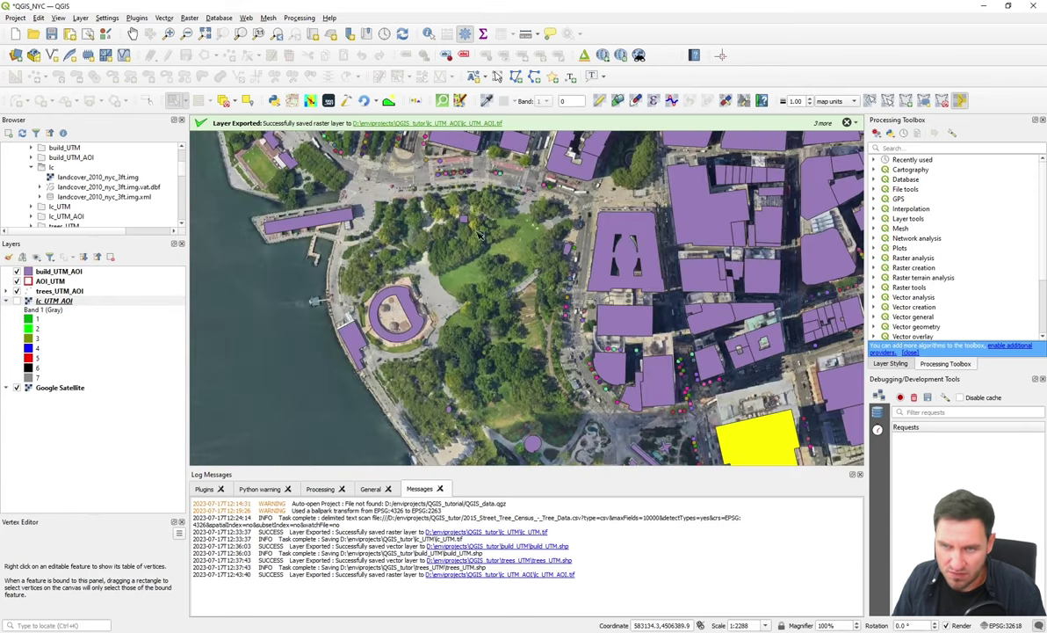
{"action": "scroll", "coordinate": [481, 290], "scroll_direction": "down", "scroll_amount": 1}
{"action": "left_click_drag", "start_coordinate": [494, 284], "coordinate": [448, 278]}
{"action": "scroll", "coordinate": [448, 277], "scroll_direction": "up", "scroll_amount": 1}
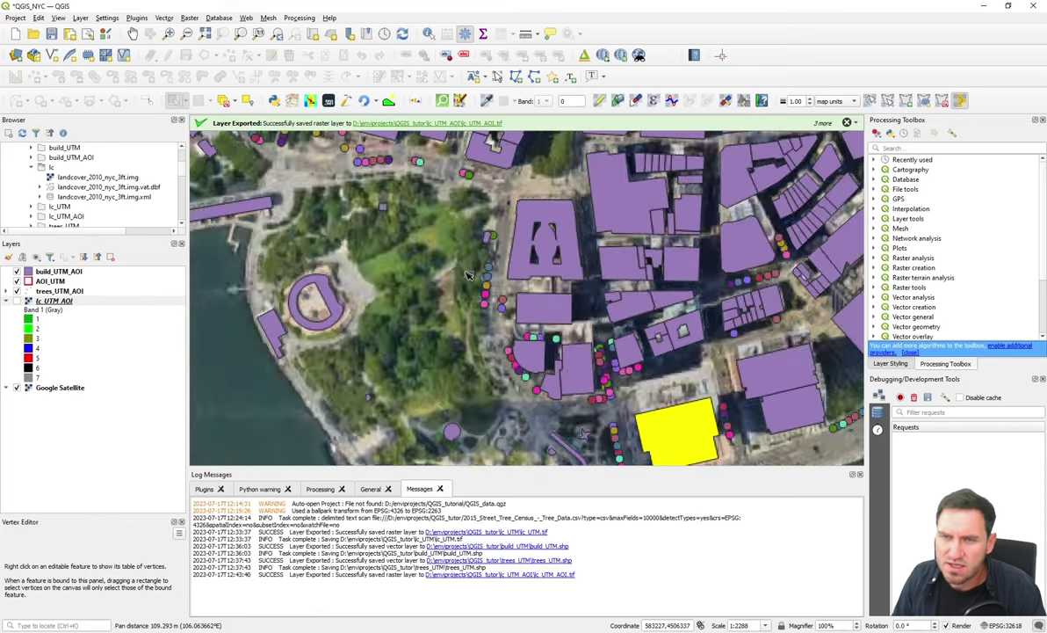
- Start editing trees_UTM_AOI and add point features over the tree canopy beside the park's upper lawn
{"action": "left_click", "coordinate": [49, 292]}
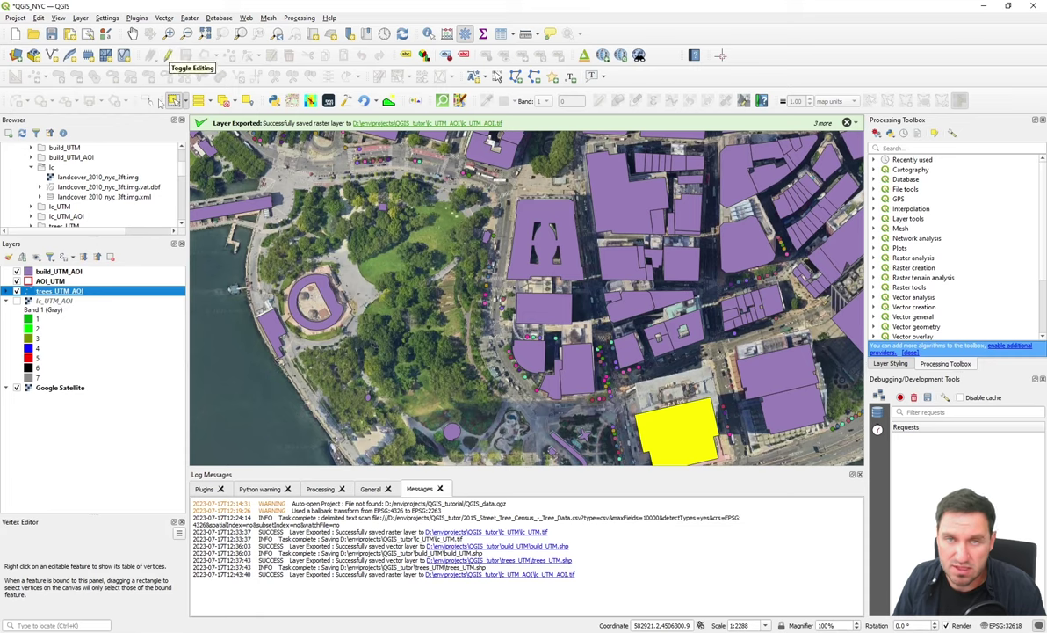
{"action": "left_click", "coordinate": [167, 56]}
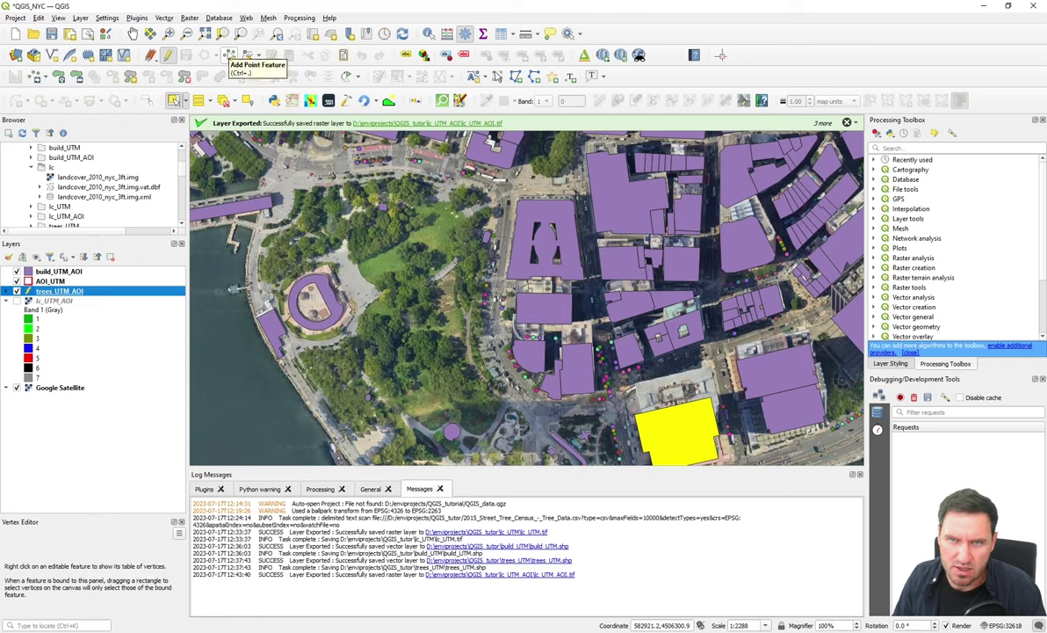
{"action": "left_click", "coordinate": [229, 56]}
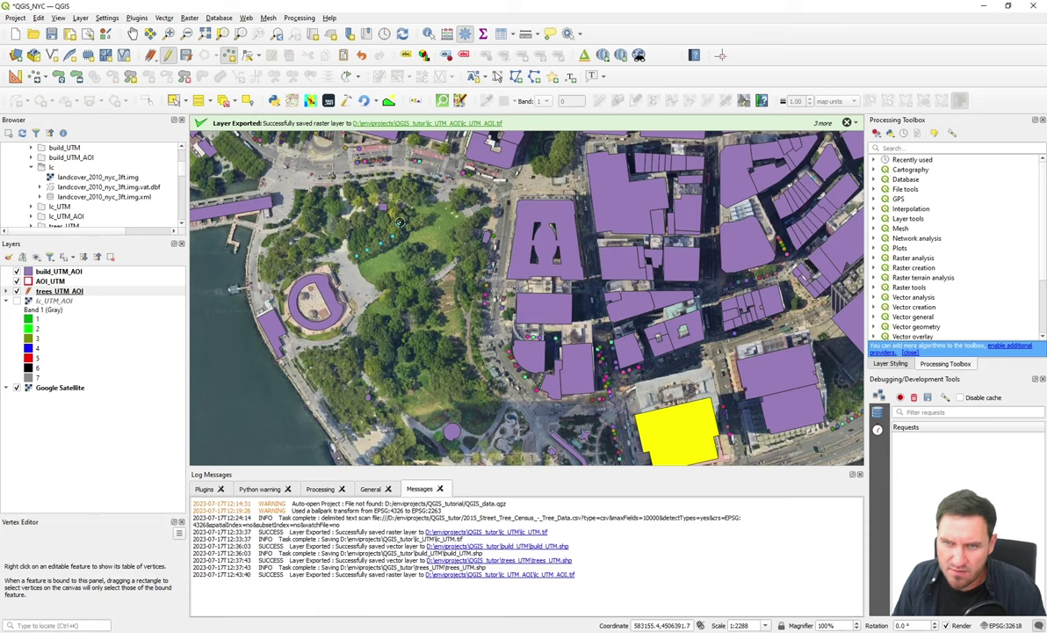
{"action": "scroll", "coordinate": [386, 232], "scroll_direction": "up", "scroll_amount": 1}
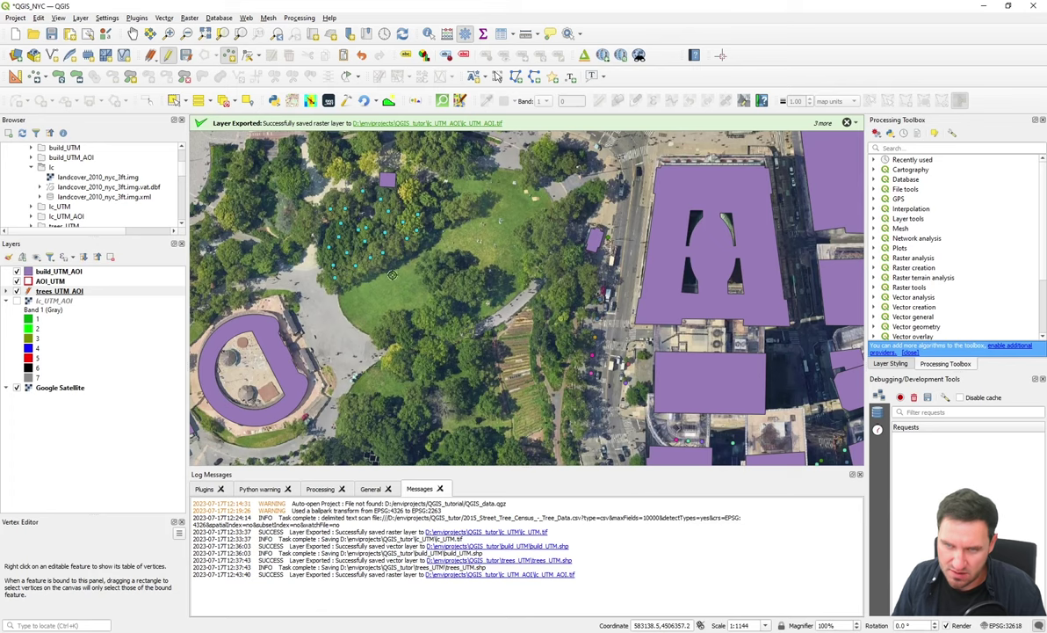
{"action": "scroll", "coordinate": [384, 281], "scroll_direction": "down", "scroll_amount": 2}
{"action": "scroll", "coordinate": [395, 263], "scroll_direction": "up", "scroll_amount": 2}
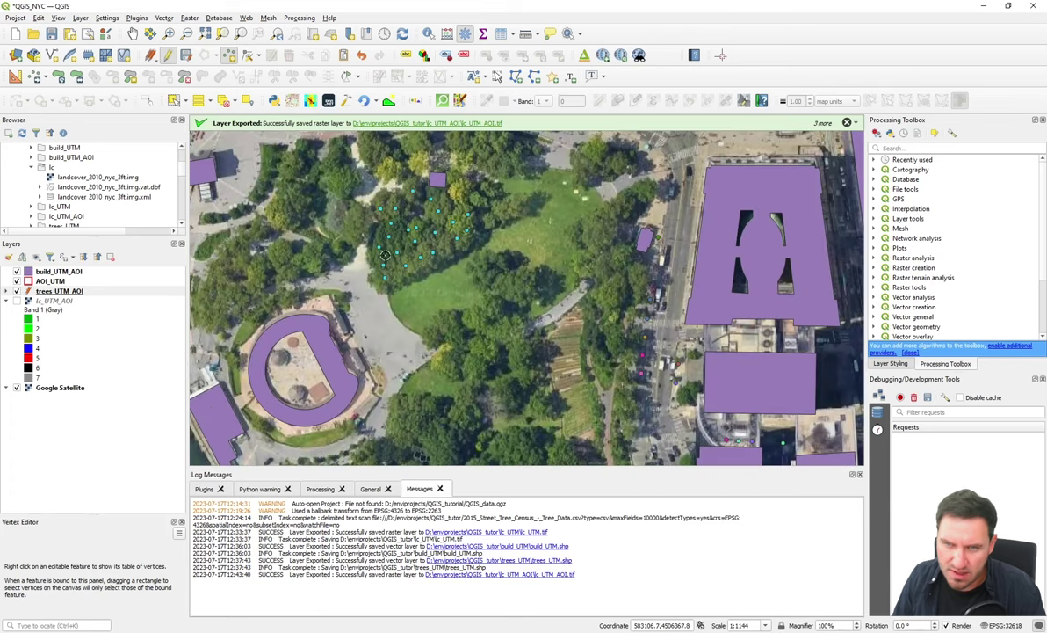
- Add further tree points over the wooded patch just north of the C-shaped building in the park
{"action": "left_click_drag", "start_coordinate": [398, 261], "coordinate": [446, 244]}
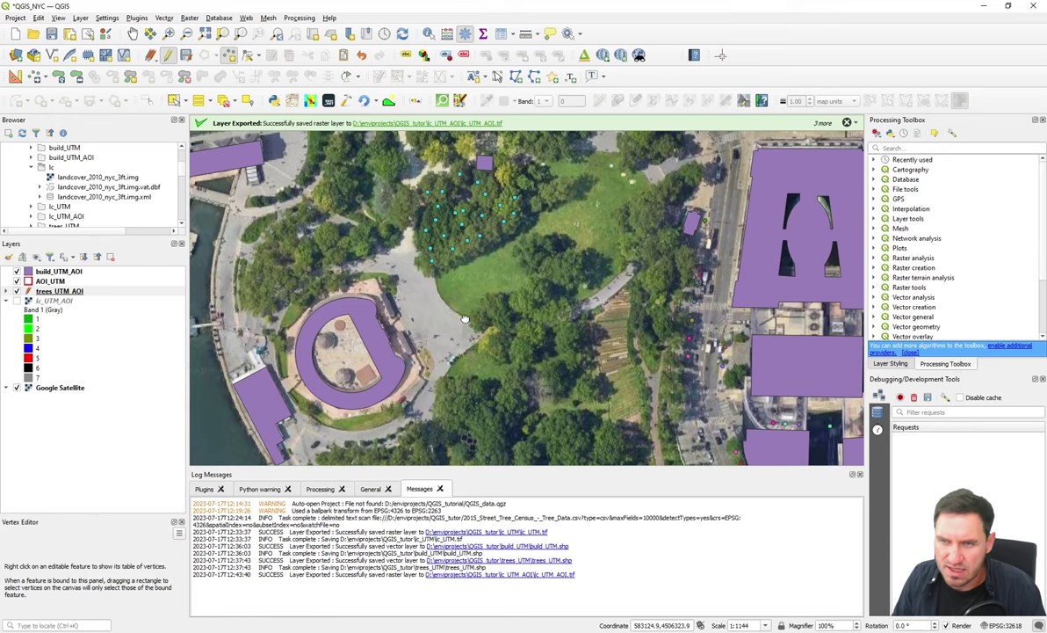
{"action": "left_click_drag", "start_coordinate": [431, 298], "coordinate": [489, 178]}
{"action": "left_click_drag", "start_coordinate": [487, 299], "coordinate": [387, 360]}
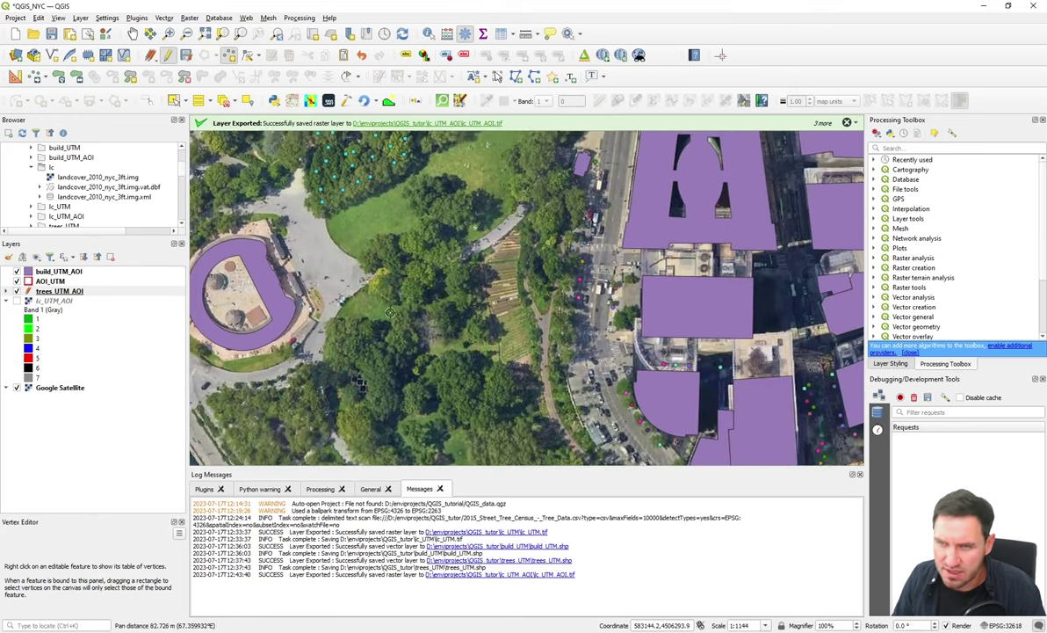
{"action": "left_click_drag", "start_coordinate": [487, 189], "coordinate": [429, 301]}
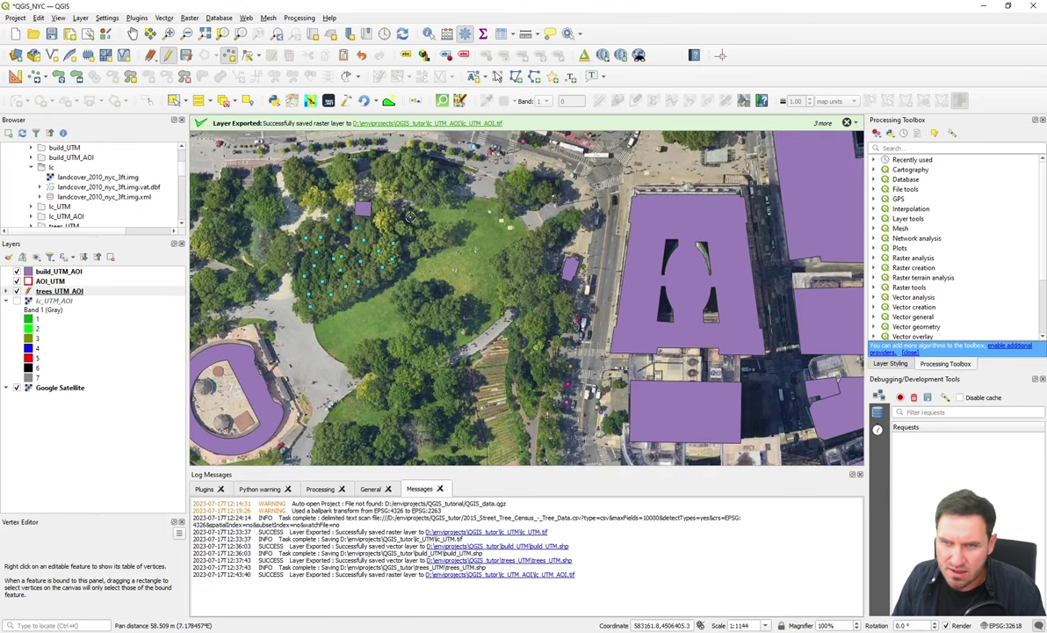
{"action": "left_click_drag", "start_coordinate": [268, 275], "coordinate": [416, 241]}
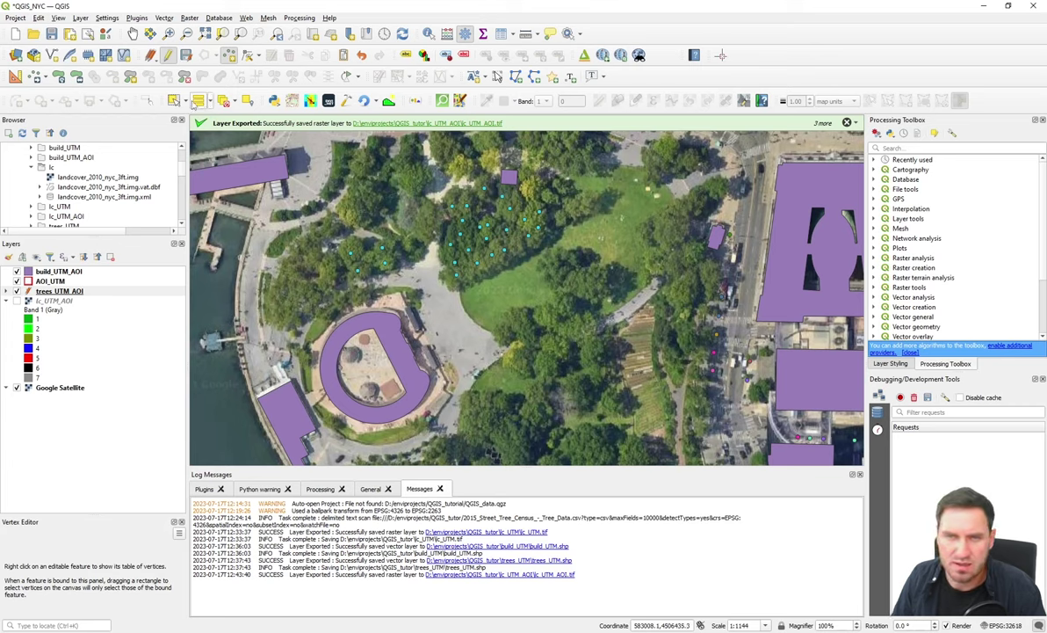
- Select all newly added tree points beside the lawn and north of the C-shaped building, and open the trees_UTM_AOI attribute table
{"action": "left_click", "coordinate": [174, 100]}
{"action": "left_click_drag", "start_coordinate": [288, 156], "coordinate": [577, 306]}
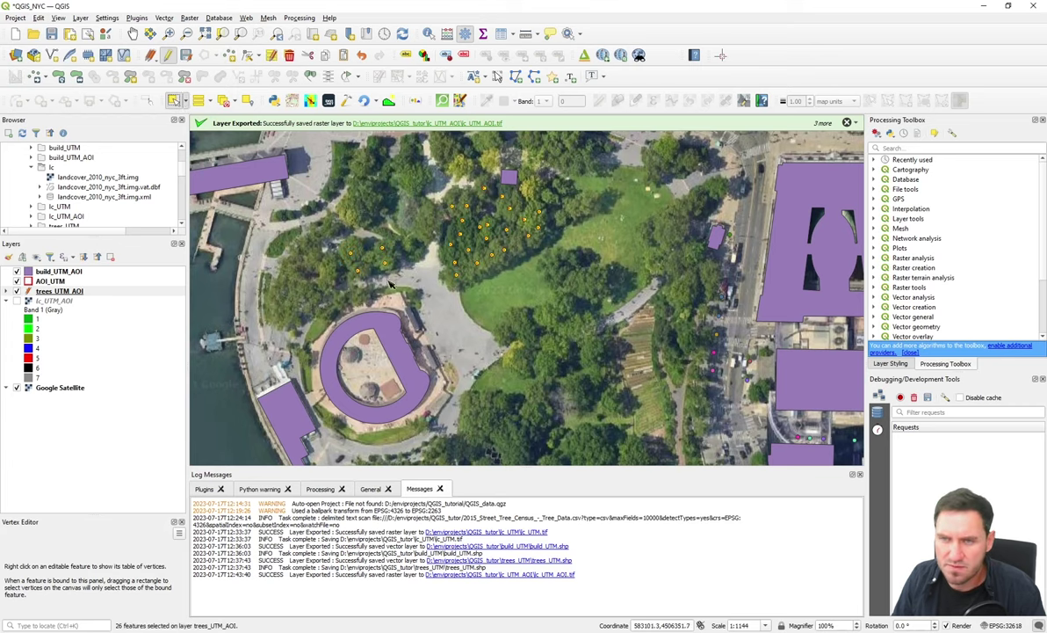
{"action": "right_click", "coordinate": [63, 290]}
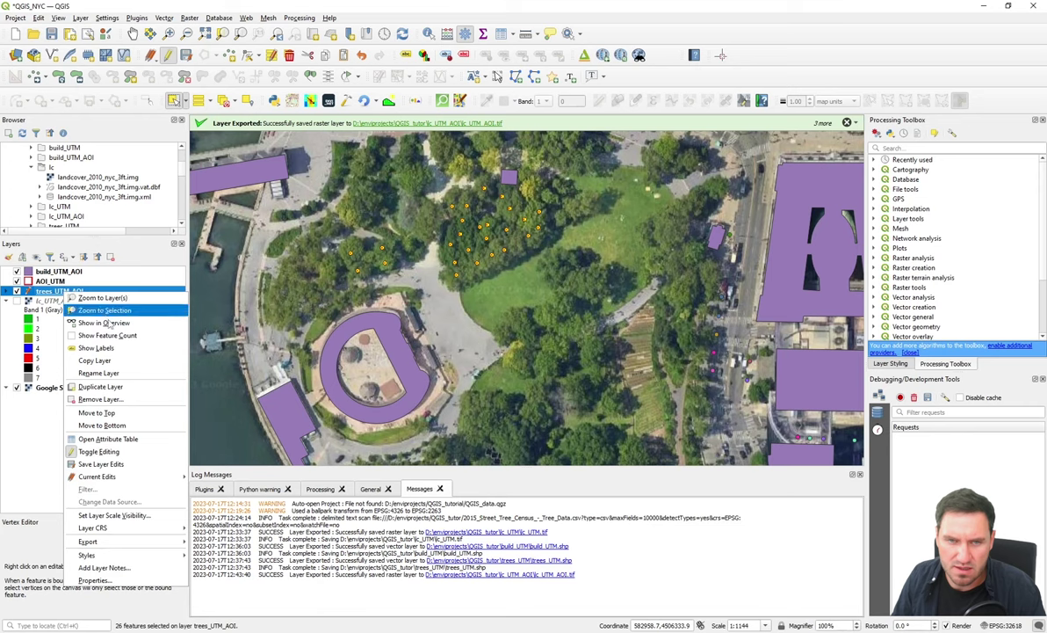
{"action": "left_click", "coordinate": [107, 438]}
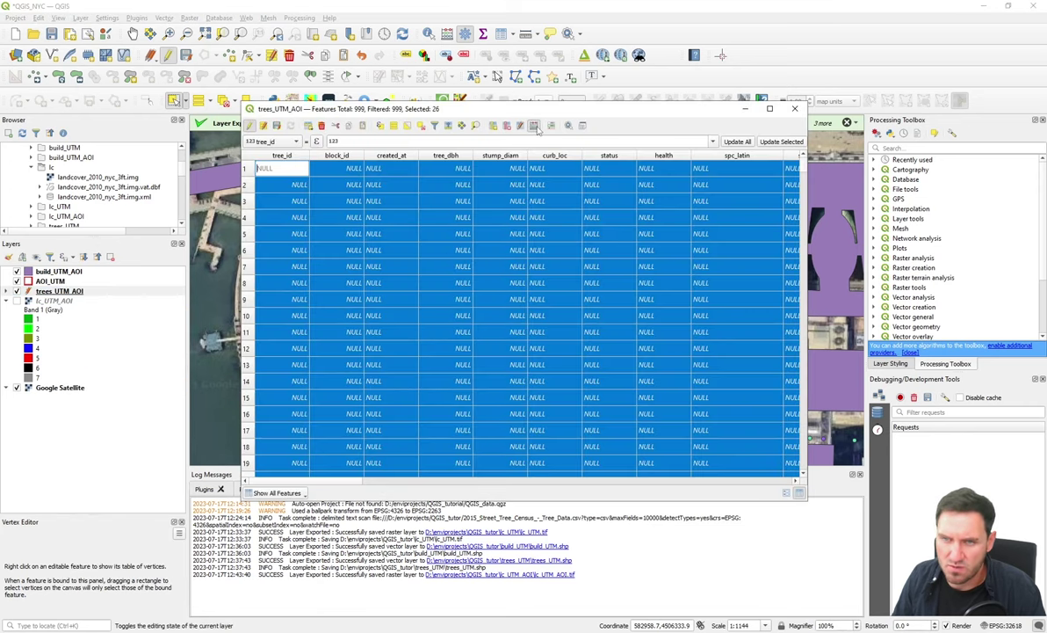
- Update the existing enviID field to '020440' for only the selected tree features with the Field Calculator
{"action": "left_click", "coordinate": [535, 126]}
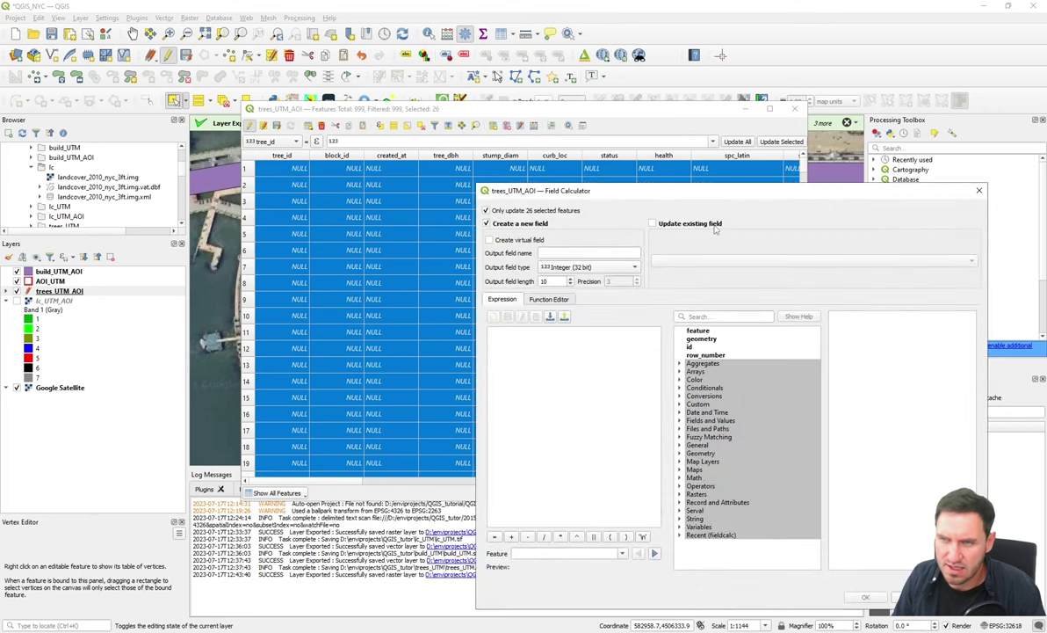
{"action": "left_click", "coordinate": [694, 223]}
{"action": "left_click", "coordinate": [738, 260]}
{"action": "left_click", "coordinate": [660, 367]}
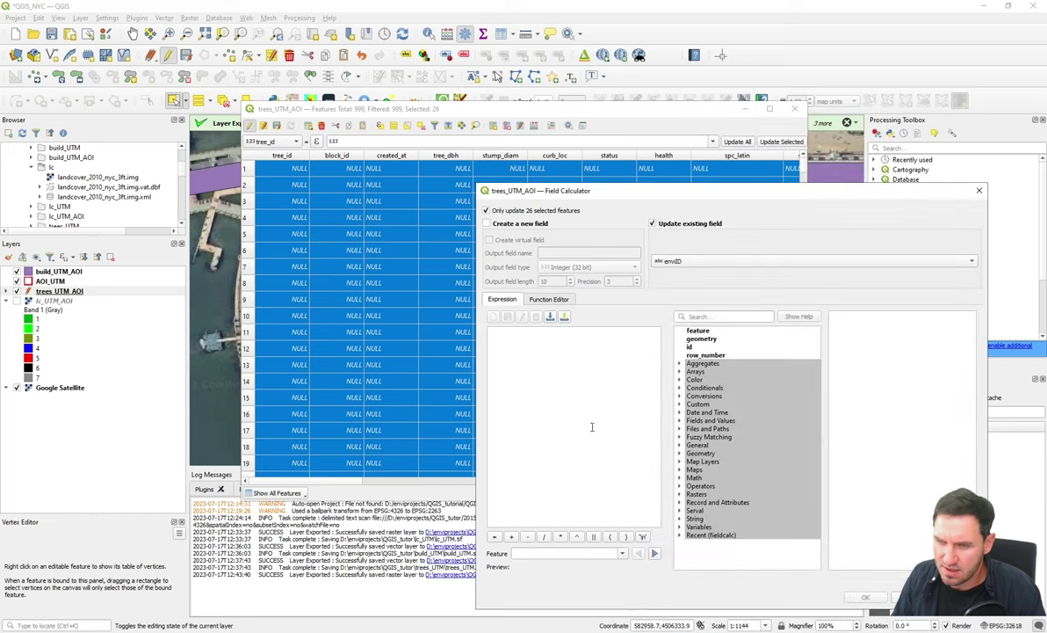
{"action": "left_click", "coordinate": [530, 332]}
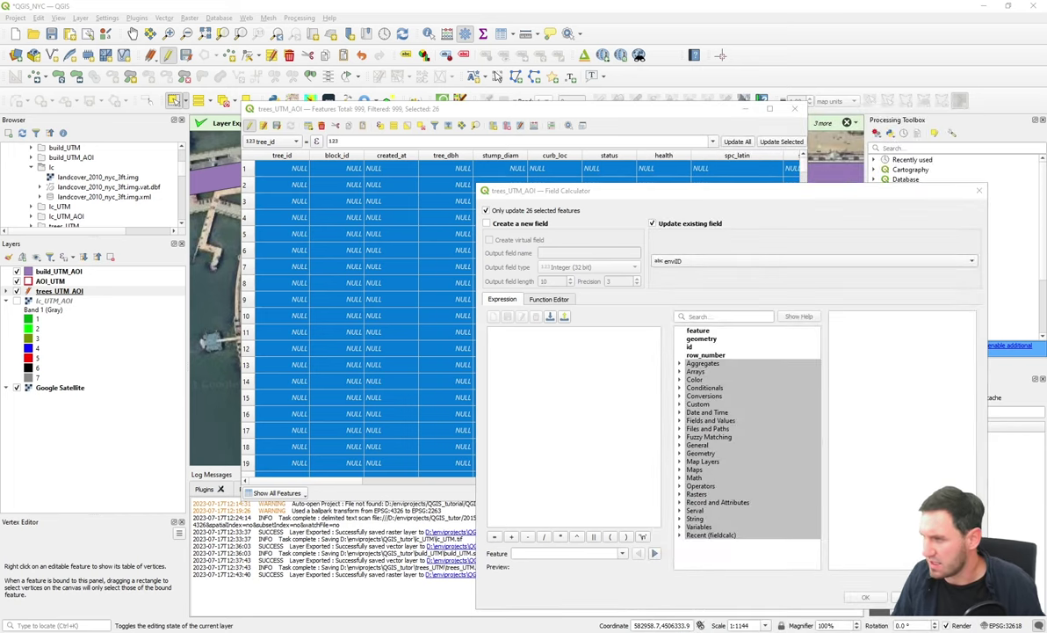
{"action": "type", "text": "'"}
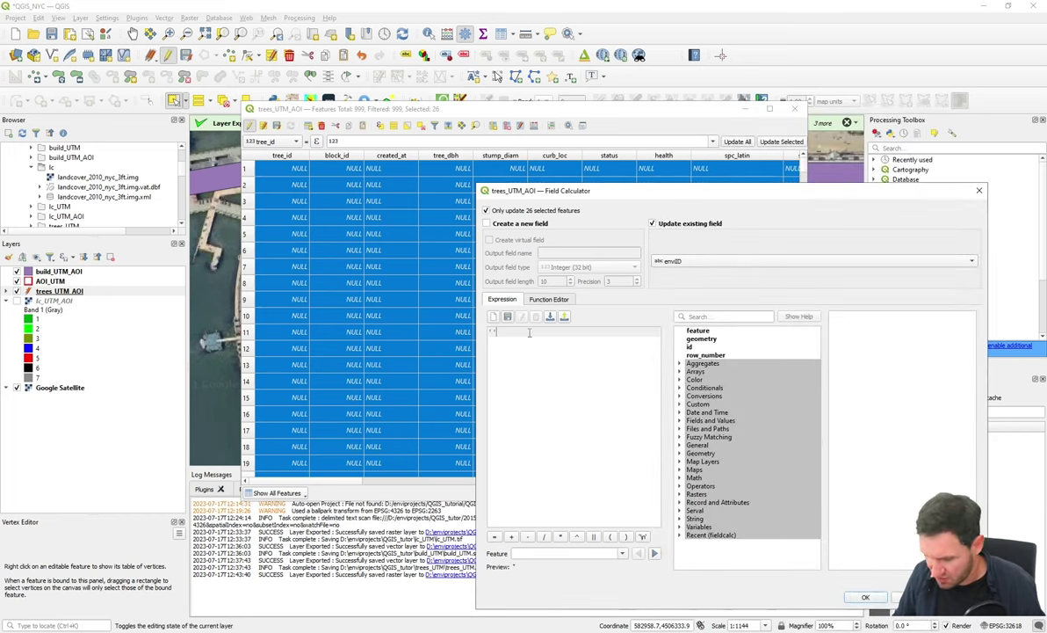
{"action": "type", "text": "020440"}
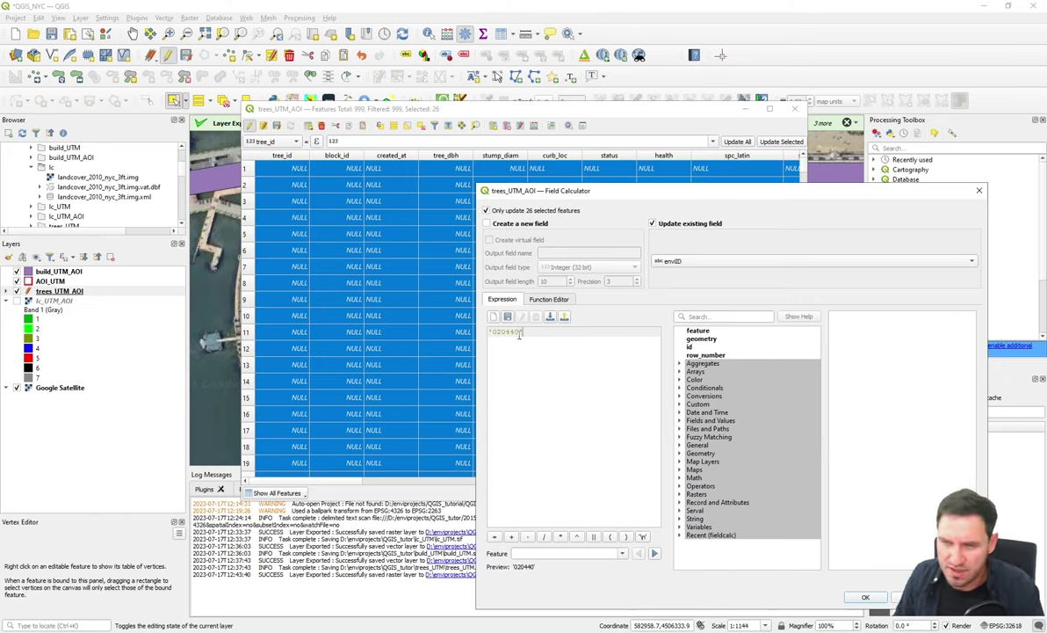
{"action": "key", "text": "ctrl+a"}
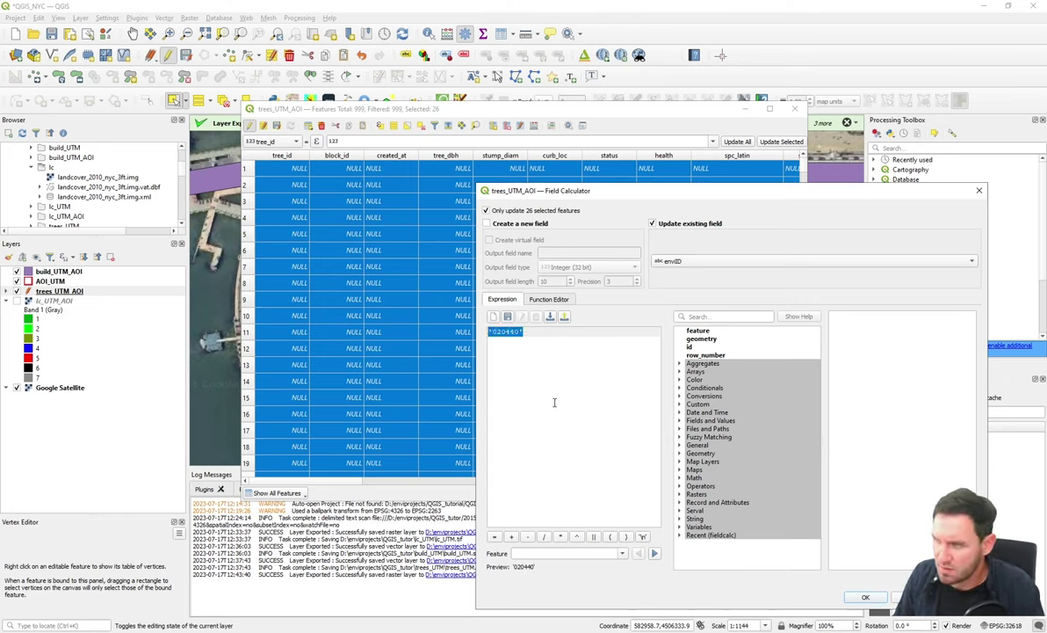
{"action": "left_click", "coordinate": [866, 596]}
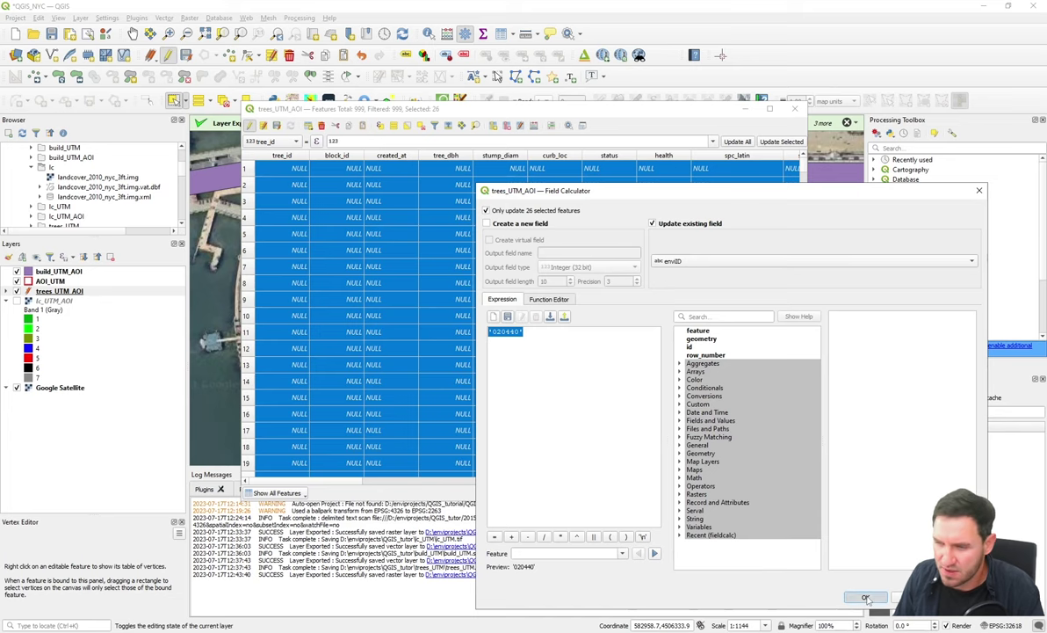
- Check the enviID column of the selected trees, and save the trees_UTM_AOI edits by ending the editing session
{"action": "left_click_drag", "start_coordinate": [340, 482], "coordinate": [775, 490]}
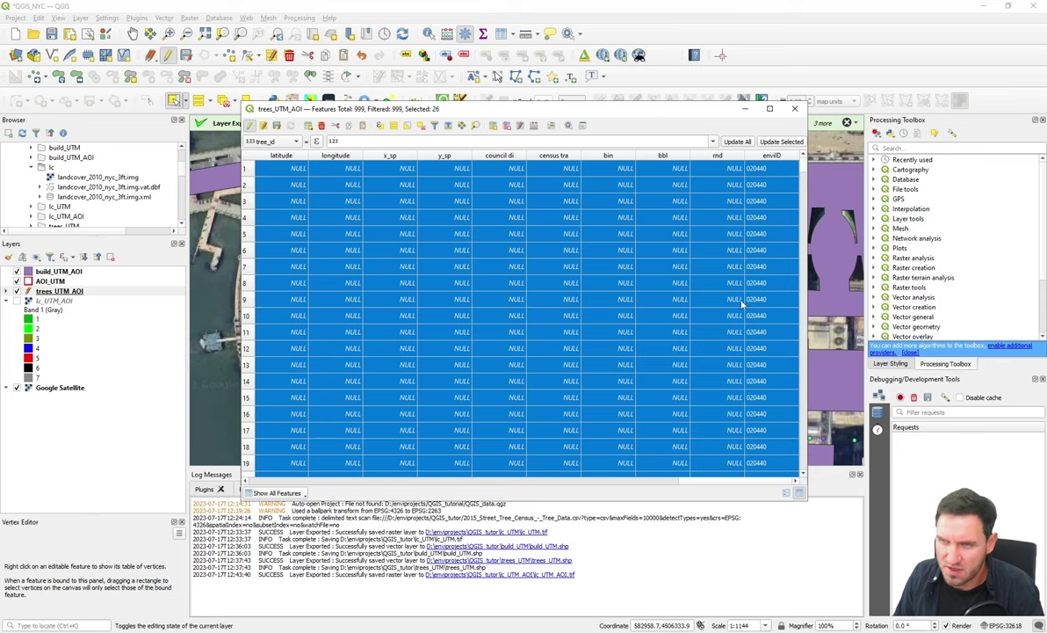
{"action": "left_click_drag", "start_coordinate": [360, 111], "coordinate": [441, 219]}
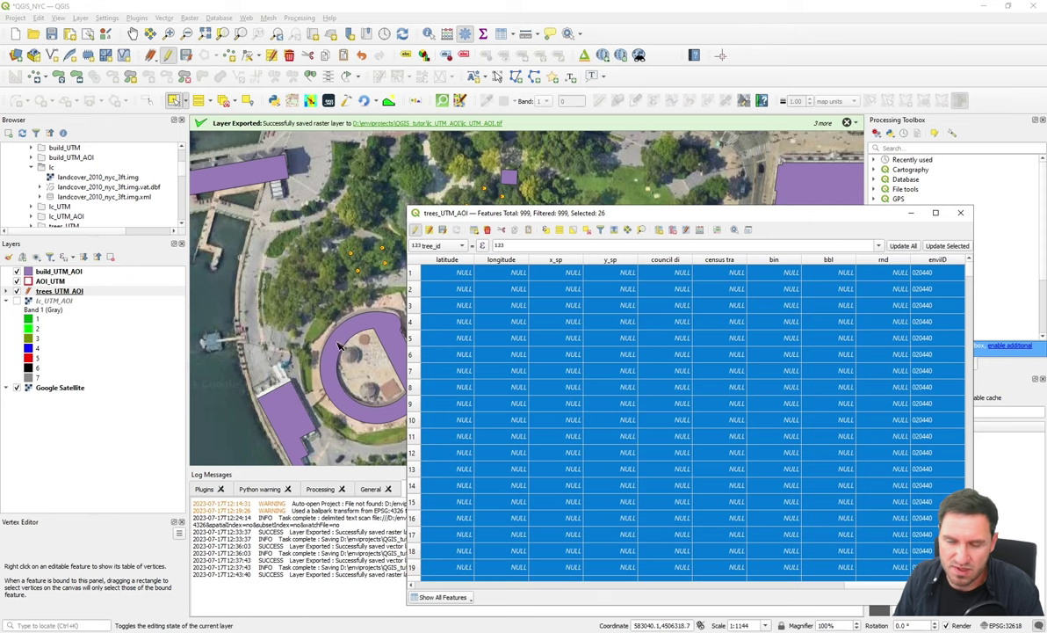
{"action": "left_click_drag", "start_coordinate": [443, 211], "coordinate": [426, 295]}
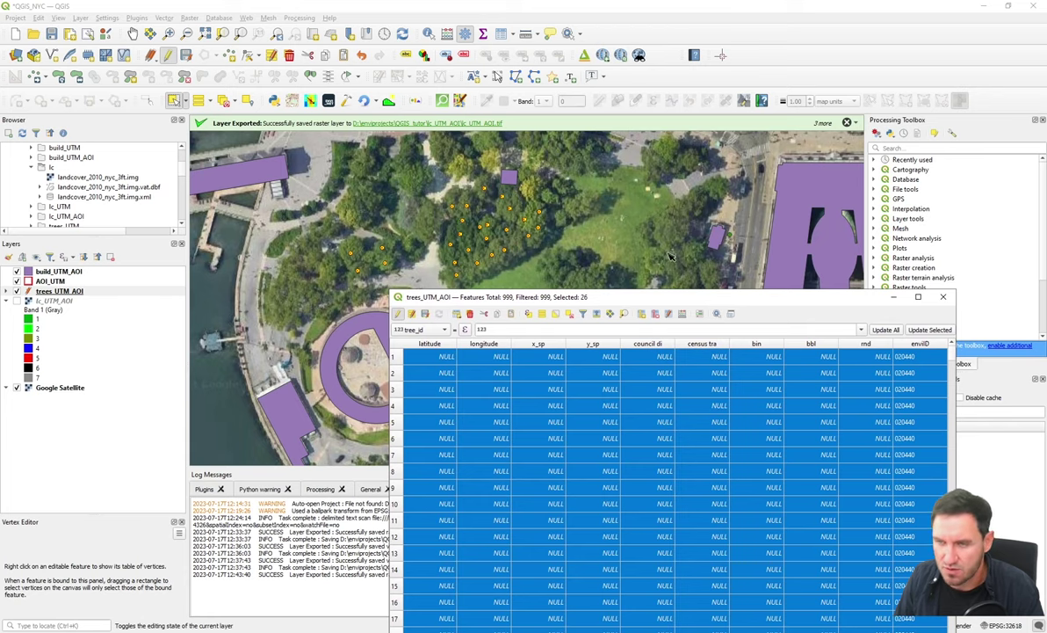
{"action": "left_click_drag", "start_coordinate": [635, 302], "coordinate": [610, 324]}
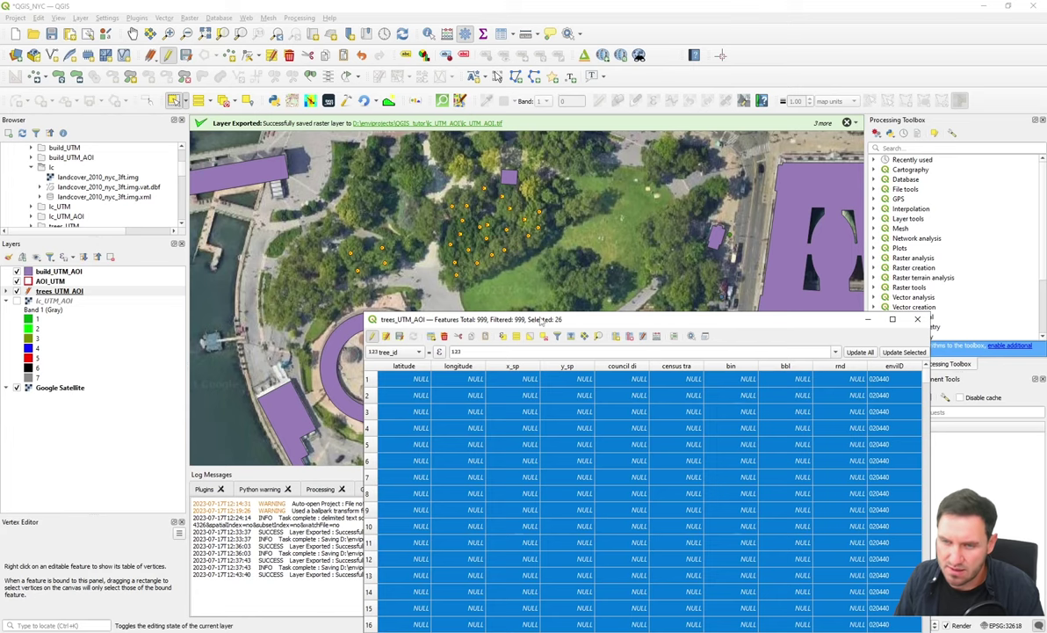
{"action": "left_click_drag", "start_coordinate": [542, 322], "coordinate": [554, 221]}
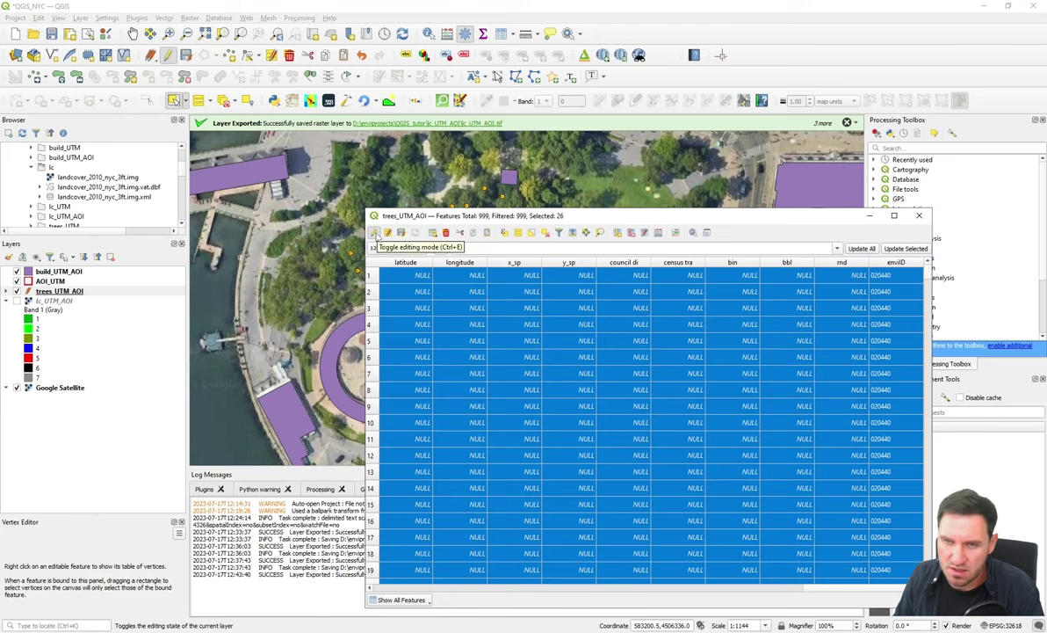
{"action": "left_click", "coordinate": [374, 232]}
{"action": "left_click", "coordinate": [505, 327]}
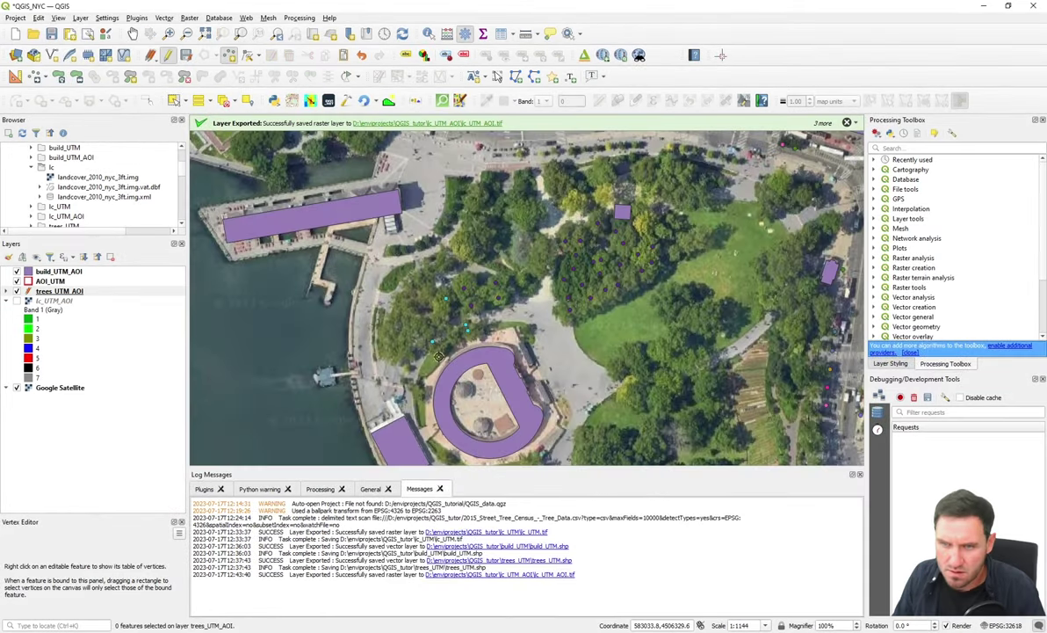
- Digitize the missing trees over the remaining canopy throughout the park as trees_UTM_AOI points, continuing southward from the C-shaped building
{"action": "key", "text": "Down"}
{"action": "key", "text": "Down"}
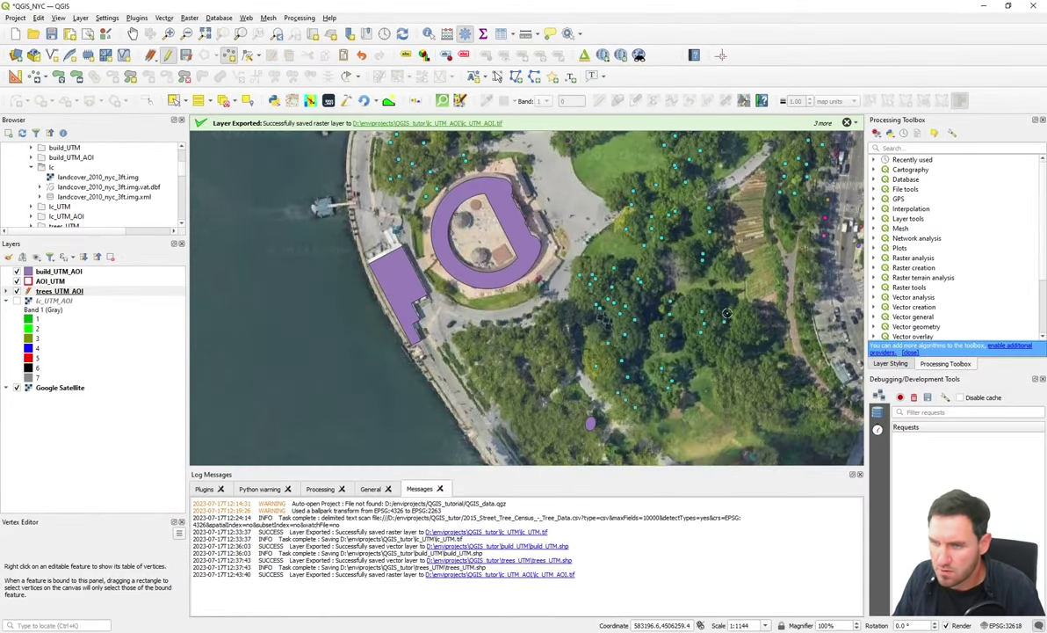
{"action": "key", "text": "Down"}
{"action": "key", "text": "Down"}
{"action": "key", "text": "Up"}
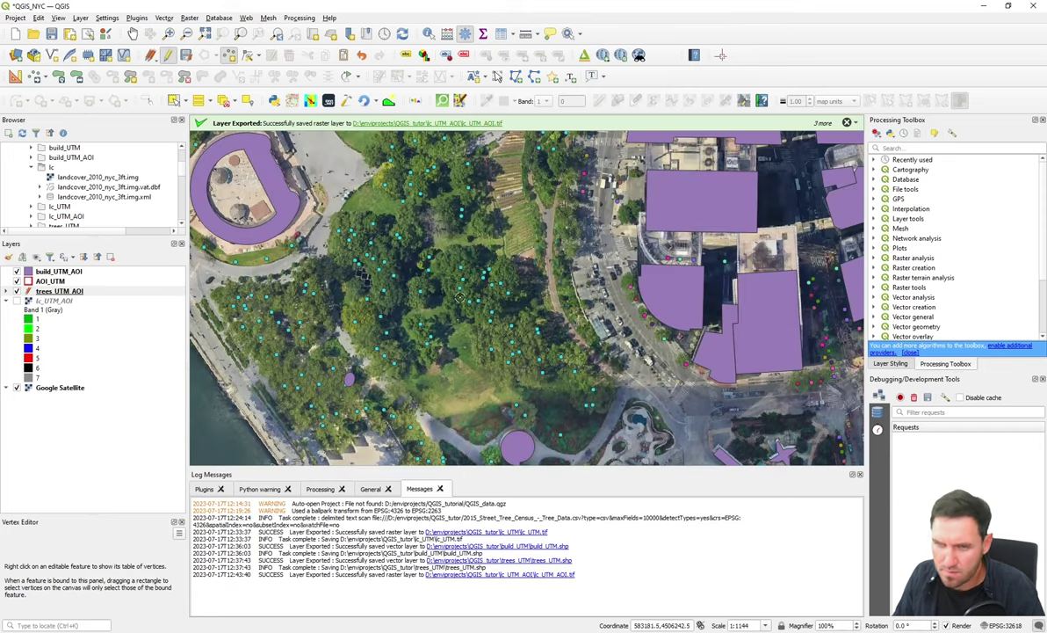
{"action": "key", "text": "Up"}
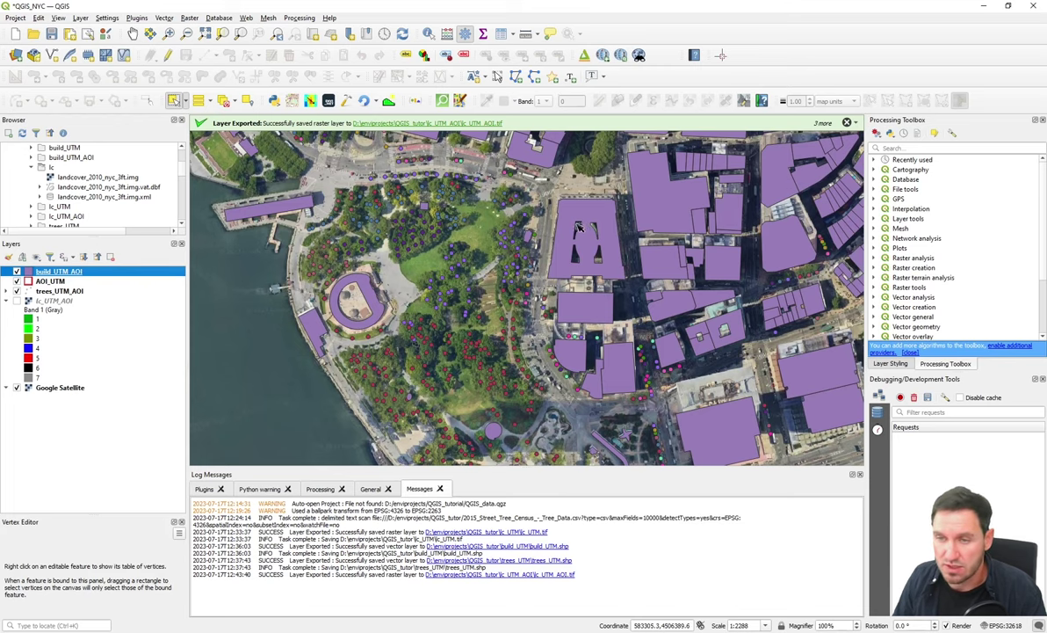
- Start editing build_UTM_AOI and draw a sample building polygon on the northeastern end of the park's upper lawn
{"action": "left_click", "coordinate": [169, 56]}
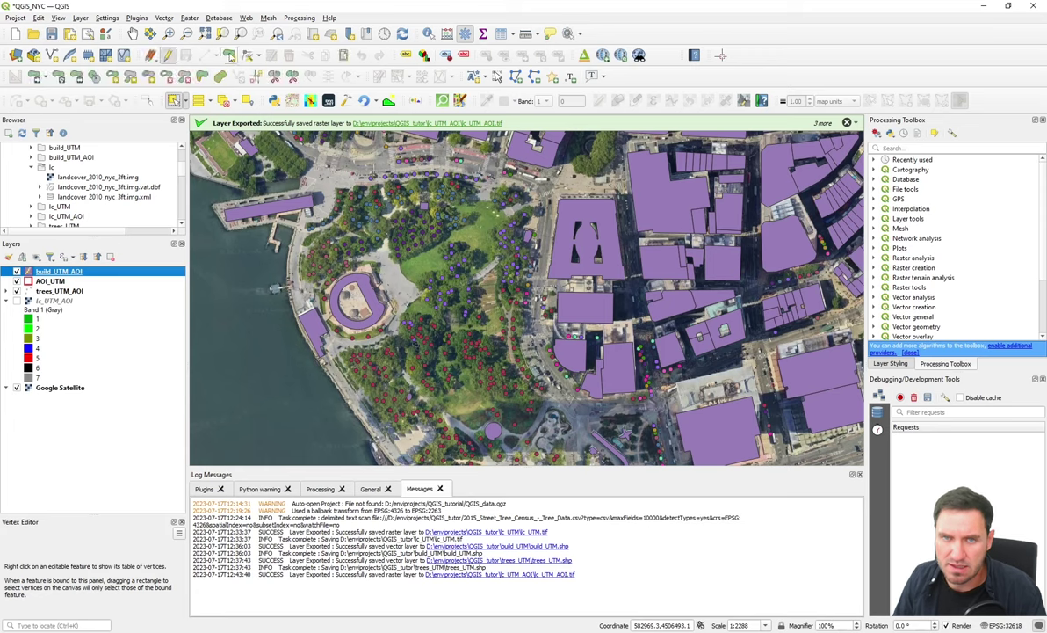
{"action": "left_click", "coordinate": [205, 55]}
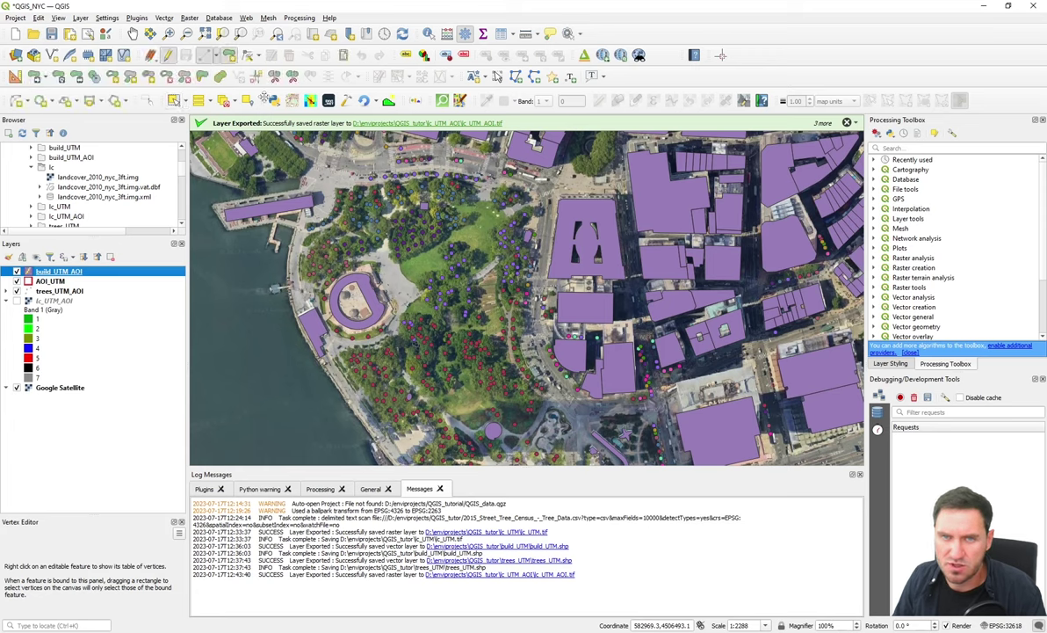
{"action": "scroll", "coordinate": [480, 195], "scroll_direction": "up", "scroll_amount": 1}
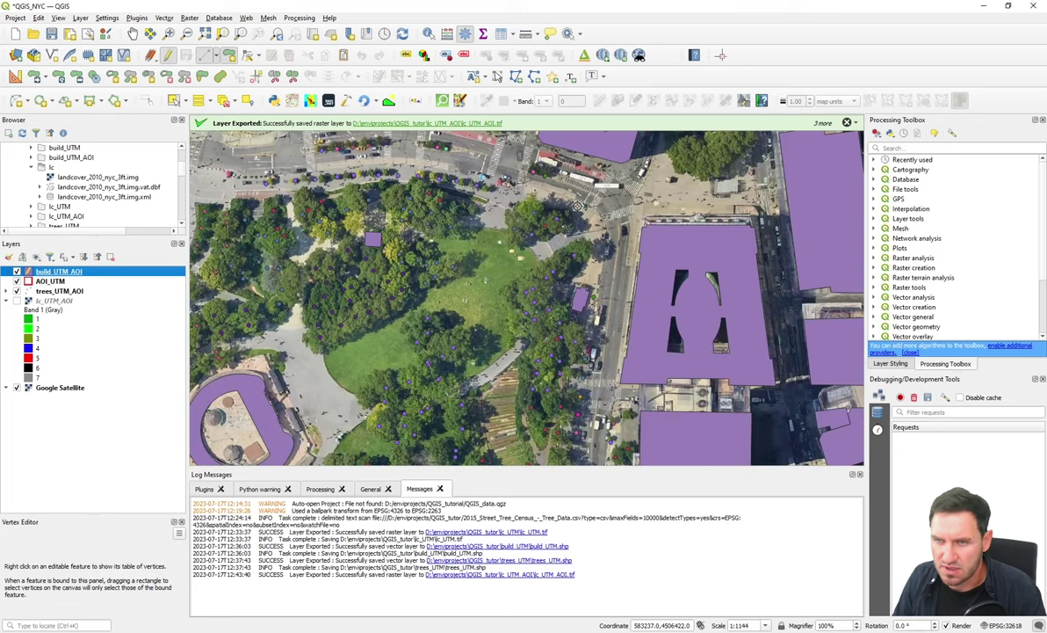
{"action": "left_click", "coordinate": [483, 227]}
{"action": "left_click", "coordinate": [509, 248]}
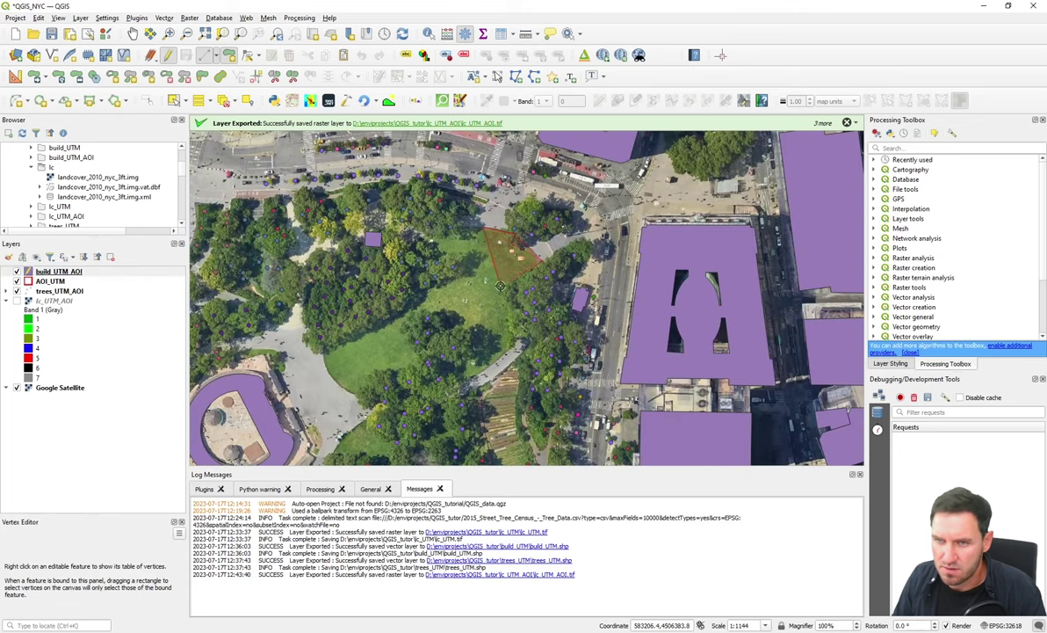
{"action": "left_click", "coordinate": [500, 285]}
{"action": "left_click", "coordinate": [470, 248]}
{"action": "right_click", "coordinate": [437, 231]}
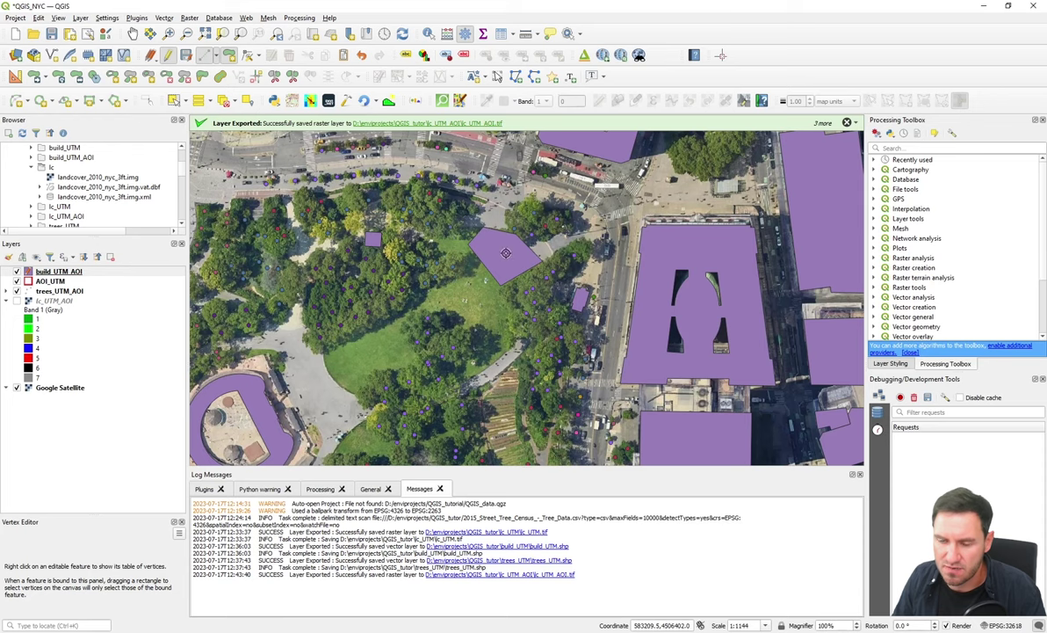
- Select the new lawn polygon and examine its bHeight_m and wallID fields in the build_UTM_AOI attribute table
{"action": "right_click", "coordinate": [53, 271]}
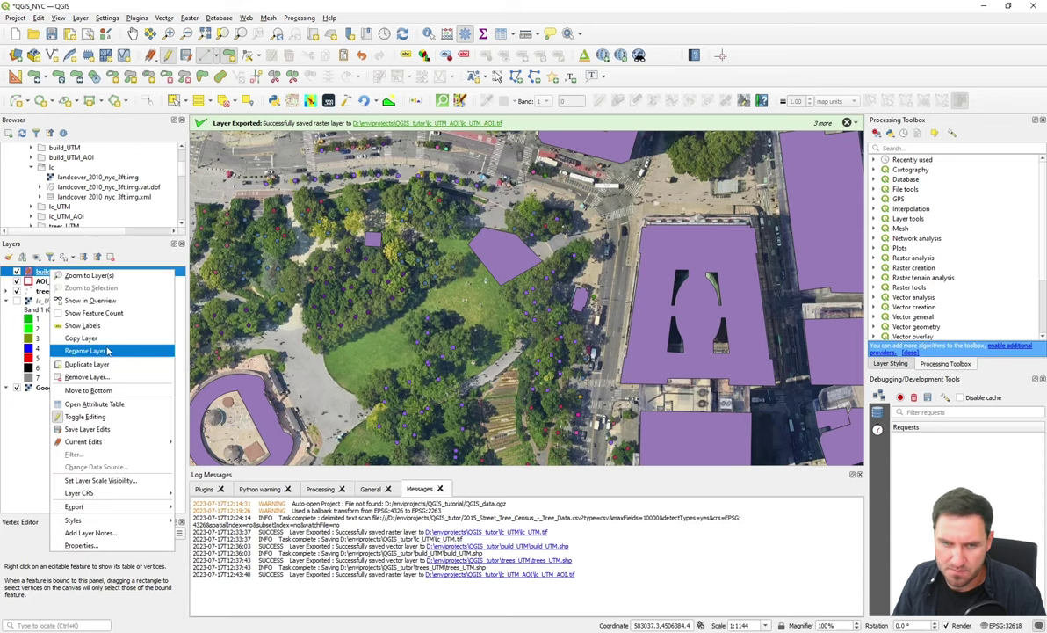
{"action": "left_click", "coordinate": [104, 403]}
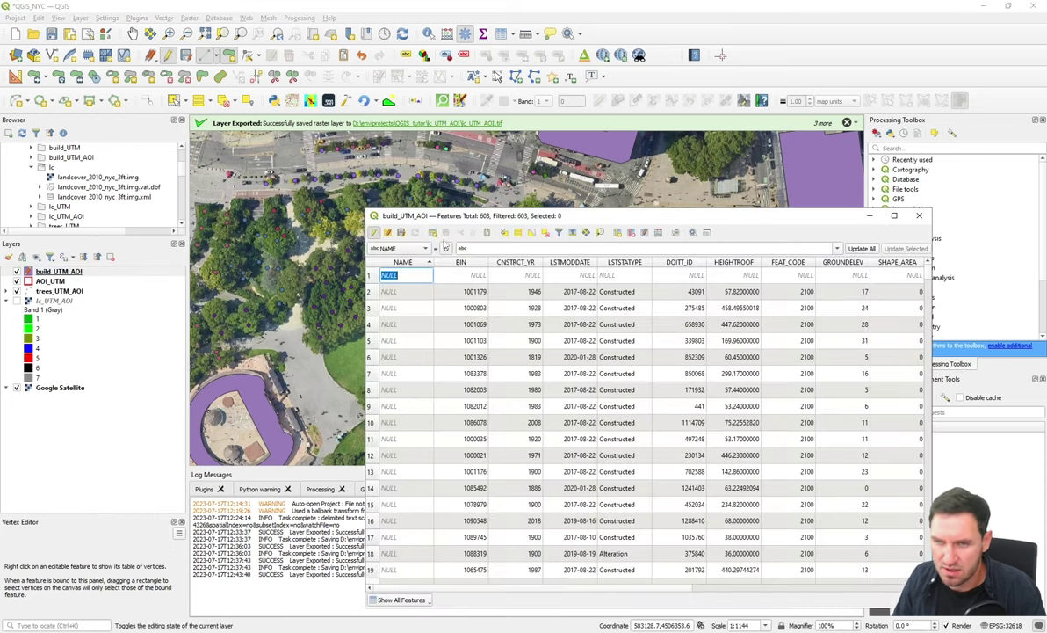
{"action": "left_click", "coordinate": [272, 140]}
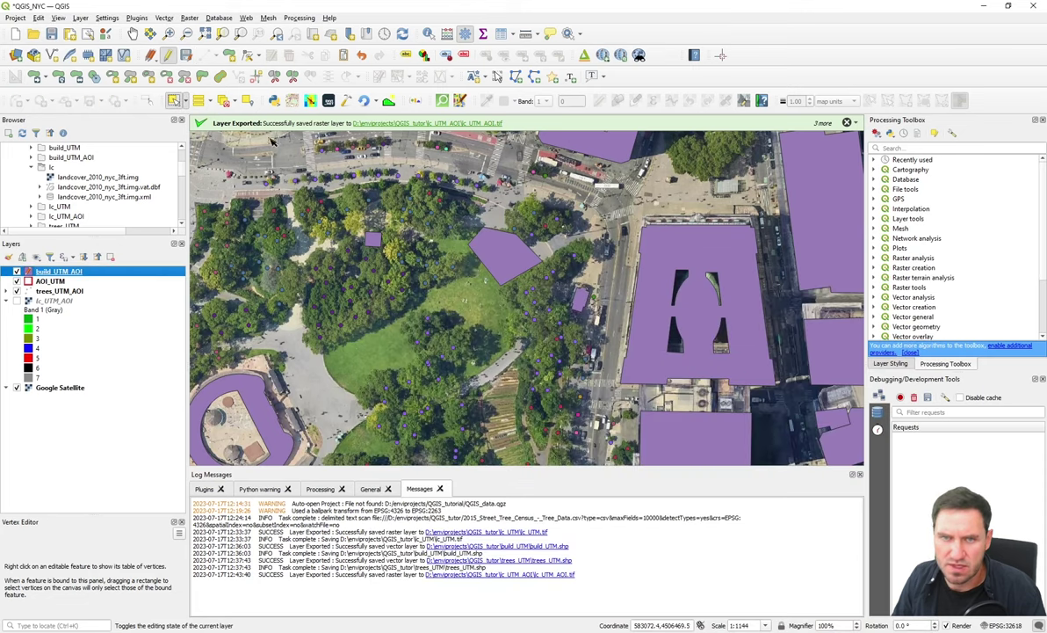
{"action": "left_click", "coordinate": [509, 260]}
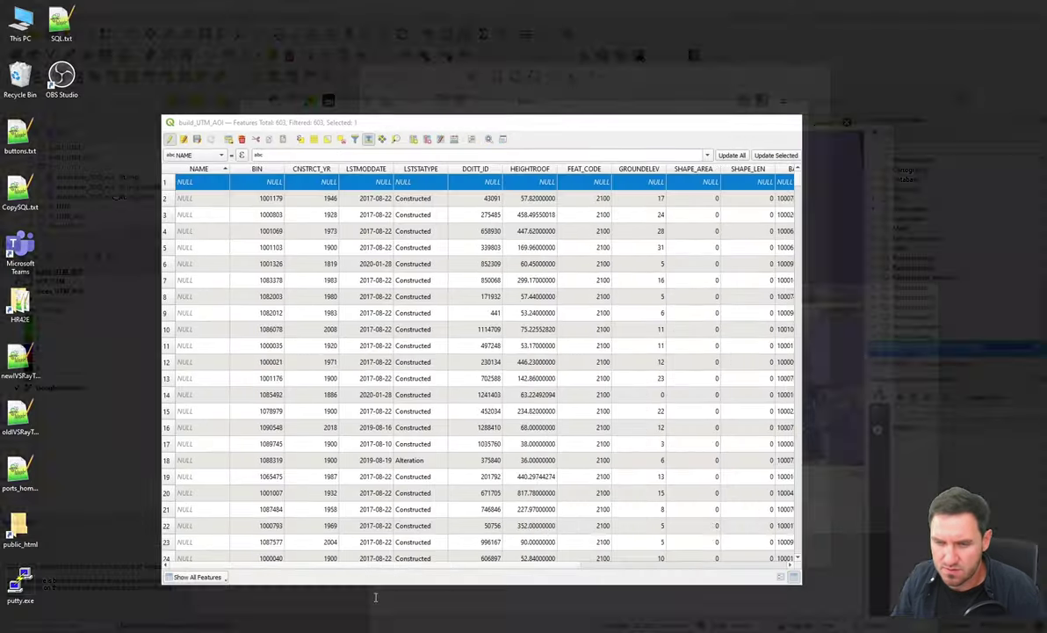
{"action": "left_click", "coordinate": [505, 576]}
{"action": "scroll", "coordinate": [483, 528], "scroll_direction": "right", "scroll_amount": 5}
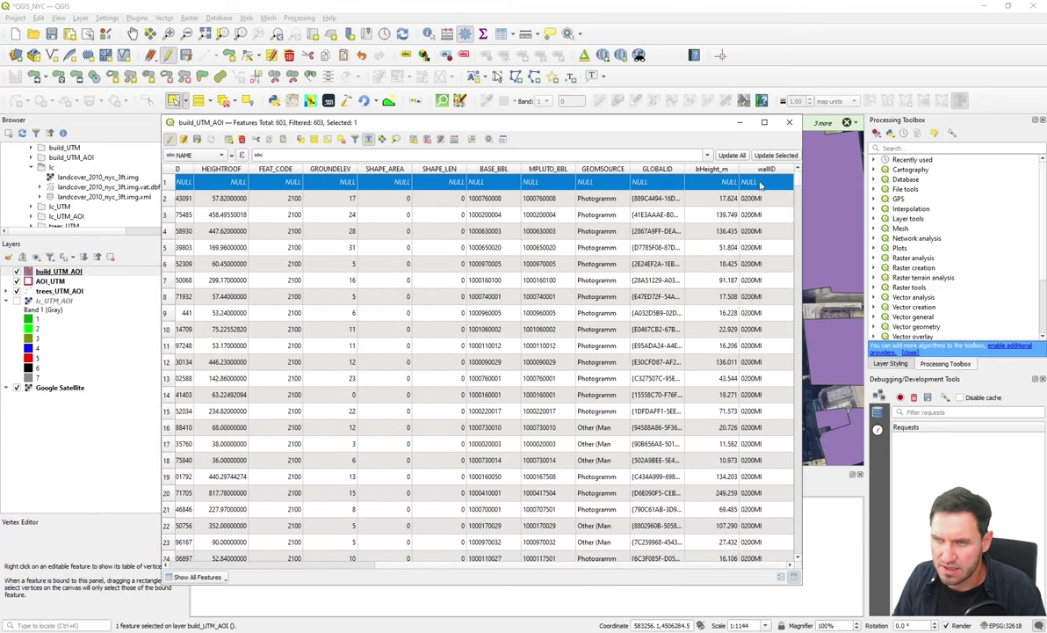
- Delete the sample lawn polygon from build_UTM_AOI, and end editing with the layer changes saved
{"action": "left_click", "coordinate": [160, 179]}
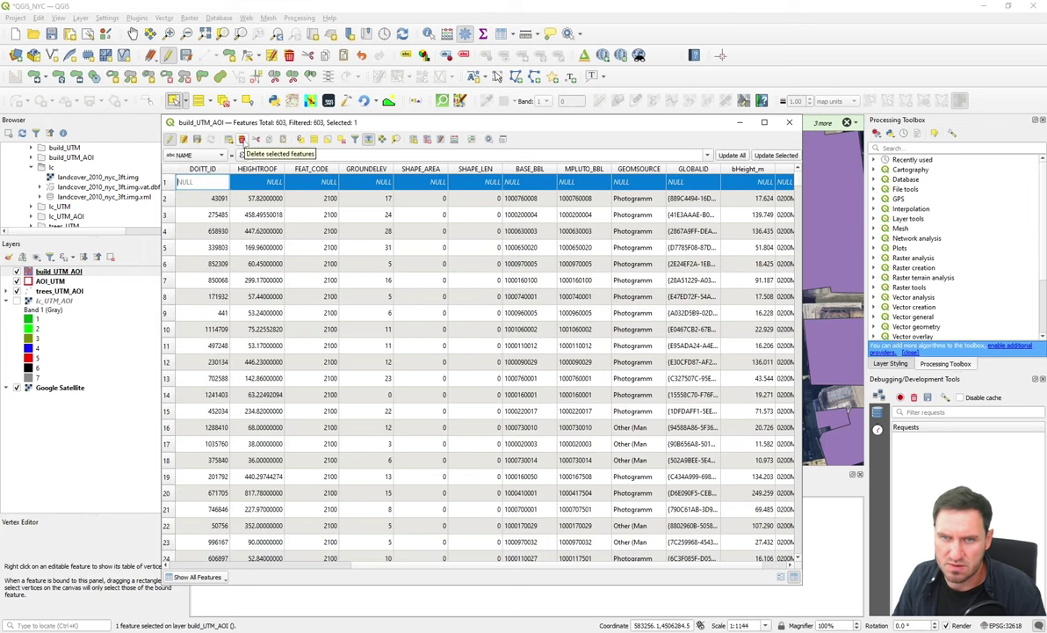
{"action": "left_click", "coordinate": [242, 140]}
{"action": "left_click", "coordinate": [789, 122]}
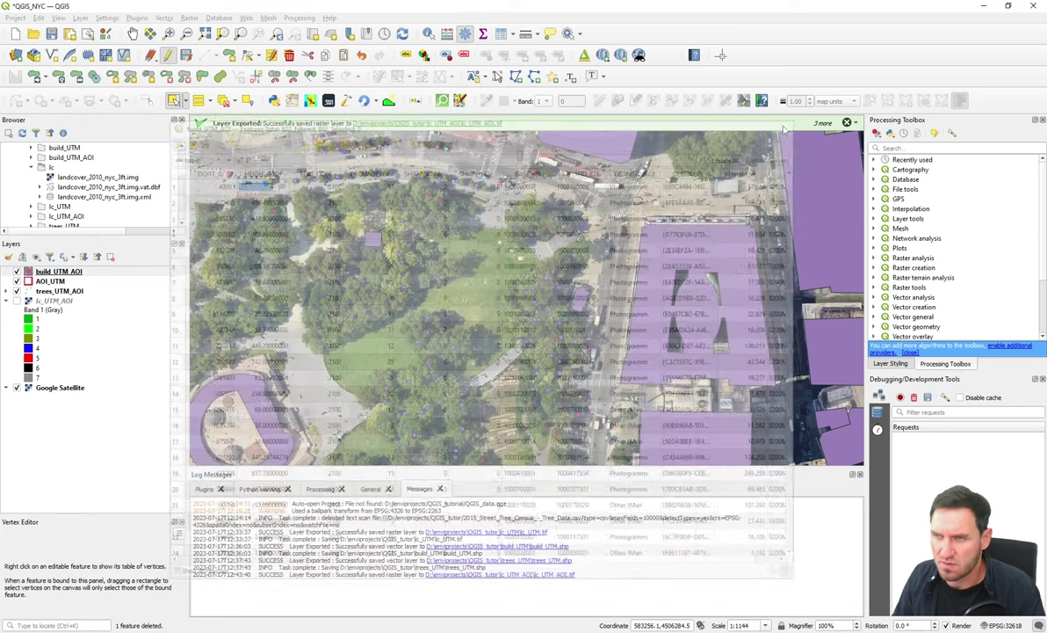
{"action": "left_click", "coordinate": [170, 55]}
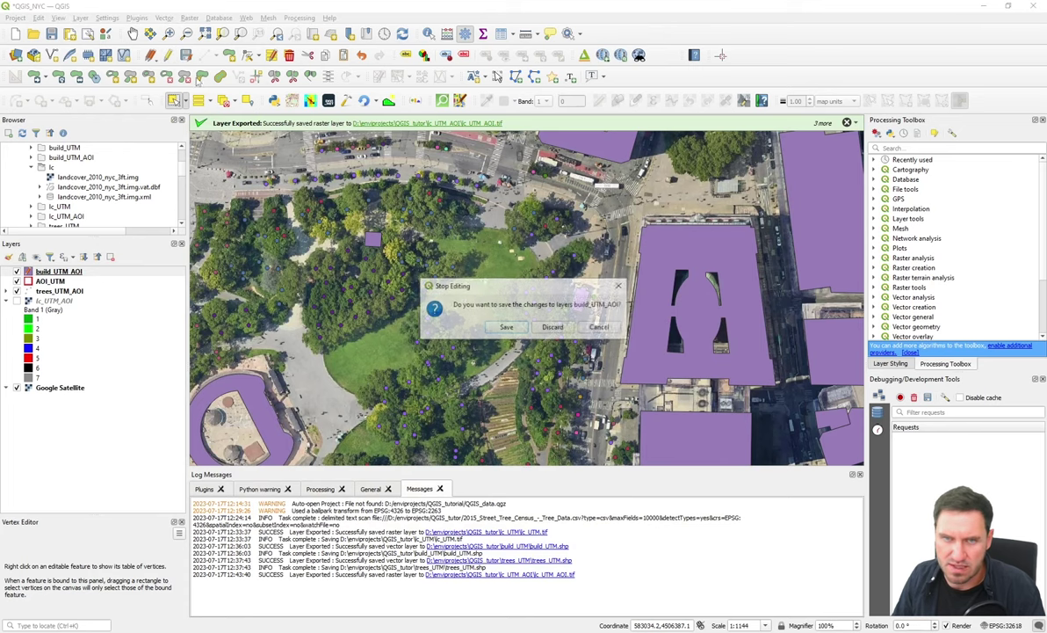
{"action": "left_click", "coordinate": [507, 327]}
- Switch to the Geodata to ENVI-met dialog and show its settings for exporting GIS layers
{"action": "scroll", "coordinate": [465, 294], "scroll_direction": "down", "scroll_amount": 1}
{"action": "left_click_drag", "start_coordinate": [479, 285], "coordinate": [442, 188]}
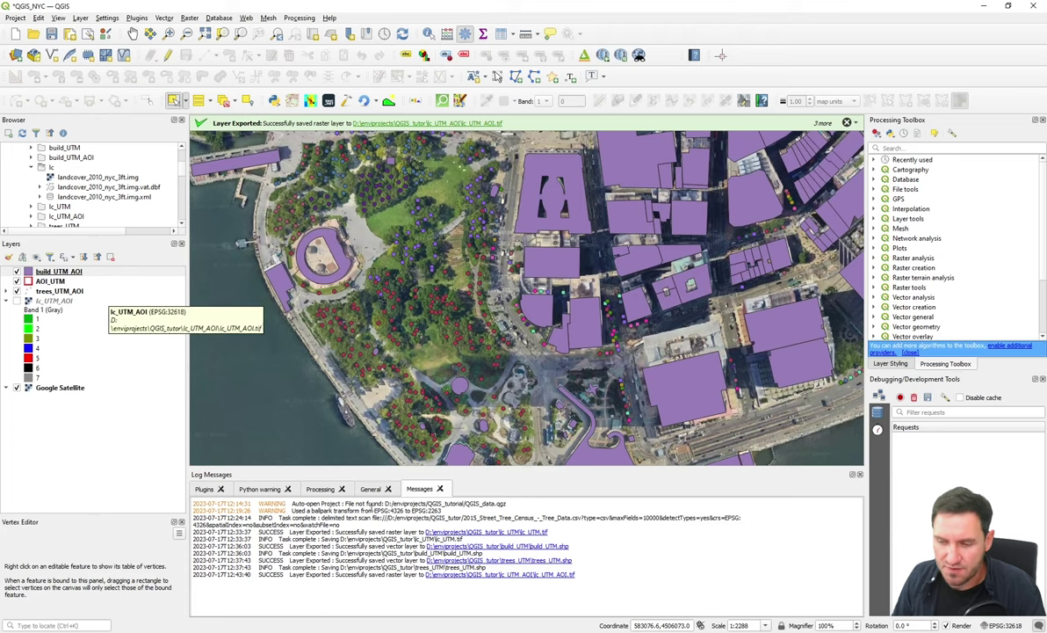
{"action": "mouse_move", "coordinate": [357, 624]}
{"action": "left_click", "coordinate": [376, 556]}
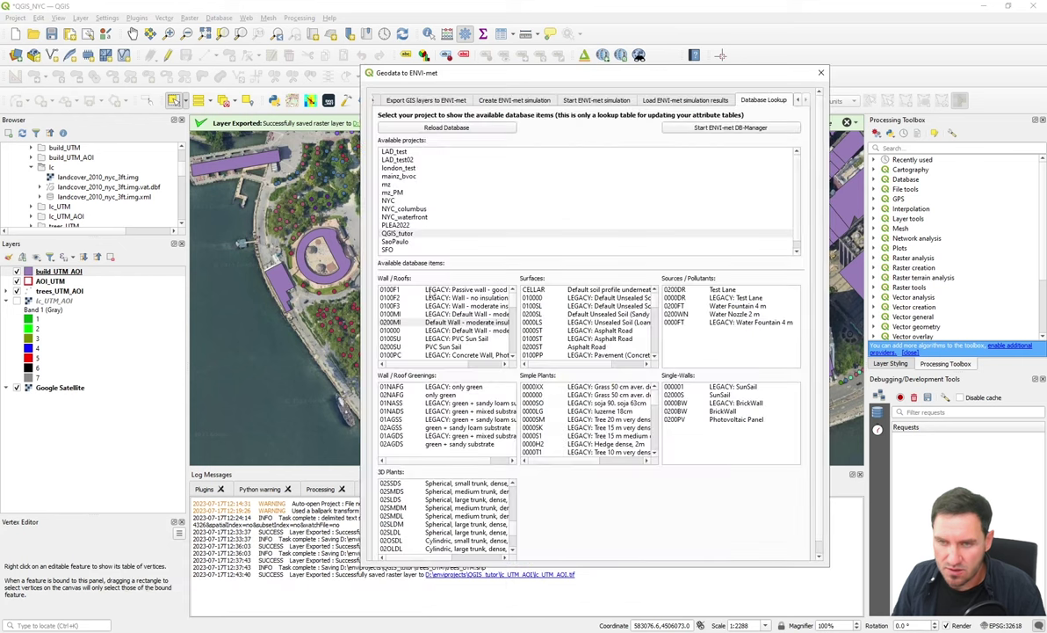
{"action": "left_click", "coordinate": [396, 99]}
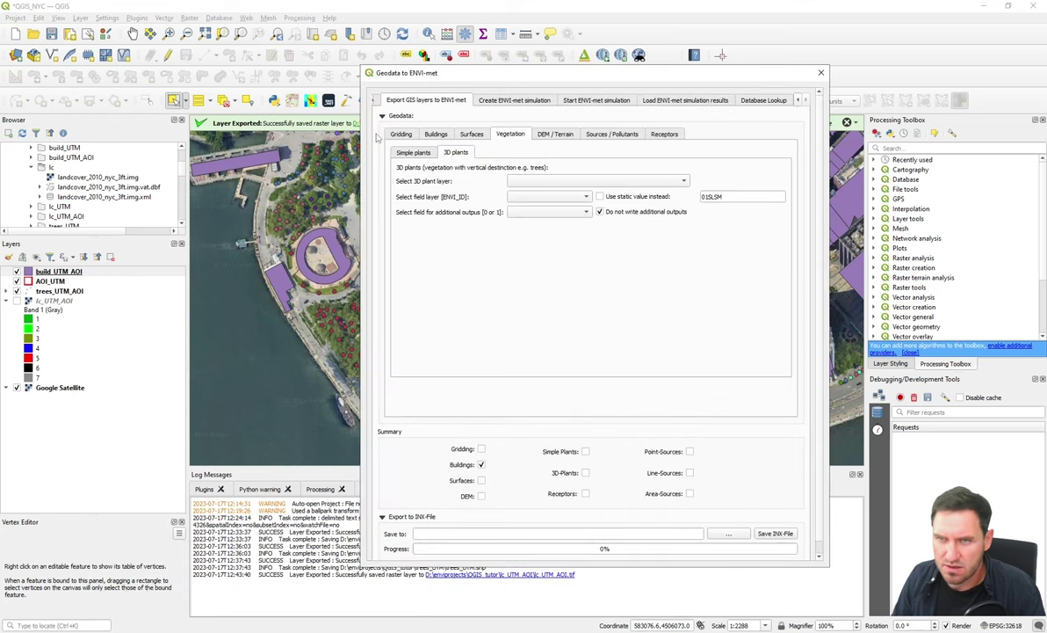
- Set trees_UTM_AOI as the 3D plant layer, with enviID as its ENVI_ID field
{"action": "left_click", "coordinate": [444, 134]}
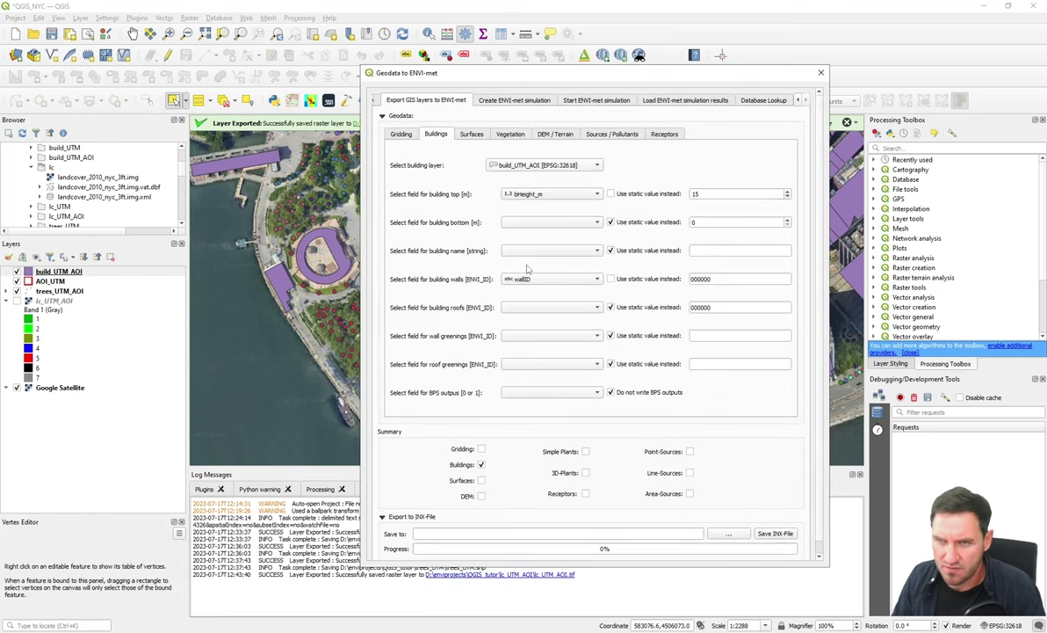
{"action": "left_click", "coordinate": [508, 133]}
{"action": "left_click", "coordinate": [454, 152]}
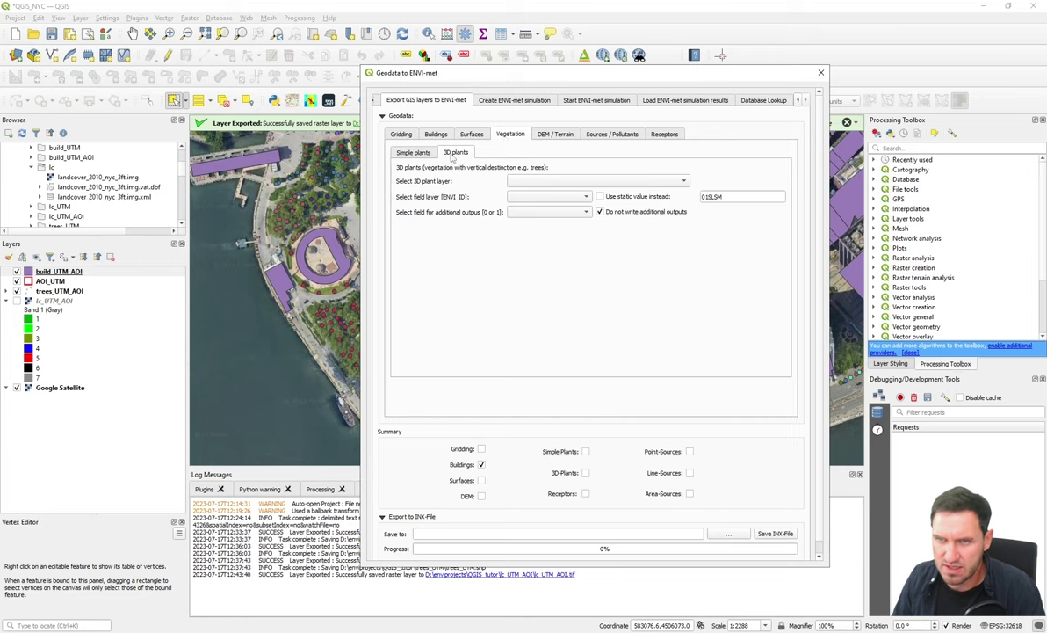
{"action": "left_click", "coordinate": [514, 181]}
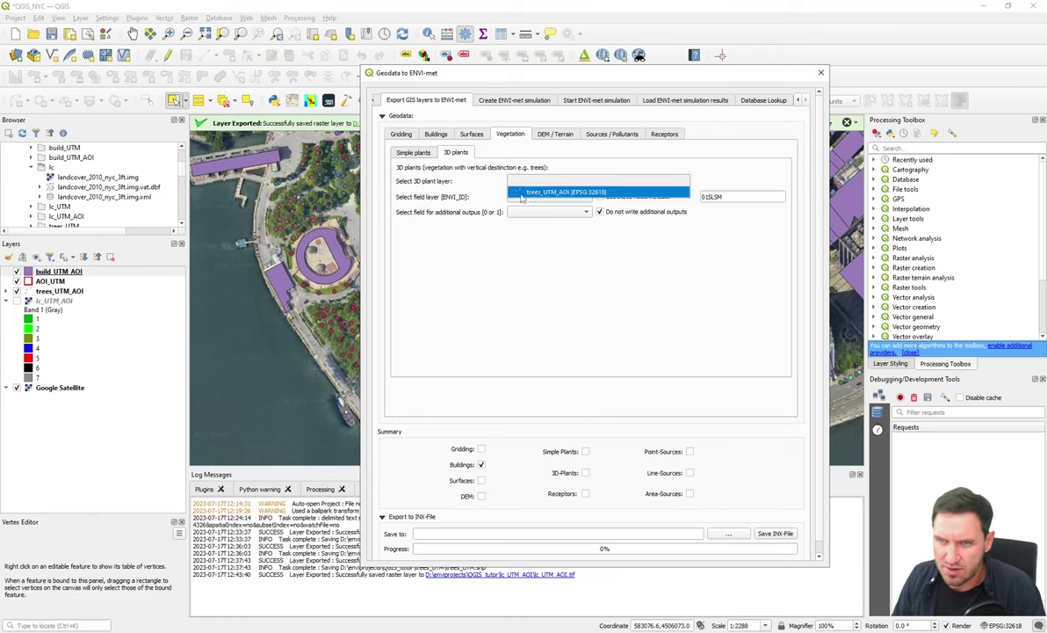
{"action": "left_click", "coordinate": [524, 193]}
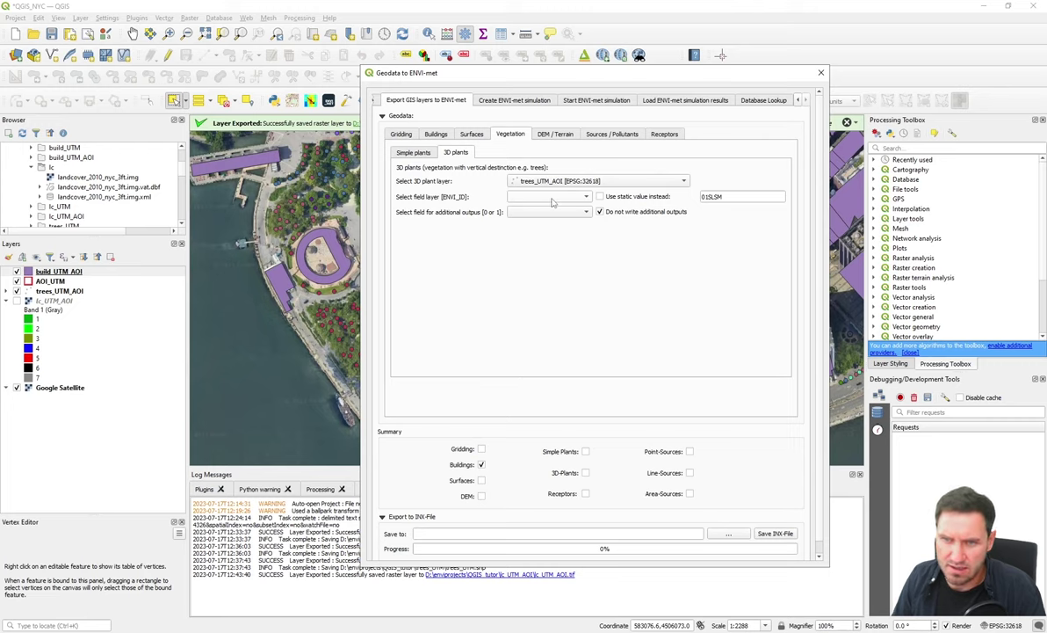
{"action": "left_click", "coordinate": [552, 200]}
{"action": "left_click", "coordinate": [518, 380]}
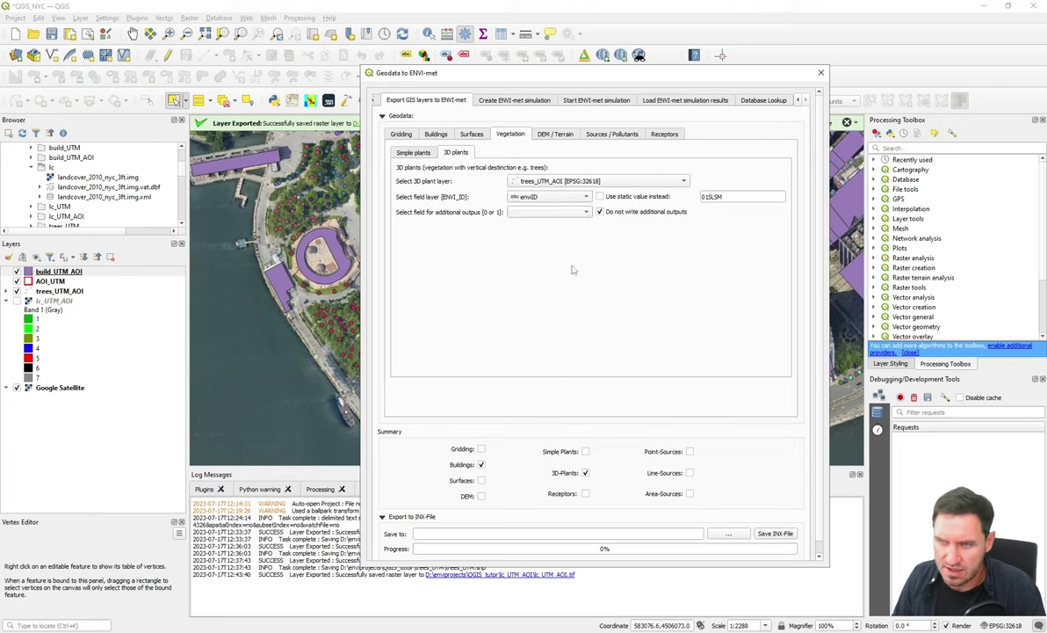
- Examine the static-value option for the 3D plant ID and the fields offered for additional outputs
{"action": "left_click", "coordinate": [600, 197]}
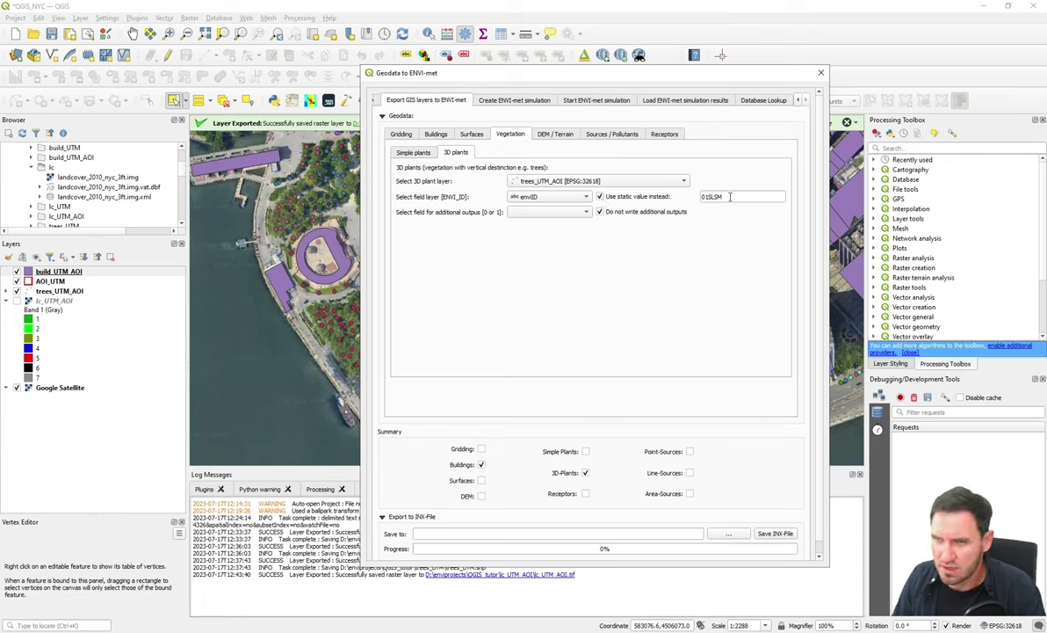
{"action": "key", "text": "Tab"}
{"action": "key", "text": "End"}
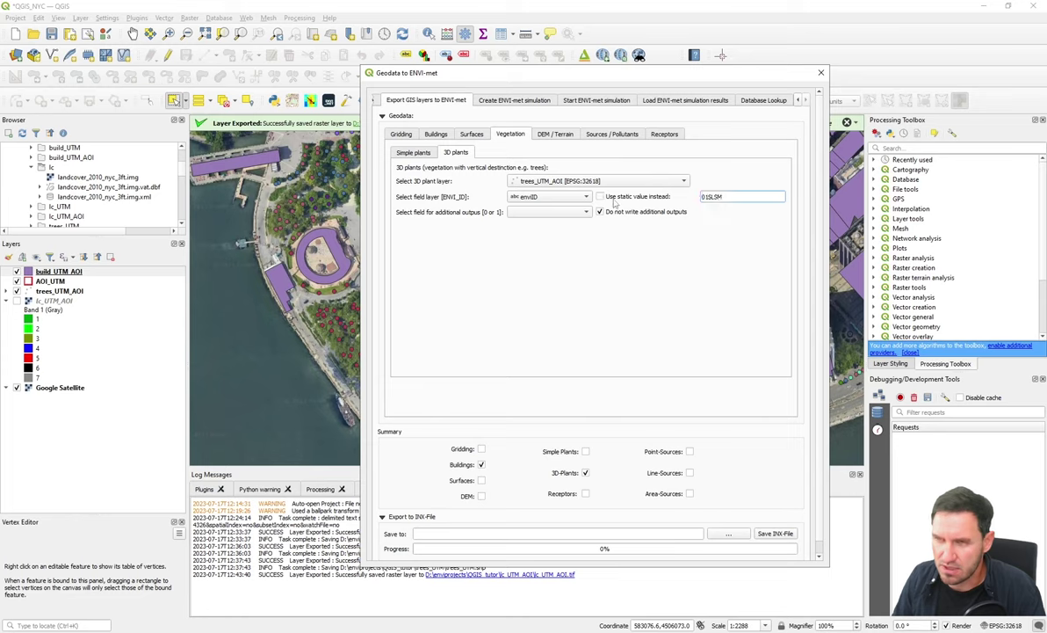
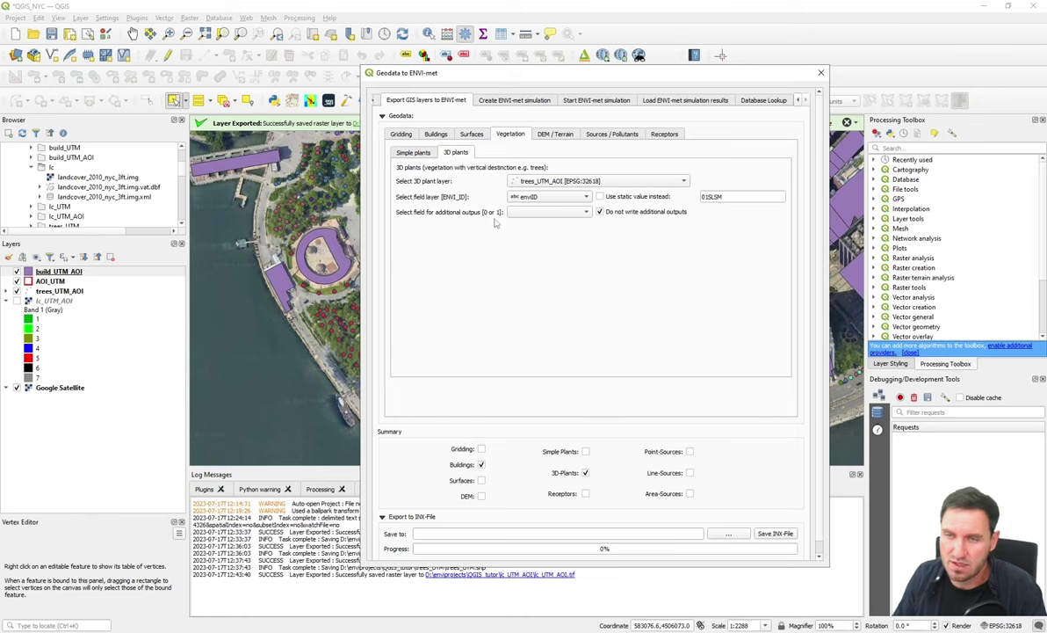
{"action": "left_click", "coordinate": [571, 215]}
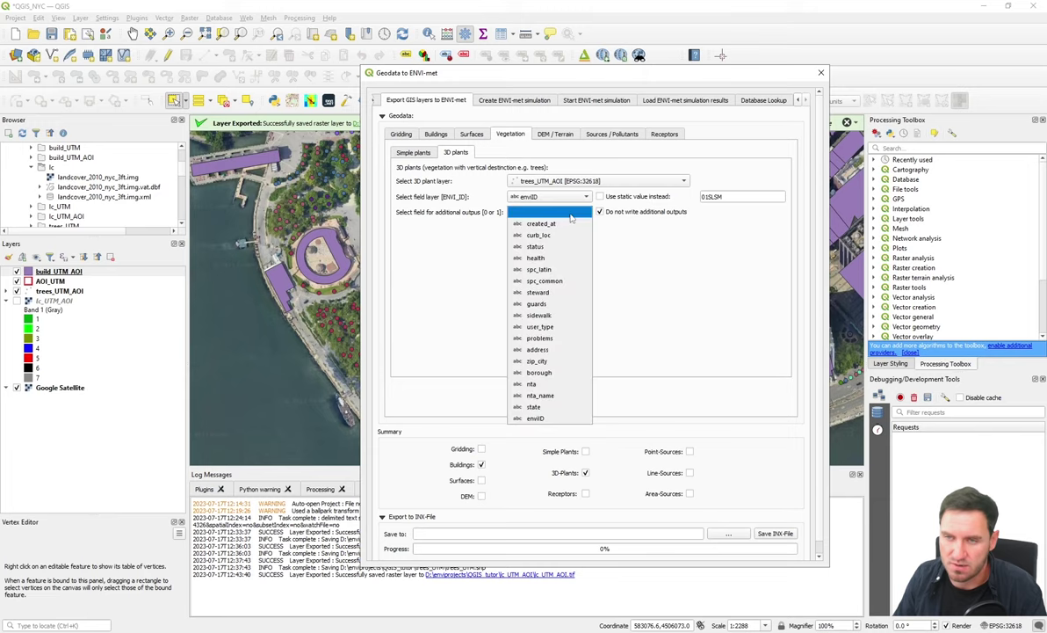
{"action": "left_click", "coordinate": [570, 216]}
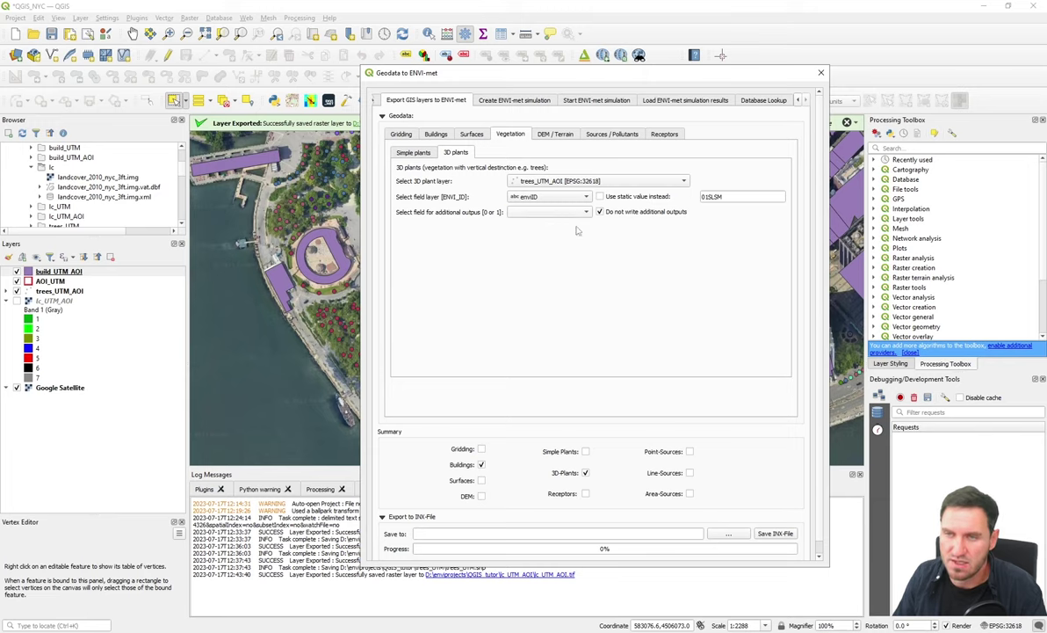
- Set the surfaces to come from a raster layer, using lc_UTM_AOI with Band 1 (Gray)
{"action": "left_click", "coordinate": [471, 136]}
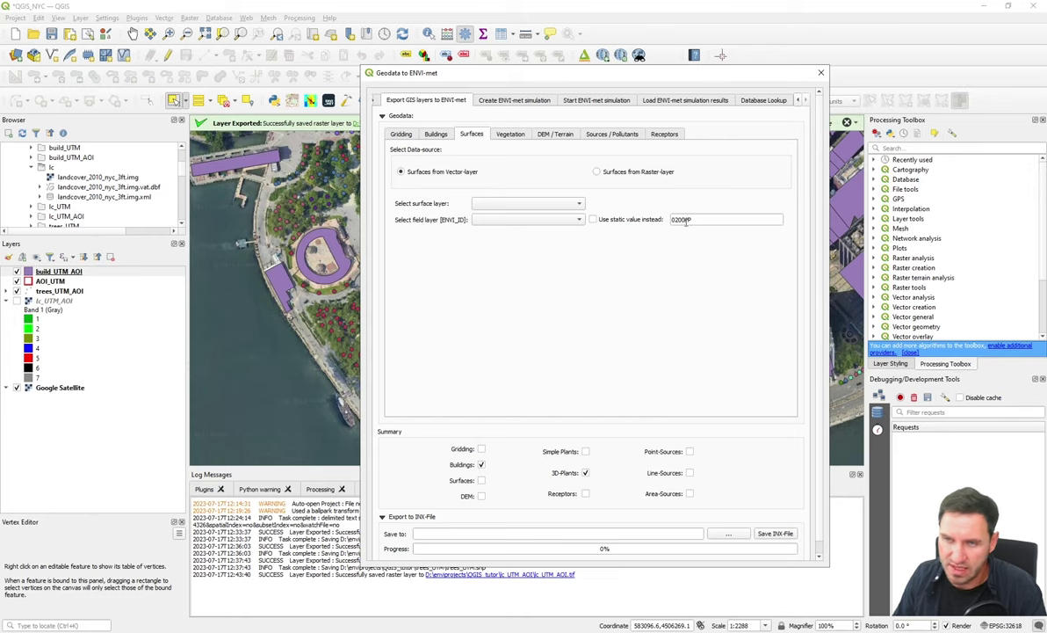
{"action": "double_click", "coordinate": [694, 220]}
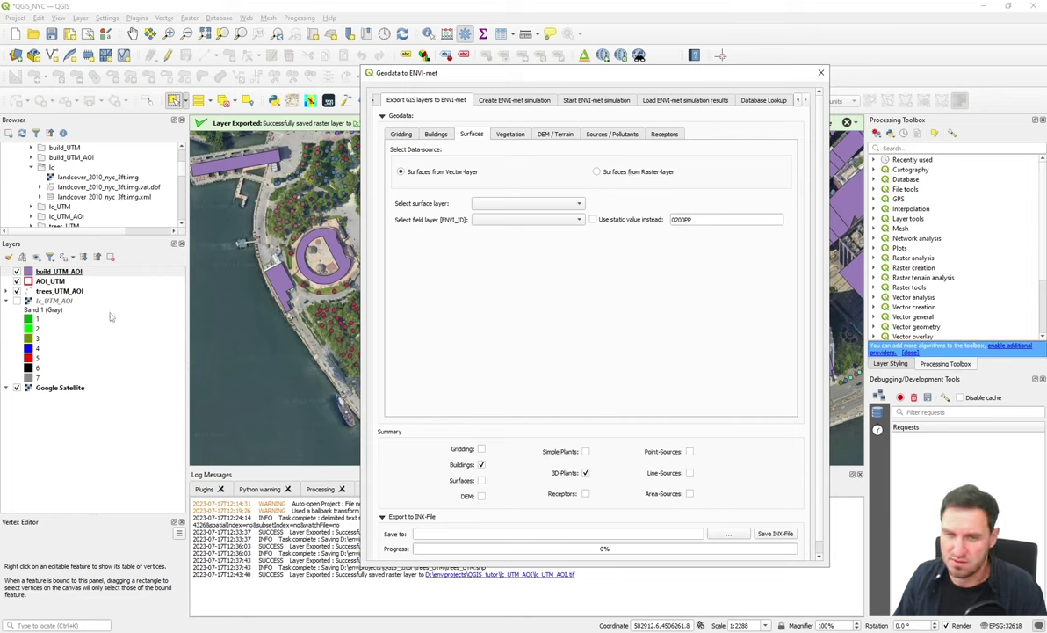
{"action": "left_click", "coordinate": [609, 173]}
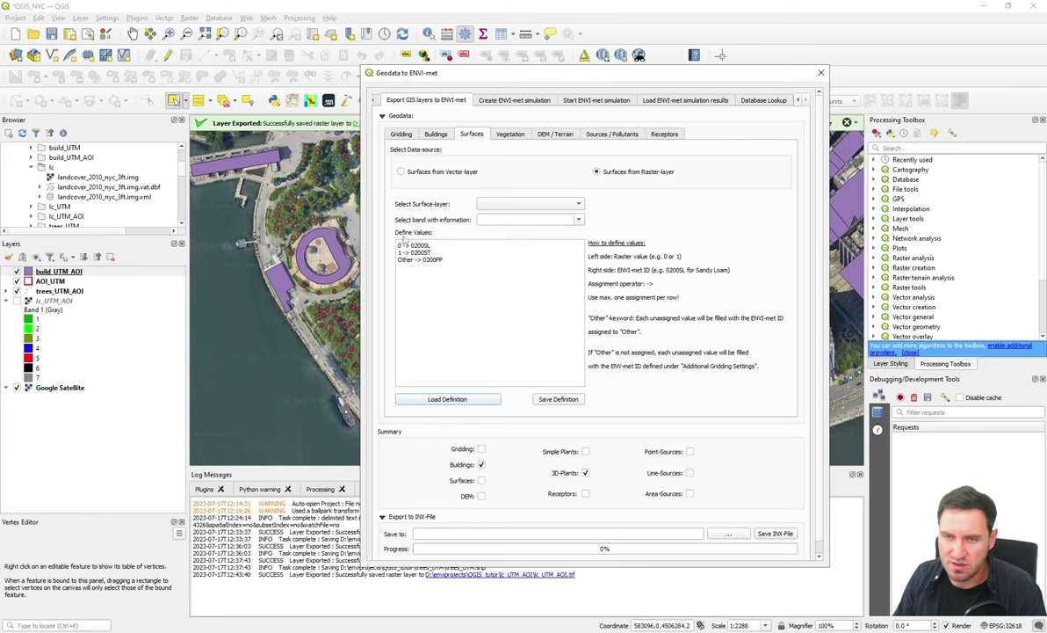
{"action": "left_click", "coordinate": [528, 205]}
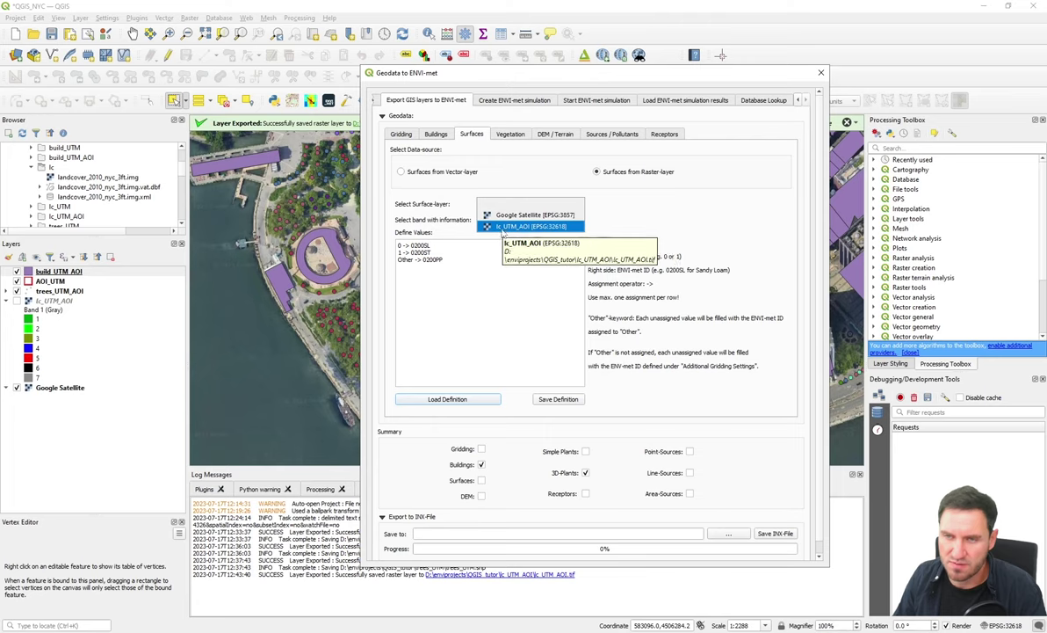
{"action": "left_click", "coordinate": [503, 226]}
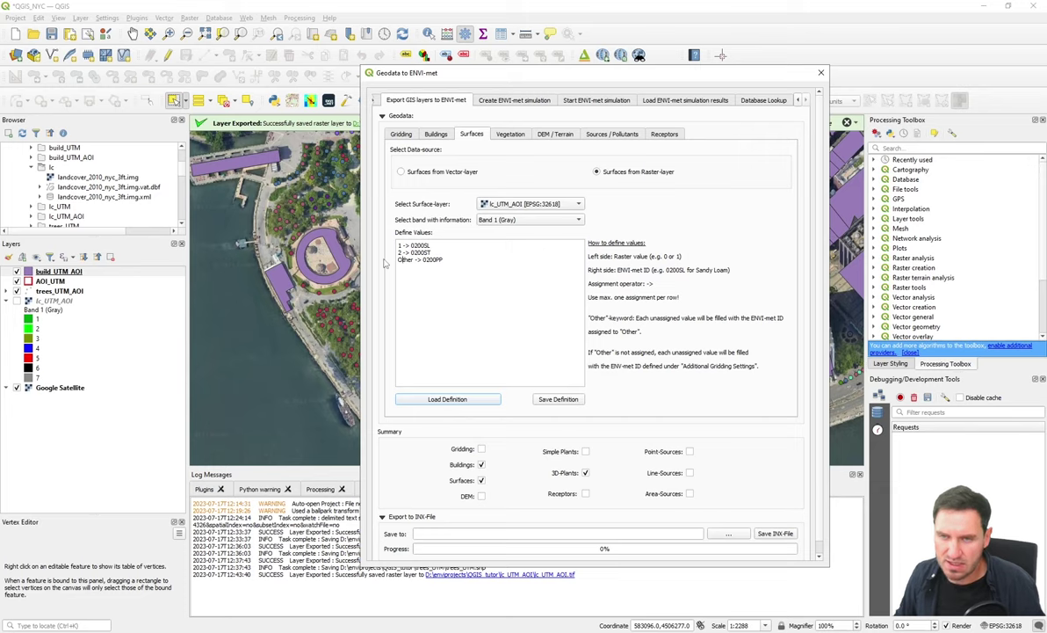
- Define the surface raster values as 1 -> 0200SL, 2 -> 0200ST, 3 -> 0200ST and 4 -> 0200ST, above the Other row
{"action": "key", "text": "Return"}
{"action": "key", "text": "Return"}
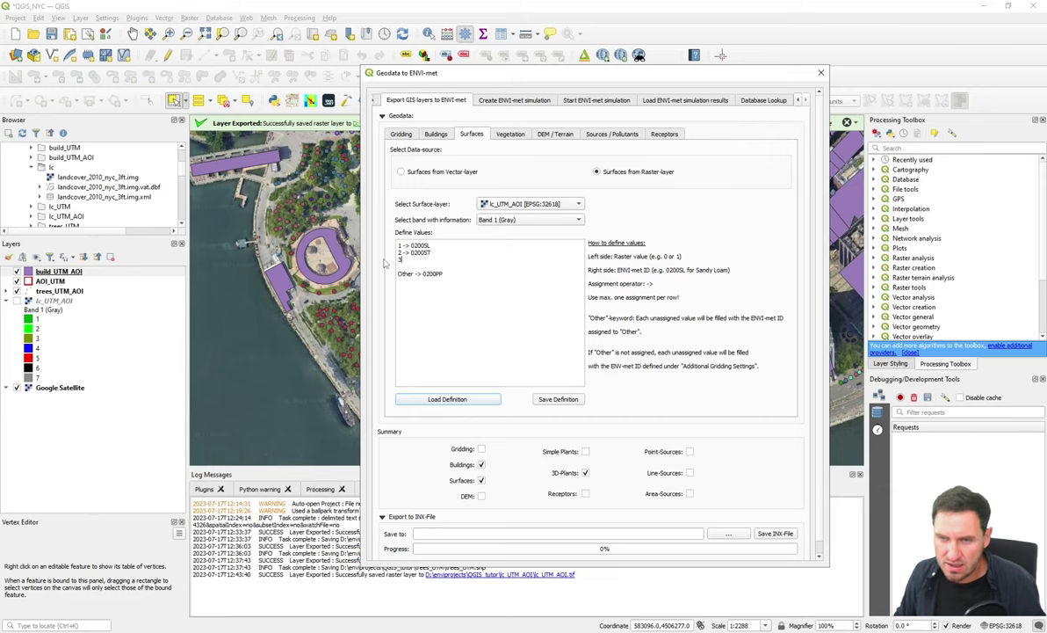
{"action": "key", "text": "Up"}
{"action": "key", "text": "Home"}
{"action": "key", "text": "shift+End"}
{"action": "type", "text": "-> 0200ST"}
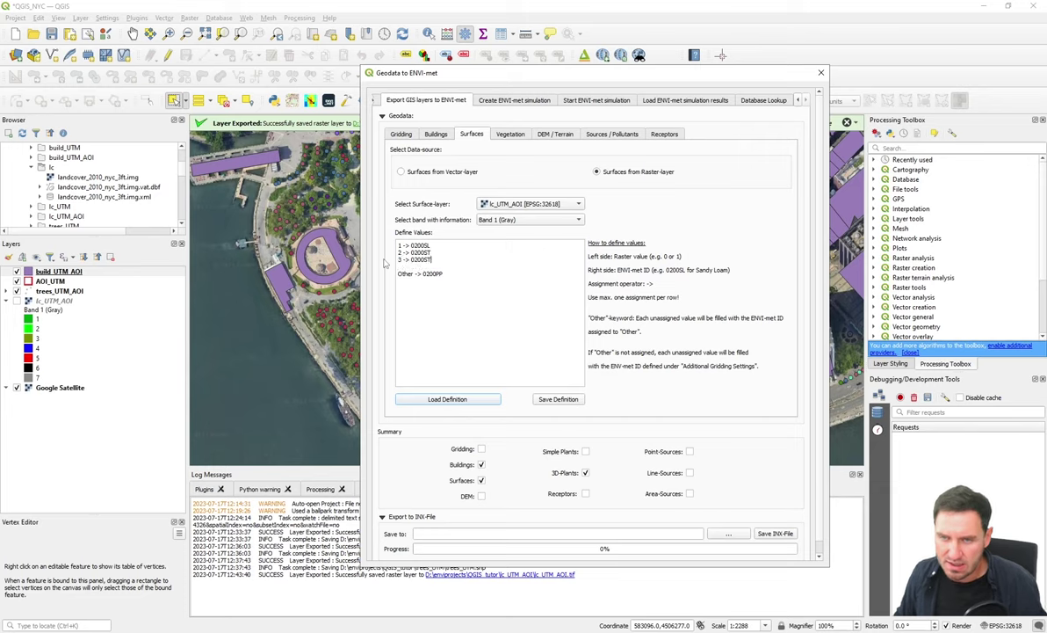
{"action": "key", "text": "Home"}
{"action": "key", "text": "shift+End"}
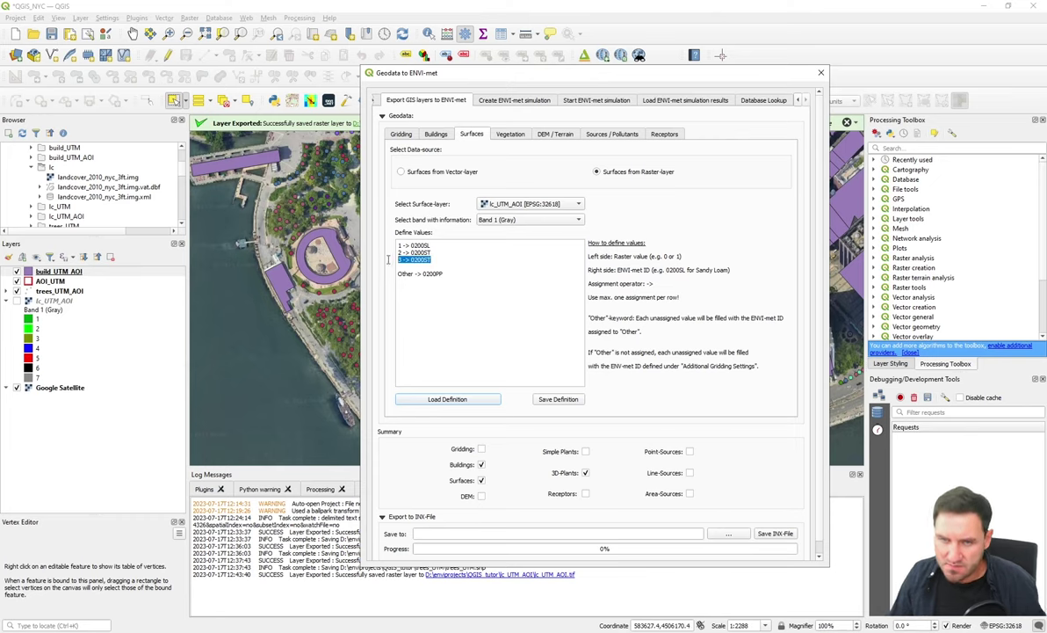
{"action": "key", "text": "ctrl+c"}
{"action": "key", "text": "Down"}
{"action": "key", "text": "ctrl+v"}
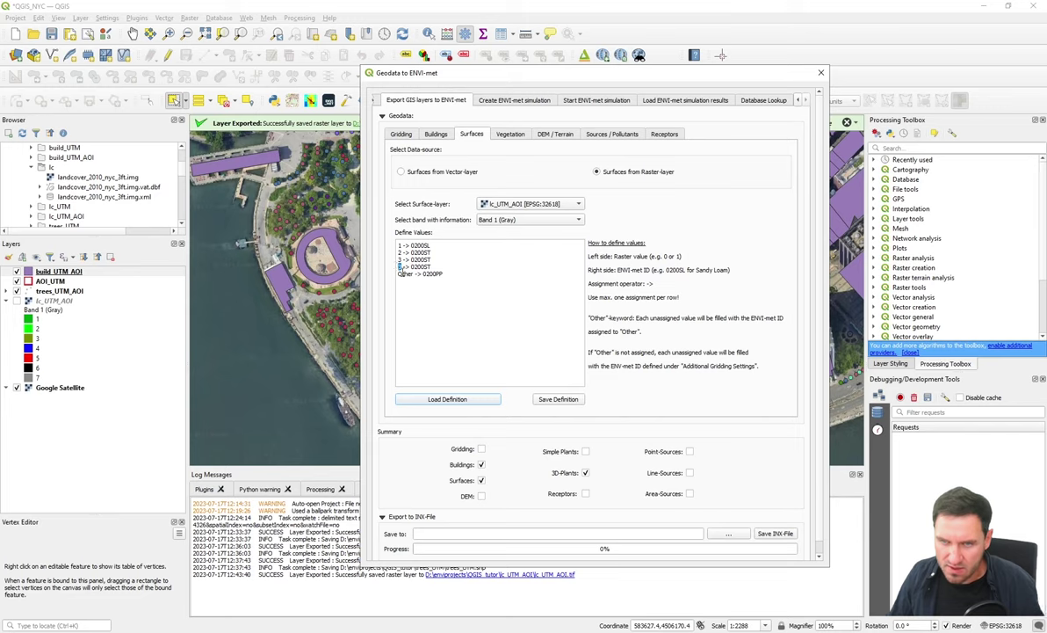
{"action": "type", "text": "4"}
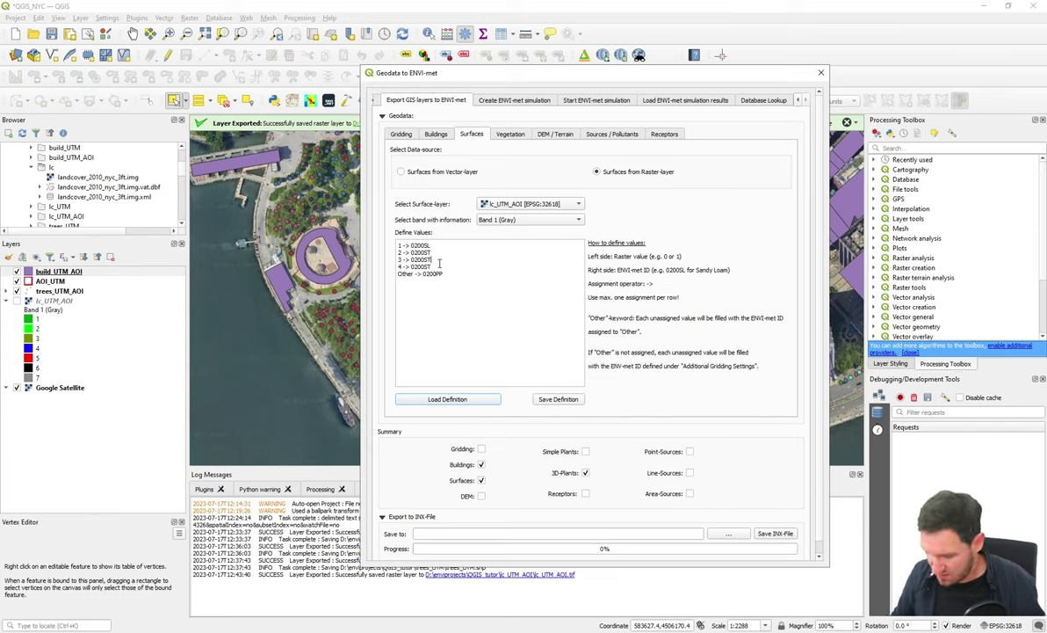
- Add surface assignments for raster values 5, 6 and 7, each mapped to 0200ST
{"action": "key", "text": "Return"}
{"action": "key", "text": "ctrl+v"}
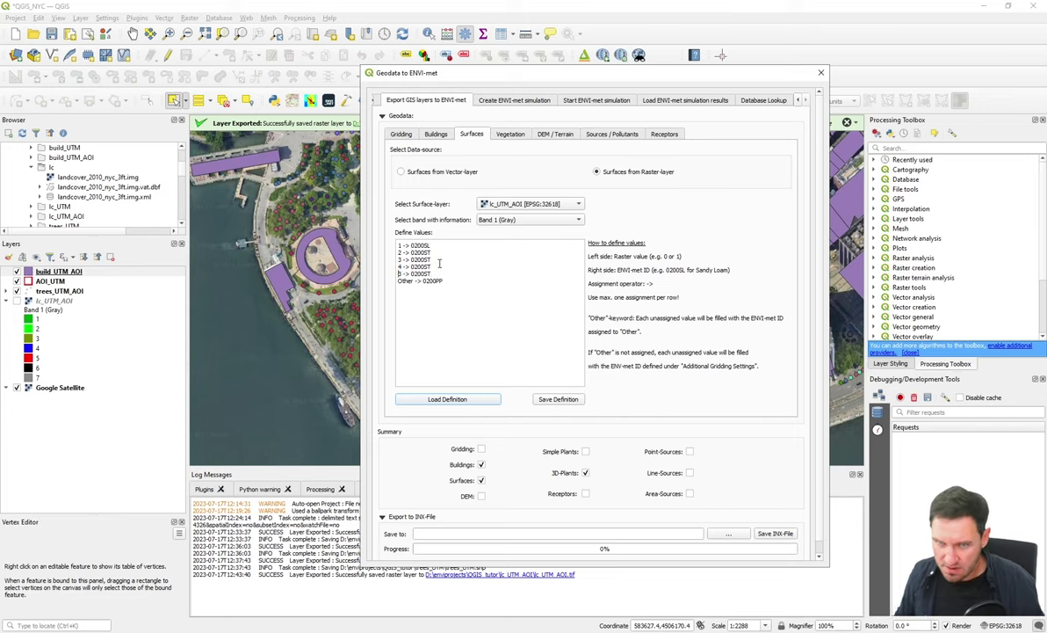
{"action": "key", "text": "Return"}
{"action": "key", "text": "ctrl+v"}
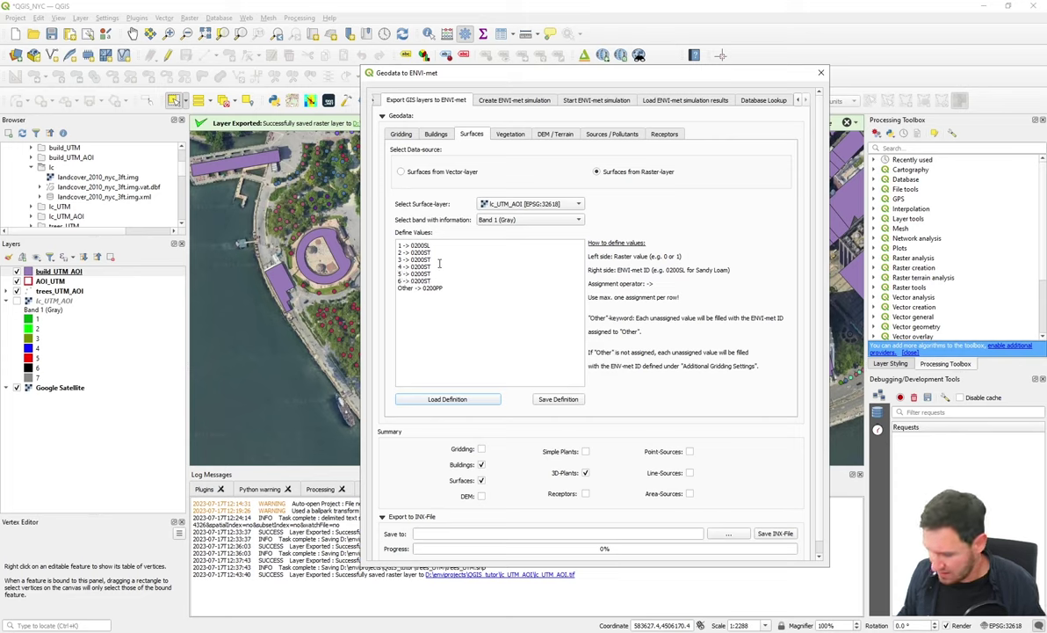
{"action": "key", "text": "Return"}
{"action": "key", "text": "ctrl+v"}
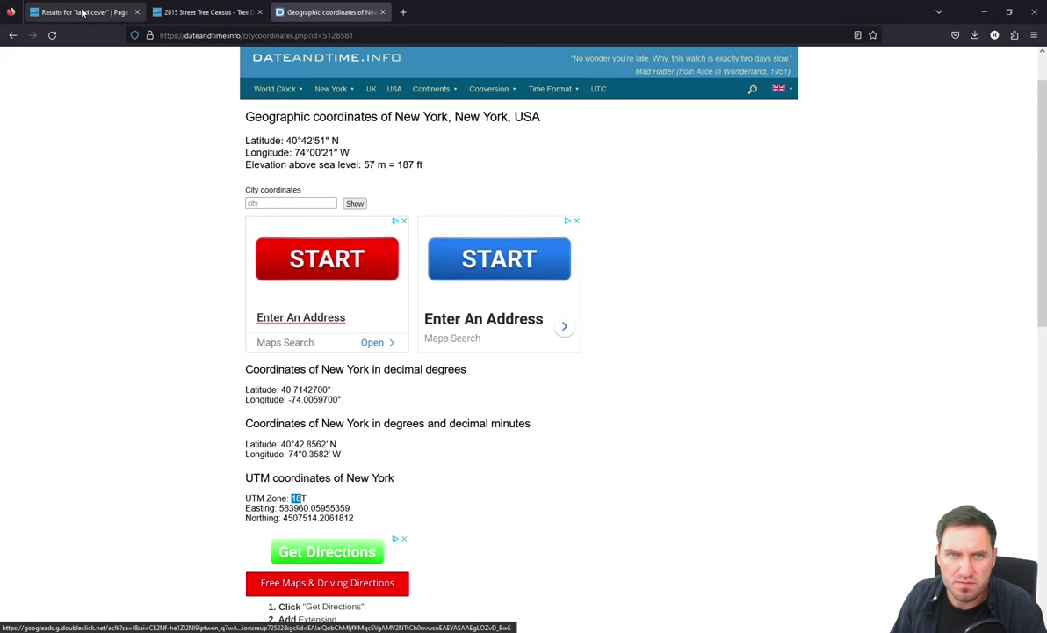
- In the browser's land cover results, examine the class numbers described for Landcover Raster Data (2010) – 3ft Resolution
{"action": "key", "text": "ctrl+Tab"}
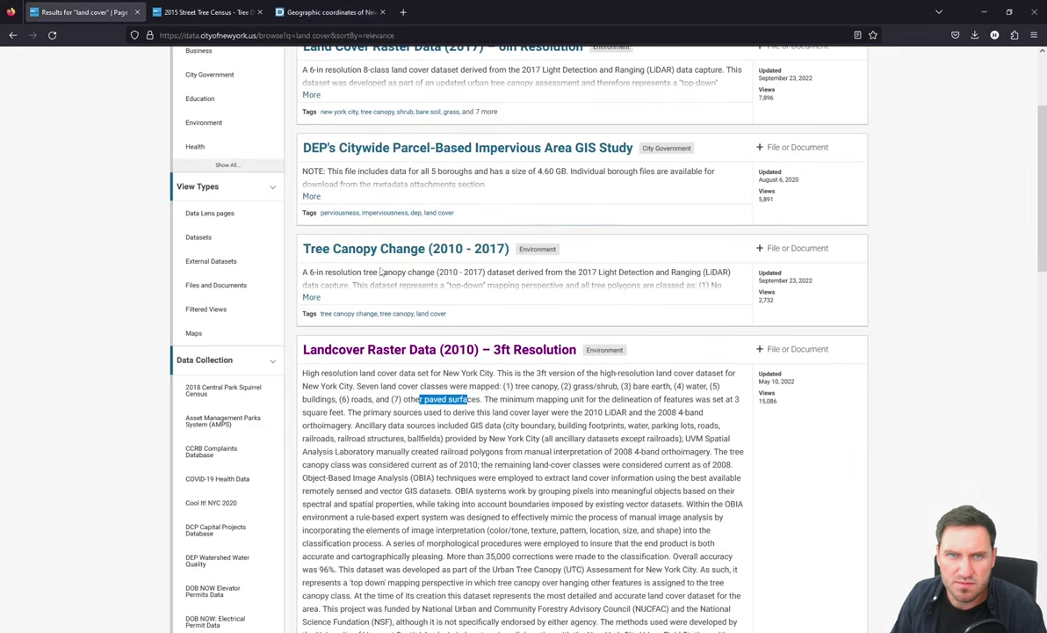
{"action": "scroll", "coordinate": [386, 342], "scroll_direction": "down", "scroll_amount": 1}
{"action": "left_click", "coordinate": [488, 355]}
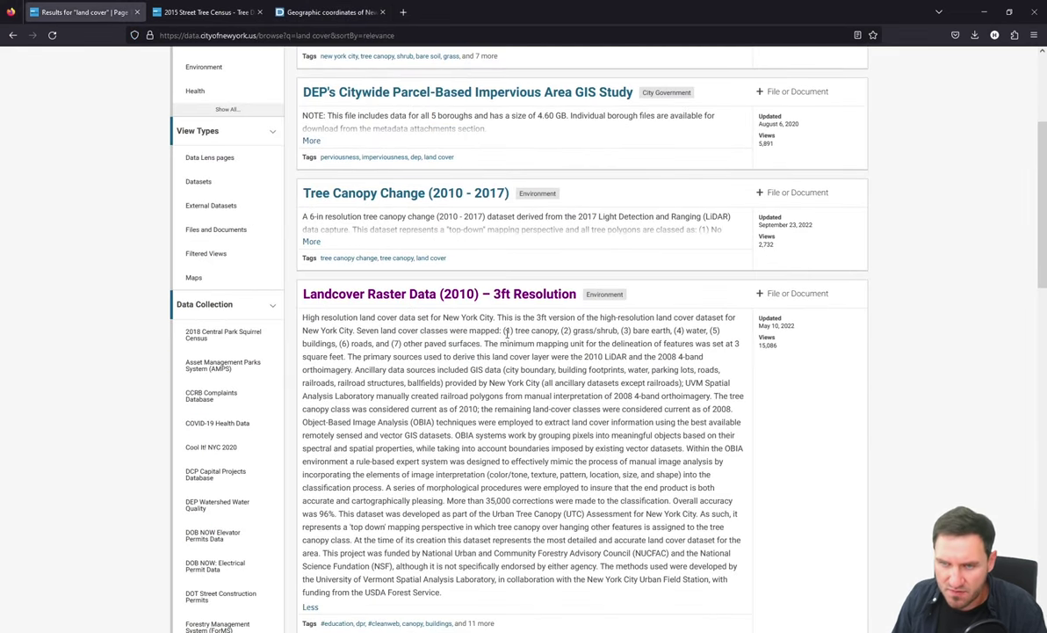
{"action": "left_click_drag", "start_coordinate": [505, 331], "coordinate": [484, 343]}
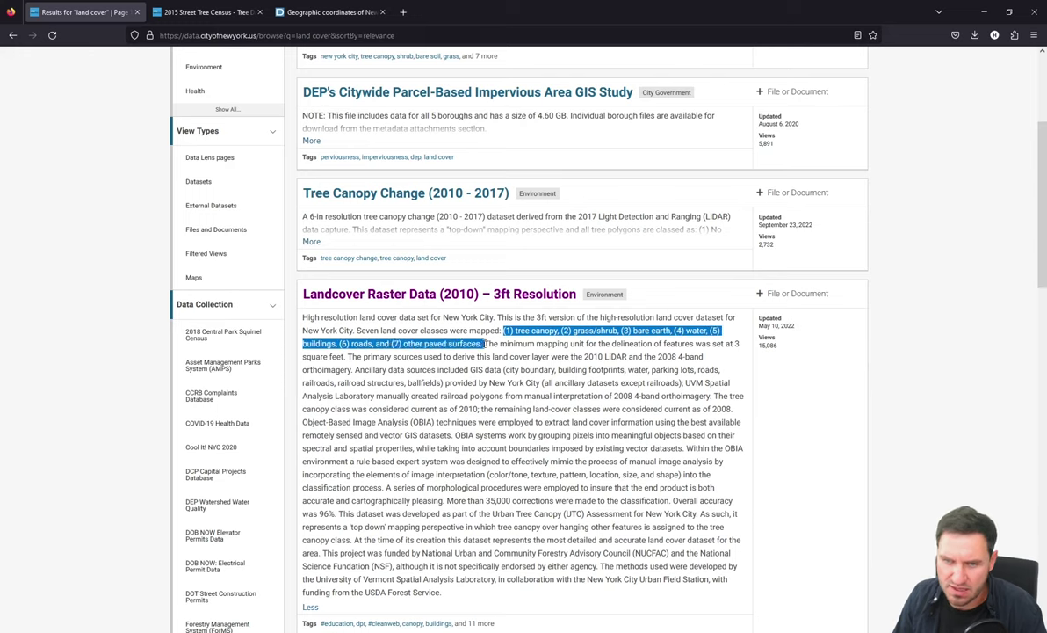
- Switch to ENVI-met DBManager and examine the system soil profile IDs under Natural surfaces, Roads&Pavements and other
{"action": "key", "text": "alt+Tab"}
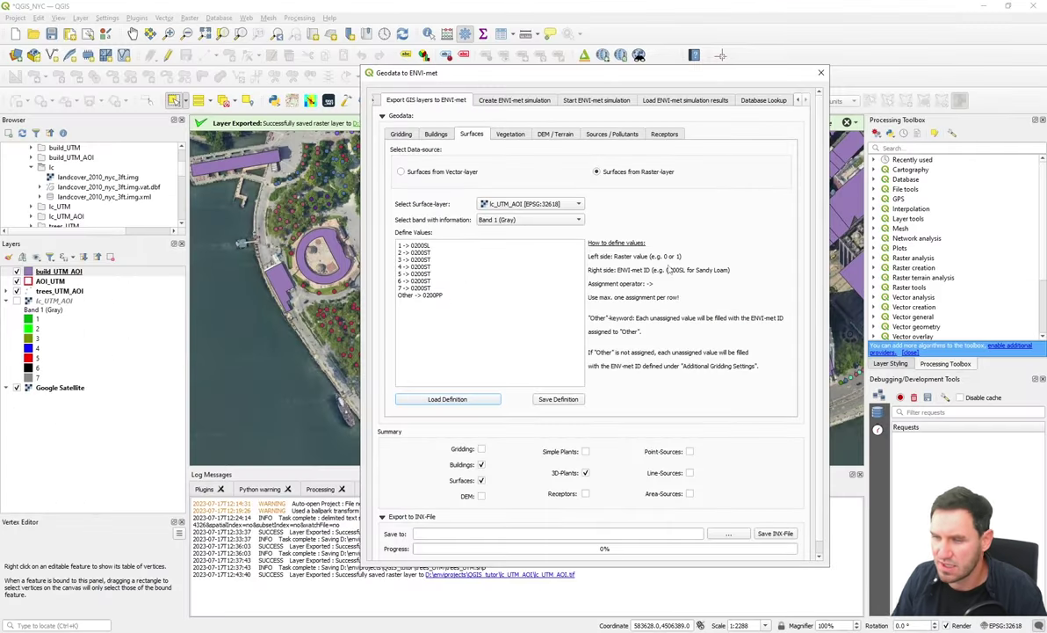
{"action": "left_click", "coordinate": [448, 399]}
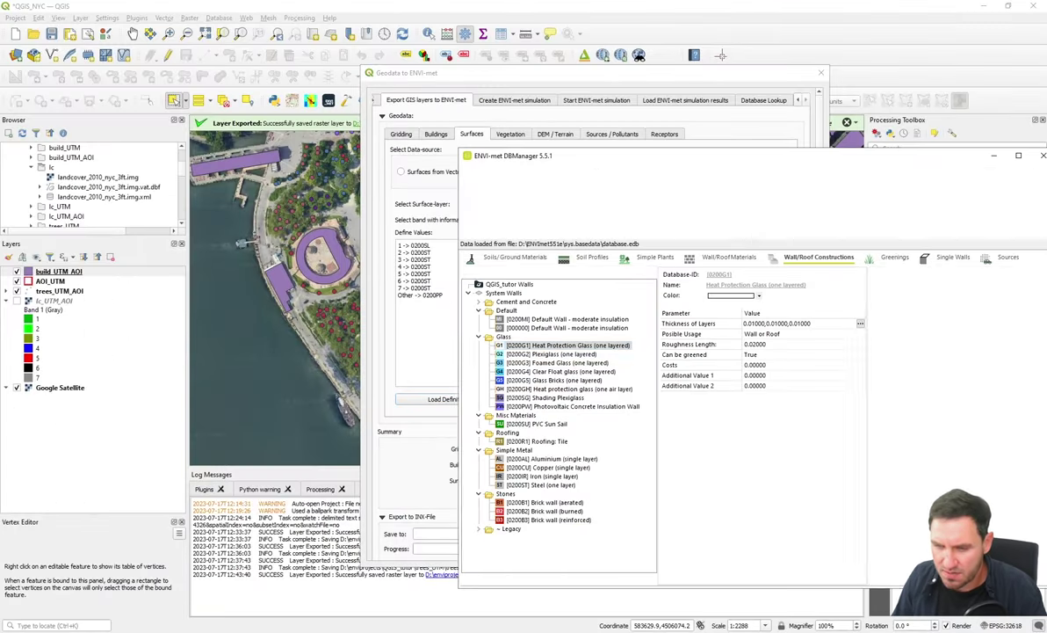
{"action": "left_click", "coordinate": [593, 257]}
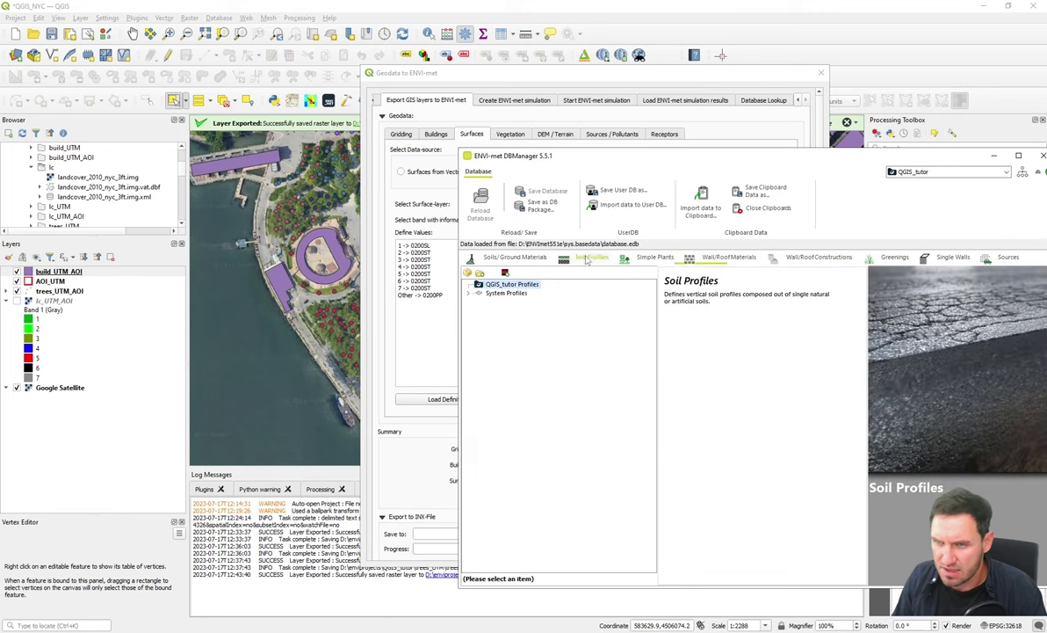
{"action": "left_click", "coordinate": [475, 294]}
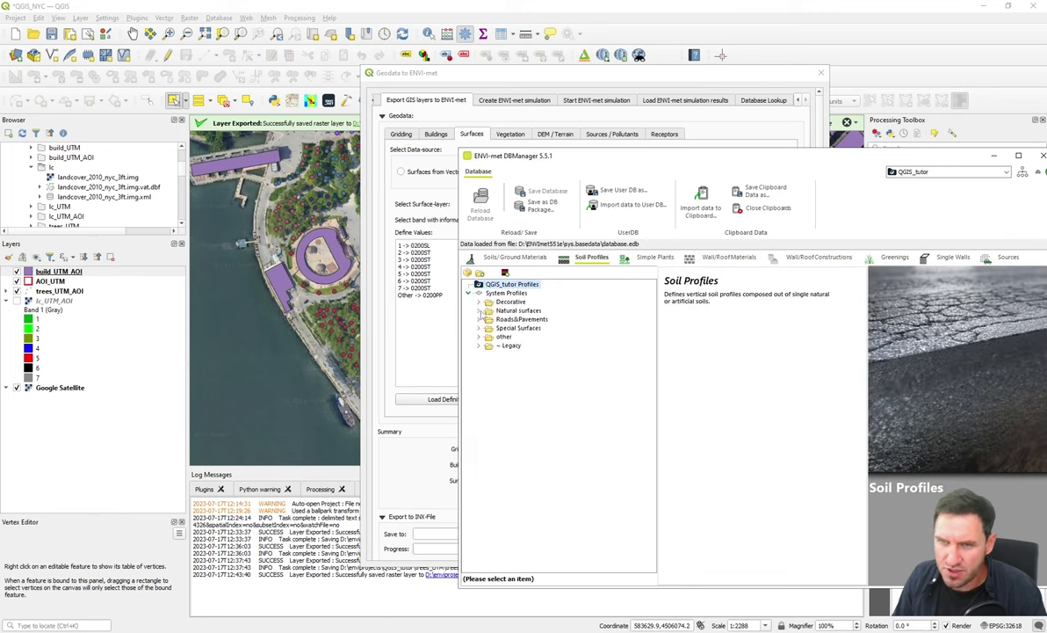
{"action": "left_click", "coordinate": [479, 310]}
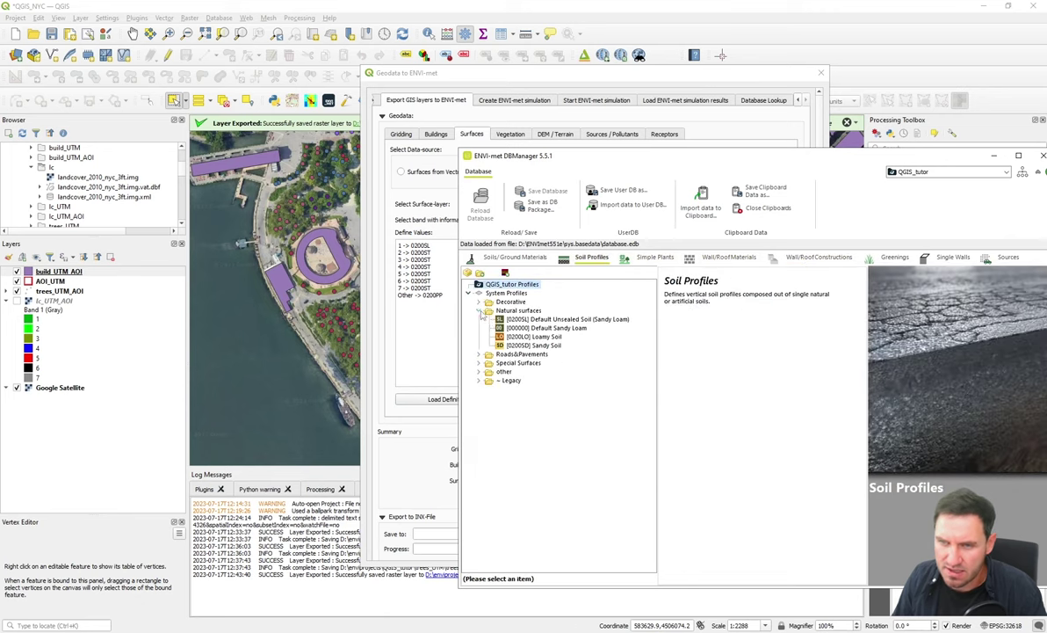
{"action": "left_click", "coordinate": [554, 328]}
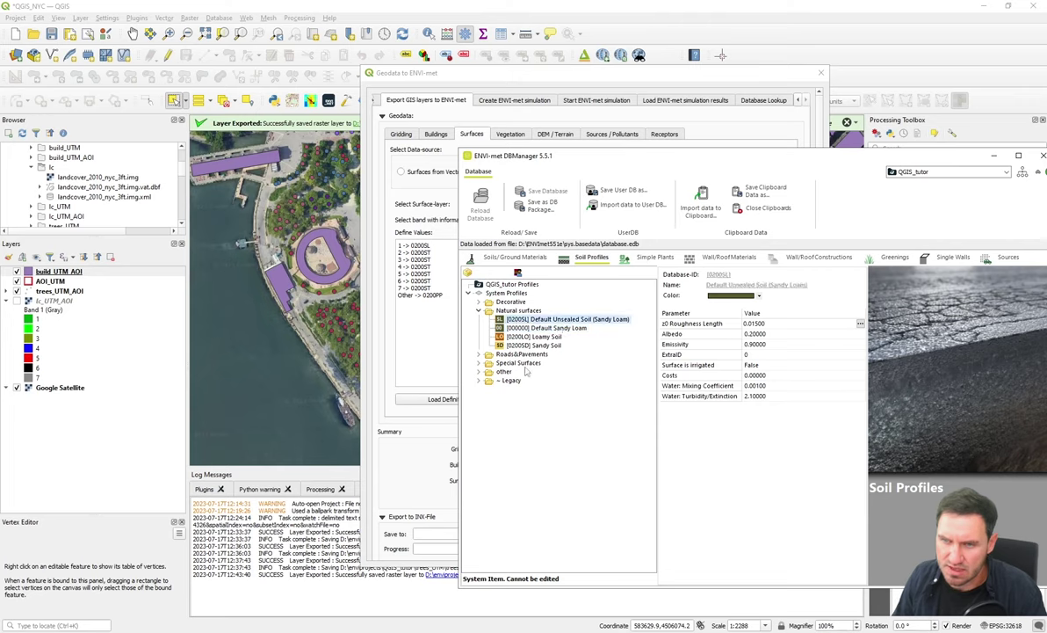
{"action": "left_click", "coordinate": [479, 354]}
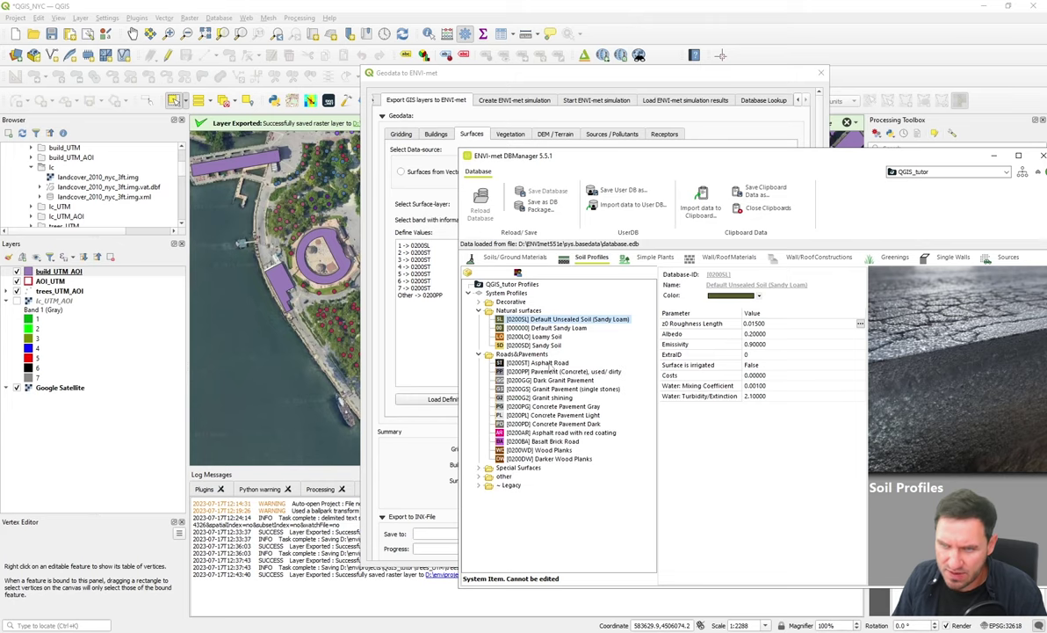
{"action": "left_click", "coordinate": [510, 363]}
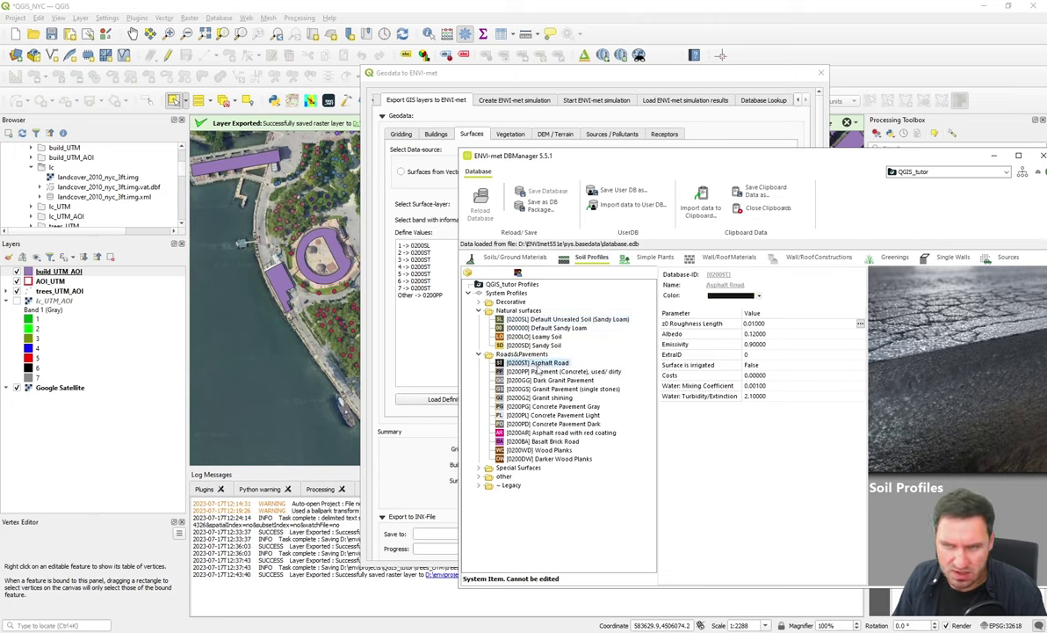
{"action": "left_click", "coordinate": [489, 476]}
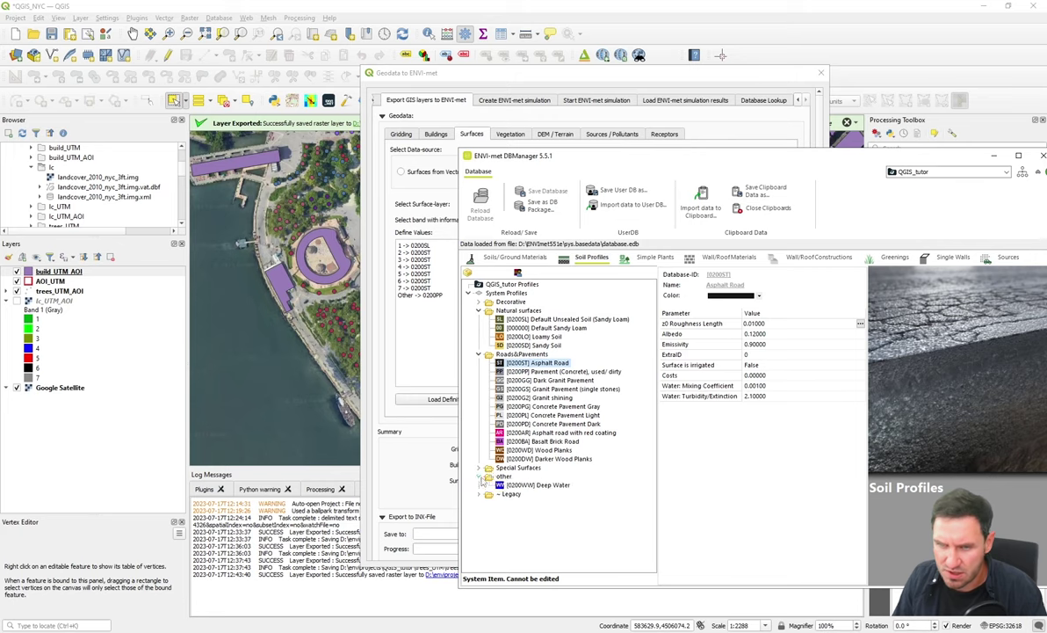
- Redefine the surface values as 1 and 2 -> 0200SL, 3 -> 0200SD, 4 and Other -> 0200WW, 5 -> 0200PP, 6 -> 0200ST, 7 -> 0200PD
{"action": "left_click", "coordinate": [533, 485]}
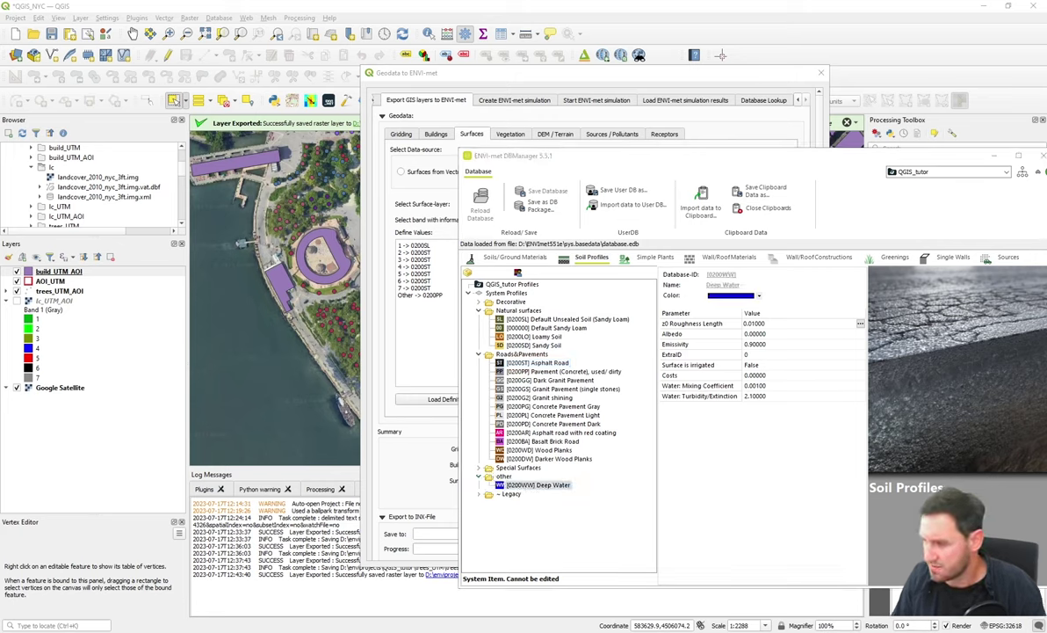
{"action": "left_click", "coordinate": [440, 311]}
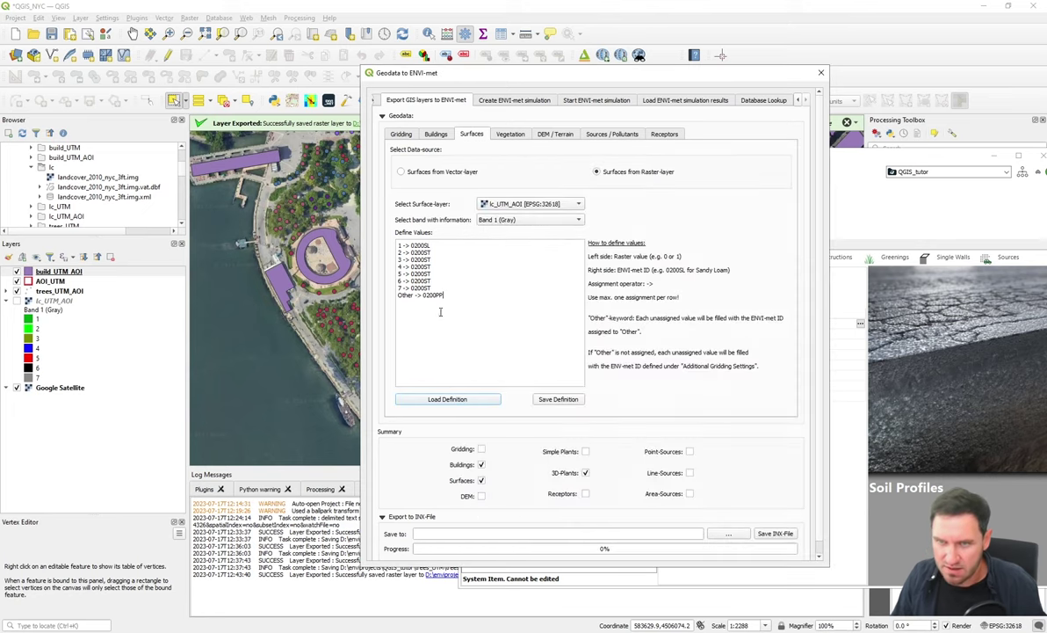
{"action": "key", "text": "ctrl+a"}
{"action": "type", "text": "1 -> 0200SL 2 -> 0200SL 3 -> 0200SD 4 -> 0200WW 5 -> 0200PP 6 -> 0200ST 7 -> 0200PD Other -> 0200WW"}
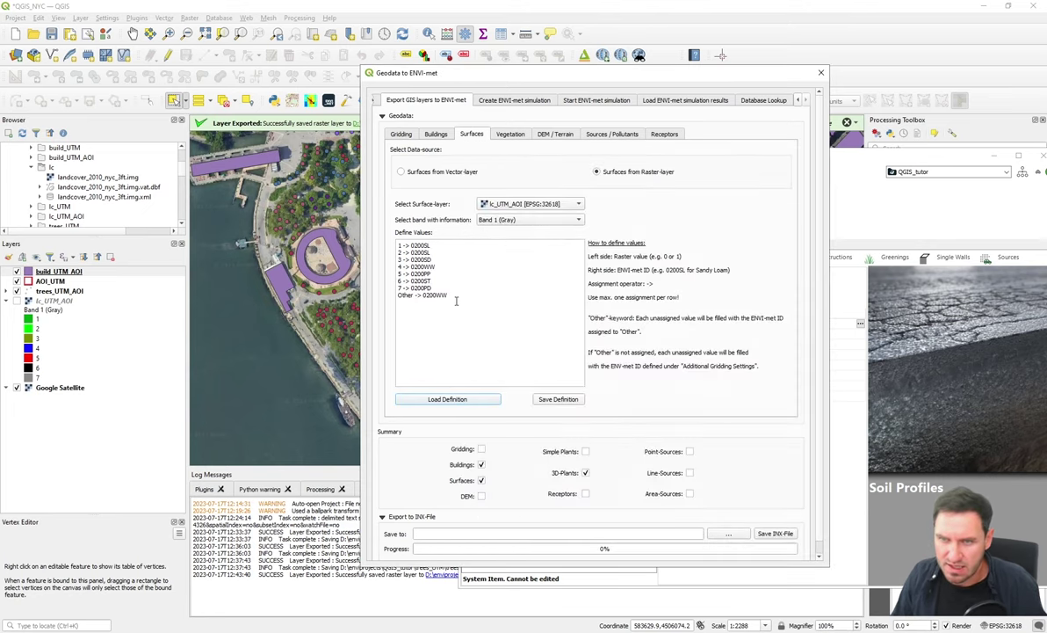
- Show the lc_UTM_AOI layer and examine its land cover along the shoreline, piers and open water inside the AOI
{"action": "left_click", "coordinate": [18, 304]}
{"action": "left_click", "coordinate": [16, 301]}
{"action": "scroll", "coordinate": [378, 317], "scroll_direction": "down", "scroll_amount": 1}
{"action": "left_click_drag", "start_coordinate": [299, 368], "coordinate": [379, 317]}
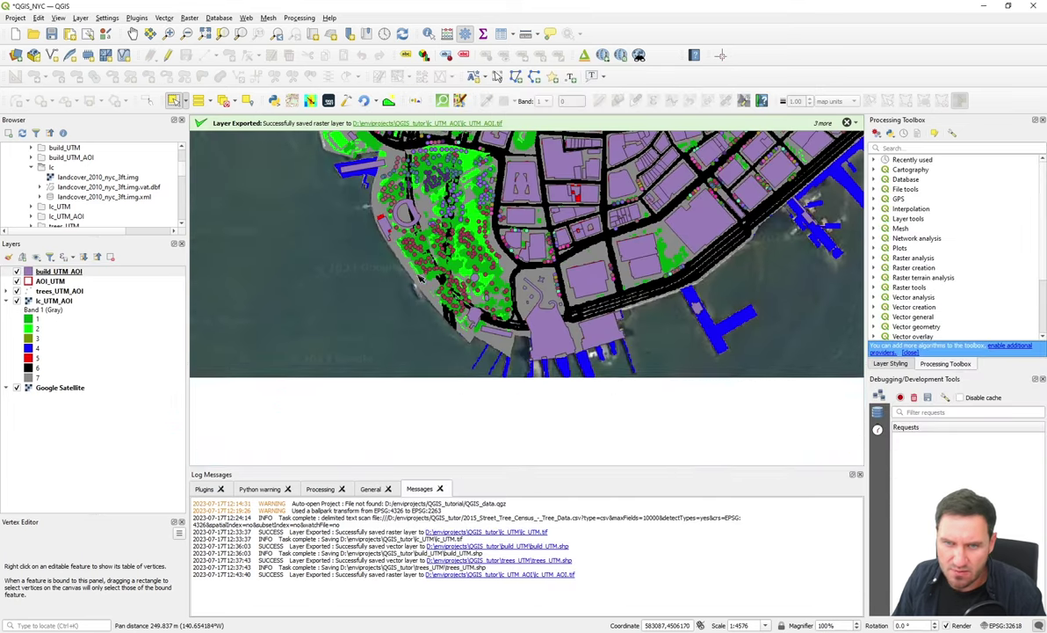
{"action": "scroll", "coordinate": [377, 316], "scroll_direction": "down", "scroll_amount": 1}
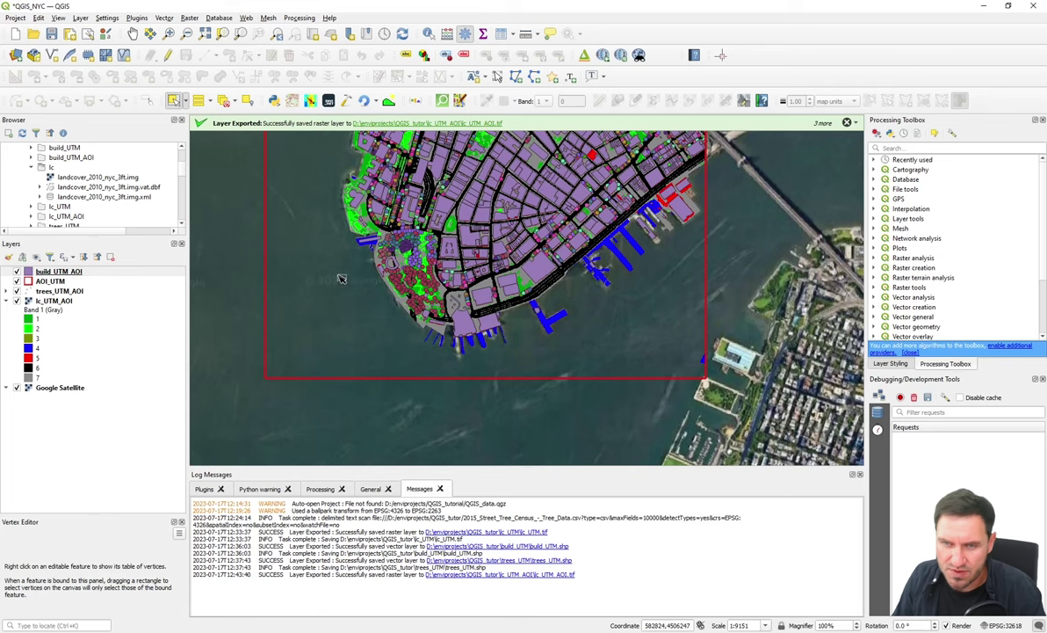
{"action": "left_click_drag", "start_coordinate": [320, 292], "coordinate": [341, 338]}
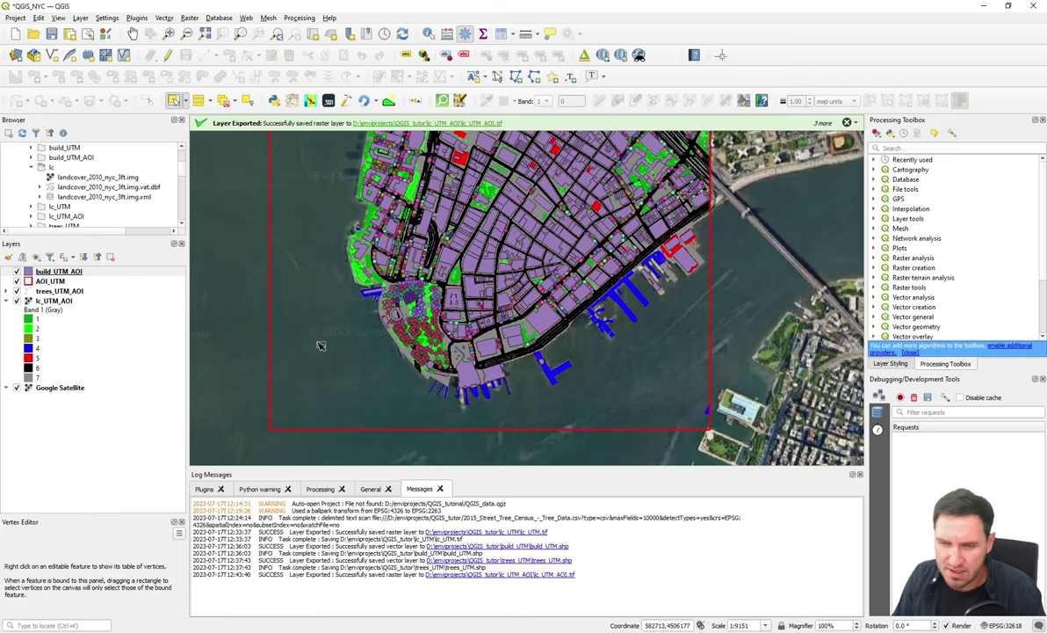
{"action": "left_click_drag", "start_coordinate": [278, 296], "coordinate": [356, 370]}
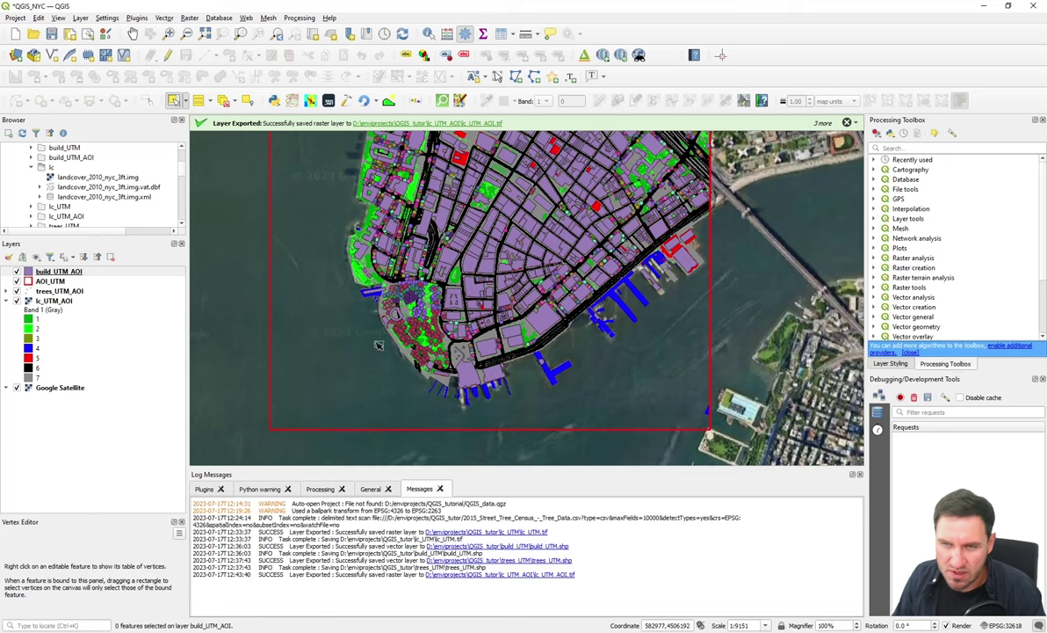
{"action": "scroll", "coordinate": [449, 367], "scroll_direction": "up", "scroll_amount": 2}
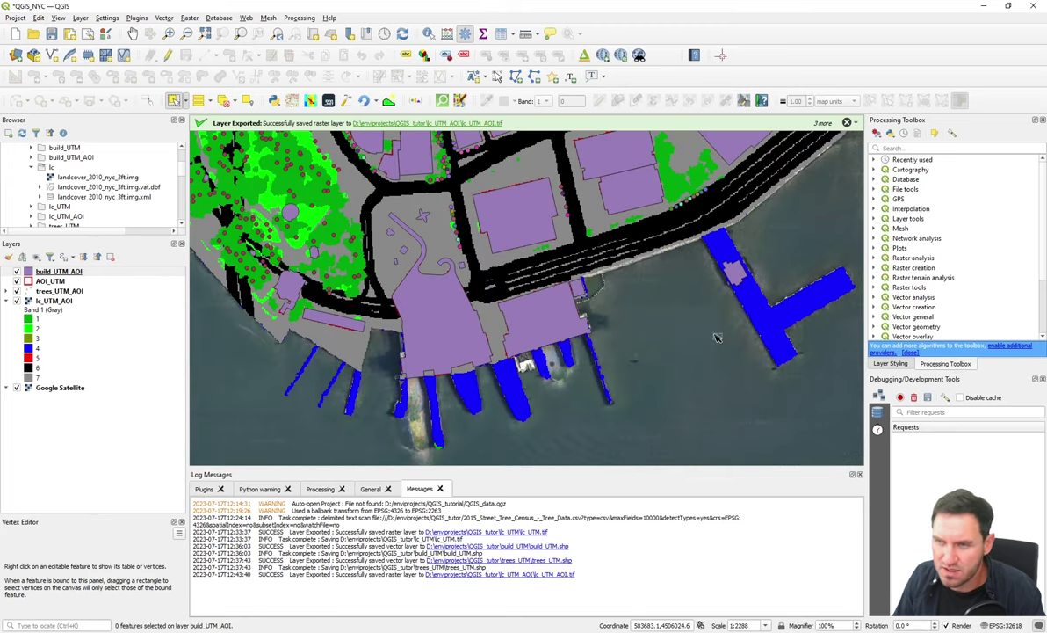
{"action": "scroll", "coordinate": [707, 341], "scroll_direction": "down", "scroll_amount": 2}
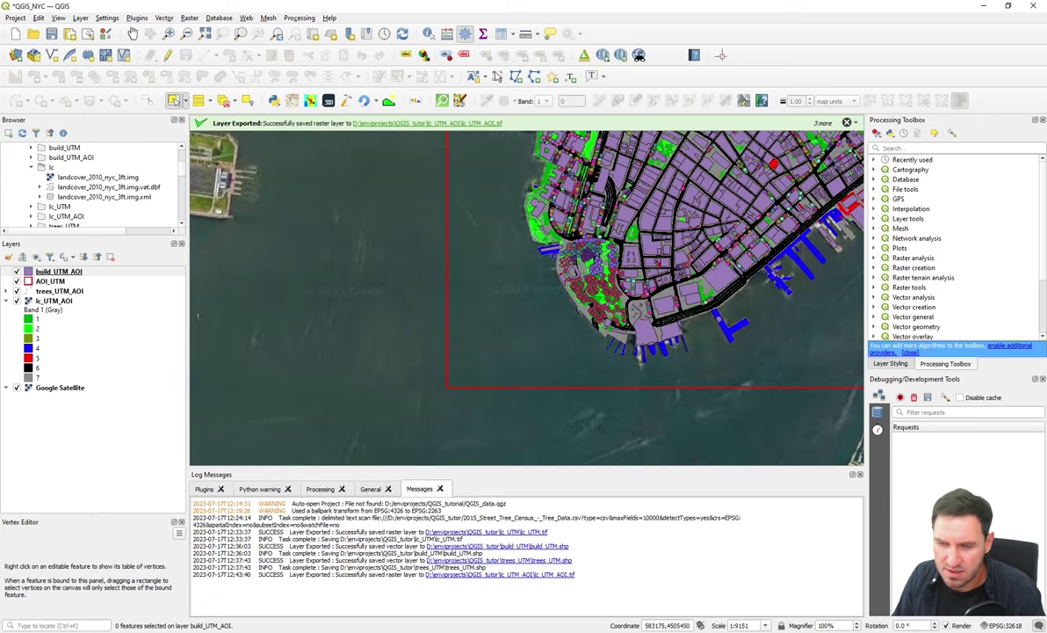
- Return to the Geodata to ENVI-met dialog and review the Other assignment in the surface value definitions
{"action": "mouse_move", "coordinate": [312, 630]}
{"action": "left_click", "coordinate": [387, 568]}
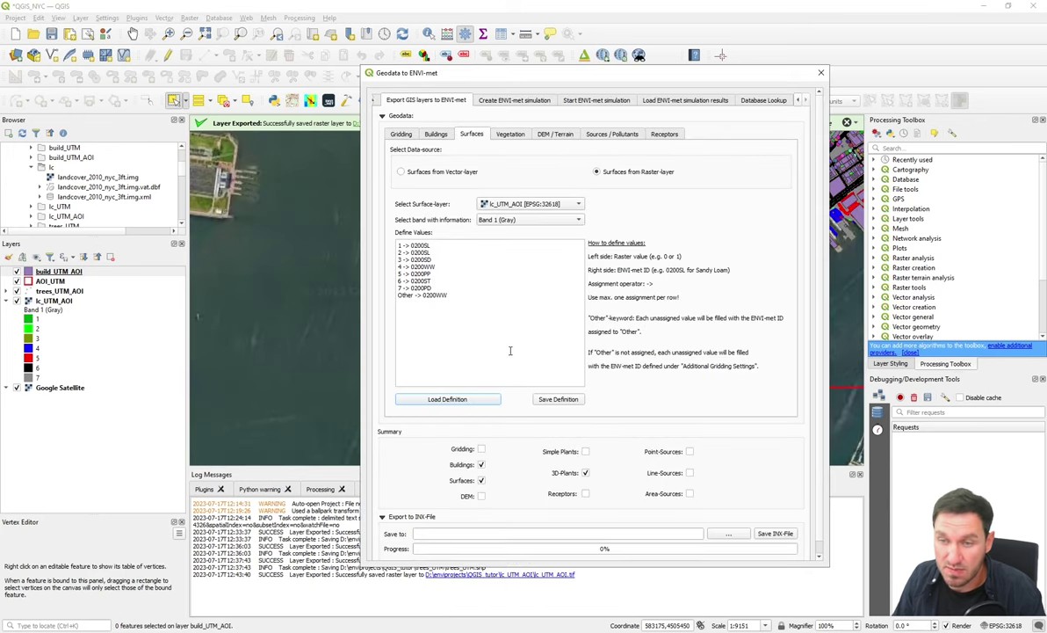
{"action": "double_click", "coordinate": [431, 295]}
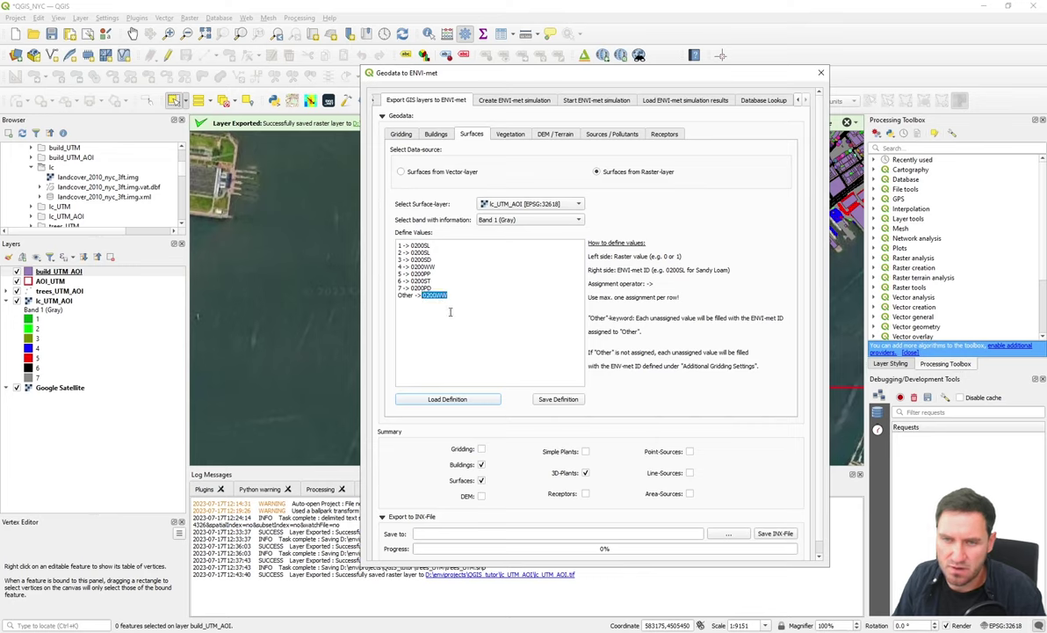
{"action": "left_click", "coordinate": [449, 301]}
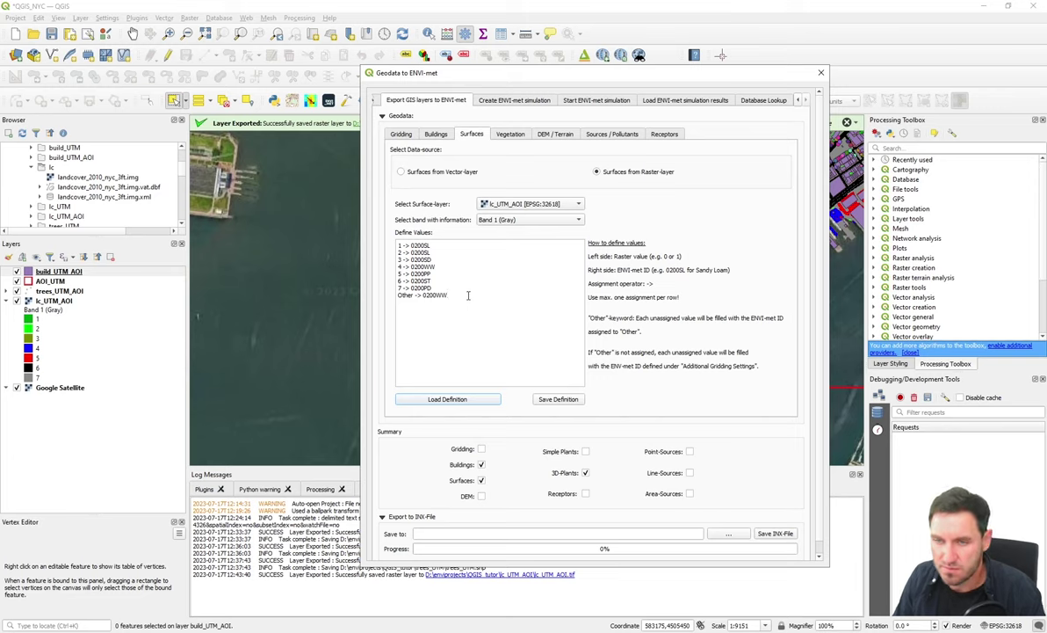
{"action": "left_click", "coordinate": [468, 295]}
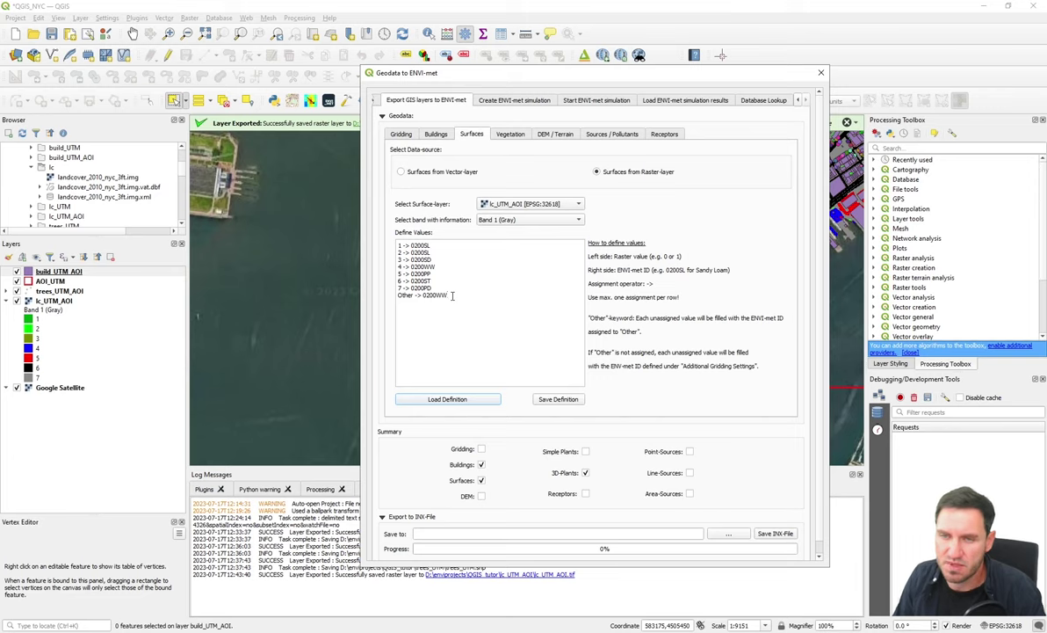
{"action": "double_click", "coordinate": [430, 295]}
{"action": "left_click", "coordinate": [580, 333]}
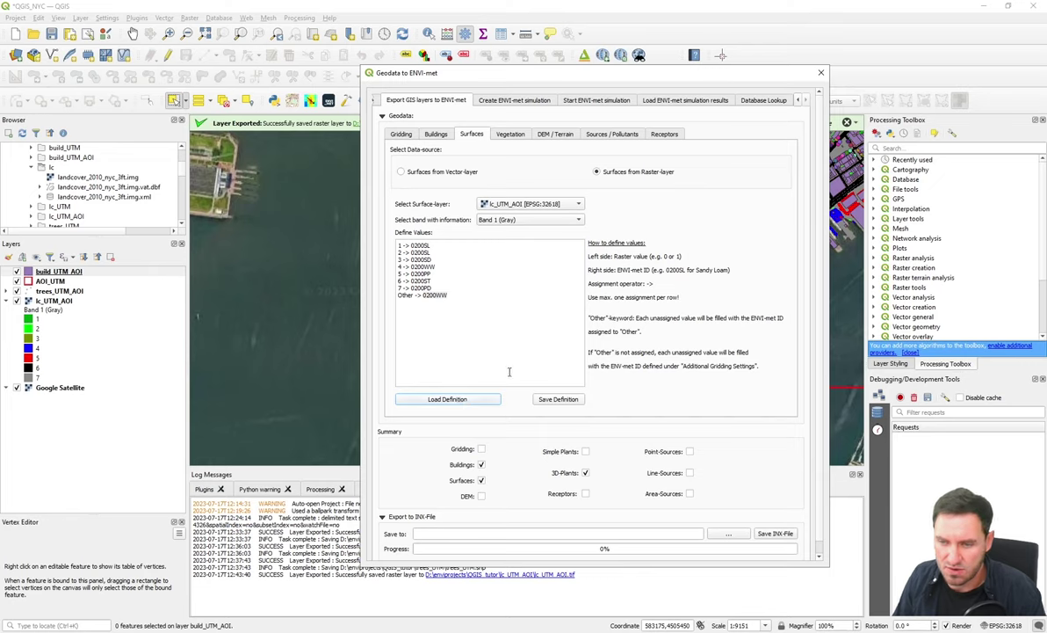
- Set the simple plants source to a raster layer and define the first value assignment as 1 -> 0200XX
{"action": "left_click", "coordinate": [509, 133]}
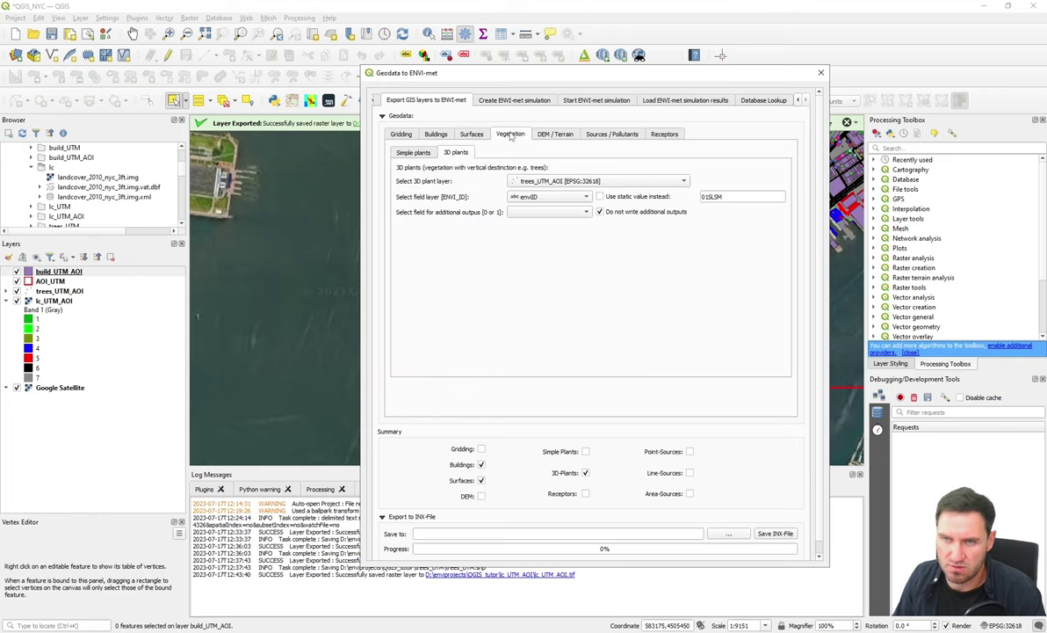
{"action": "left_click", "coordinate": [424, 153]}
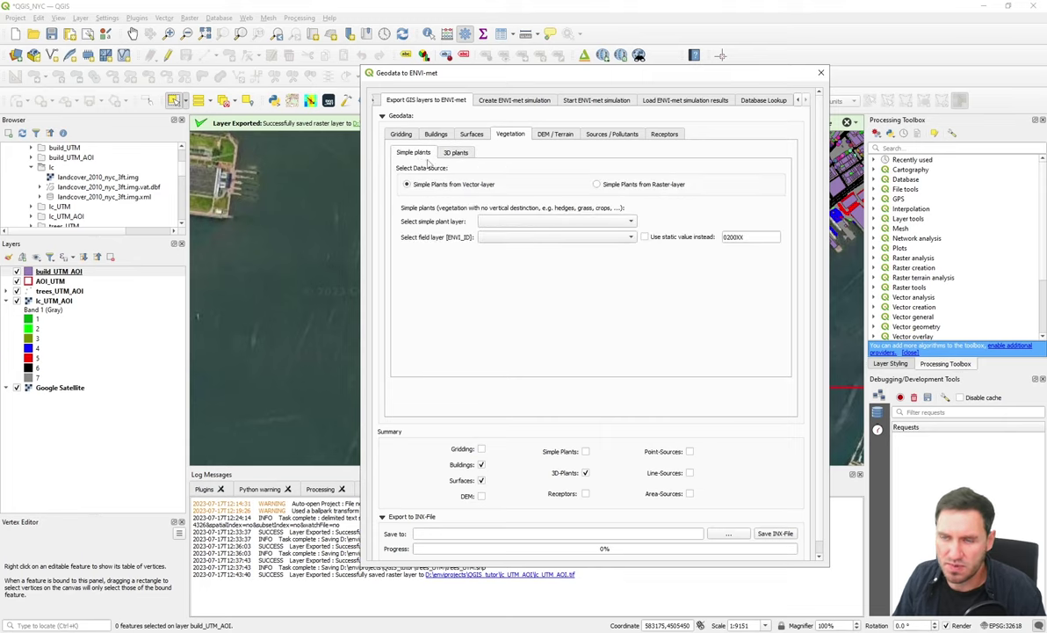
{"action": "left_click", "coordinate": [629, 187]}
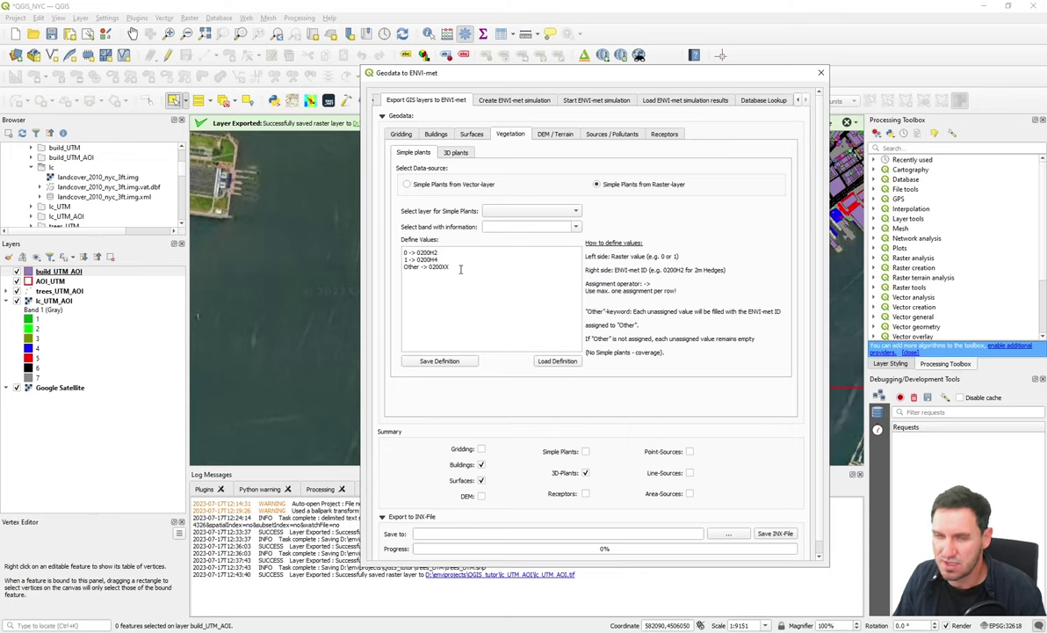
{"action": "left_click_drag", "start_coordinate": [409, 253], "coordinate": [402, 253]}
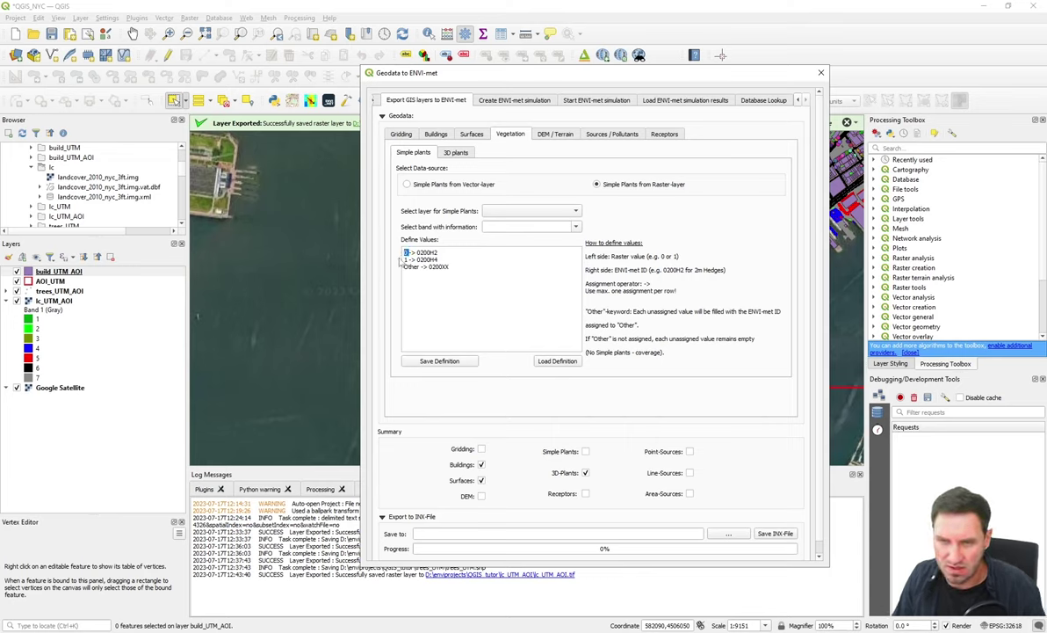
{"action": "type", "text": "1"}
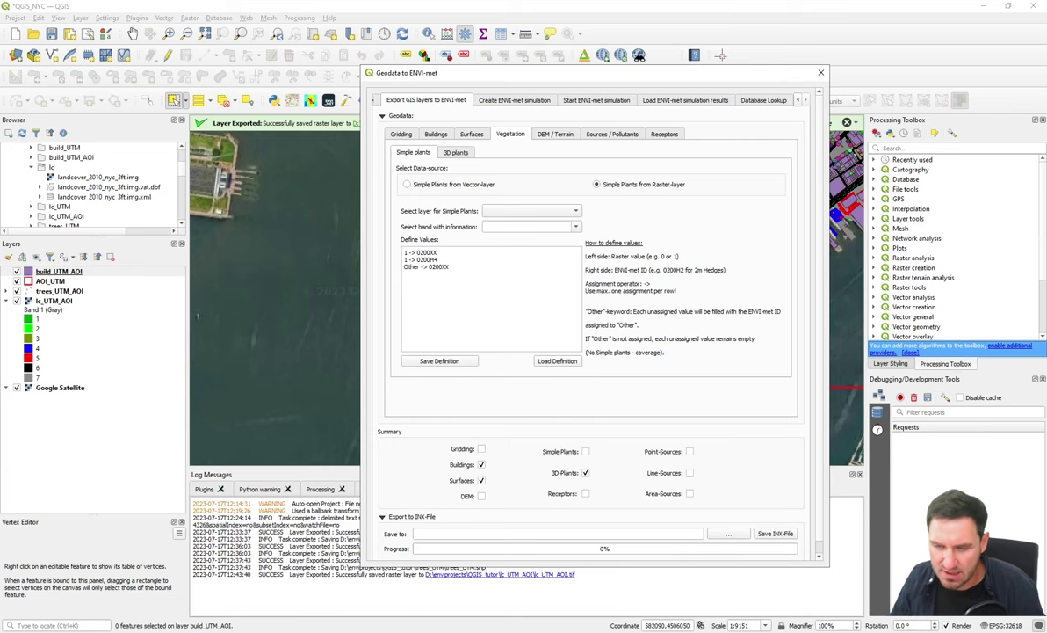
- Switch to ENVI-met DBManager and examine the Grass 25 cm aver. dense entry among the system simple plants
{"action": "key", "text": "alt+Tab"}
{"action": "left_click", "coordinate": [626, 257]}
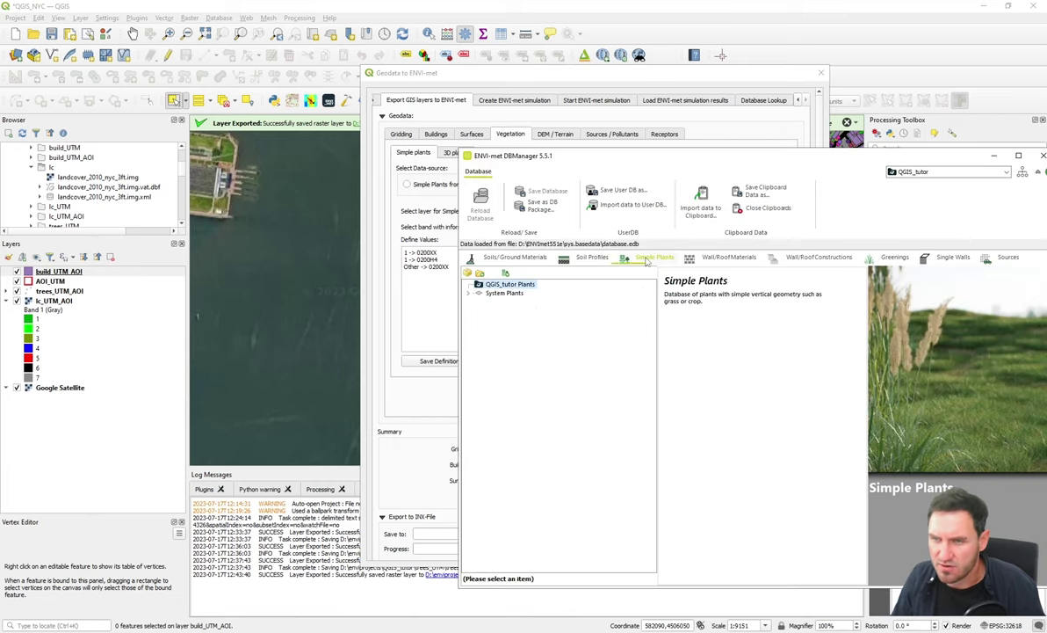
{"action": "left_click", "coordinate": [479, 319]}
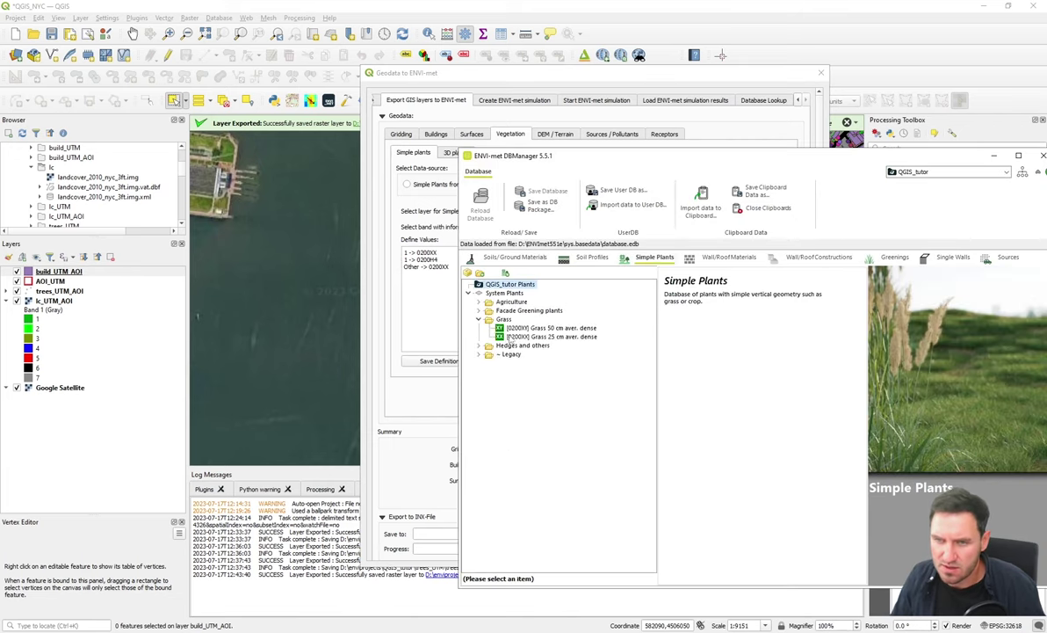
{"action": "left_click", "coordinate": [555, 337]}
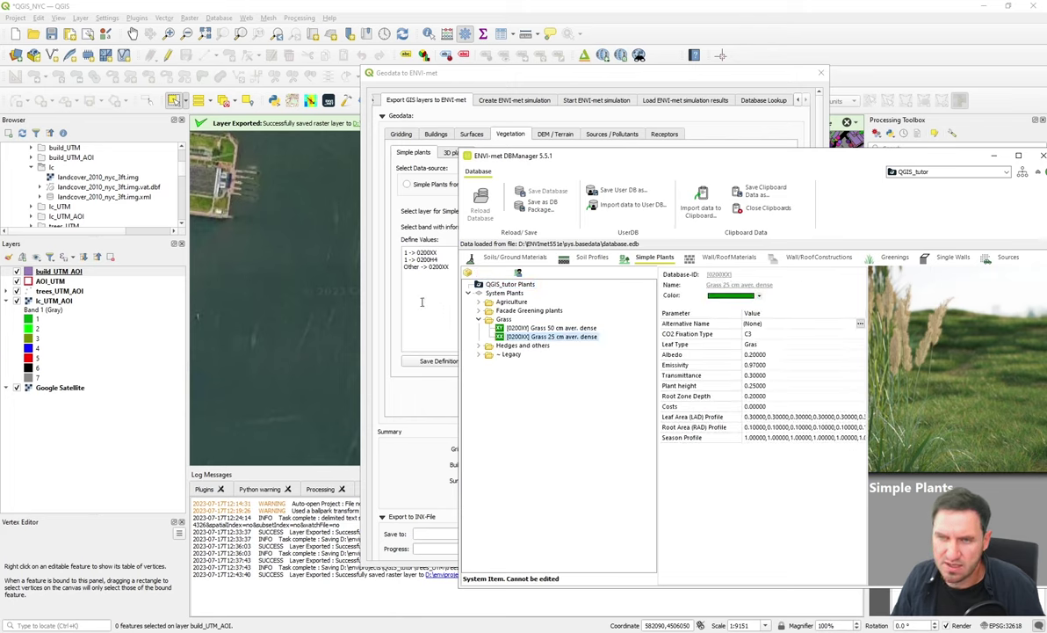
- Complete the simple plants definition with 2 -> 0200XX and no Other row, using lc_UTM_AOI with Band 1 (Gray) as its raster
{"action": "left_click", "coordinate": [408, 269]}
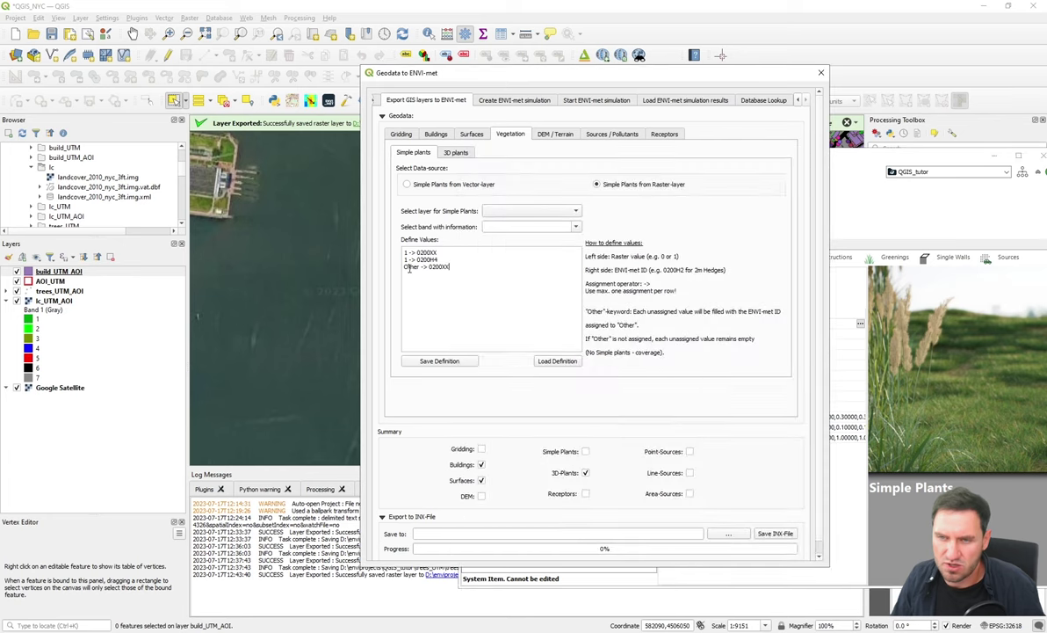
{"action": "type", "text": "2"}
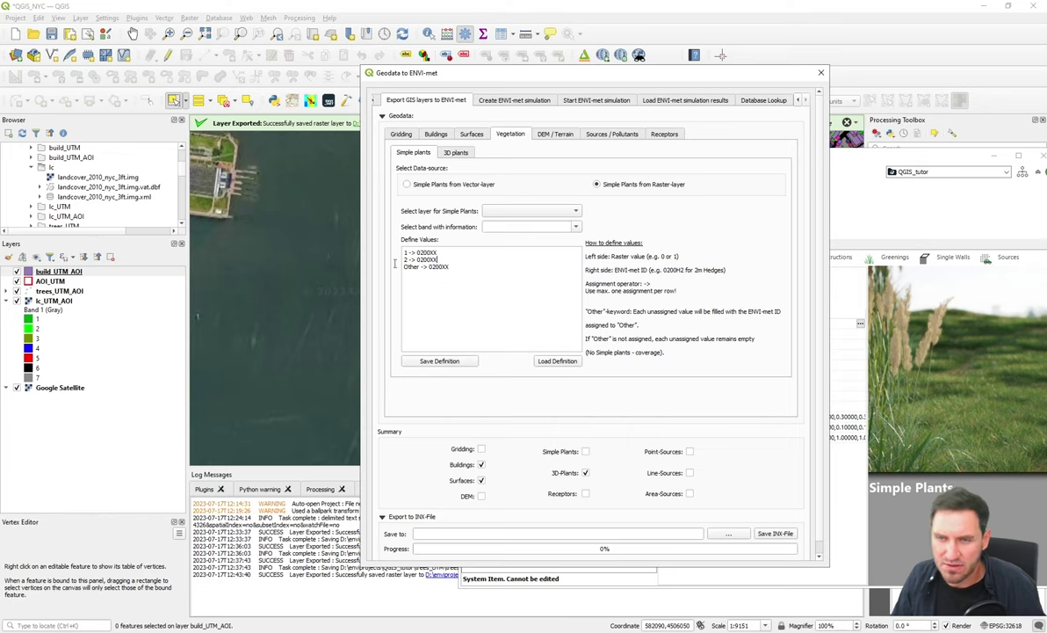
{"action": "left_click_drag", "start_coordinate": [480, 265], "coordinate": [402, 265]}
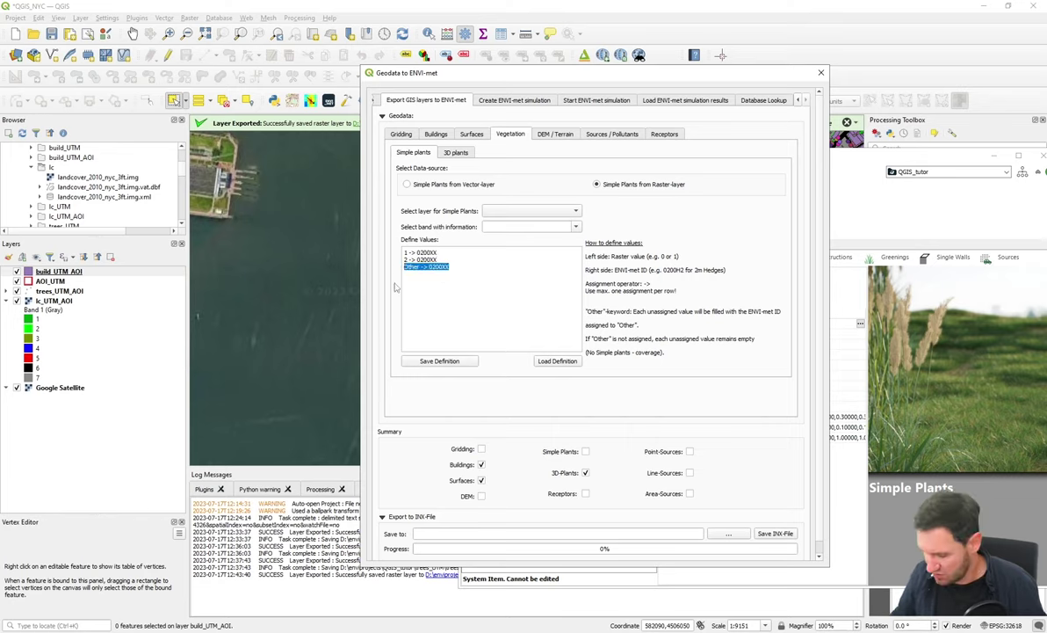
{"action": "key", "text": "BackSpace"}
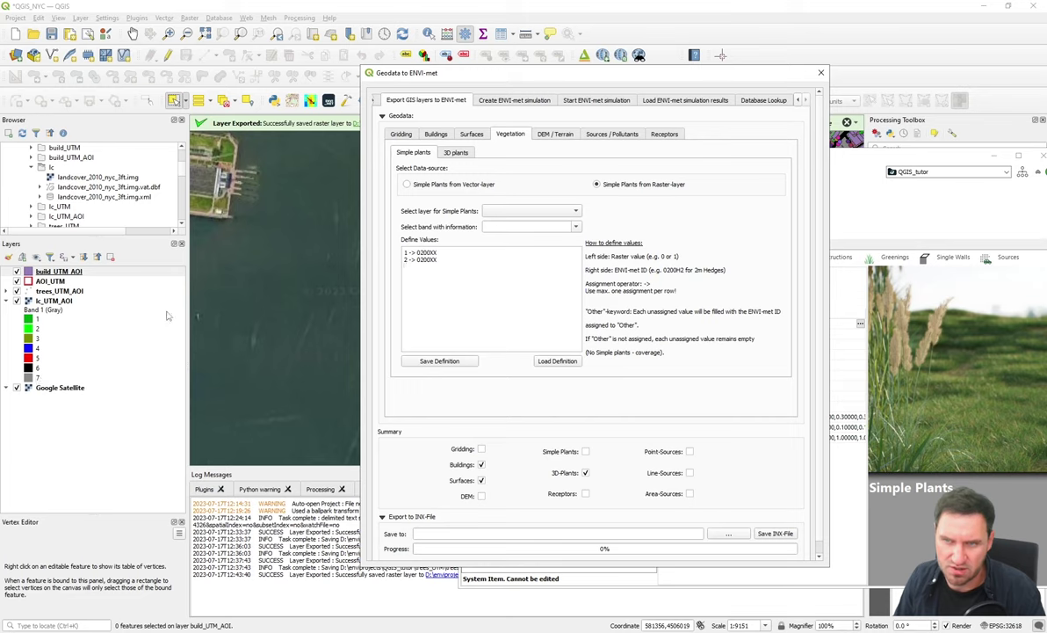
{"action": "left_click", "coordinate": [544, 211]}
{"action": "left_click", "coordinate": [551, 234]}
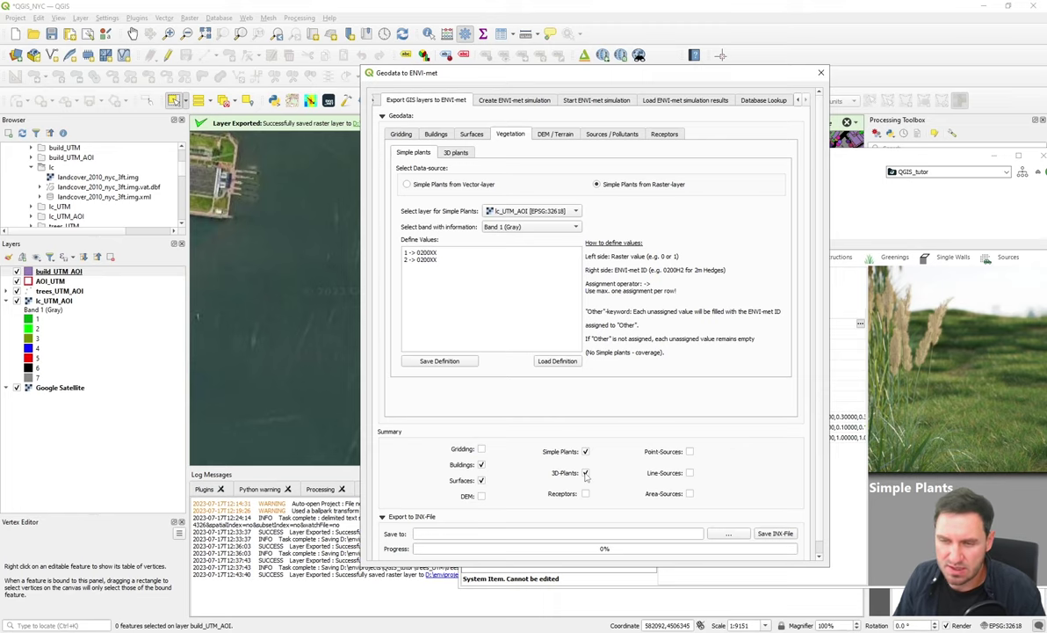
- Open the general gridding settings and examine the AOI extent on the map to consider a model sub area
{"action": "left_click", "coordinate": [402, 134]}
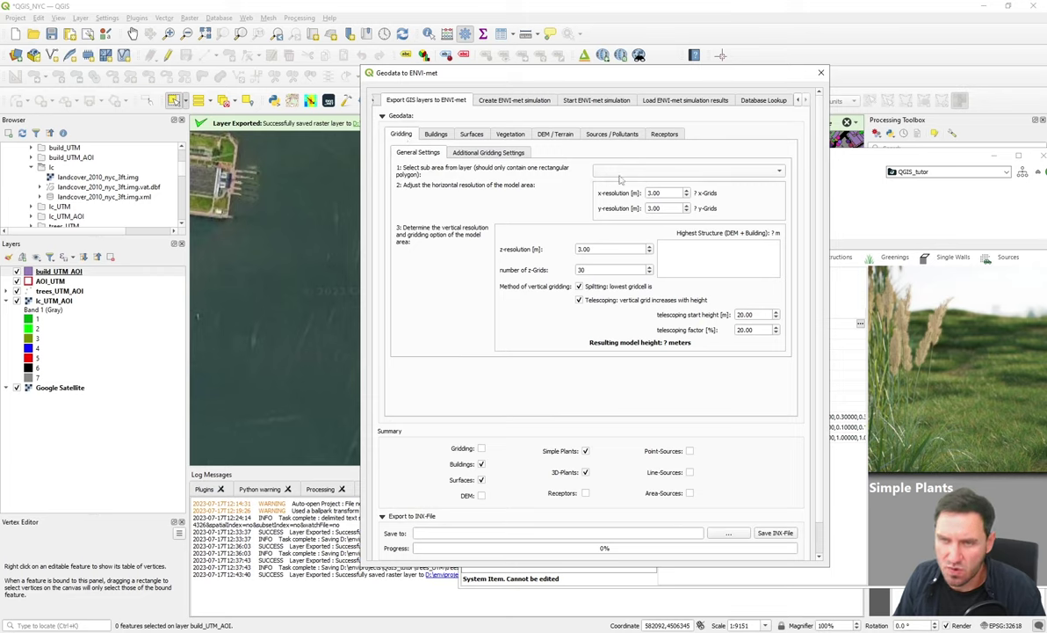
{"action": "left_click_drag", "start_coordinate": [419, 74], "coordinate": [575, 80]}
{"action": "left_click_drag", "start_coordinate": [346, 250], "coordinate": [281, 280]}
{"action": "left_click_drag", "start_coordinate": [417, 244], "coordinate": [387, 312]}
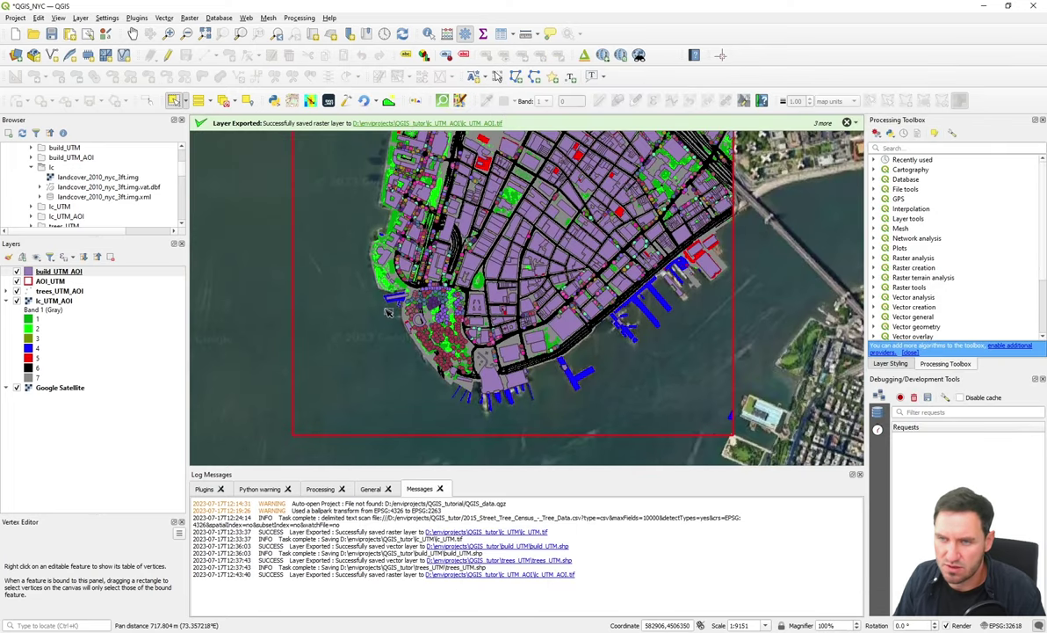
{"action": "scroll", "coordinate": [387, 312], "scroll_direction": "down", "scroll_amount": 1}
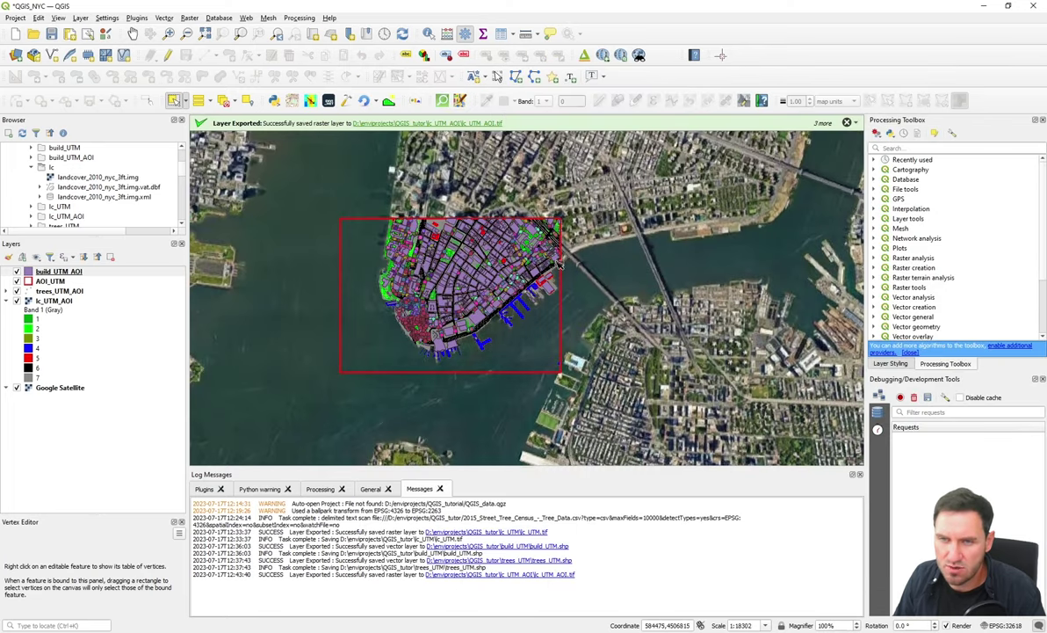
{"action": "scroll", "coordinate": [450, 299], "scroll_direction": "up", "scroll_amount": 1}
{"action": "scroll", "coordinate": [406, 300], "scroll_direction": "down", "scroll_amount": 1}
{"action": "scroll", "coordinate": [406, 294], "scroll_direction": "up", "scroll_amount": 1}
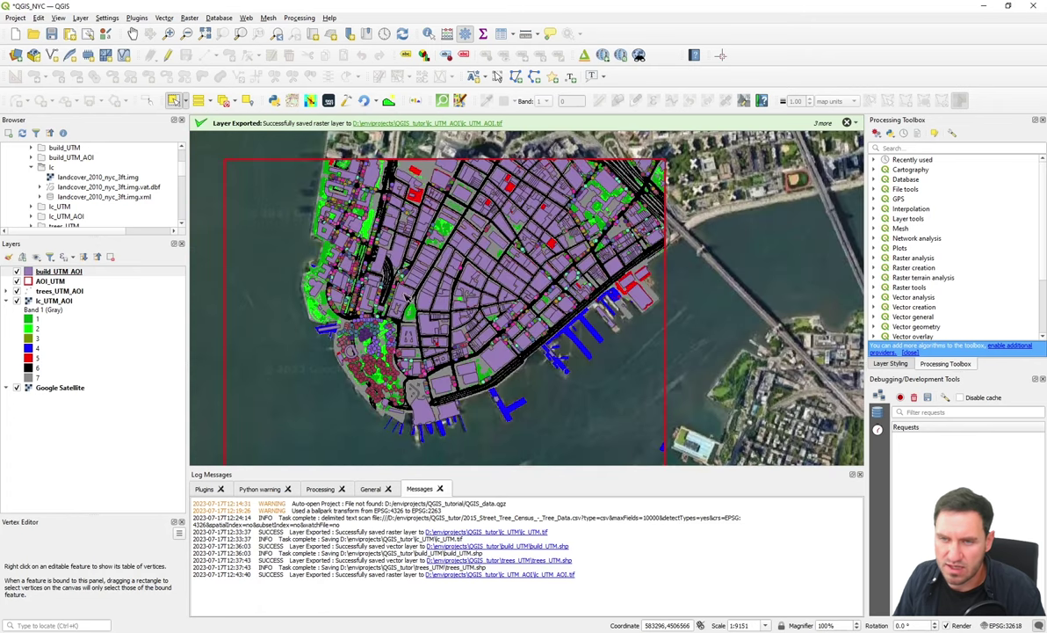
{"action": "left_click_drag", "start_coordinate": [387, 313], "coordinate": [410, 282]}
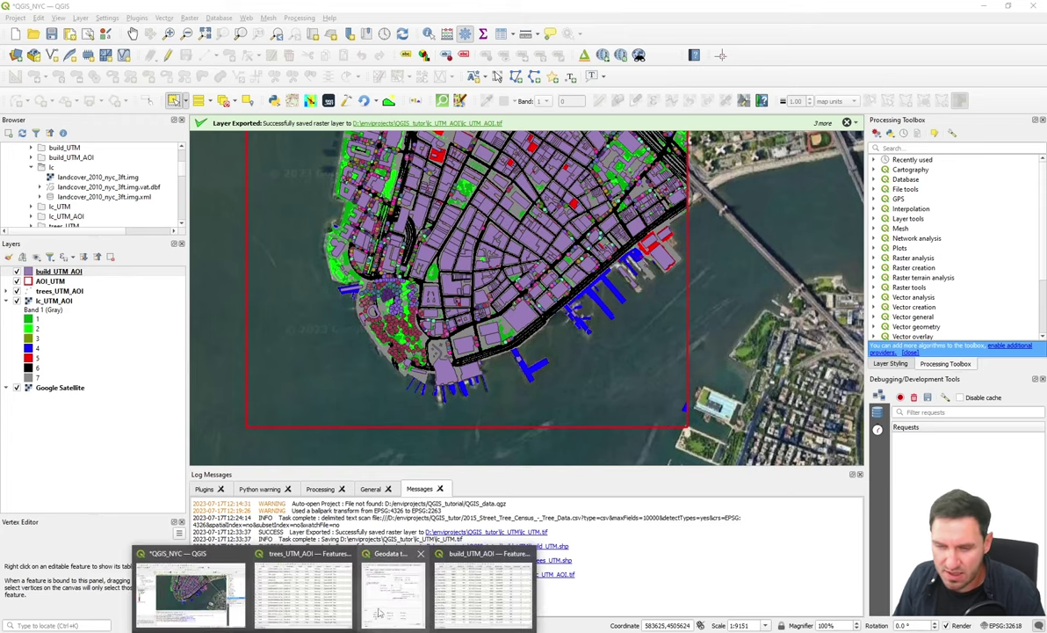
{"action": "left_click", "coordinate": [363, 557]}
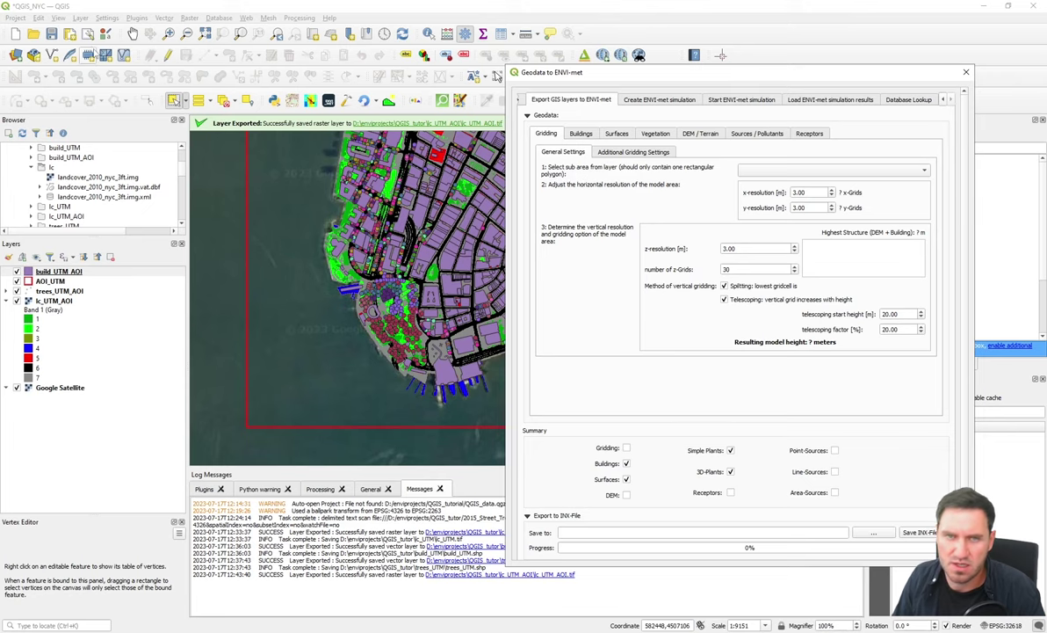
- Start a new shapefile layer and create a subArea_UTM folder inside QGIS_tutor as its save location
{"action": "left_click", "coordinate": [52, 54]}
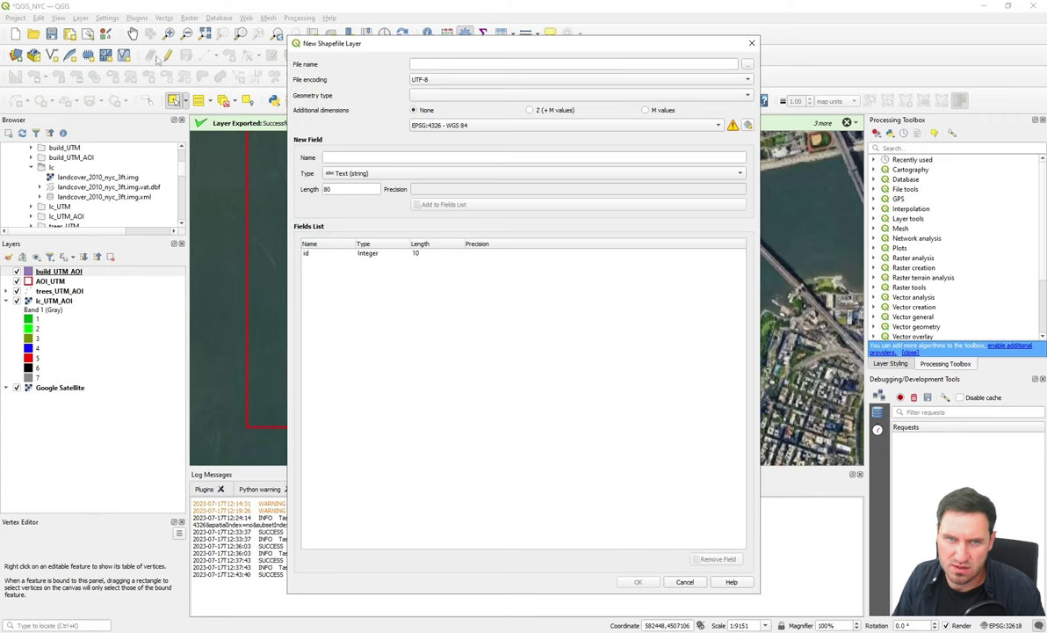
{"action": "left_click", "coordinate": [746, 65]}
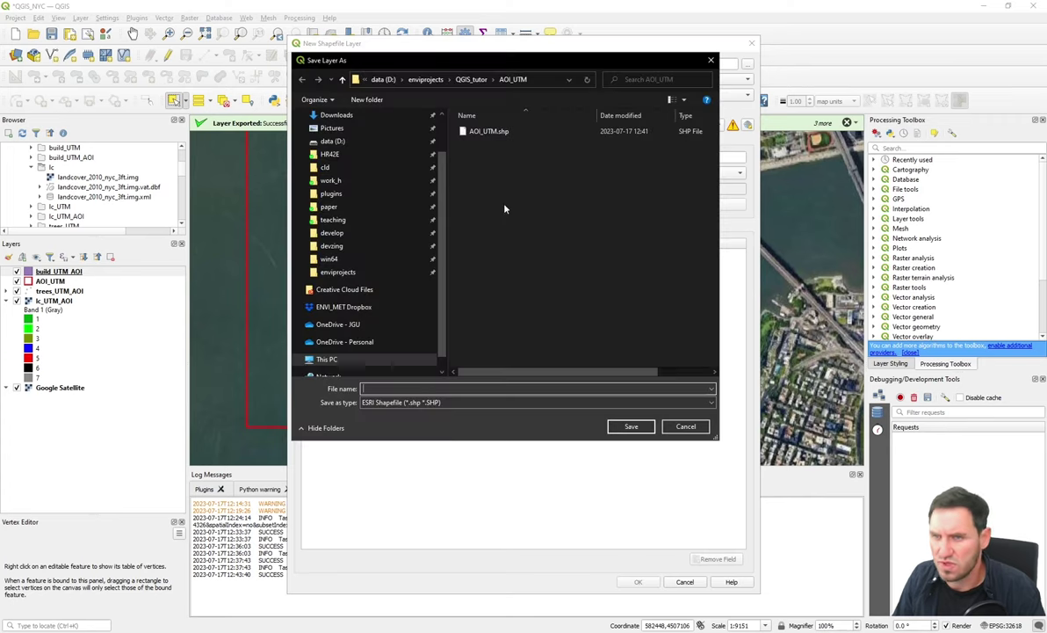
{"action": "left_click", "coordinate": [478, 80]}
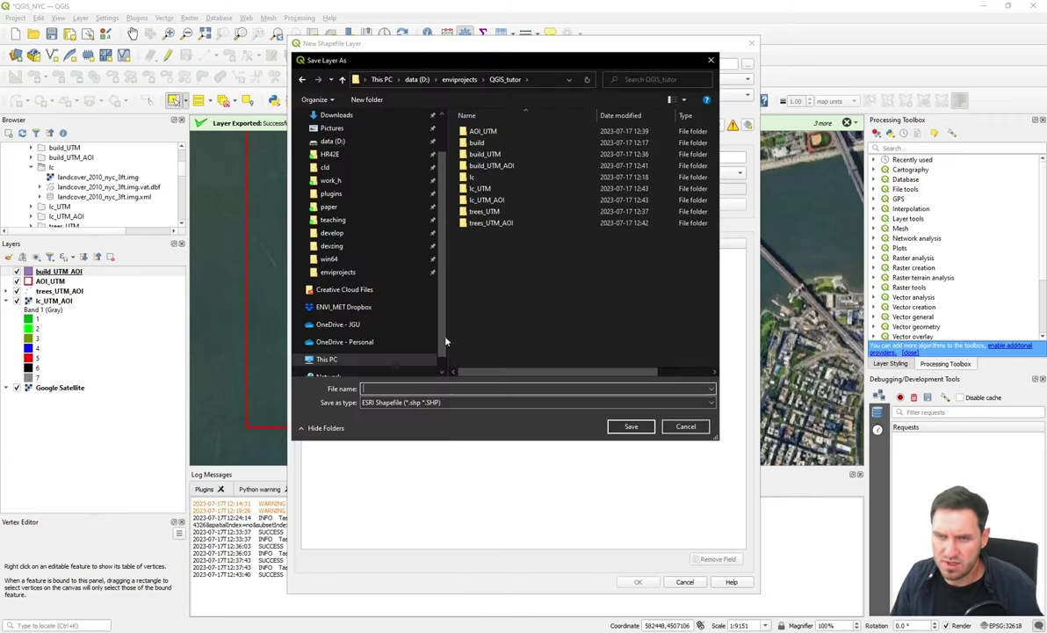
{"action": "left_click", "coordinate": [366, 100]}
{"action": "type", "text": "su"}
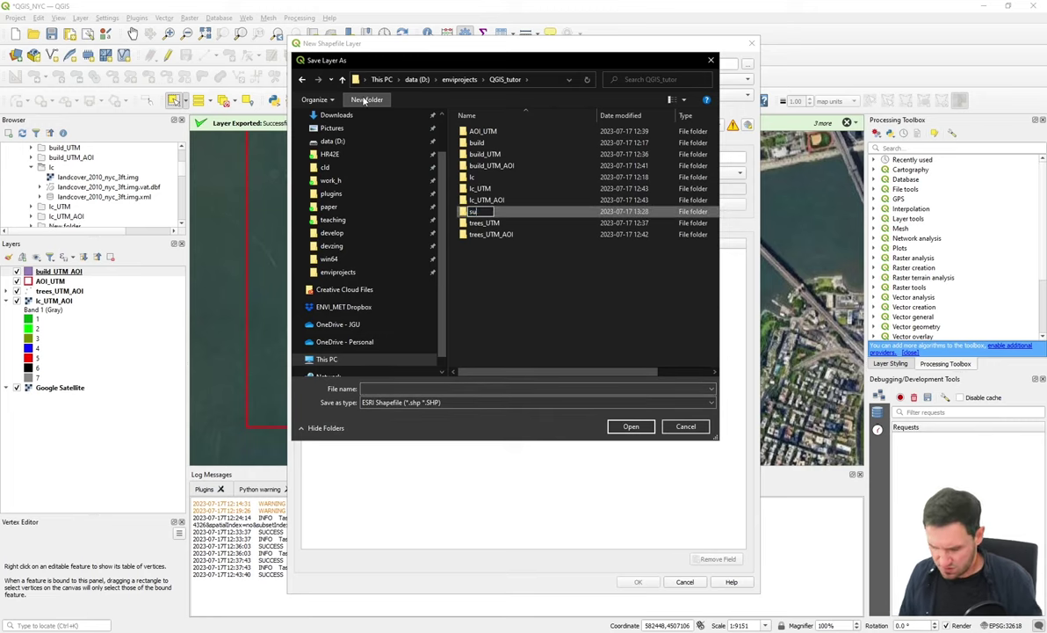
{"action": "type", "text": "bArea"}
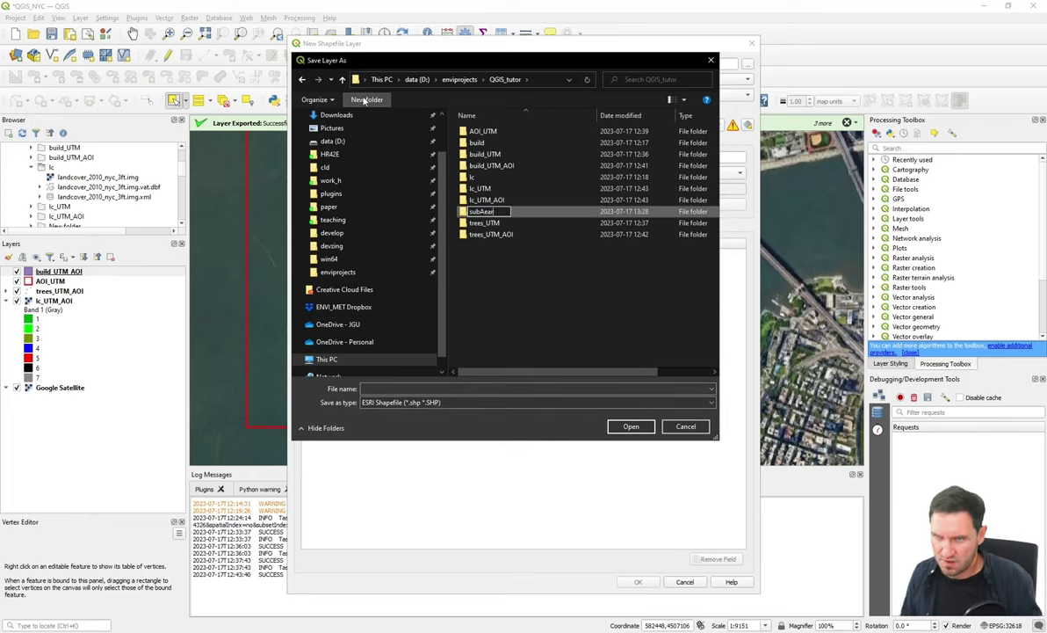
{"action": "type", "text": "_"}
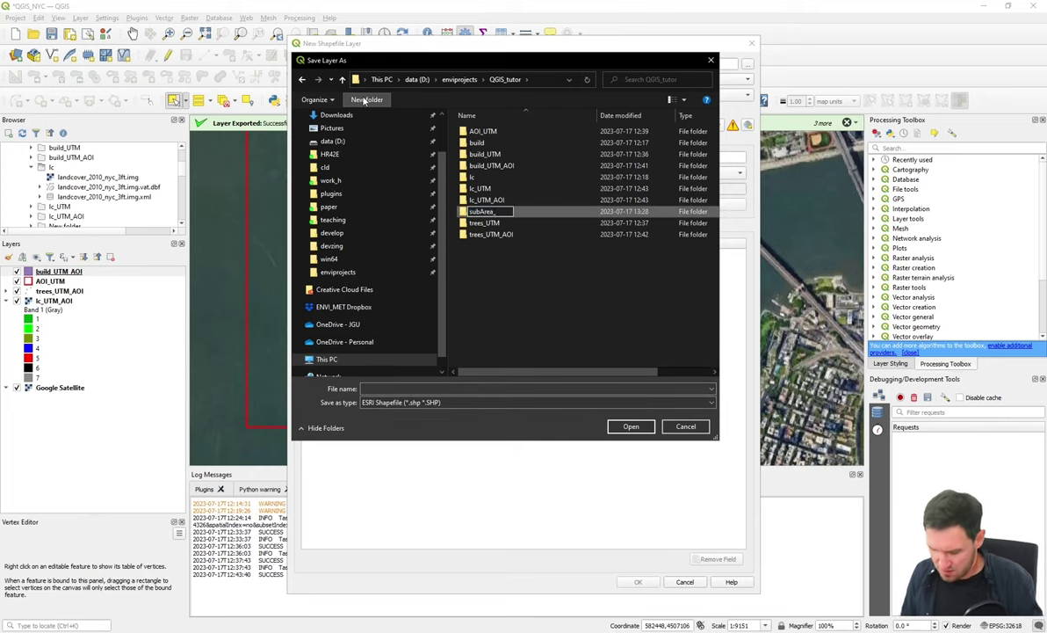
{"action": "type", "text": "UTM"}
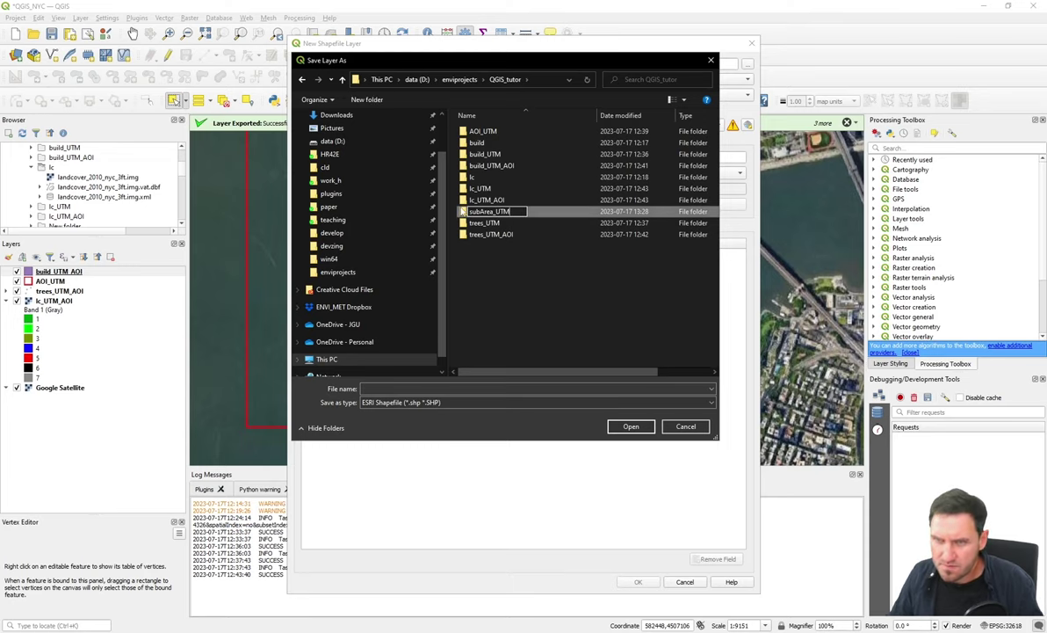
{"action": "key", "text": "Return"}
{"action": "double_click", "coordinate": [466, 212]}
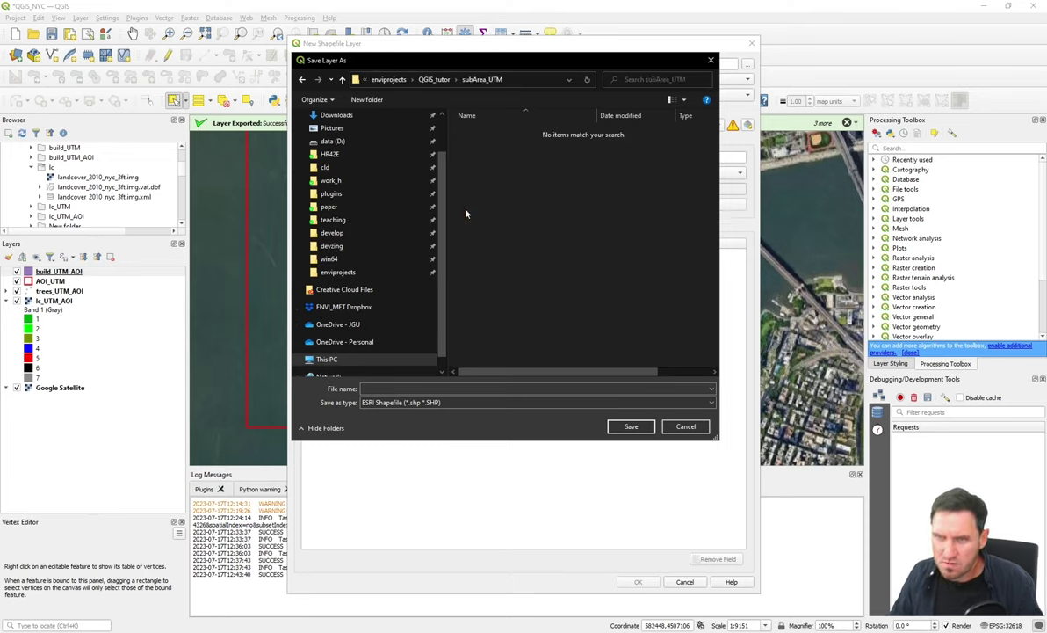
- Name the new shapefile subArea01 and save it in the subArea_UTM folder
{"action": "left_click", "coordinate": [435, 388]}
{"action": "type", "text": "subA"}
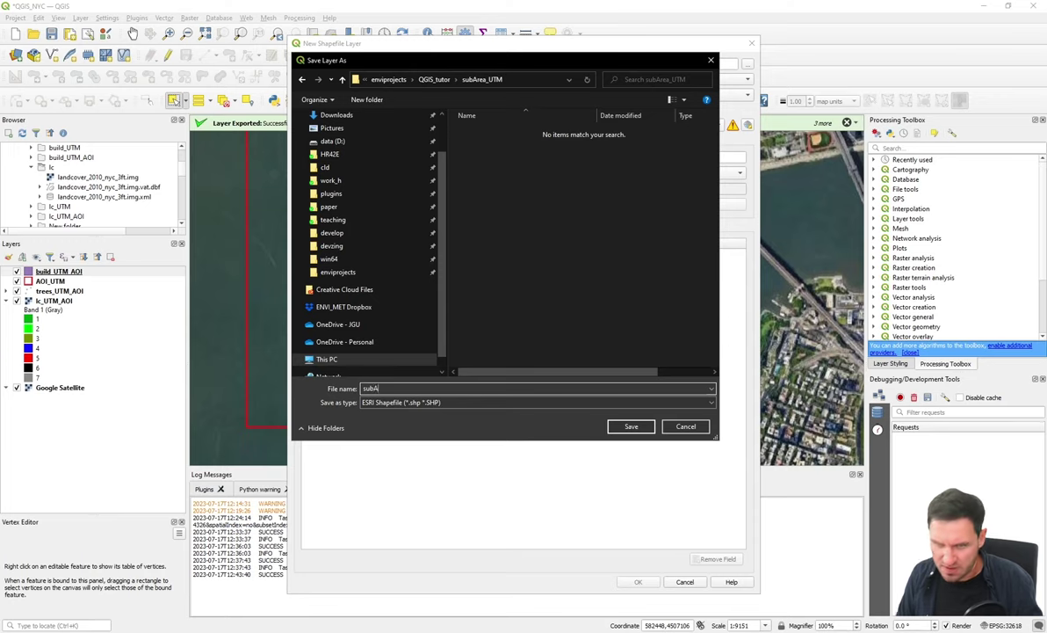
{"action": "type", "text": "rea"}
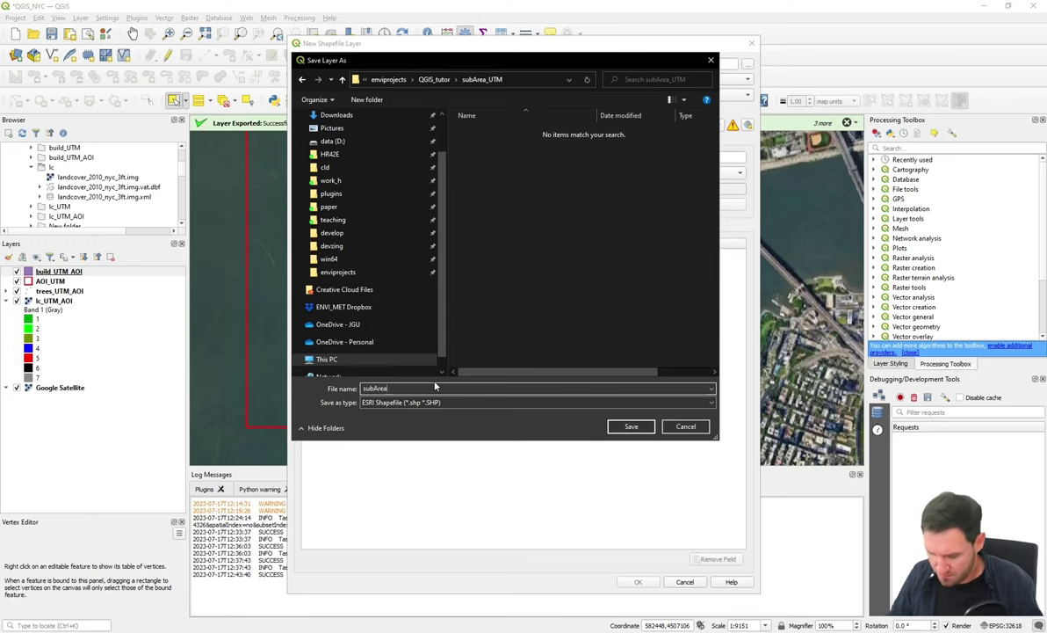
{"action": "type", "text": "01"}
{"action": "left_click", "coordinate": [629, 427]}
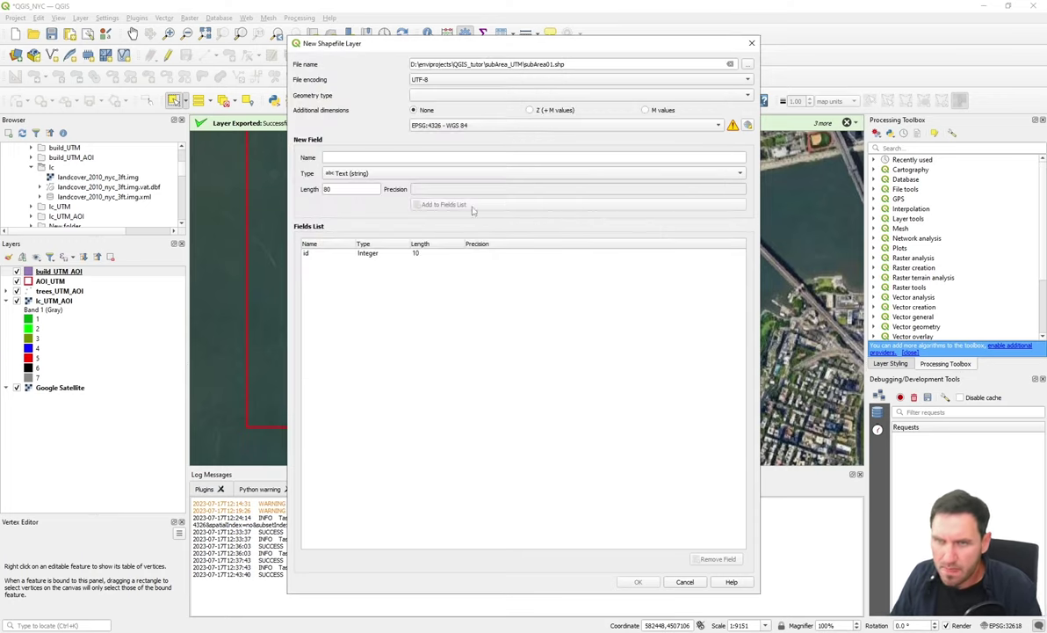
- Create the shapefile layer with Polygon geometry and the project CRS EPSG:32618 - WGS 84 / UTM zone 18N
{"action": "left_click", "coordinate": [470, 95]}
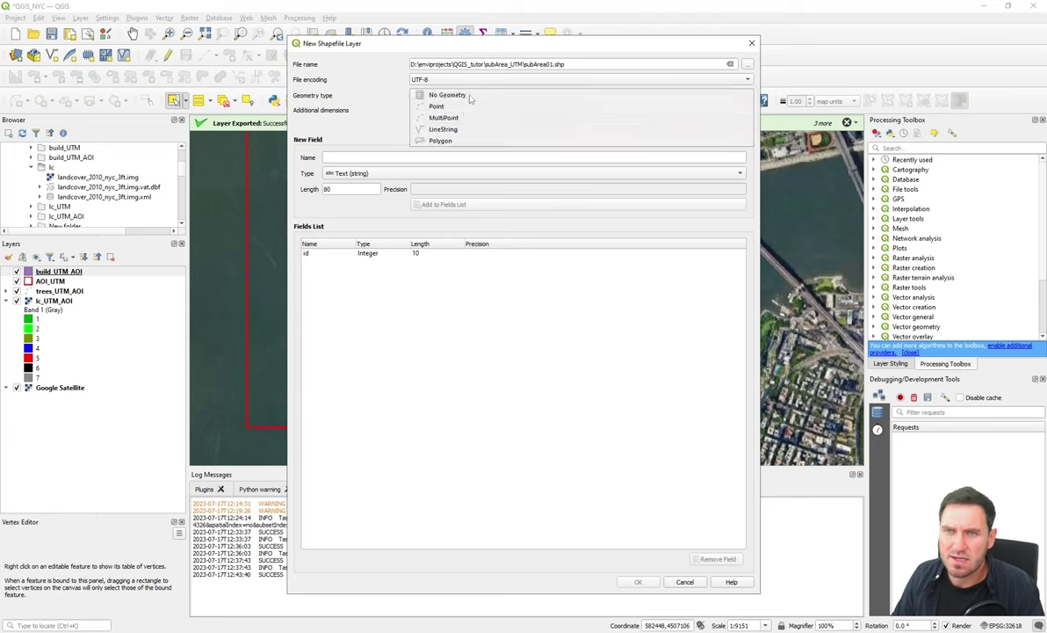
{"action": "left_click", "coordinate": [444, 140]}
{"action": "left_click", "coordinate": [514, 126]}
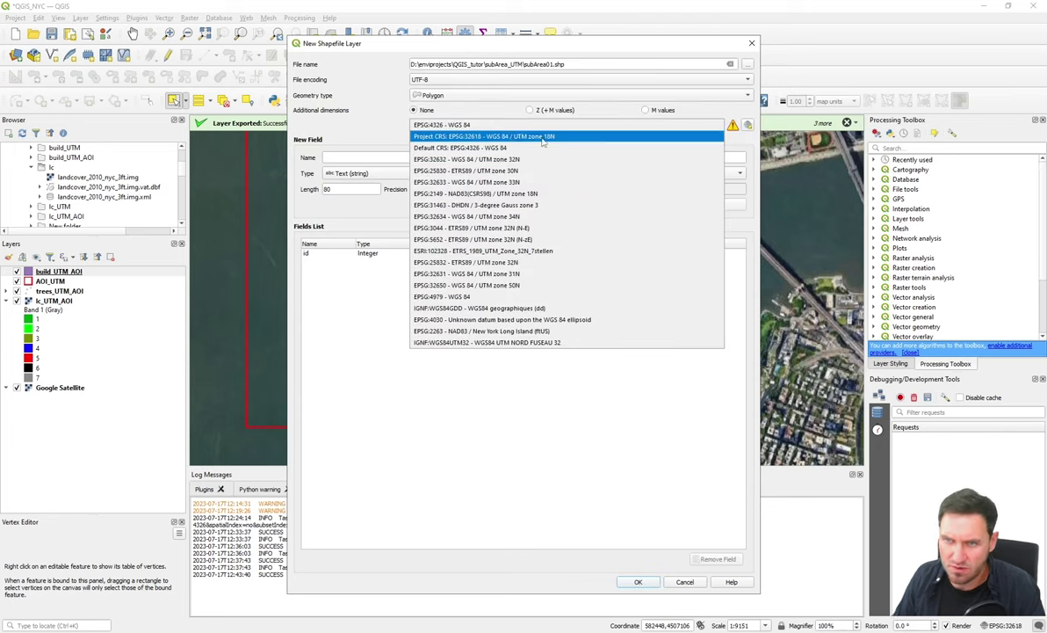
{"action": "left_click", "coordinate": [520, 134]}
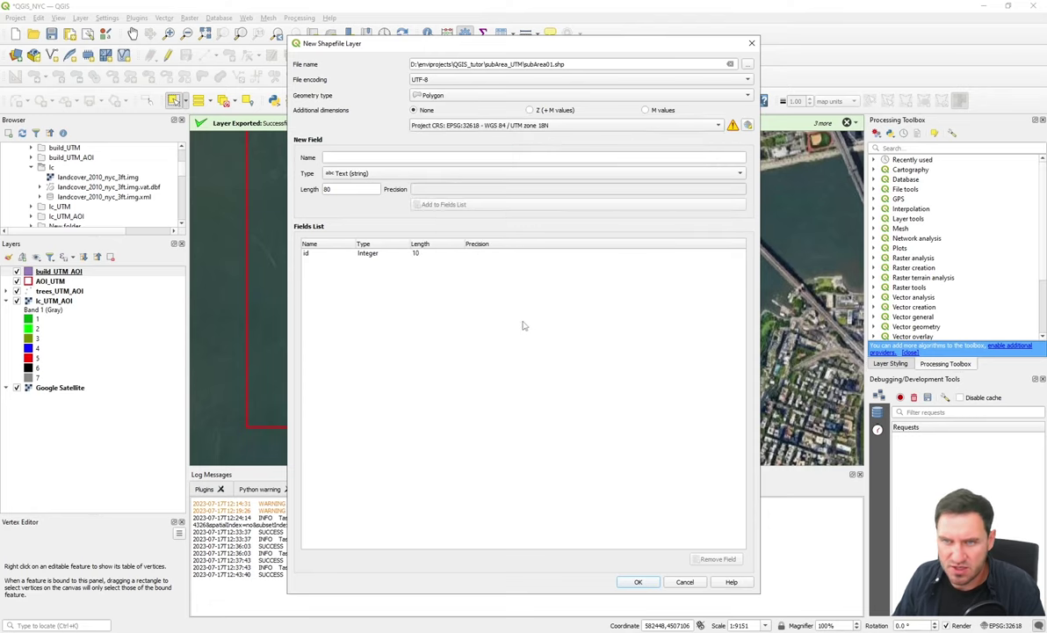
{"action": "left_click", "coordinate": [638, 582]}
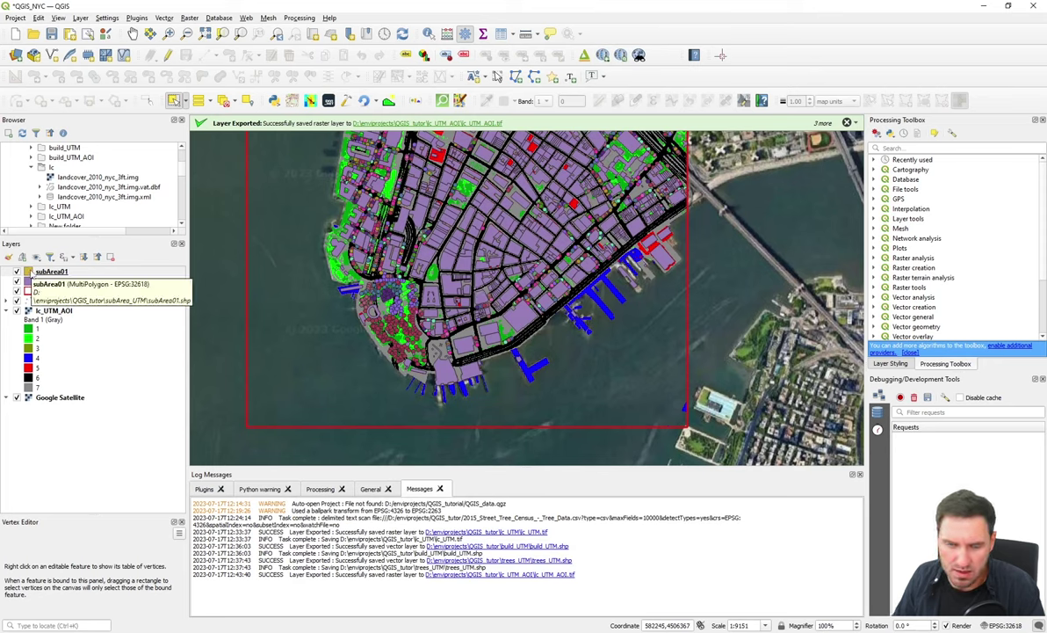
- Style the subArea01 layer with the outline green symbol
{"action": "left_click", "coordinate": [30, 273]}
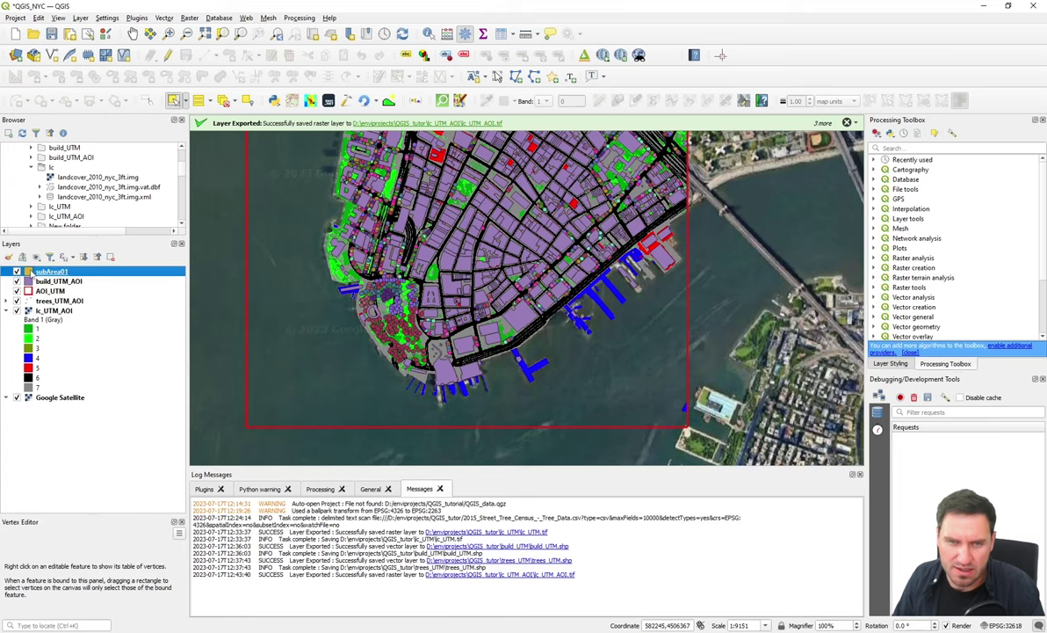
{"action": "scroll", "coordinate": [514, 379], "scroll_direction": "down", "scroll_amount": 5}
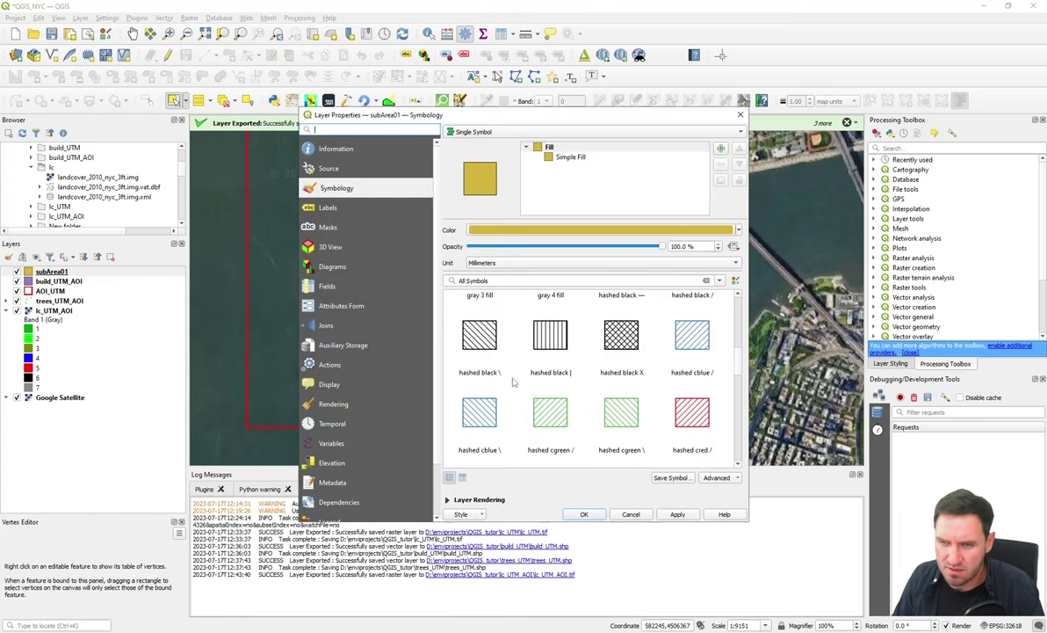
{"action": "left_click", "coordinate": [522, 323]}
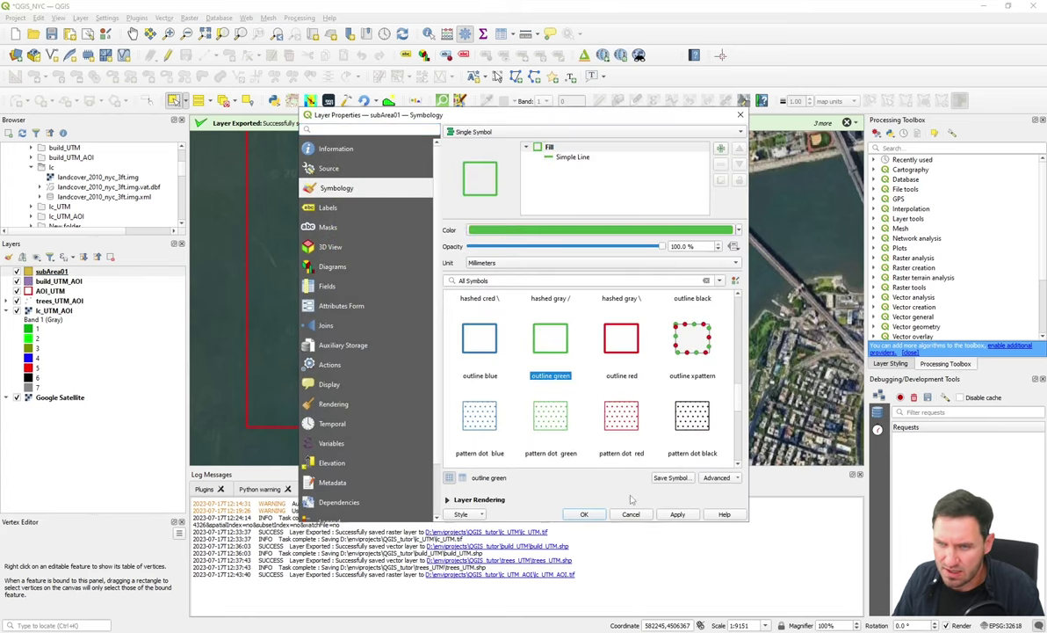
{"action": "left_click", "coordinate": [584, 514]}
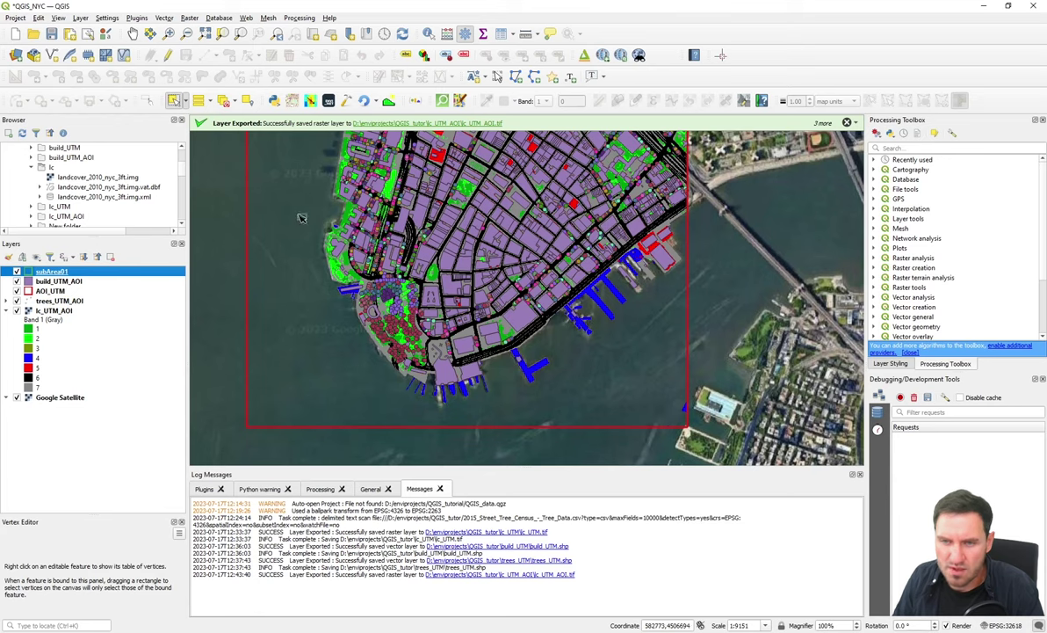
- Make subArea01 editable and draw a rectangle from 3 points (projected) around Manhattan's southern tip, inside the AOI
{"action": "left_click", "coordinate": [167, 55]}
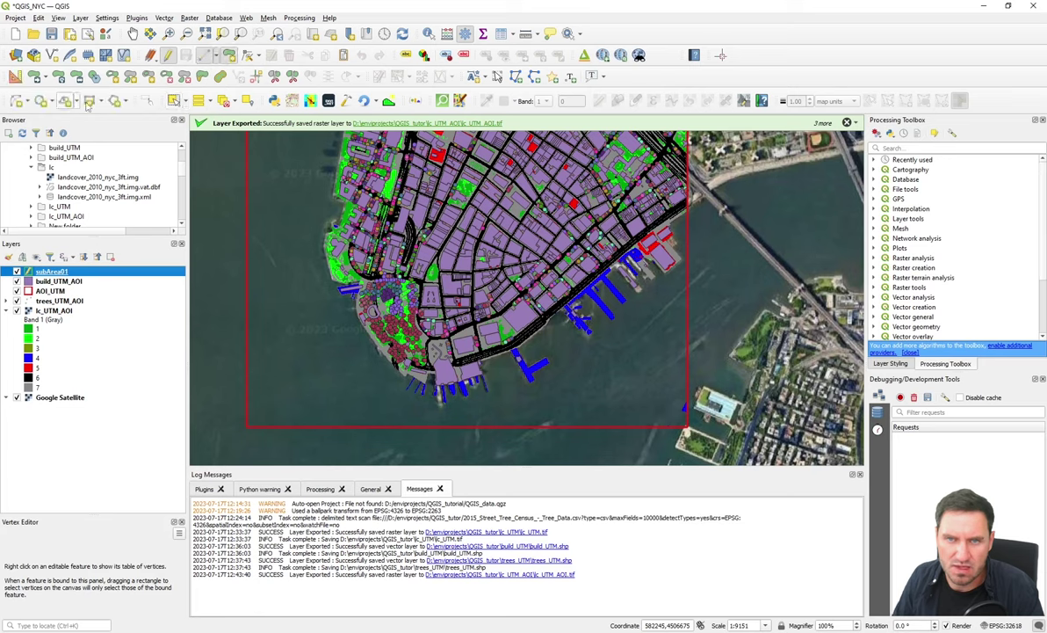
{"action": "left_click", "coordinate": [101, 101]}
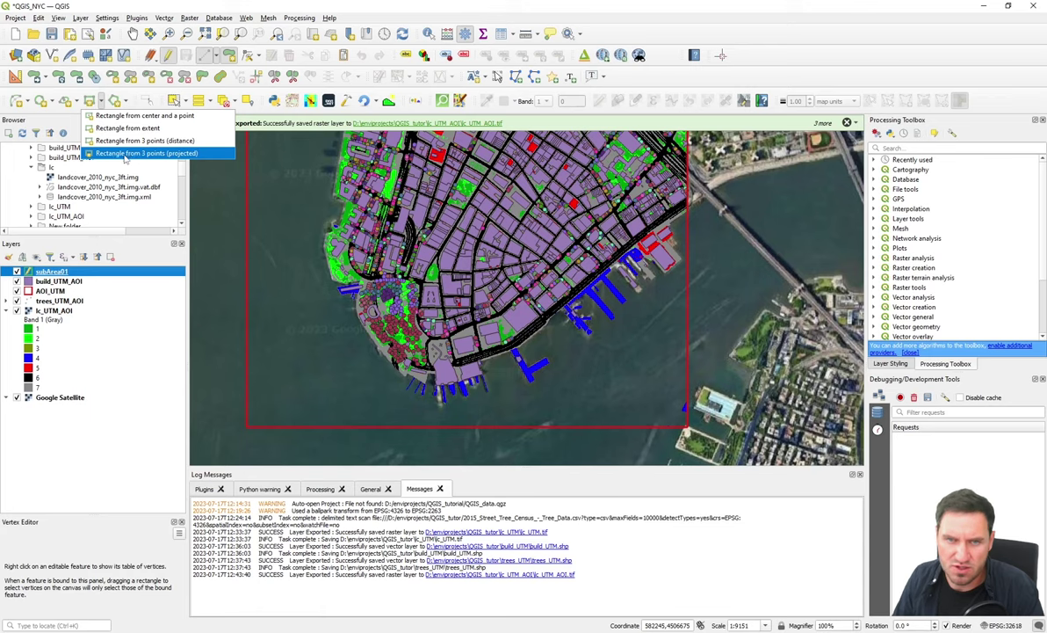
{"action": "left_click", "coordinate": [165, 154]}
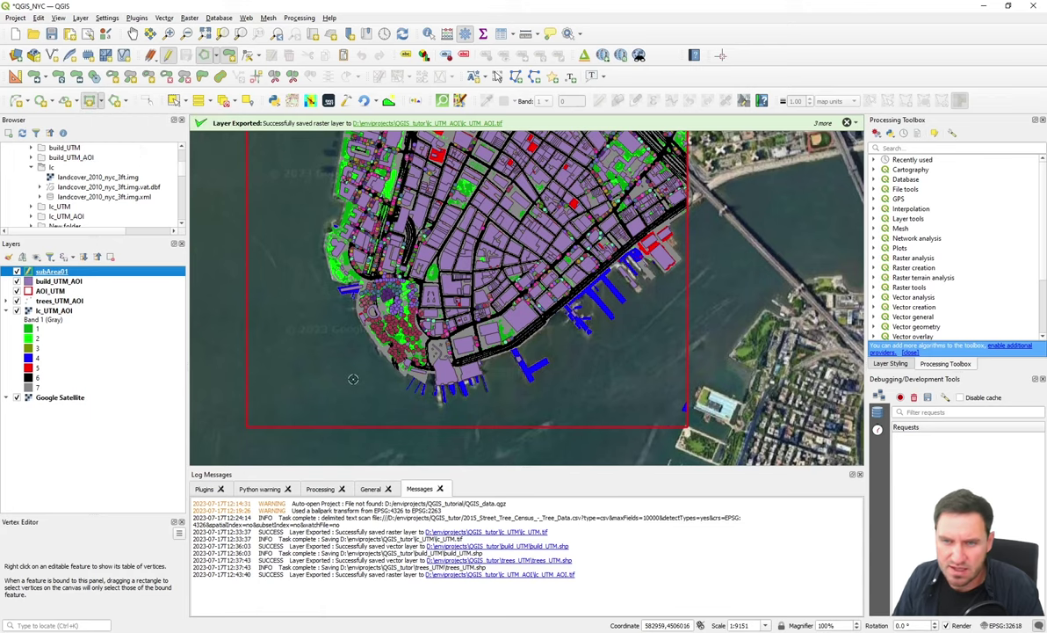
{"action": "scroll", "coordinate": [378, 401], "scroll_direction": "up", "scroll_amount": 1}
{"action": "scroll", "coordinate": [378, 401], "scroll_direction": "down", "scroll_amount": 1}
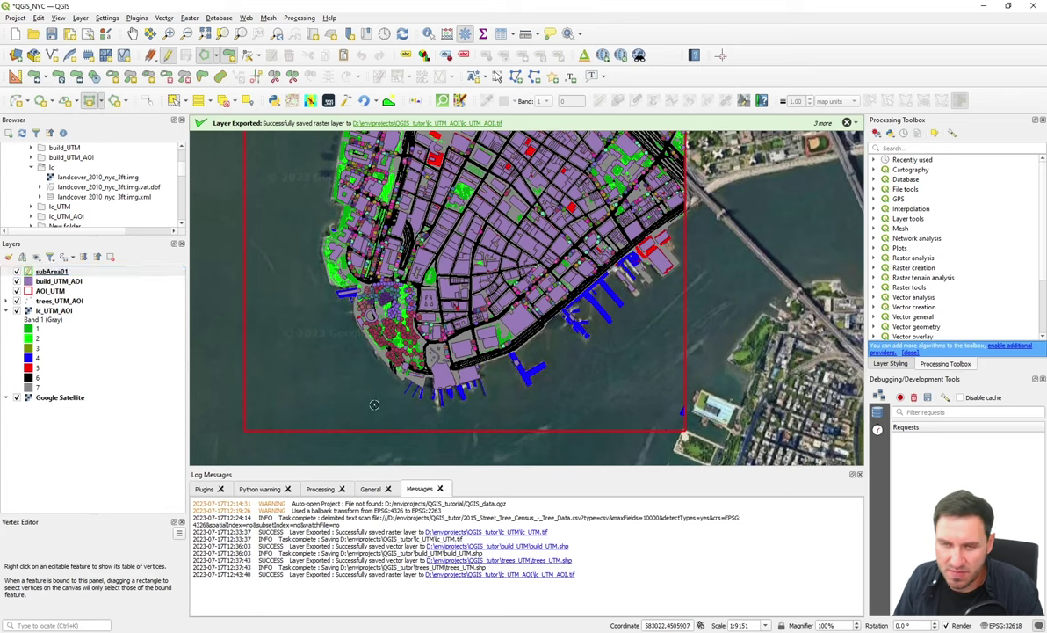
{"action": "left_click", "coordinate": [347, 402]}
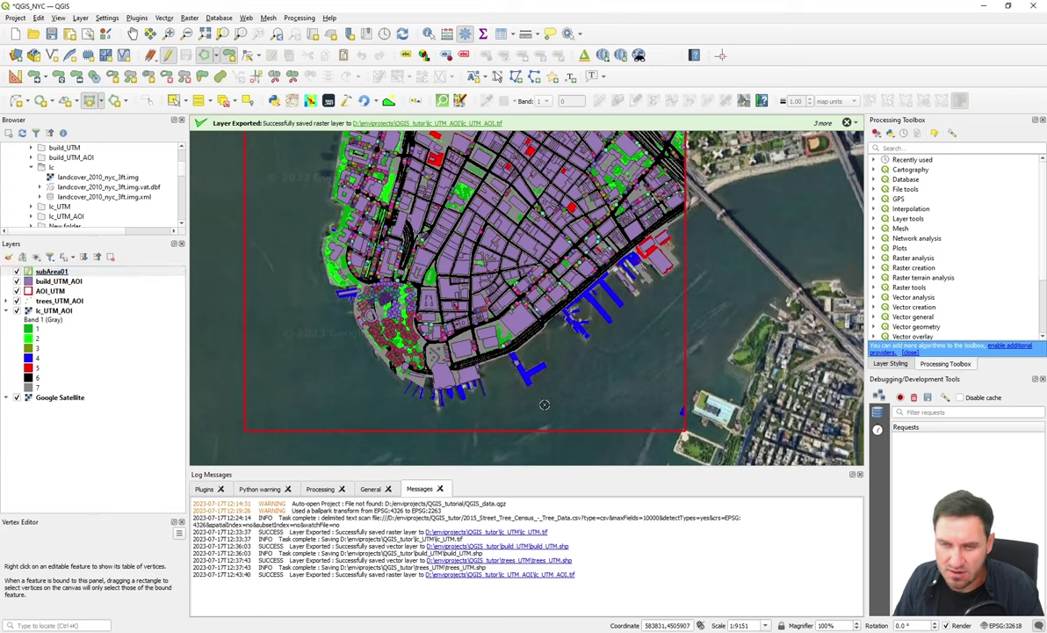
{"action": "left_click", "coordinate": [479, 407]}
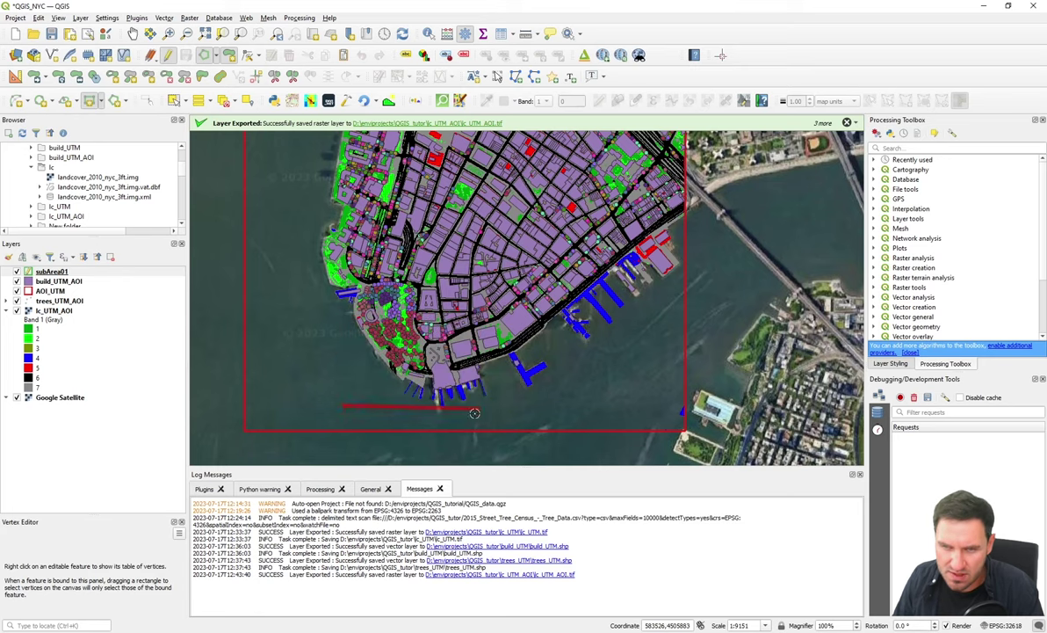
{"action": "left_click", "coordinate": [349, 406]}
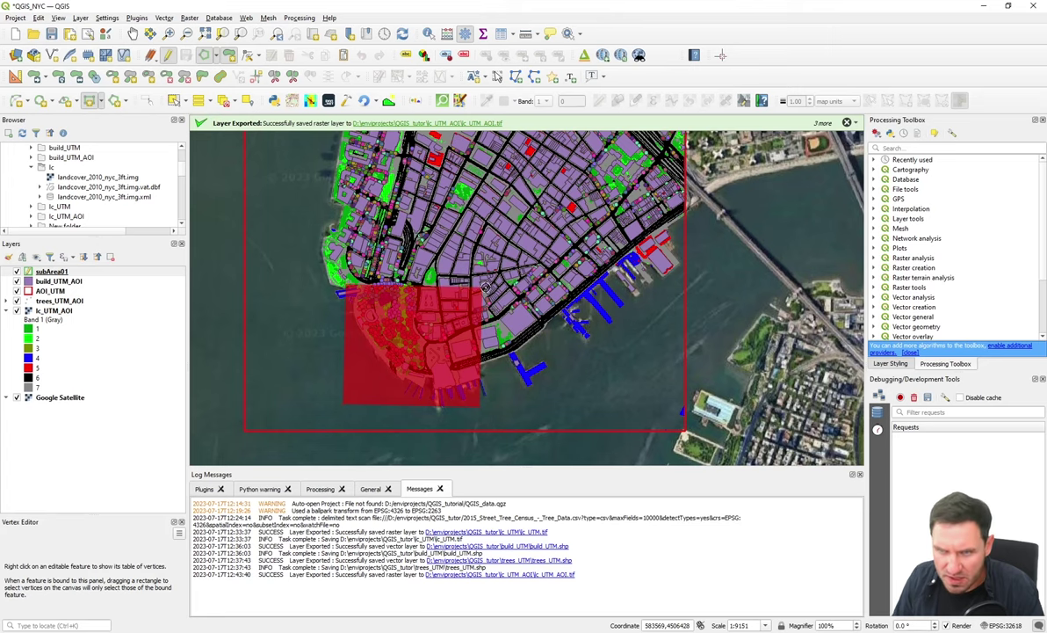
{"action": "left_click", "coordinate": [485, 286]}
{"action": "scroll", "coordinate": [429, 341], "scroll_direction": "up", "scroll_amount": 1}
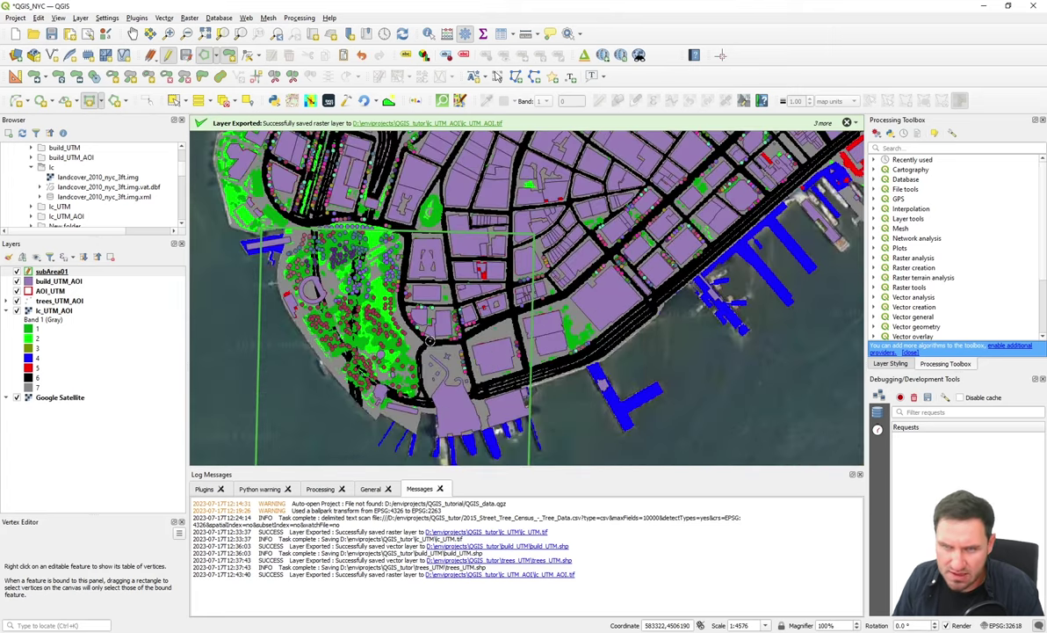
{"action": "scroll", "coordinate": [429, 340], "scroll_direction": "down", "scroll_amount": 1}
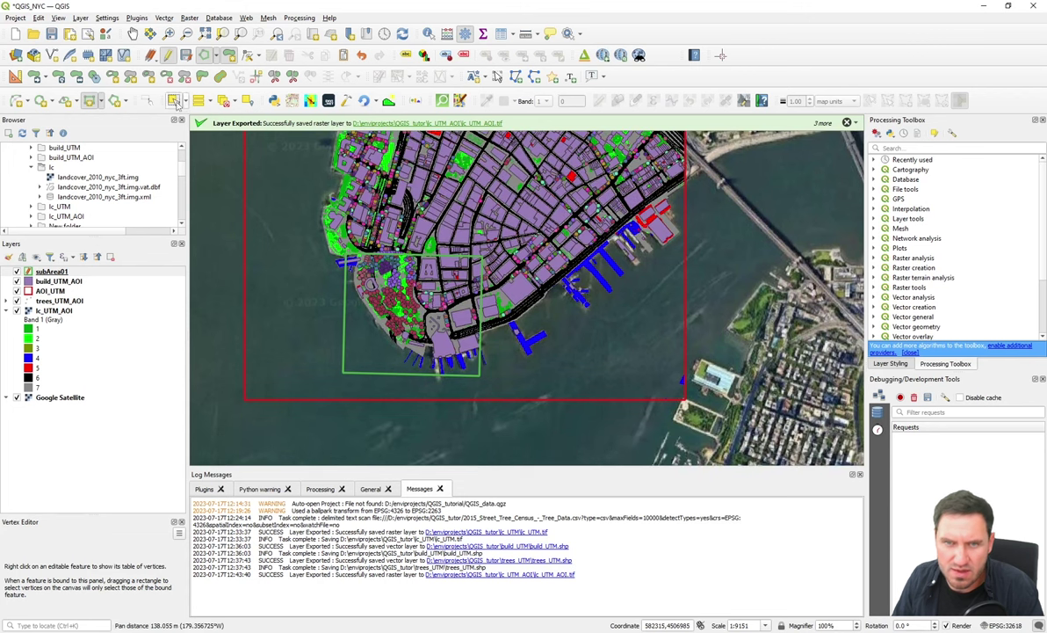
- Select the sub area rectangle, move it slightly east and adjust its rotation slightly
{"action": "left_click", "coordinate": [391, 344]}
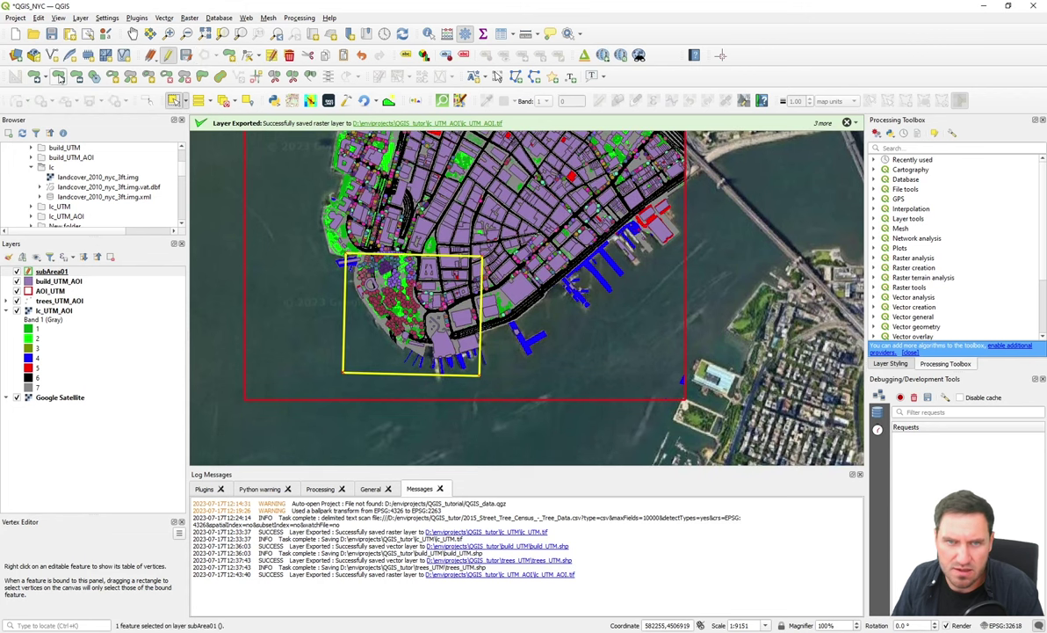
{"action": "left_click", "coordinate": [34, 76]}
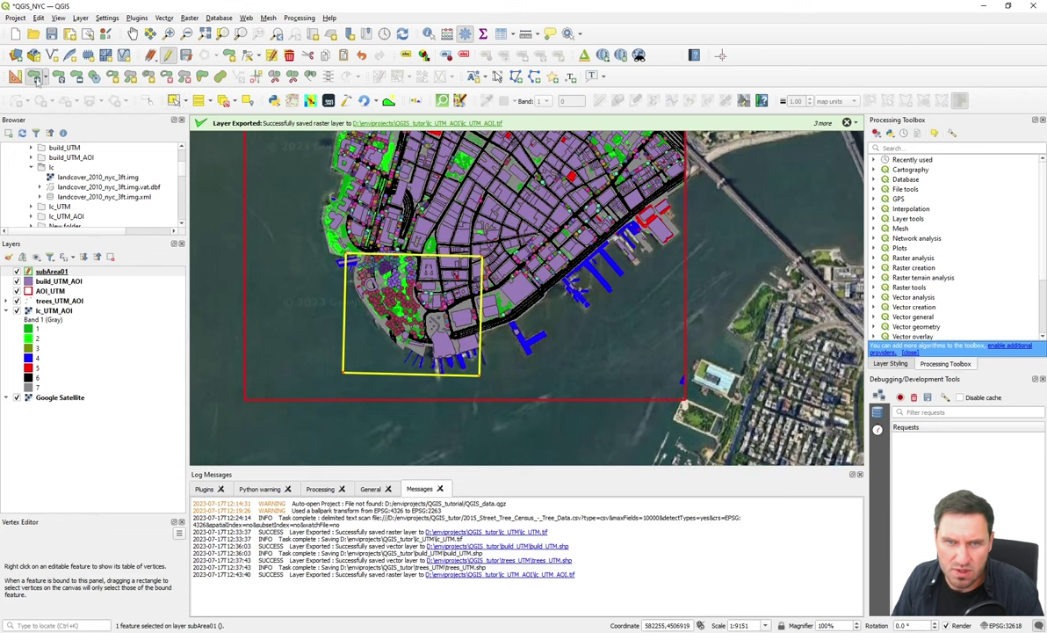
{"action": "left_click", "coordinate": [399, 328]}
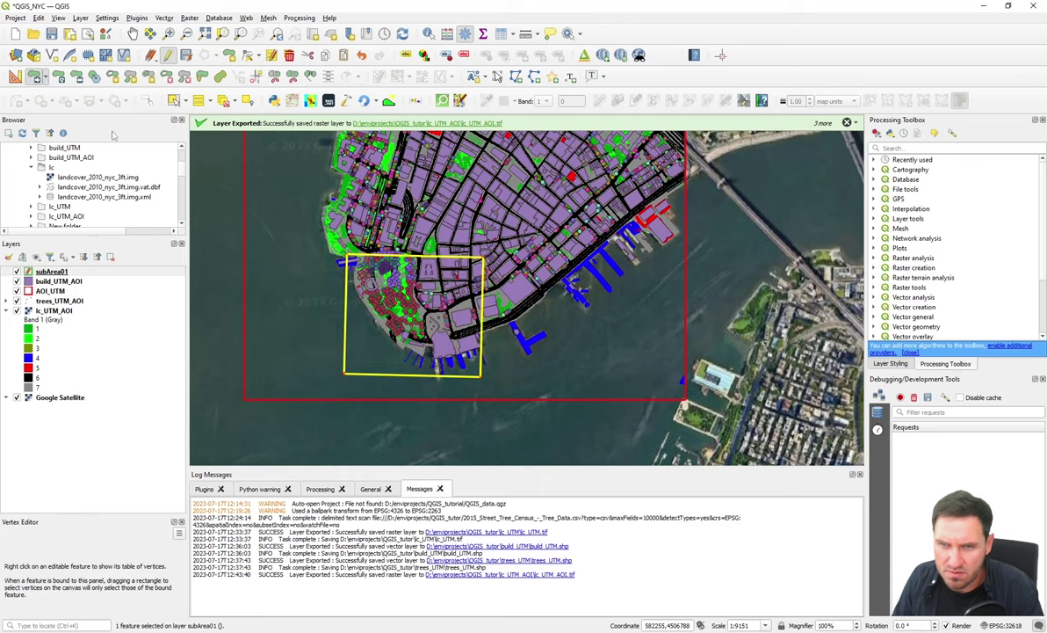
{"action": "left_click", "coordinate": [59, 77]}
{"action": "left_click", "coordinate": [353, 315]}
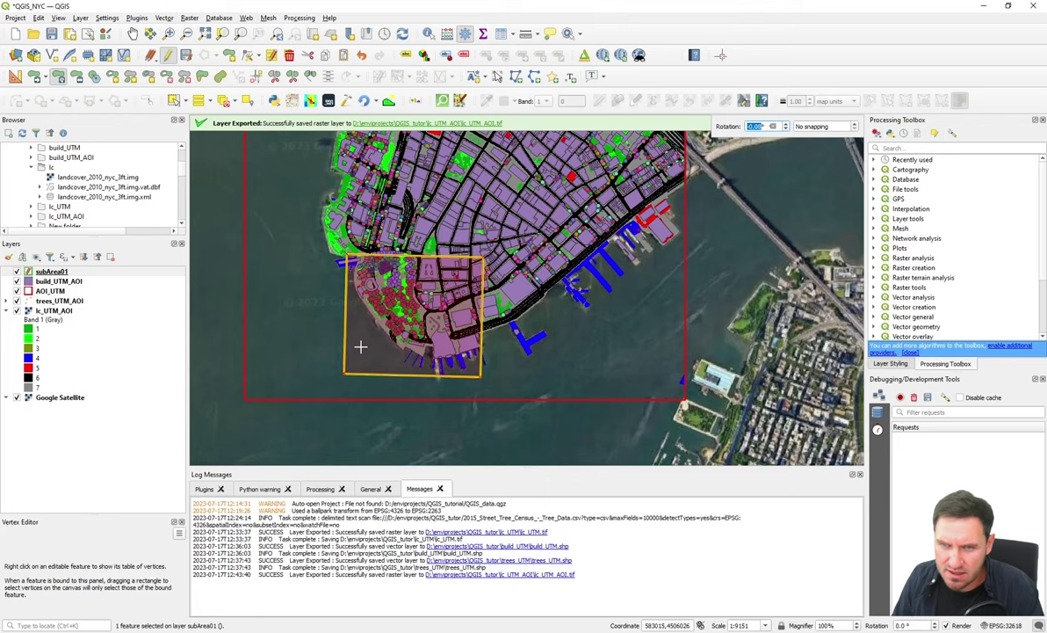
{"action": "left_click", "coordinate": [334, 330]}
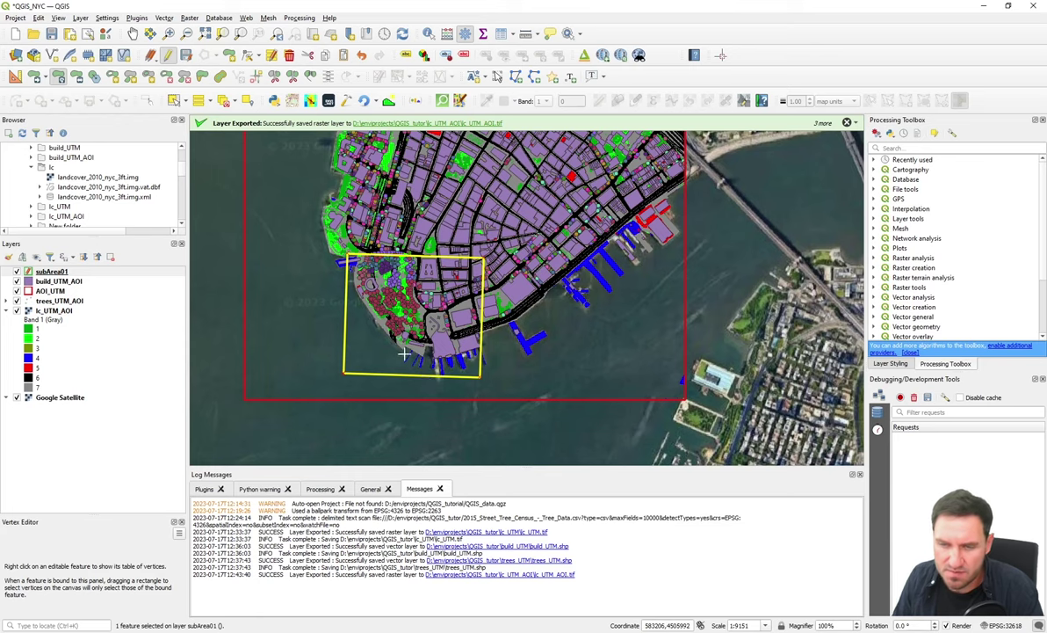
- Finish editing subArea01, keeping the rectangle, and return to the Geodata to ENVI-met gridding settings
{"action": "left_click", "coordinate": [167, 56]}
{"action": "left_click", "coordinate": [489, 331]}
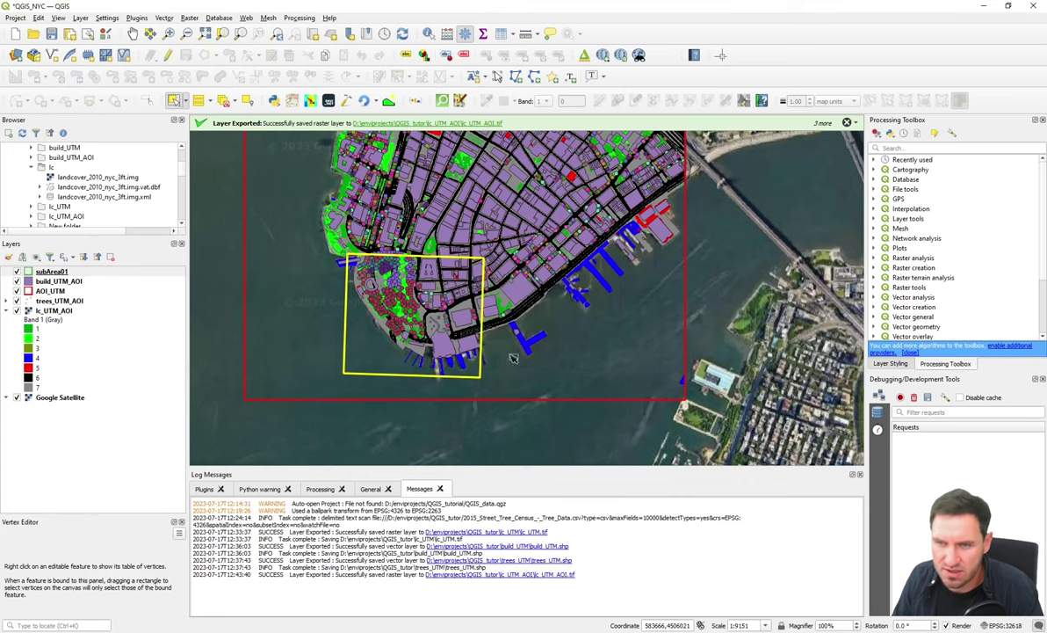
{"action": "left_click", "coordinate": [404, 595]}
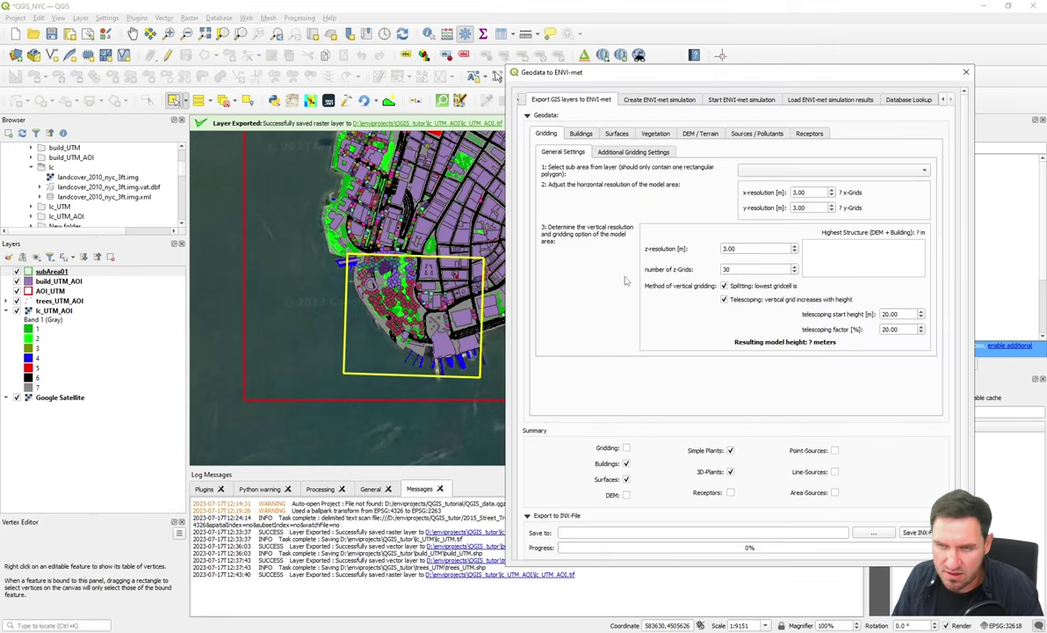
- Choose the subArea01 layer as the sub area for the gridding and widen the plugin window
{"action": "left_click", "coordinate": [773, 168]}
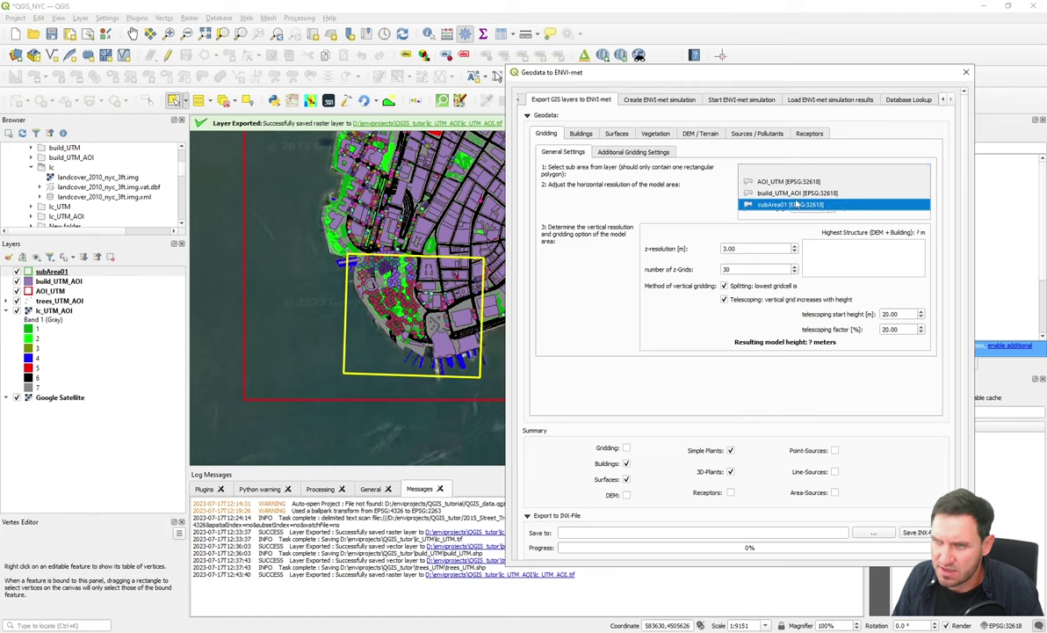
{"action": "left_click", "coordinate": [794, 206]}
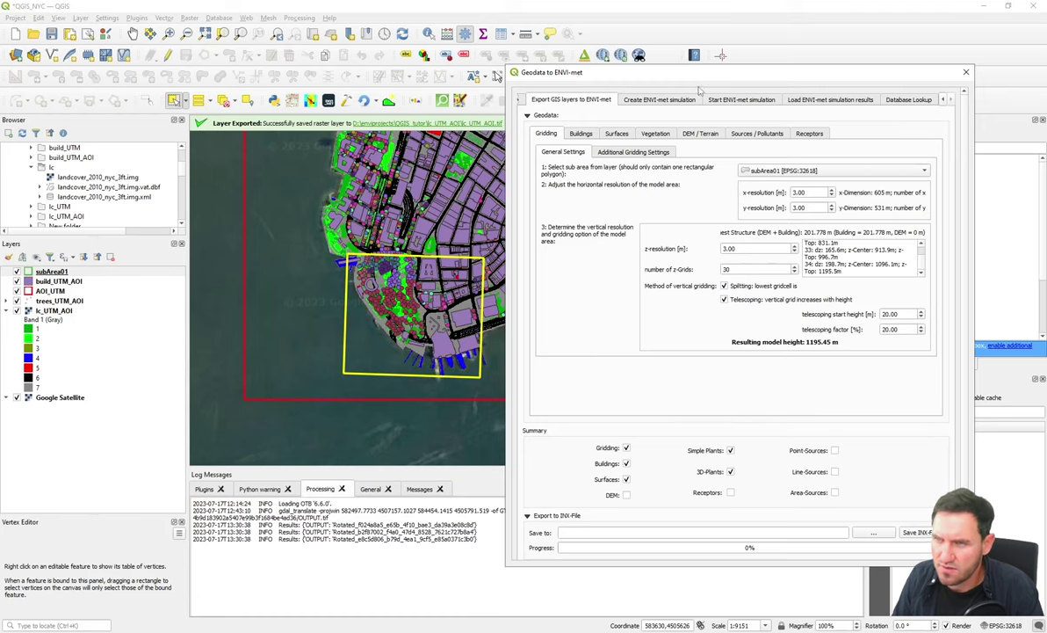
{"action": "left_click_drag", "start_coordinate": [653, 75], "coordinate": [551, 77]}
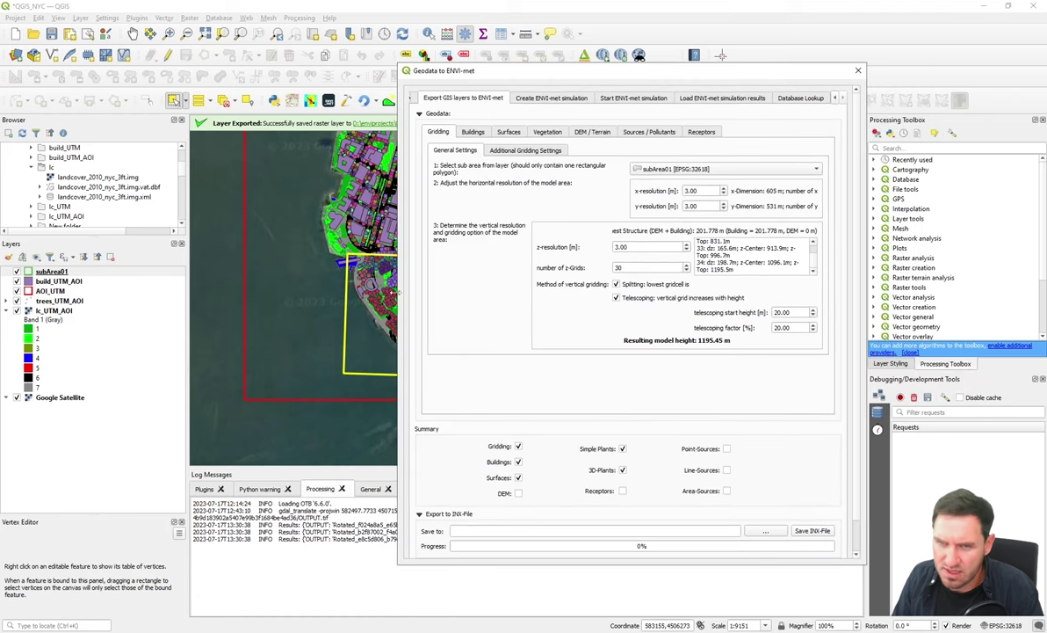
{"action": "left_click_drag", "start_coordinate": [355, 293], "coordinate": [271, 292]}
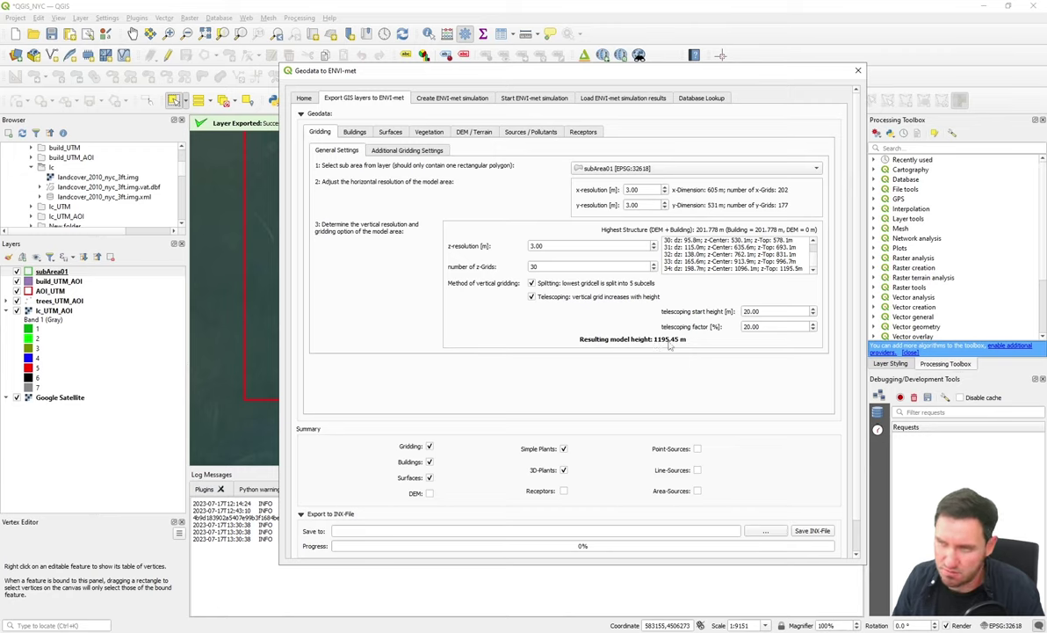
- Set the number of z-grids for the model area to 29
{"action": "left_click", "coordinate": [654, 269]}
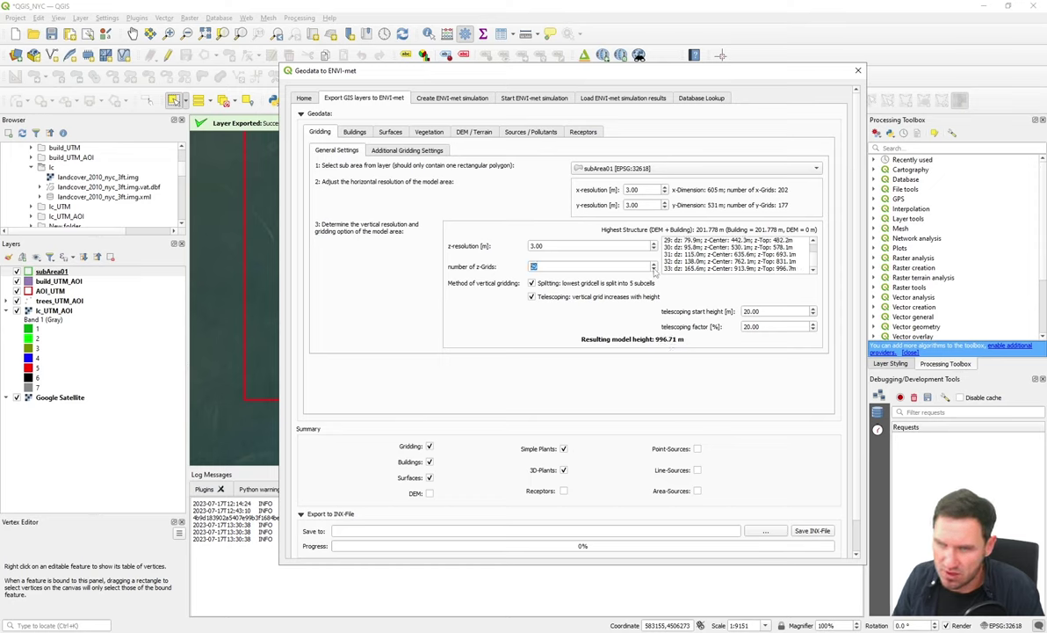
{"action": "left_click", "coordinate": [654, 269]}
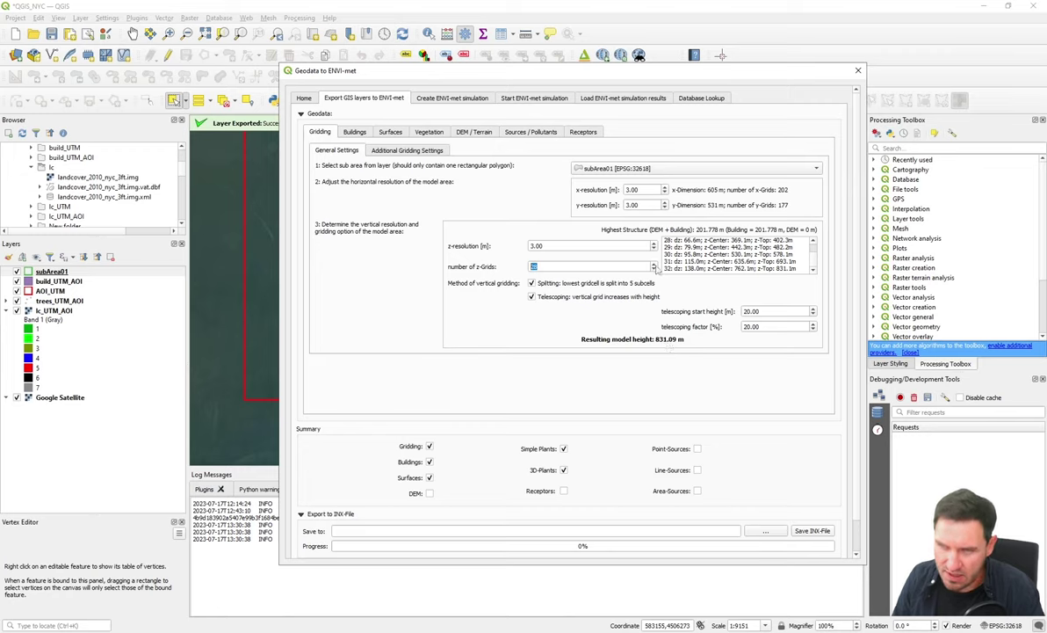
{"action": "left_click", "coordinate": [654, 265]}
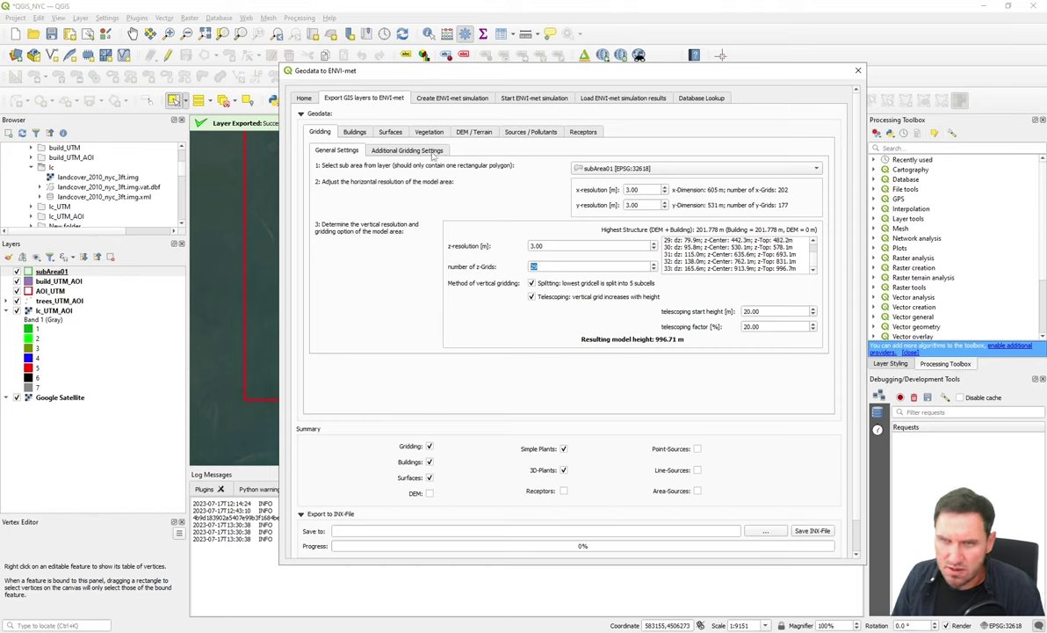
- Review the default roof and wall materials in the additional gridding settings and inspect the buildings along the subArea01 border on the map
{"action": "left_click", "coordinate": [432, 153]}
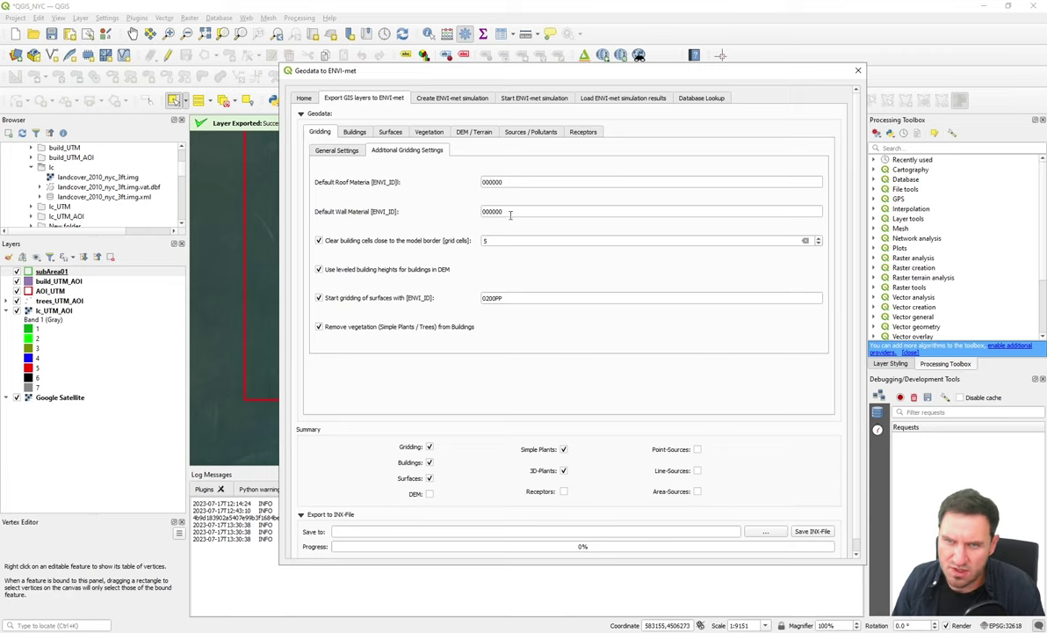
{"action": "double_click", "coordinate": [501, 182]}
{"action": "key", "text": "Tab"}
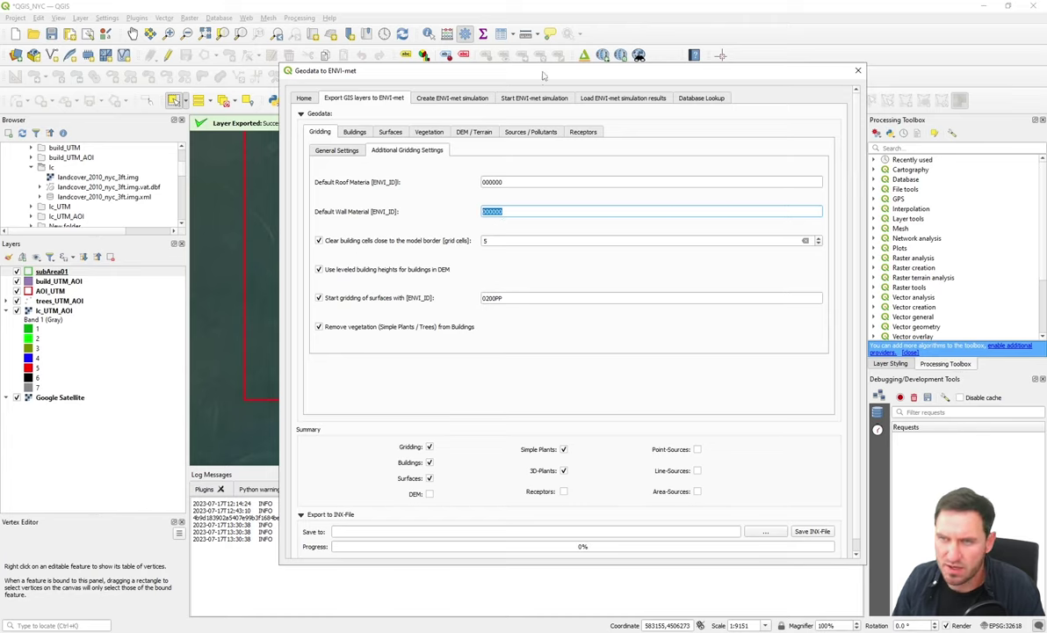
{"action": "left_click_drag", "start_coordinate": [508, 70], "coordinate": [759, 69]}
{"action": "scroll", "coordinate": [403, 246], "scroll_direction": "up", "scroll_amount": 2}
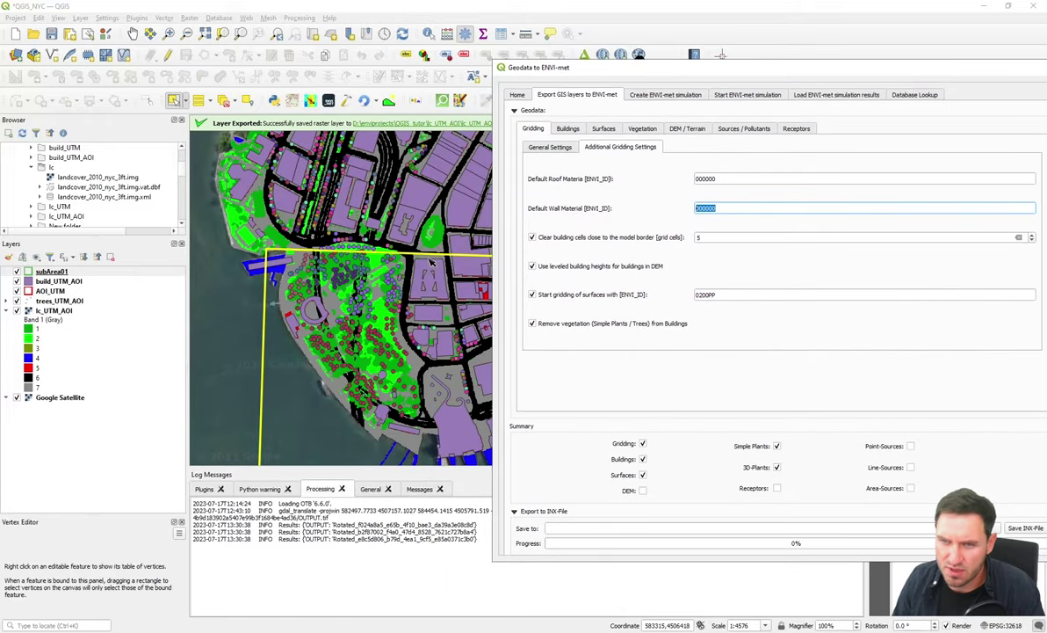
{"action": "left_click_drag", "start_coordinate": [431, 262], "coordinate": [383, 251]}
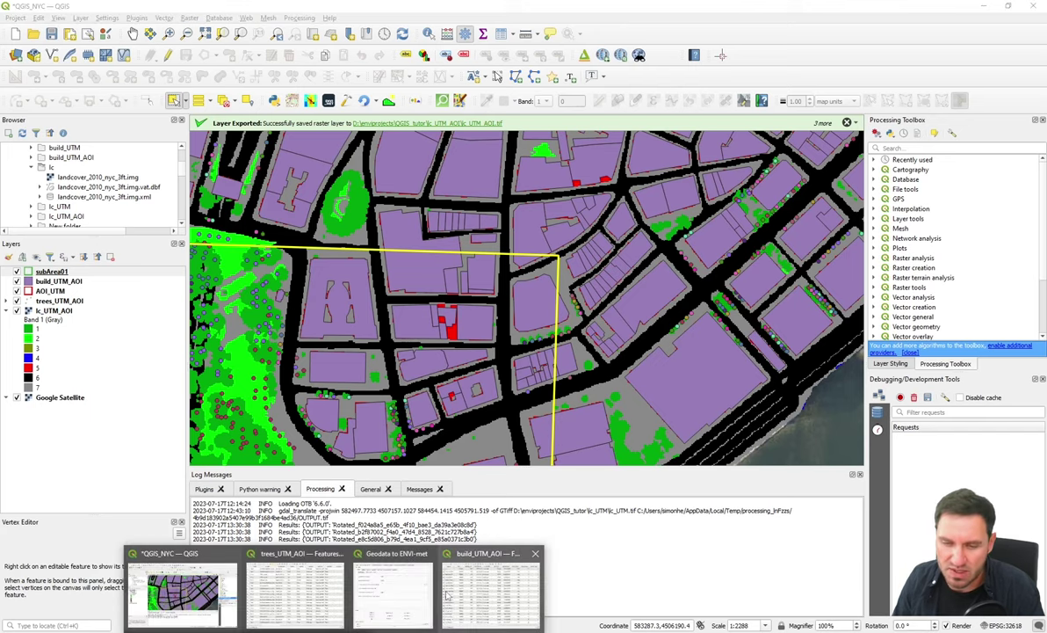
{"action": "left_click", "coordinate": [365, 549]}
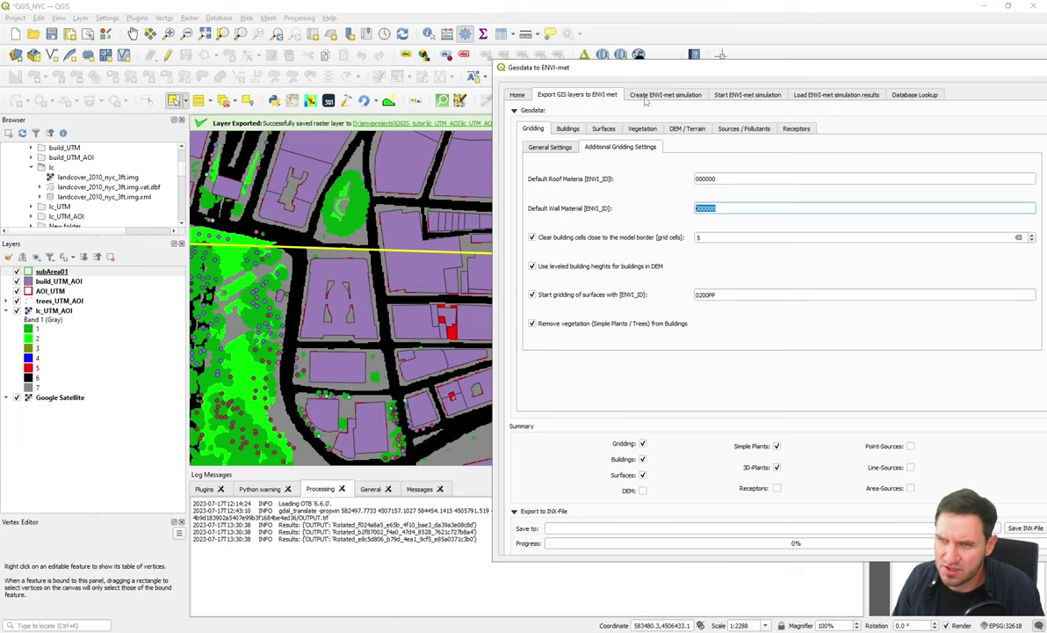
{"action": "left_click_drag", "start_coordinate": [620, 70], "coordinate": [562, 70]}
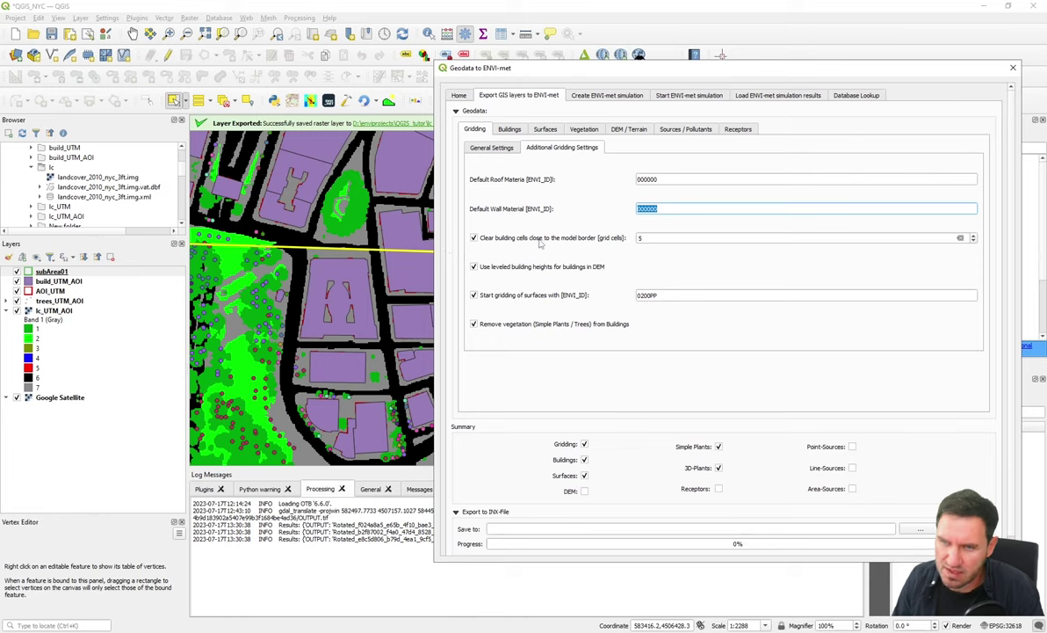
- Review the border-clearing and starting-surface settings and inspect the vegetation and surfaces around the buildings on the map
{"action": "double_click", "coordinate": [644, 239]}
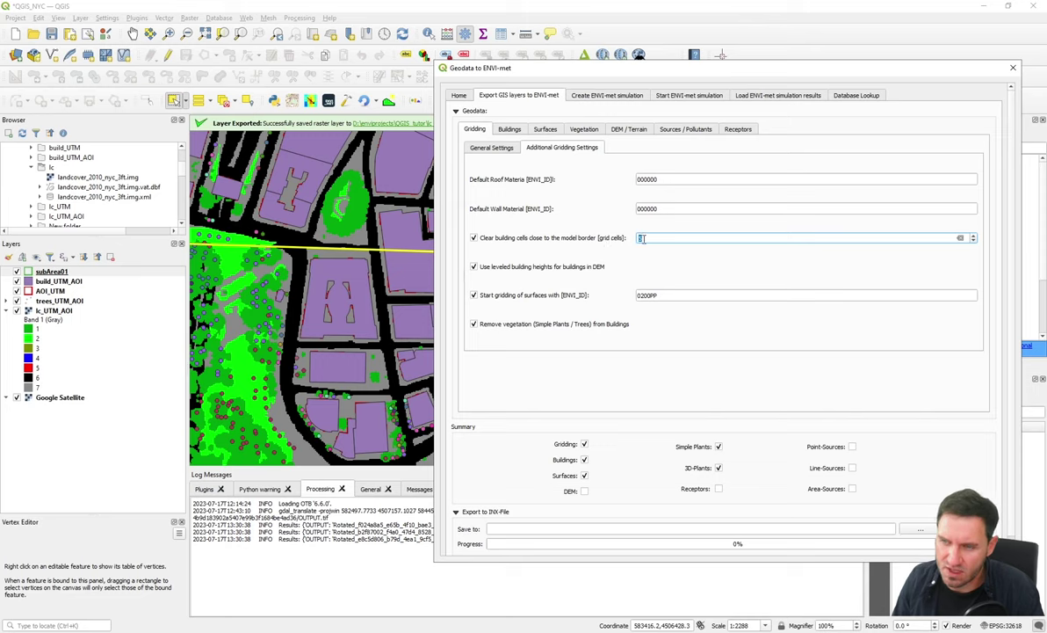
{"action": "double_click", "coordinate": [644, 238]}
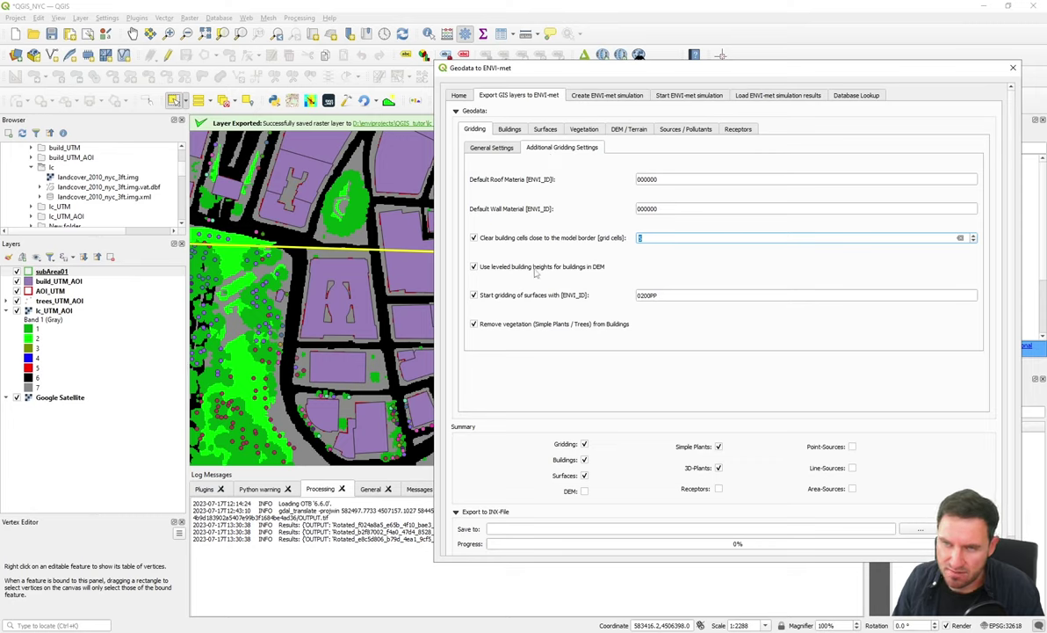
{"action": "key", "text": "Tab"}
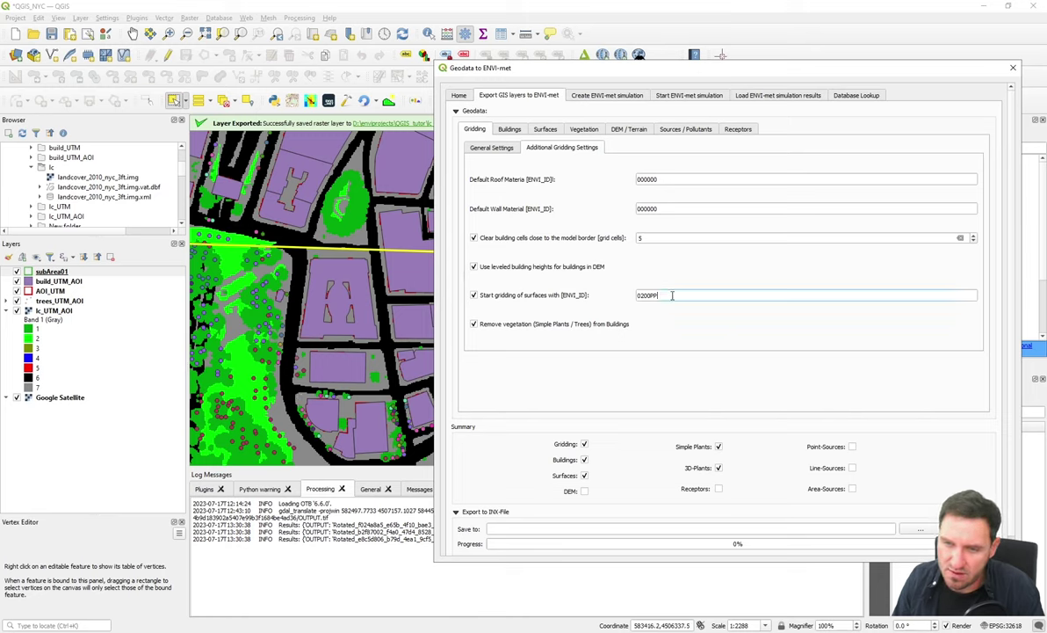
{"action": "left_click_drag", "start_coordinate": [672, 295], "coordinate": [613, 299]}
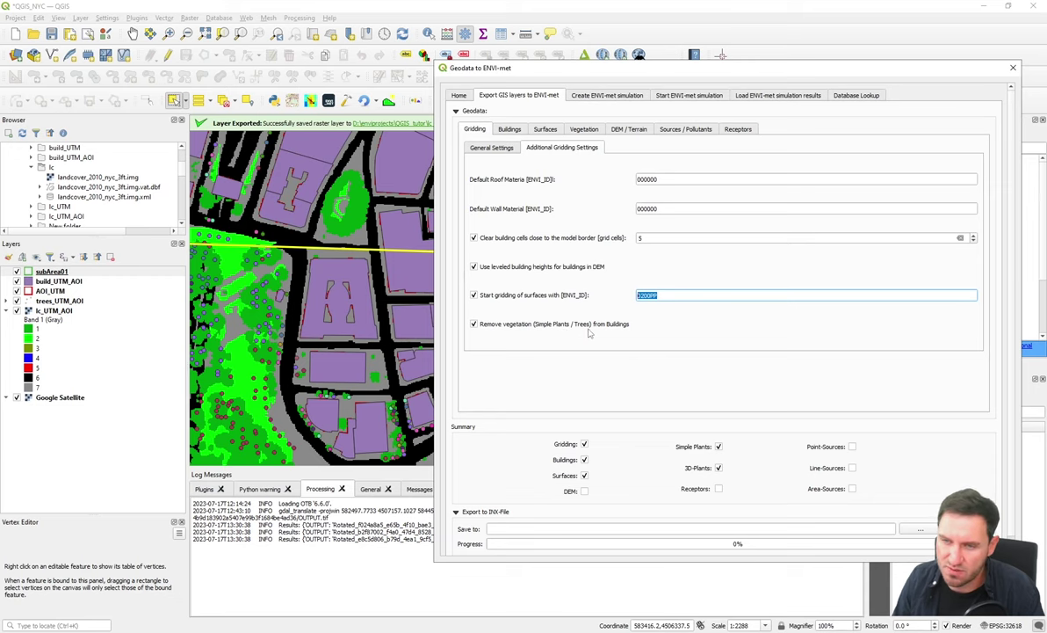
{"action": "left_click", "coordinate": [310, 340]}
{"action": "left_click_drag", "start_coordinate": [310, 341], "coordinate": [318, 239]}
{"action": "left_click_drag", "start_coordinate": [314, 317], "coordinate": [338, 255]}
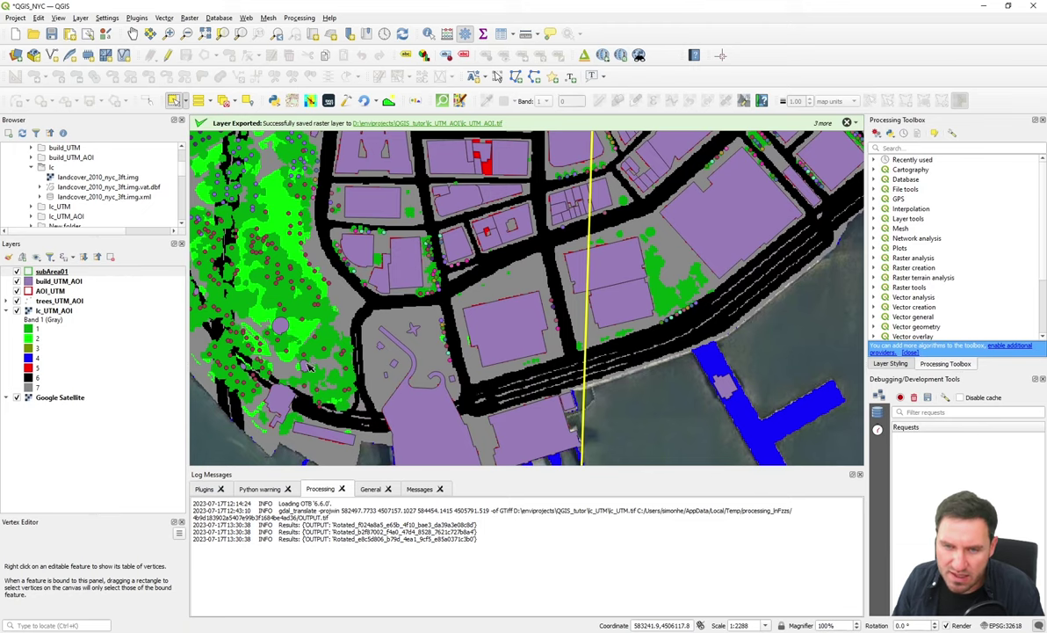
{"action": "scroll", "coordinate": [368, 239], "scroll_direction": "up", "scroll_amount": 1}
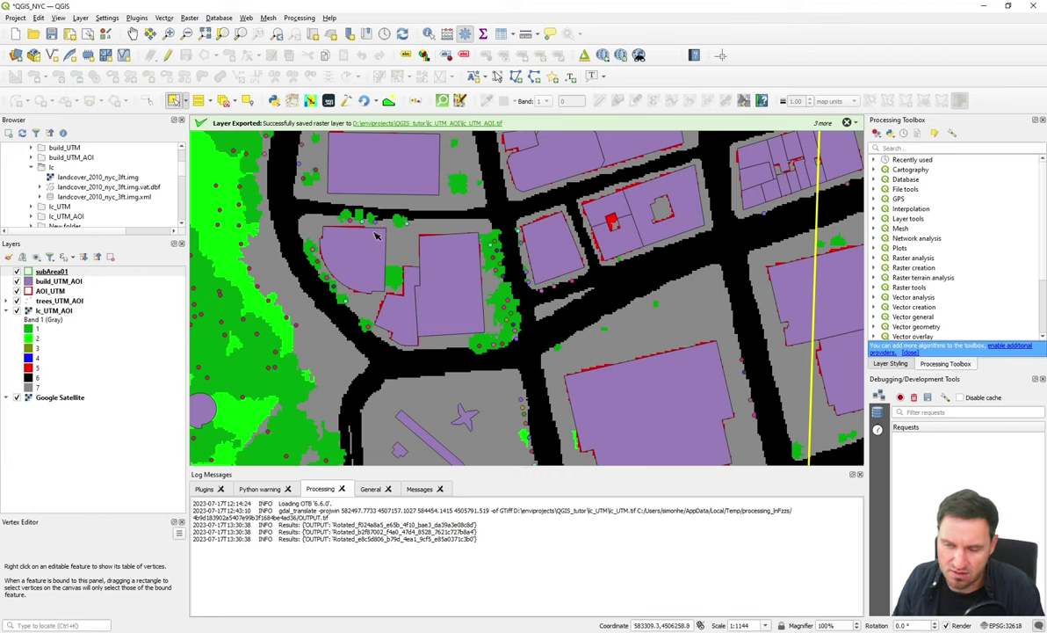
{"action": "key", "text": "alt+Tab"}
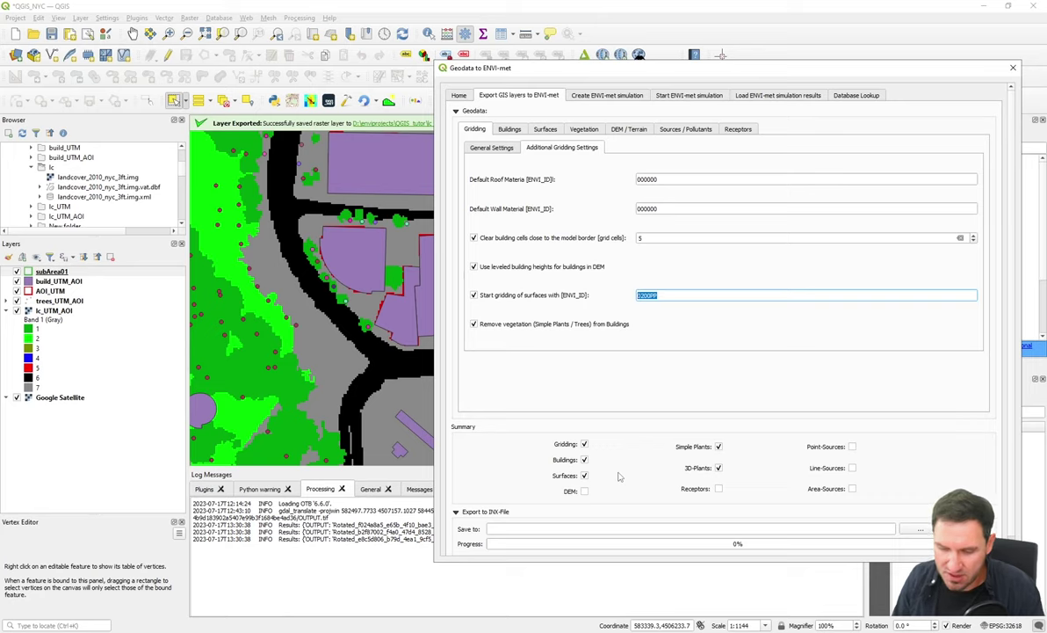
- Set the INX export file to nyc_battery in the QGIS_tutor folder
{"action": "left_click", "coordinate": [919, 529]}
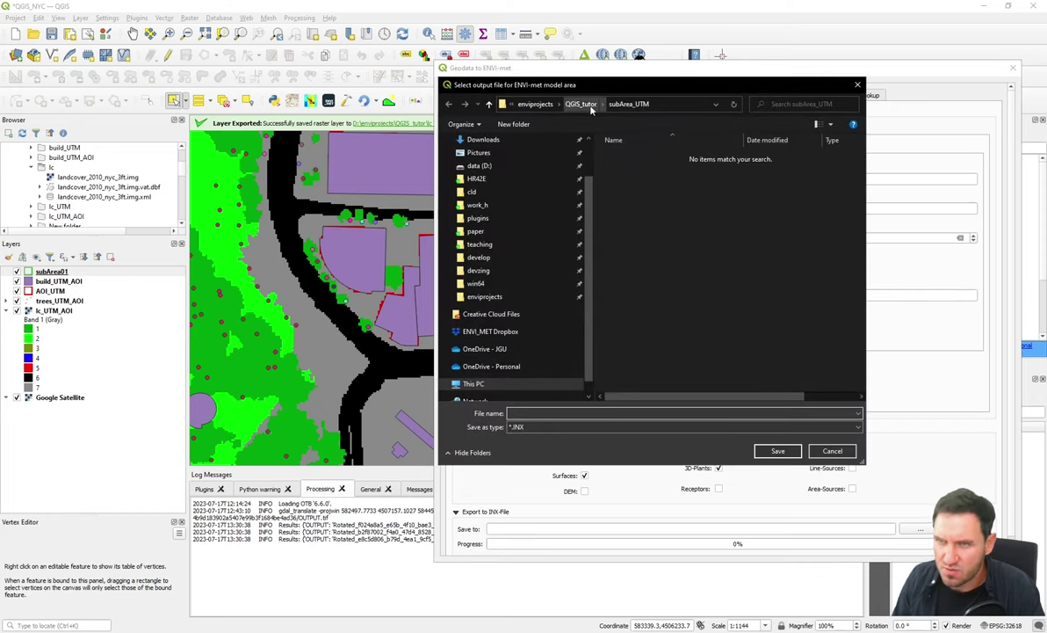
{"action": "left_click", "coordinate": [584, 105]}
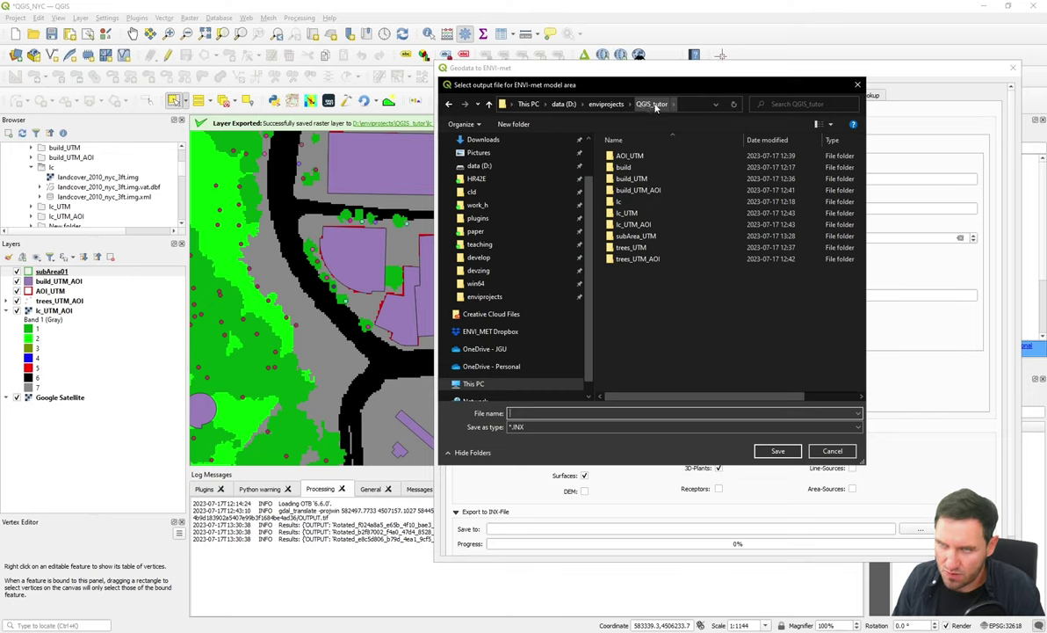
{"action": "left_click", "coordinate": [557, 413]}
{"action": "type", "text": "nyc_battery"}
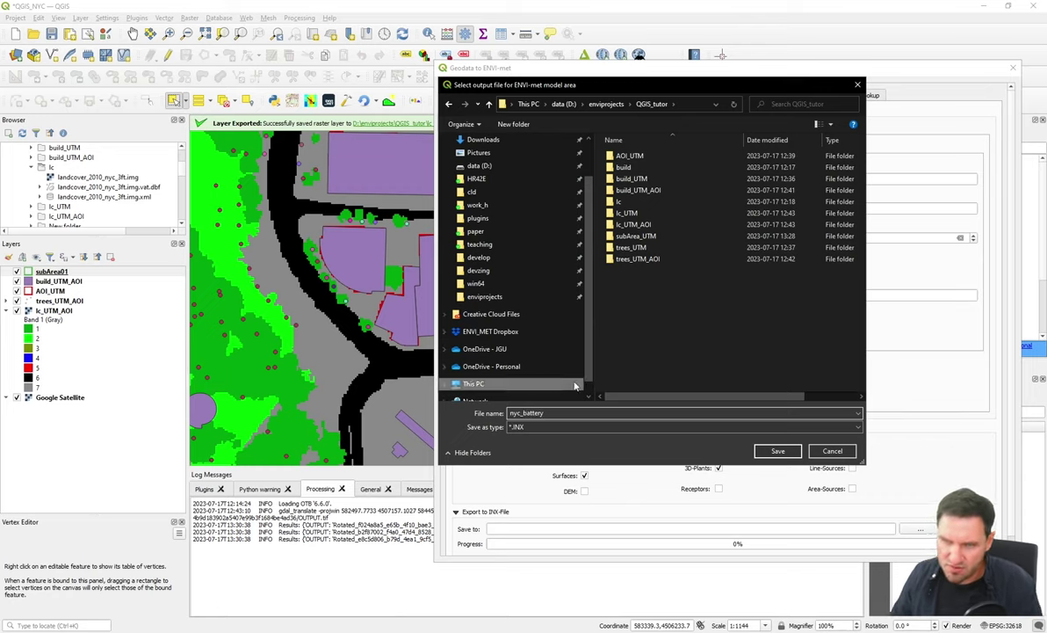
{"action": "left_click", "coordinate": [777, 451]}
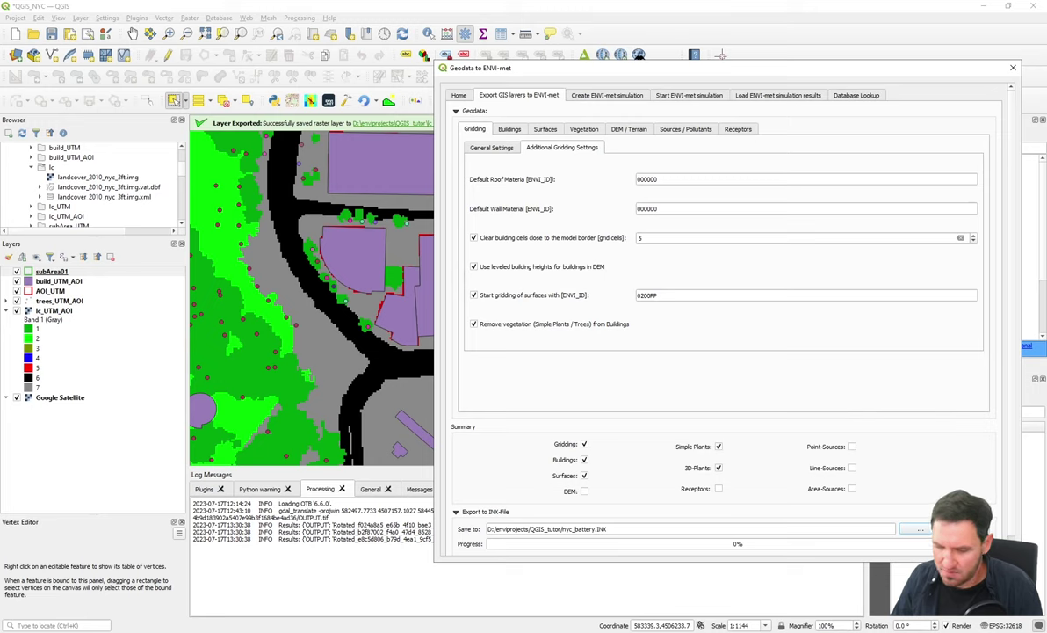
- Switch to ENVI-met Spaces and open the area input file nyc_battery.INX from the QGIS_tutor folder
{"action": "left_click", "coordinate": [633, 562]}
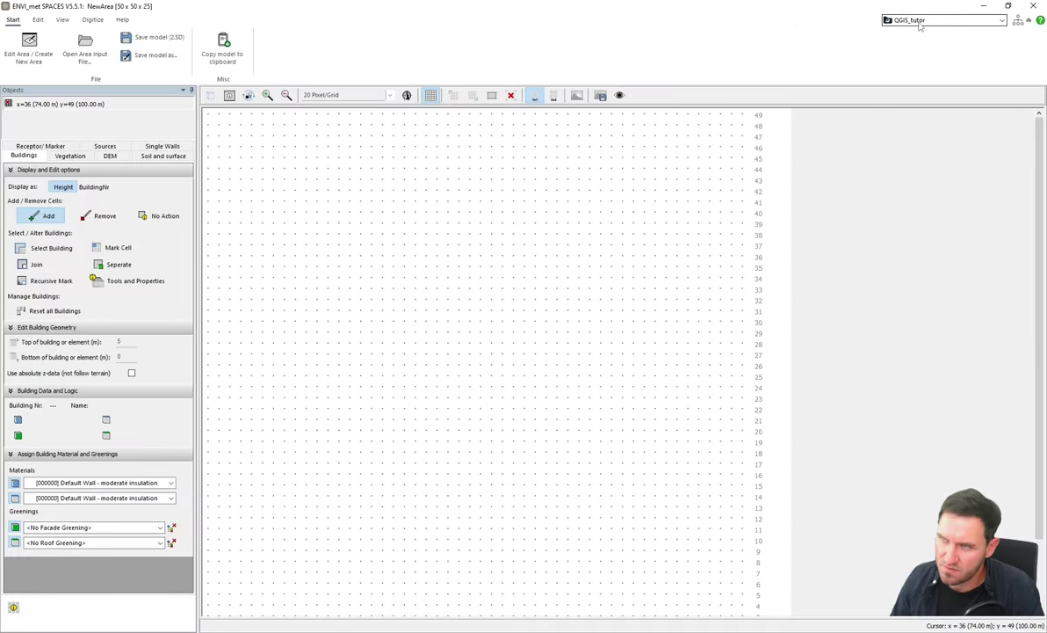
{"action": "left_click", "coordinate": [85, 45]}
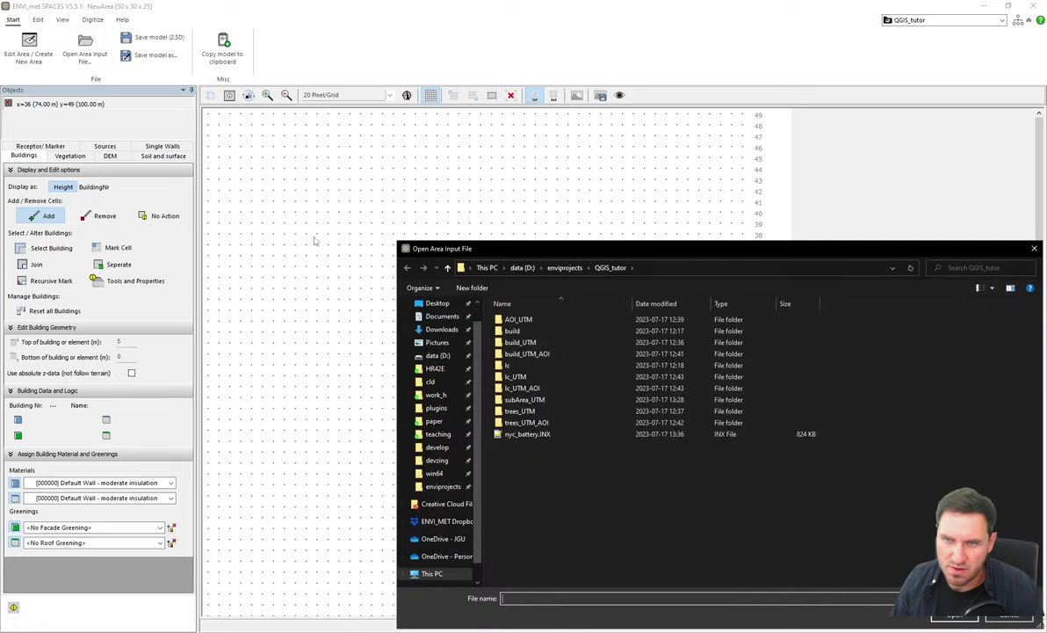
{"action": "left_click", "coordinate": [527, 434]}
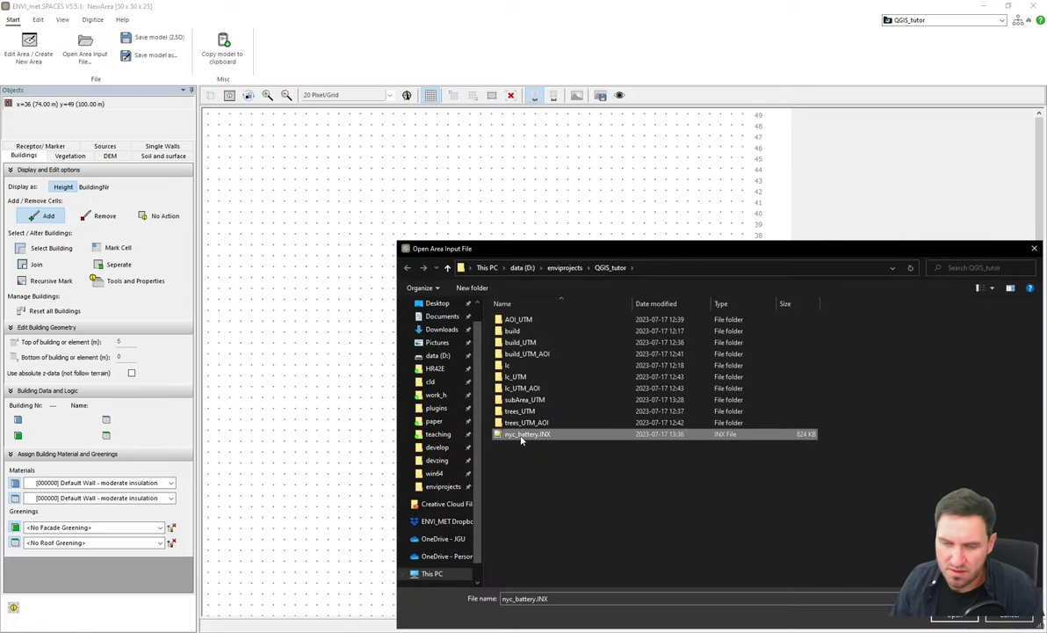
{"action": "double_click", "coordinate": [522, 440]}
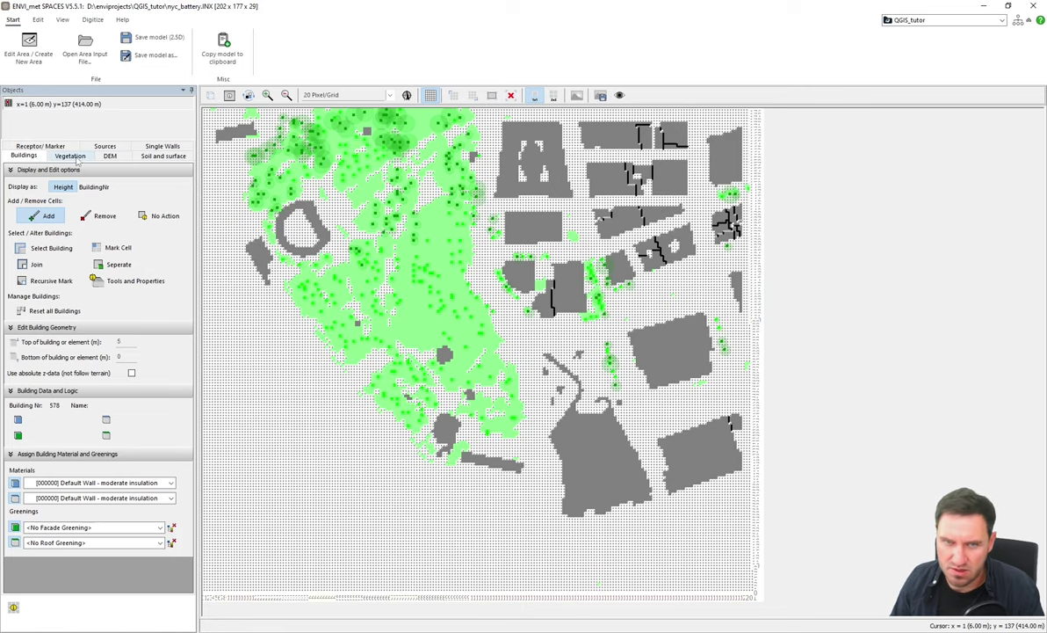
- Display the soil and surface data and examine the model's buildings, trees and surfaces in 3D from several angles
{"action": "left_click", "coordinate": [134, 151]}
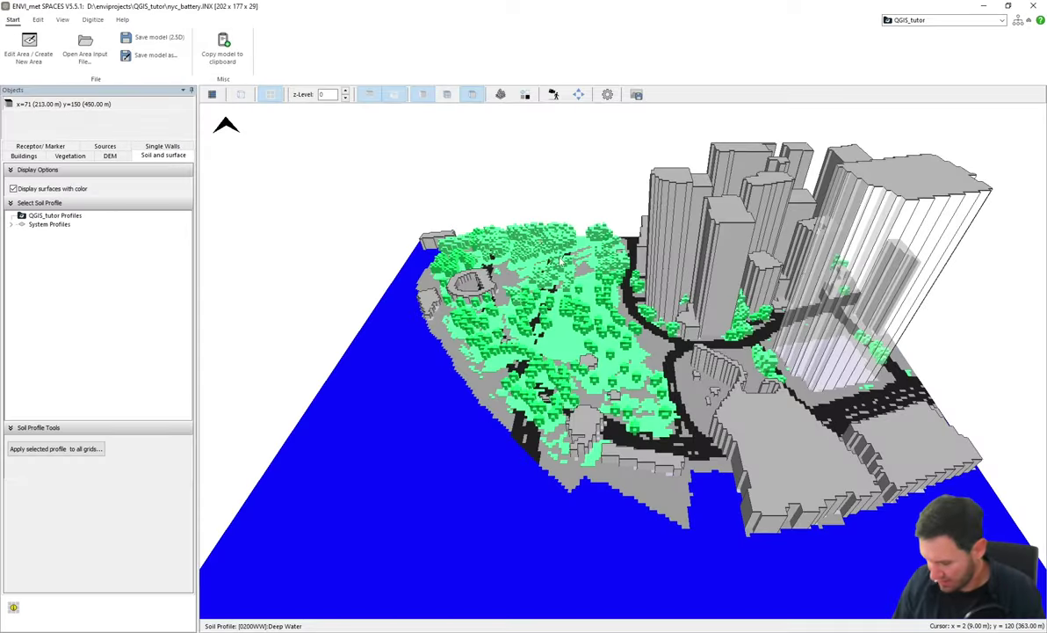
{"action": "left_click_drag", "start_coordinate": [560, 260], "coordinate": [686, 246]}
{"action": "scroll", "coordinate": [687, 246], "scroll_direction": "up", "scroll_amount": 2}
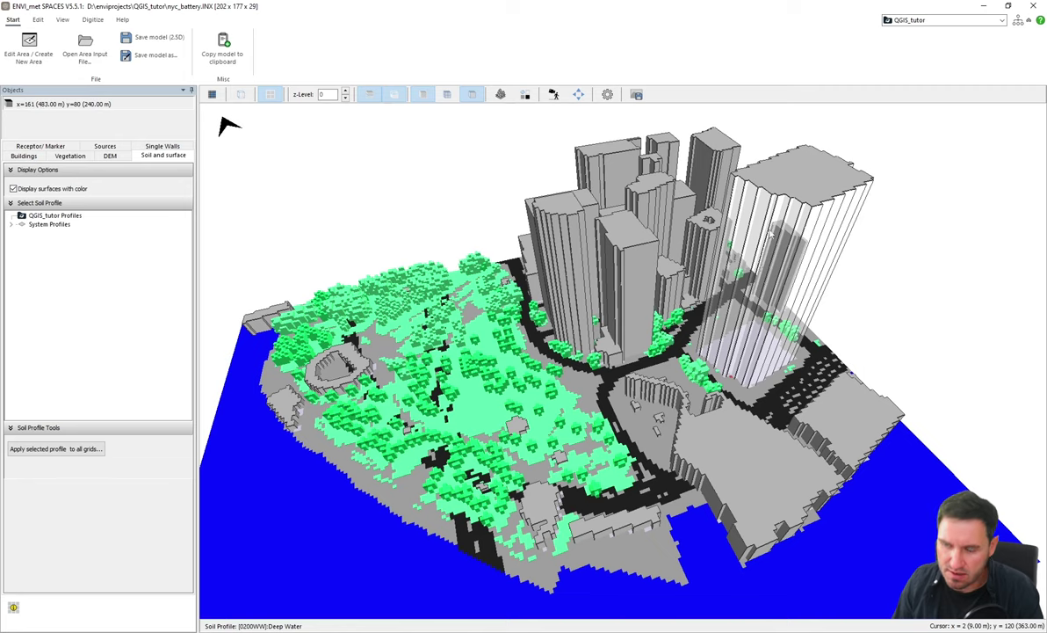
{"action": "scroll", "coordinate": [752, 300], "scroll_direction": "down", "scroll_amount": 3}
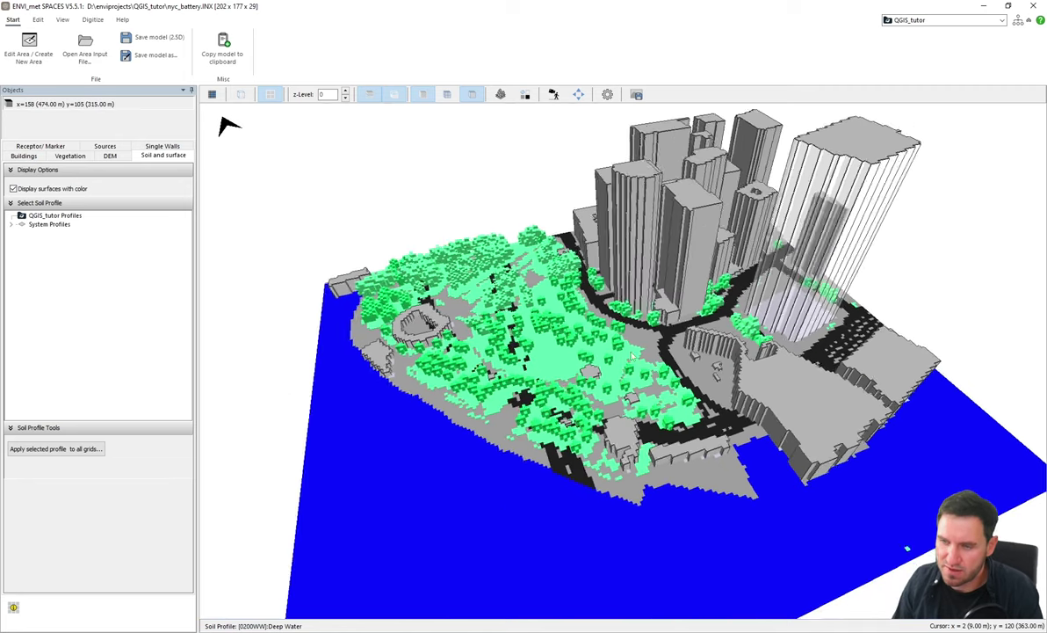
{"action": "scroll", "coordinate": [767, 315], "scroll_direction": "up", "scroll_amount": 3}
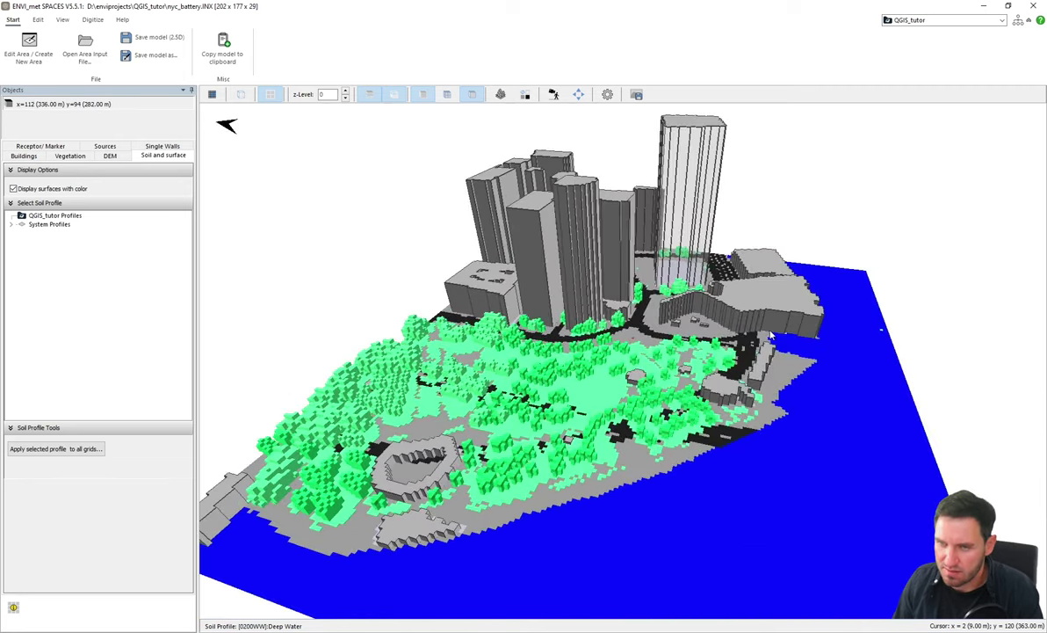
{"action": "scroll", "coordinate": [631, 378], "scroll_direction": "up", "scroll_amount": 3}
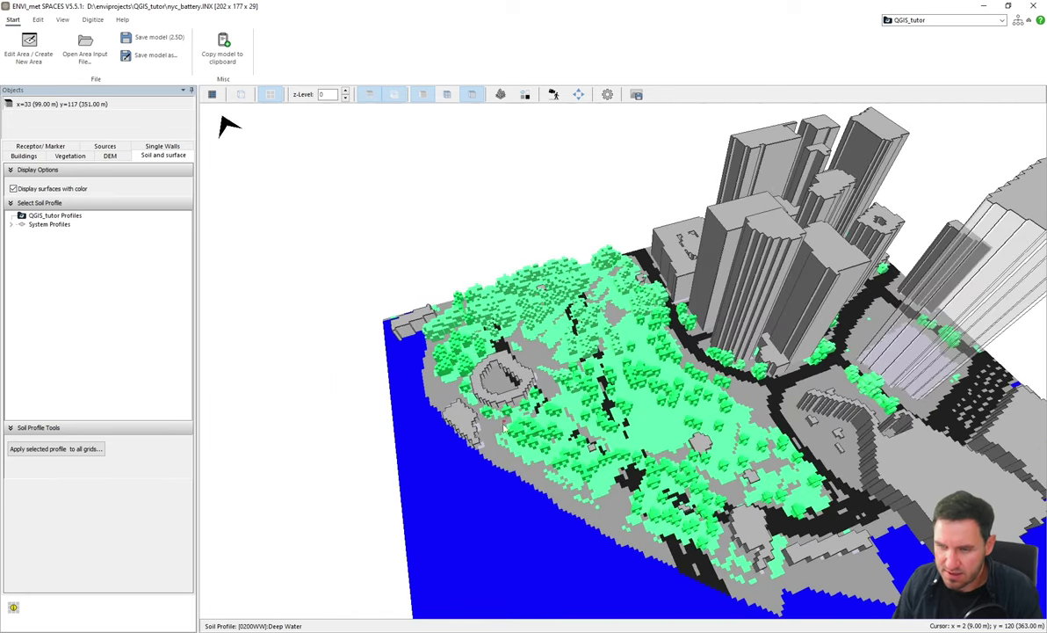
{"action": "left_click_drag", "start_coordinate": [470, 390], "coordinate": [489, 472]}
{"action": "left_click_drag", "start_coordinate": [488, 433], "coordinate": [625, 473]}
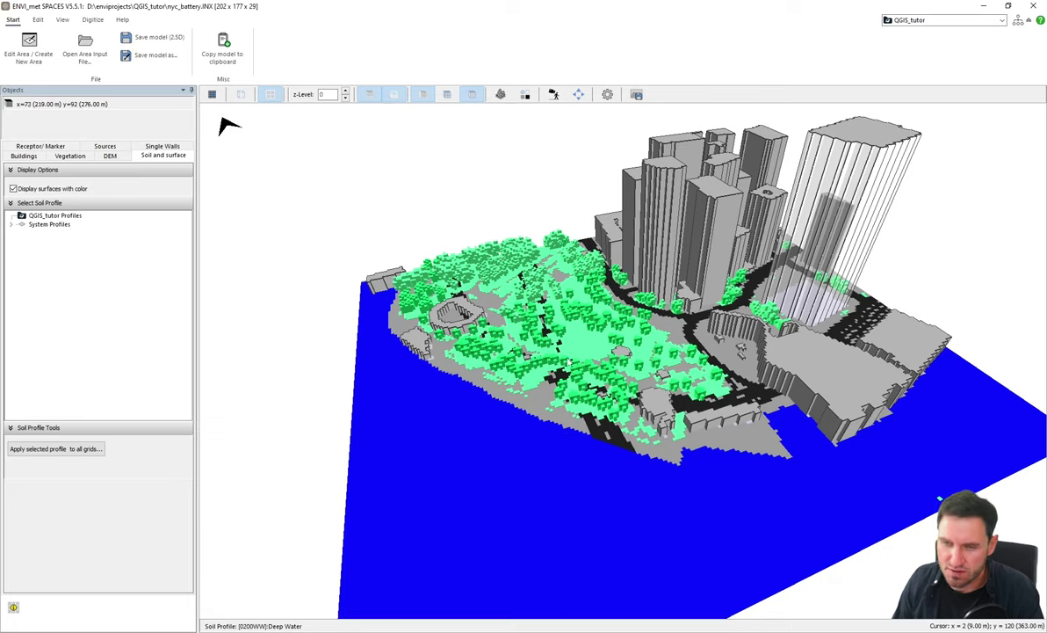
- Return the model to the 2D view and display its vegetation
{"action": "left_click", "coordinate": [212, 94]}
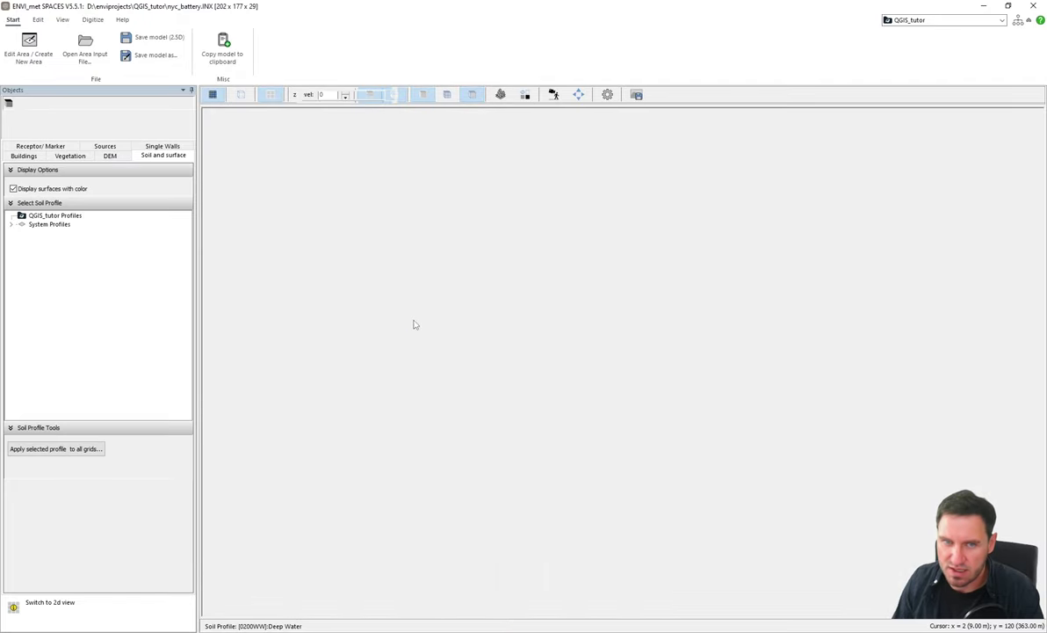
{"action": "left_click", "coordinate": [70, 156]}
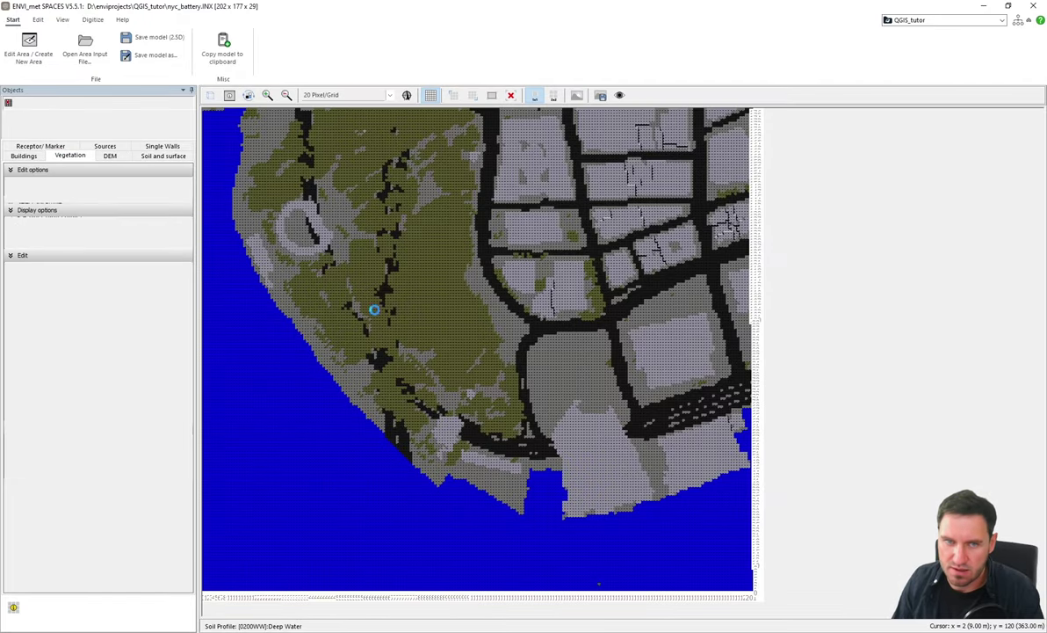